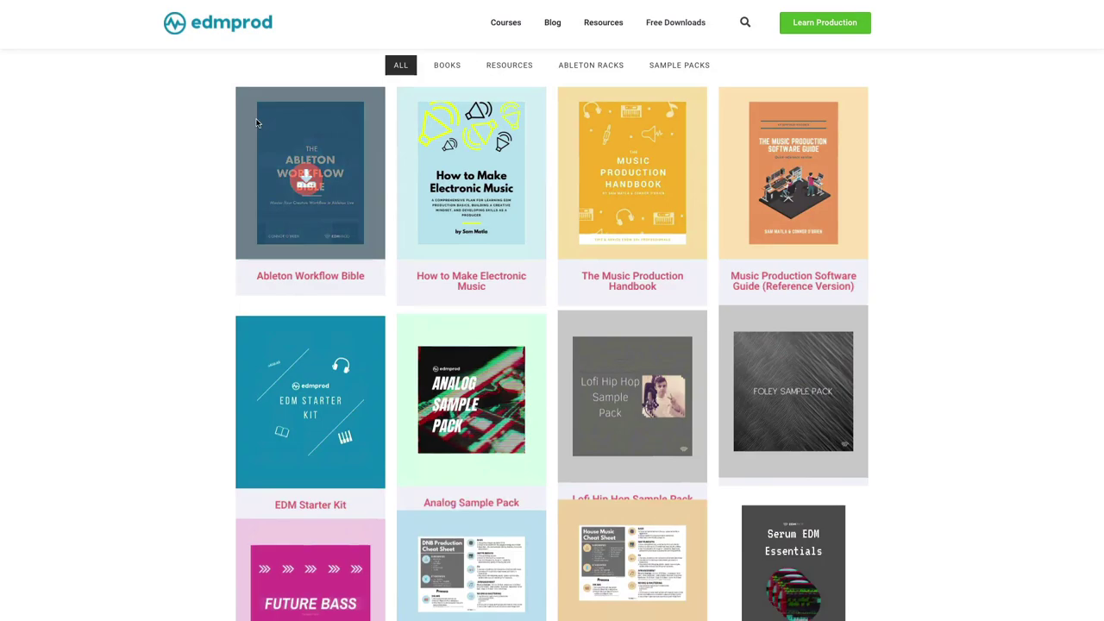
pyautogui.scroll(-1, 230, 133)
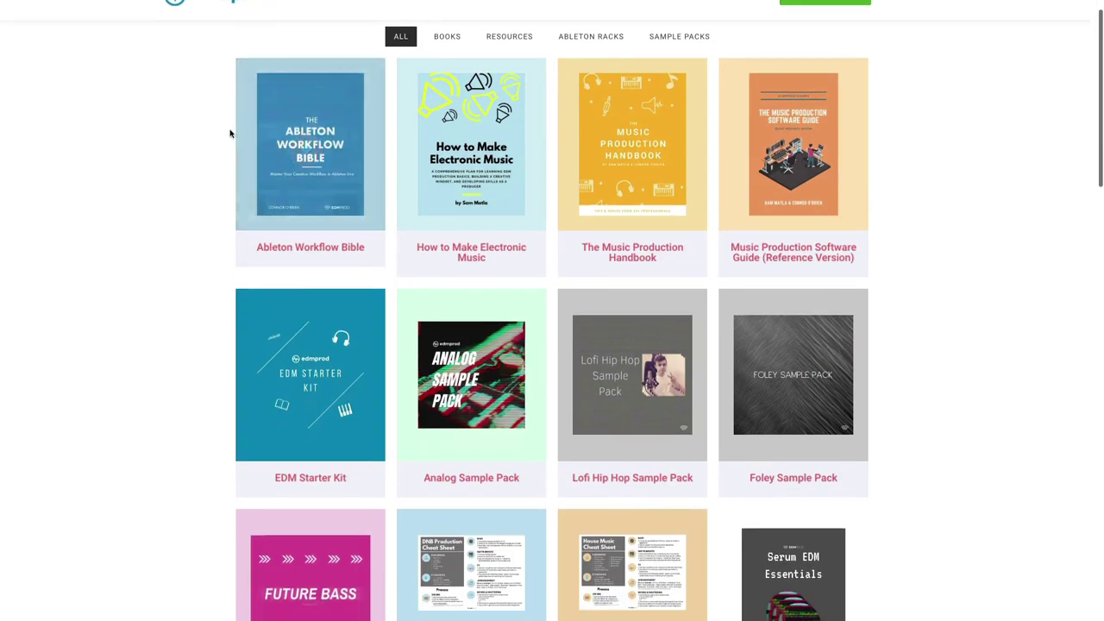
pyautogui.scroll(-6, 230, 133)
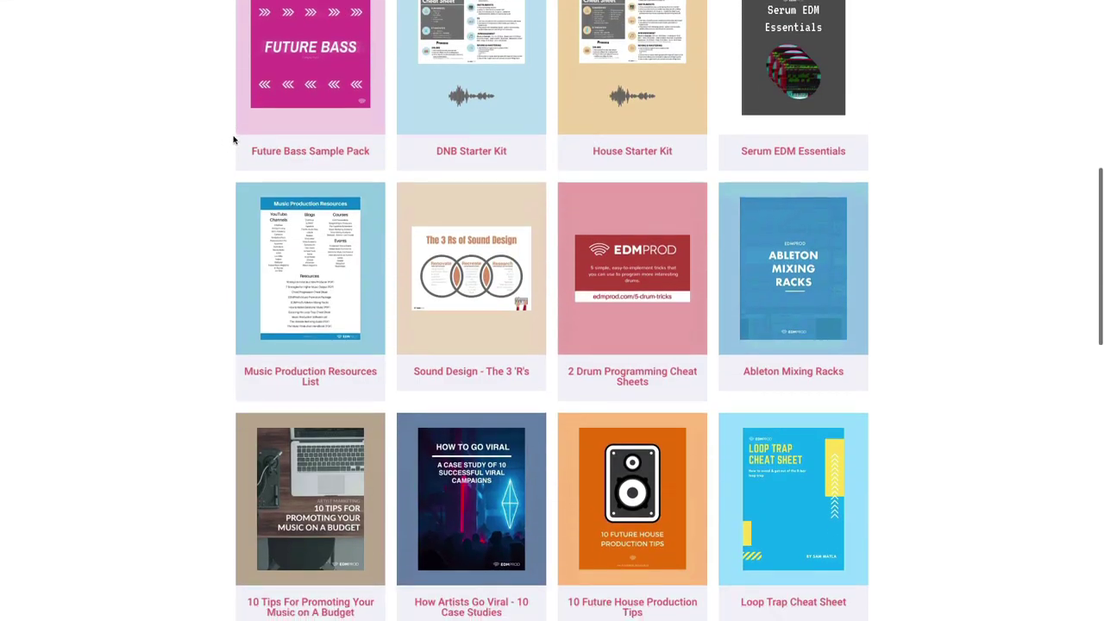
pyautogui.scroll(-1, 233, 139)
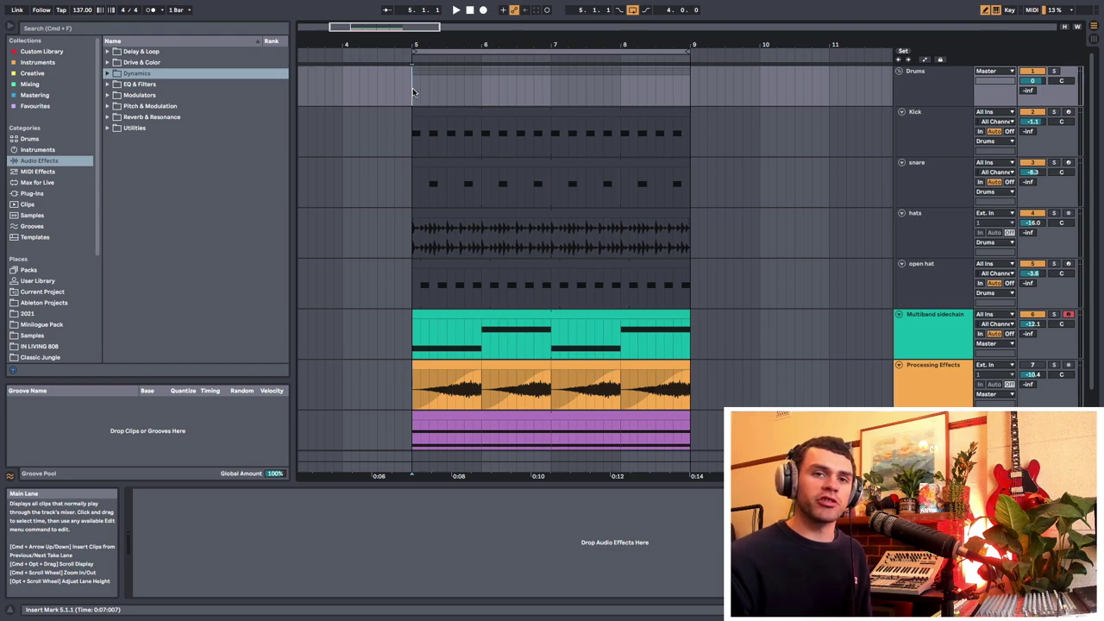
# Play the arrangement loop from bar 5 and look over the drum, Multiband sidechain, Processing Effects and Multiband Processing tracks
pyautogui.hscroll(-1, 413, 92)
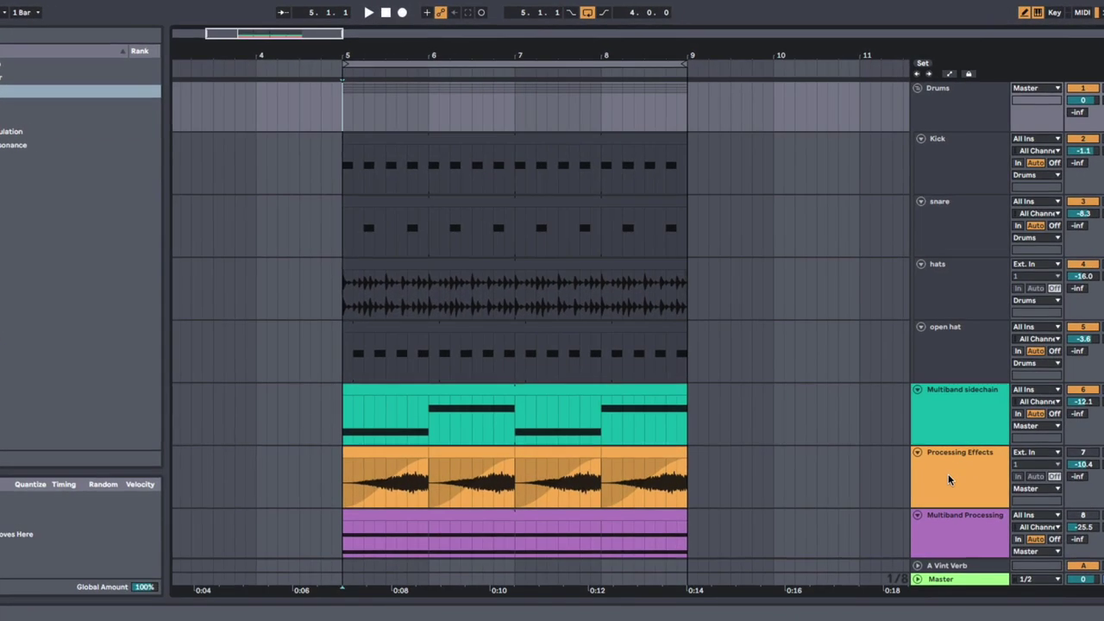
pyautogui.press('space')
pyautogui.click(948, 480)
pyautogui.scroll(-1, 944, 485)
pyautogui.click(945, 495)
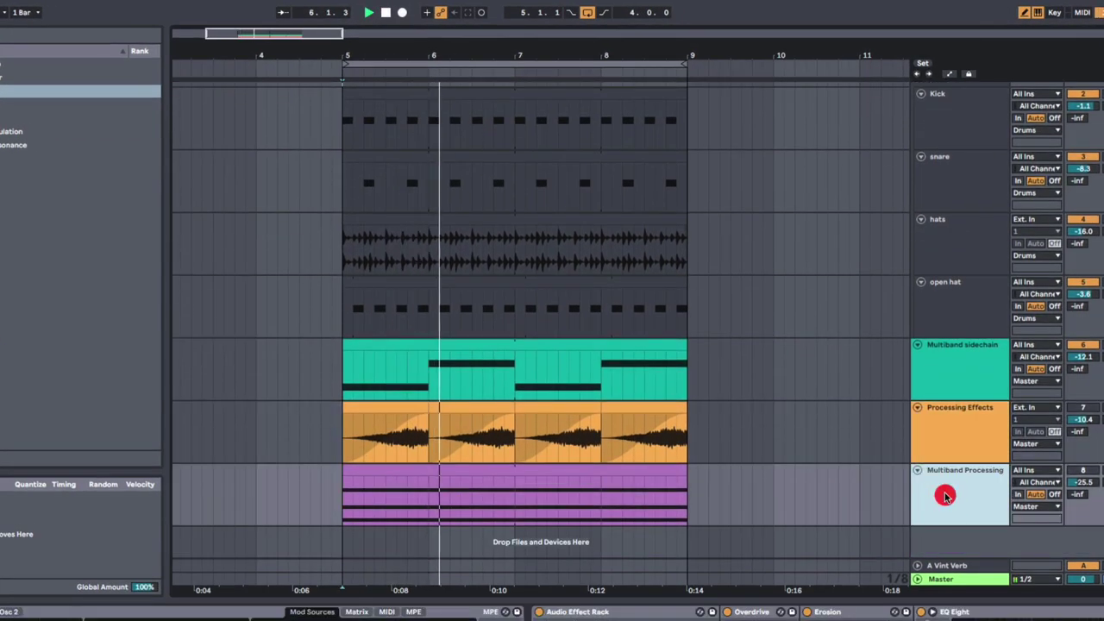
pyautogui.click(934, 446)
pyautogui.click(953, 485)
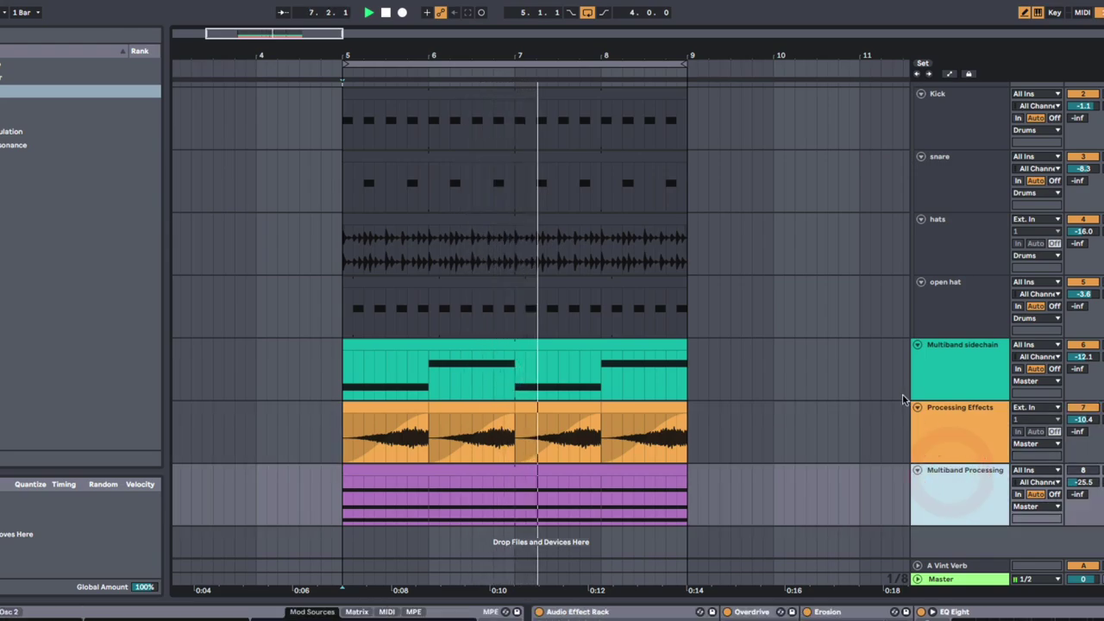
pyautogui.click(335, 440)
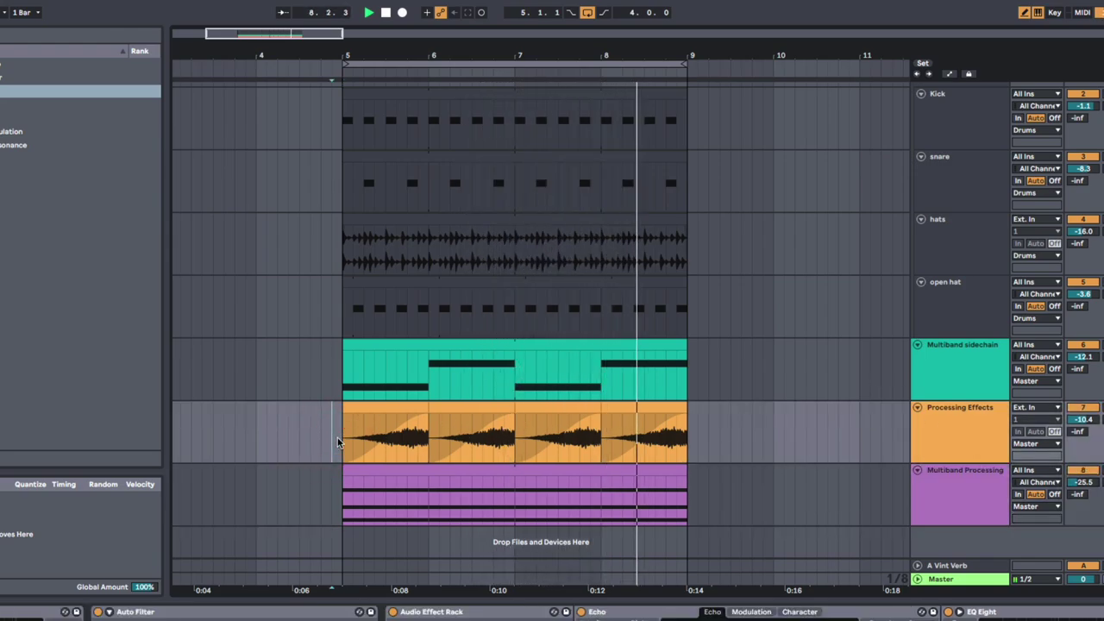
pyautogui.scroll(1, 354, 345)
pyautogui.click(347, 160)
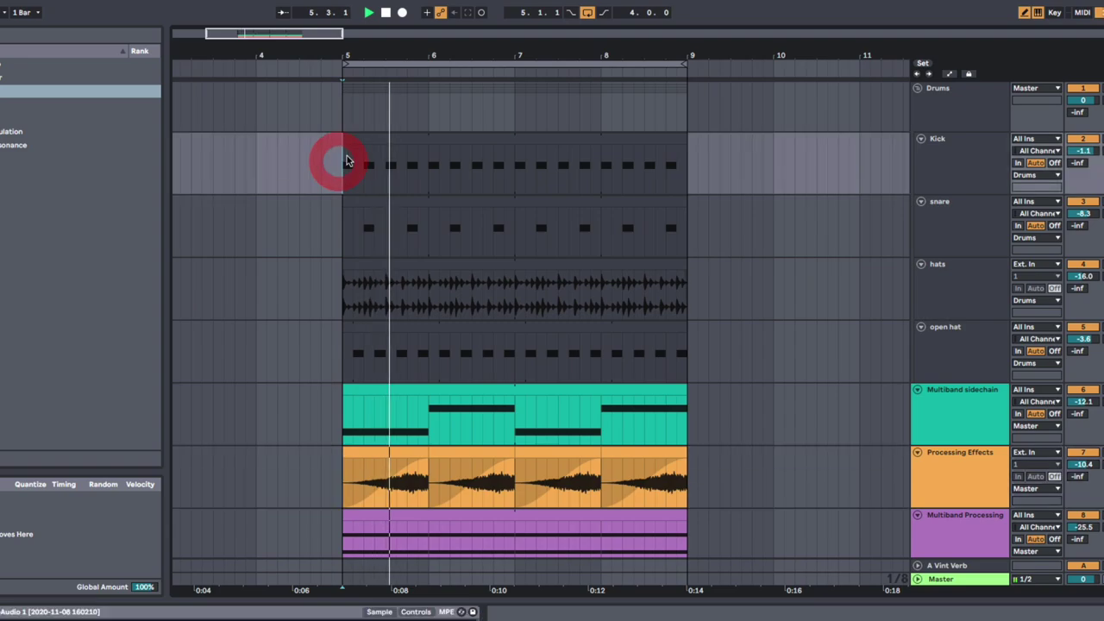
pyautogui.moveTo(405, 51)
pyautogui.mouseDown()
pyautogui.moveTo(406, 69)
pyautogui.moveTo(406, 49)
pyautogui.mouseUp()
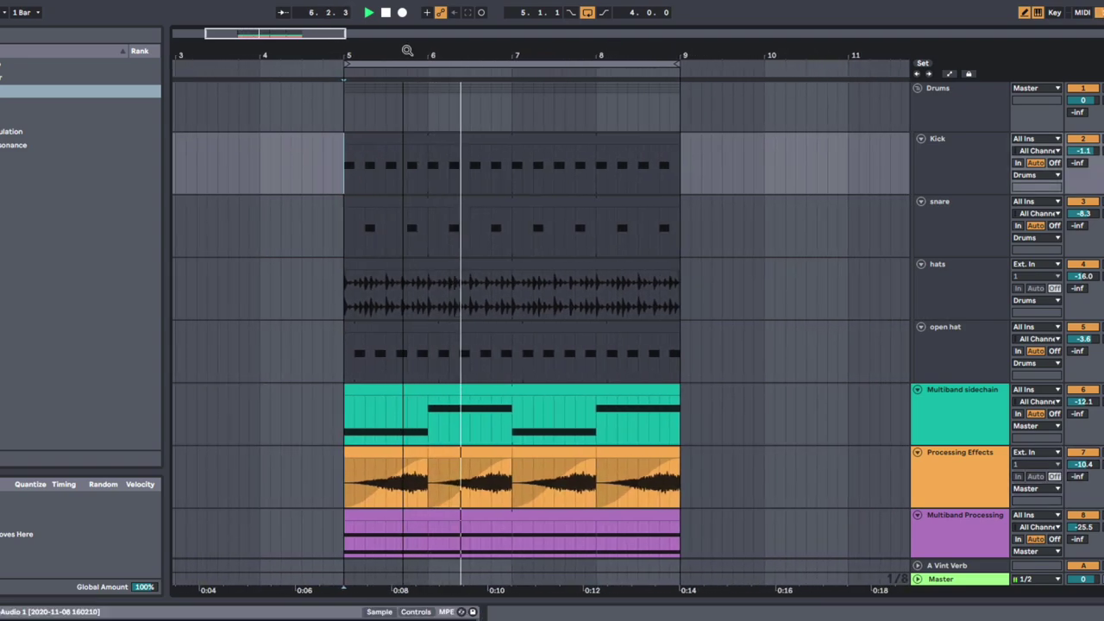
pyautogui.click(914, 471)
pyautogui.keyDown('shift'); pyautogui.click(957, 519); pyautogui.keyUp('shift')
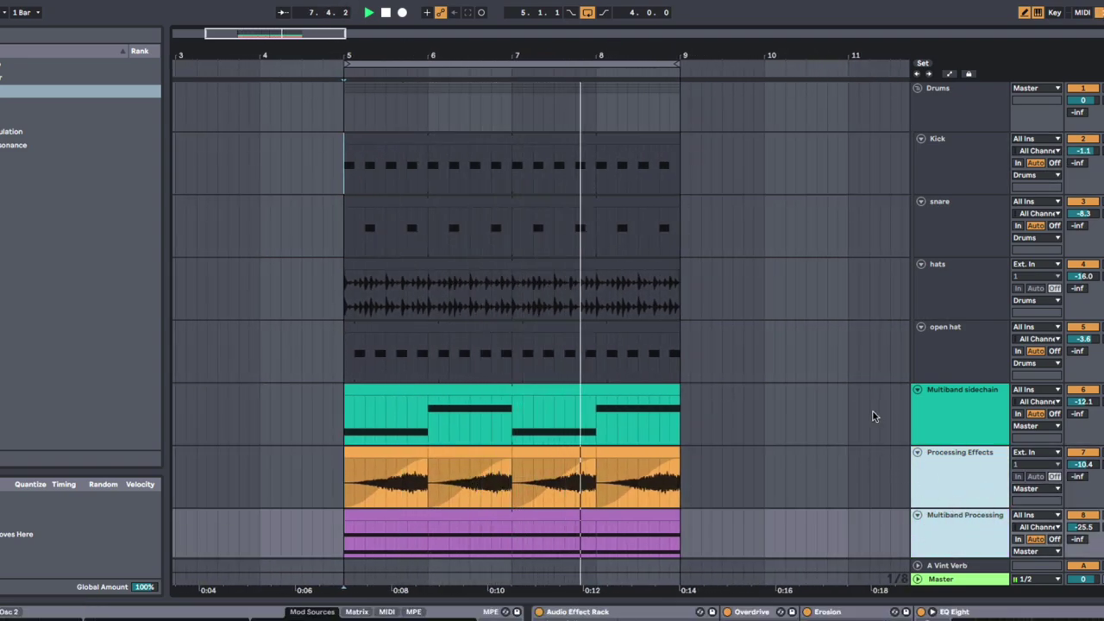
pyautogui.moveTo(621, 54); pyautogui.dragTo(551, 26)
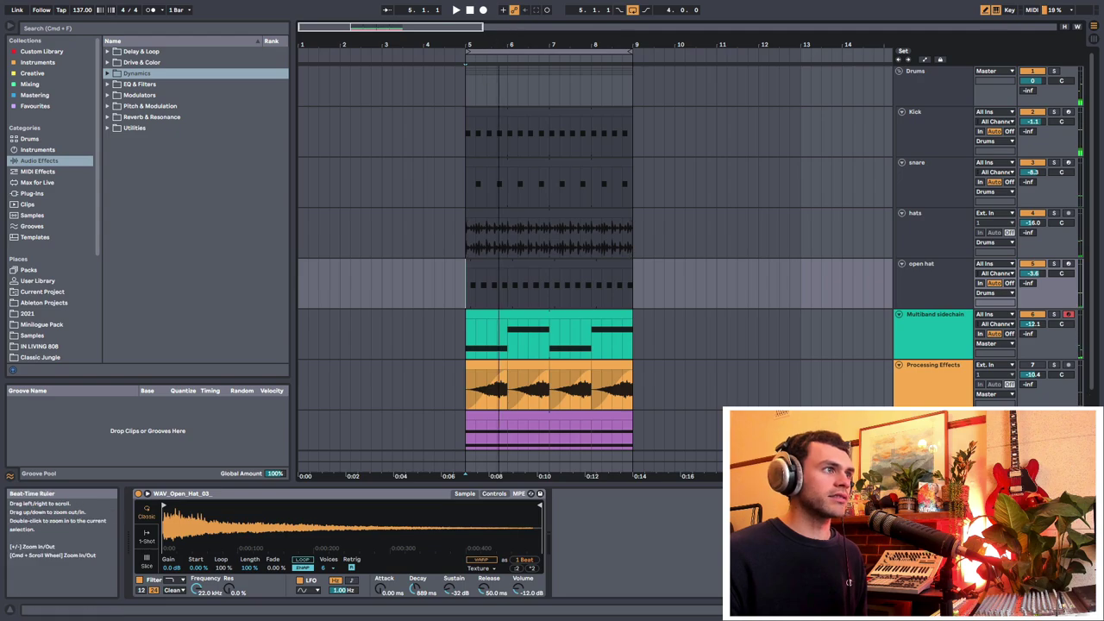
# Solo the Drums group and play the loop
pyautogui.moveTo(499, 36); pyautogui.dragTo(498, 43)
pyautogui.click(940, 76)
pyautogui.click(1053, 71)
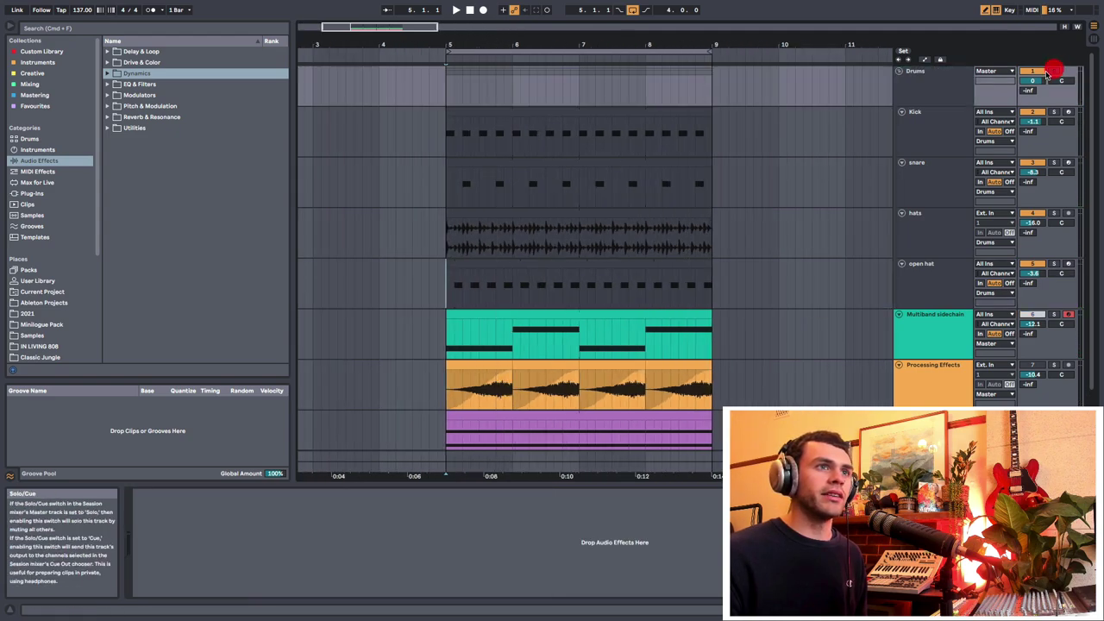
pyautogui.click(938, 86)
pyautogui.press('space')
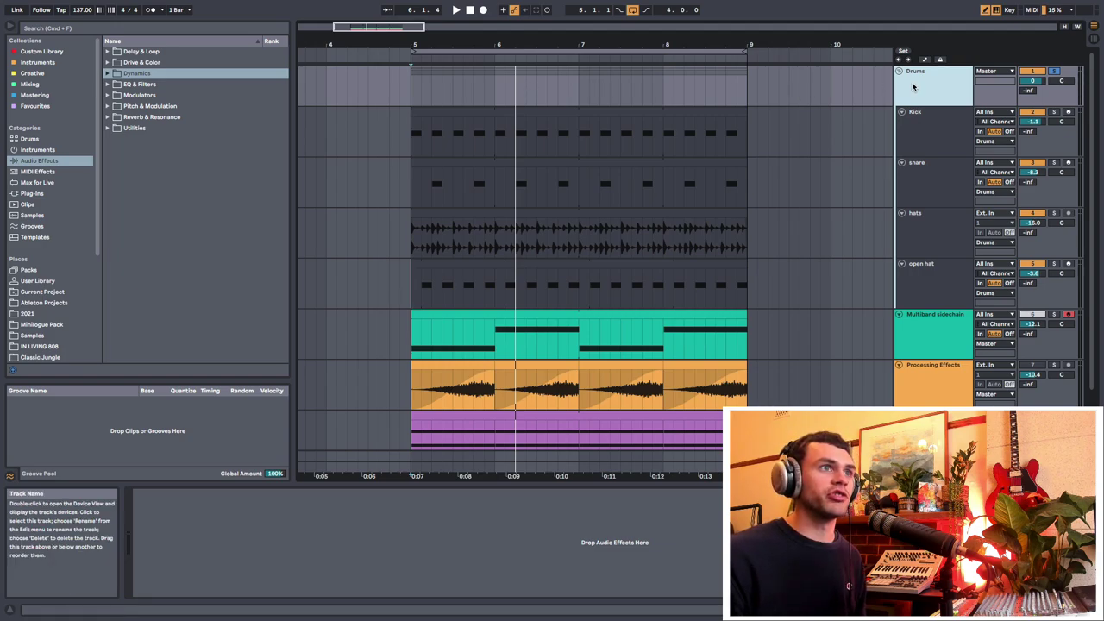
# Duplicate the Drums group and fold the original group, keeping the copy unfolded
pyautogui.press('super+d')
pyautogui.scroll(3, 918, 138)
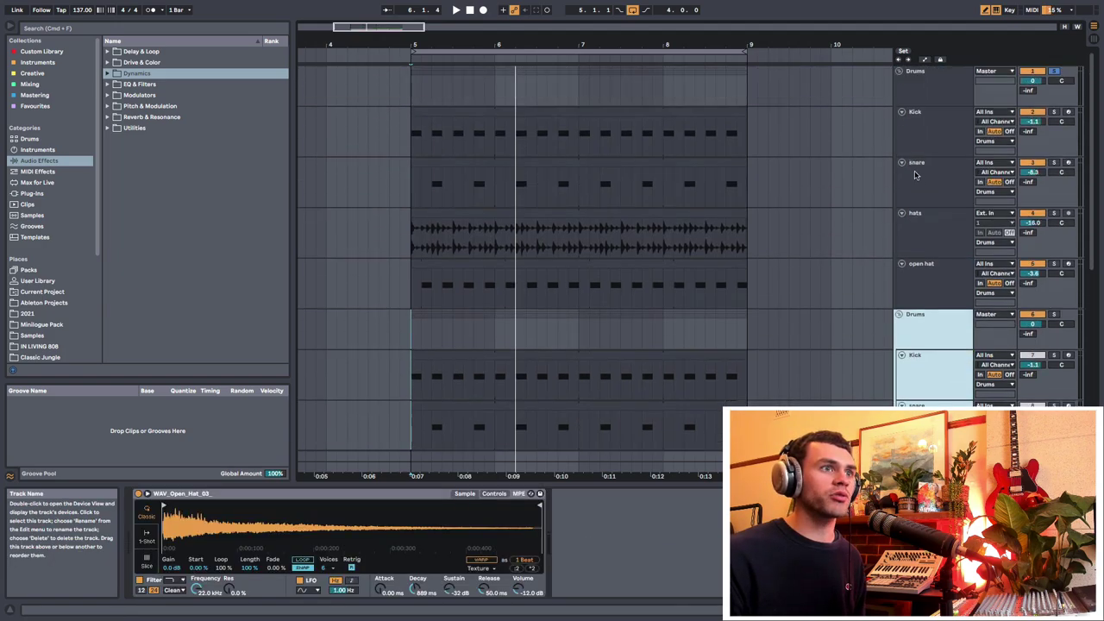
pyautogui.click(899, 71)
pyautogui.click(899, 82)
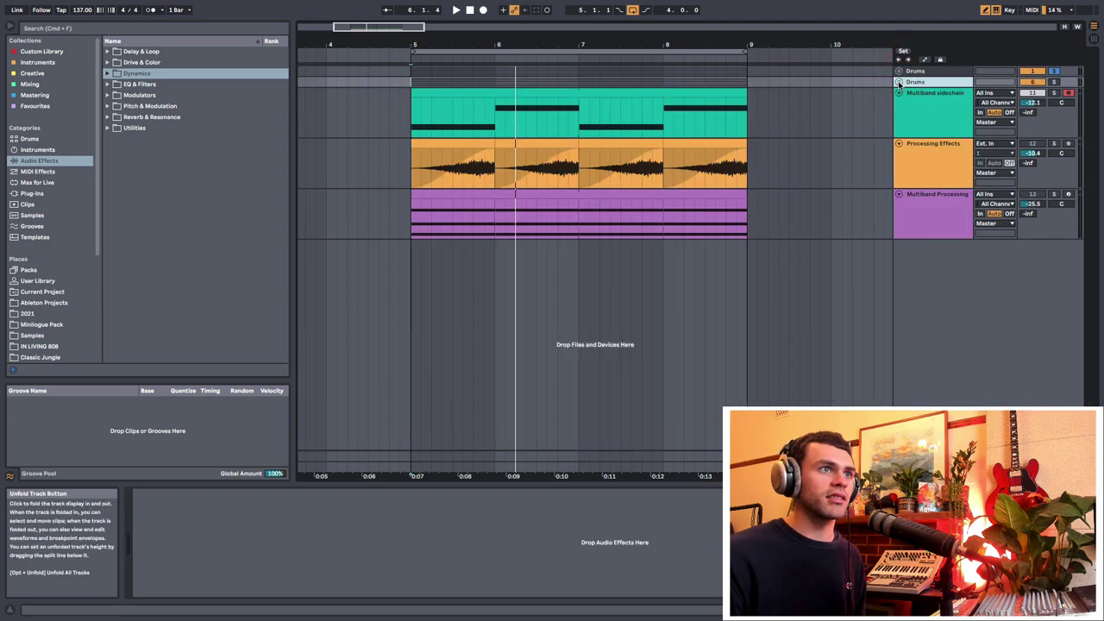
pyautogui.click(899, 82)
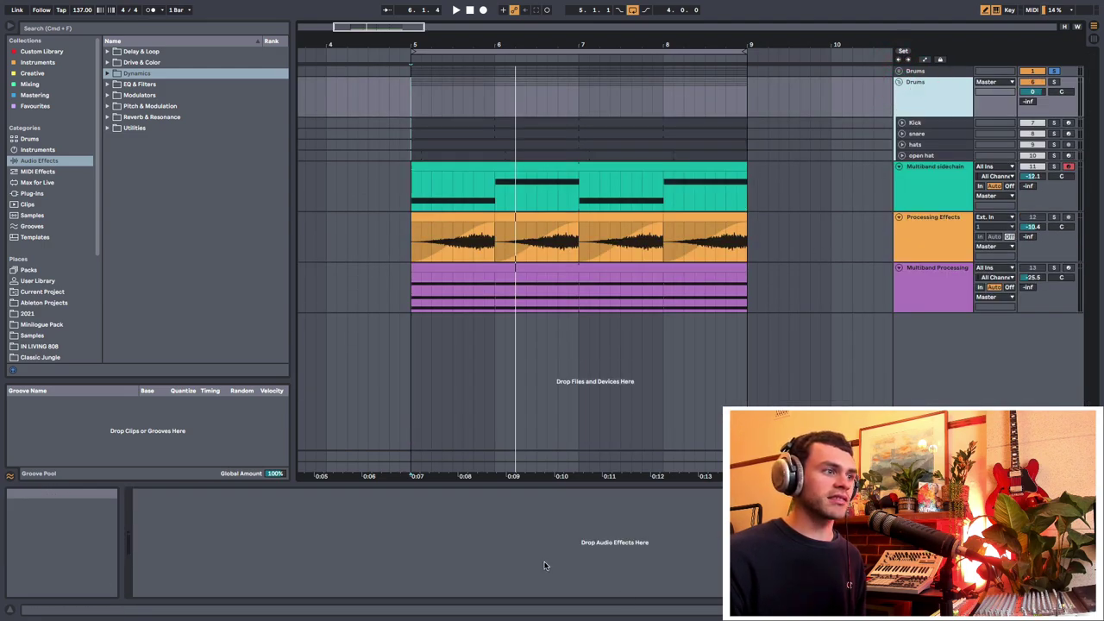
# Lower the duplicate Drums group's volume to -31.2 dB and delete that group
pyautogui.moveTo(1038, 92); pyautogui.dragTo(1038, 190)
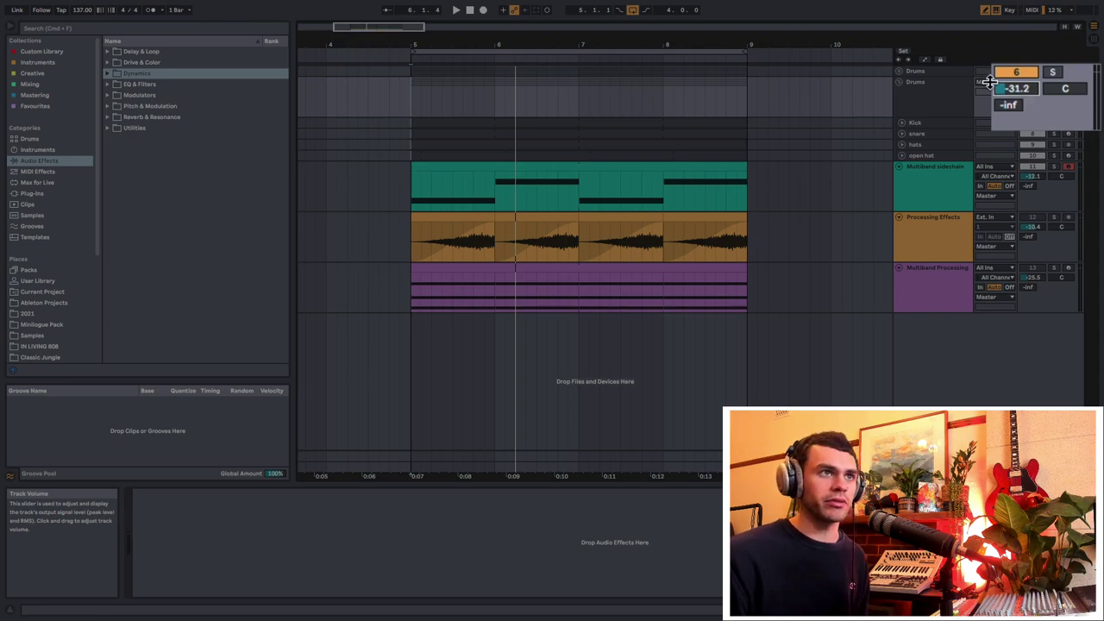
pyautogui.click(953, 91)
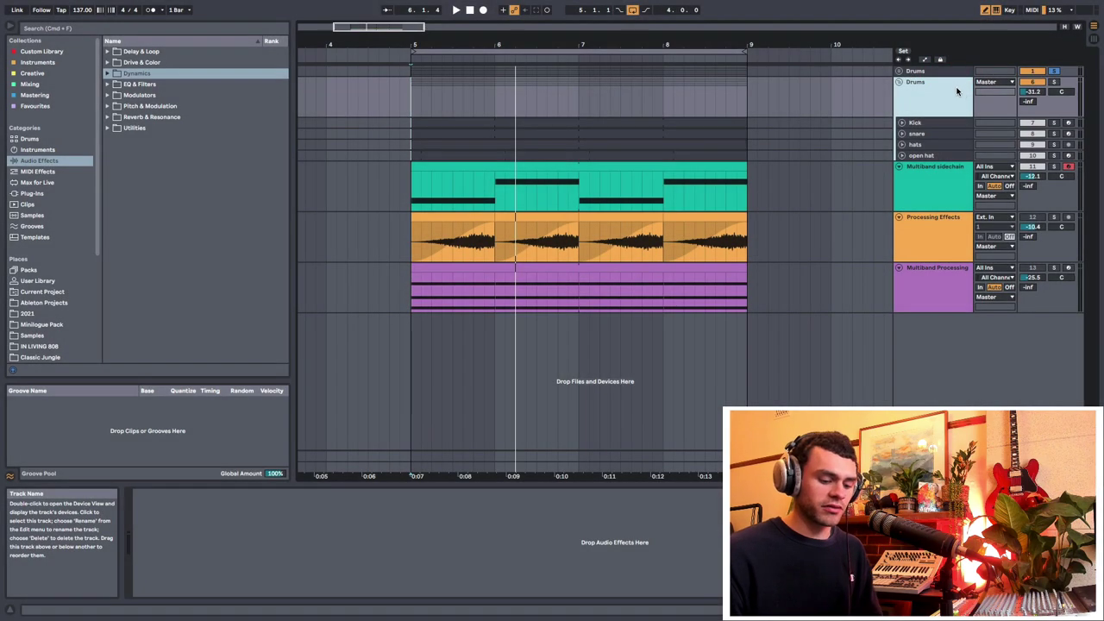
pyautogui.press('Delete')
# Insert an audio track below the Drums group and select a time range on it starting at bar 5
pyautogui.click(934, 72)
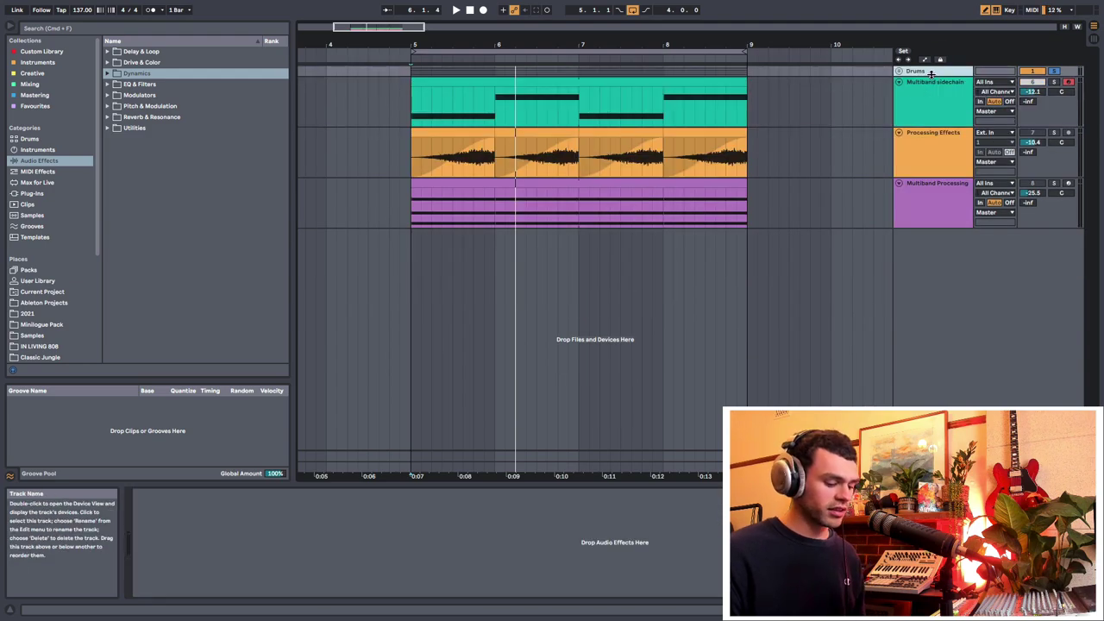
pyautogui.press('super+t')
pyautogui.click(921, 81)
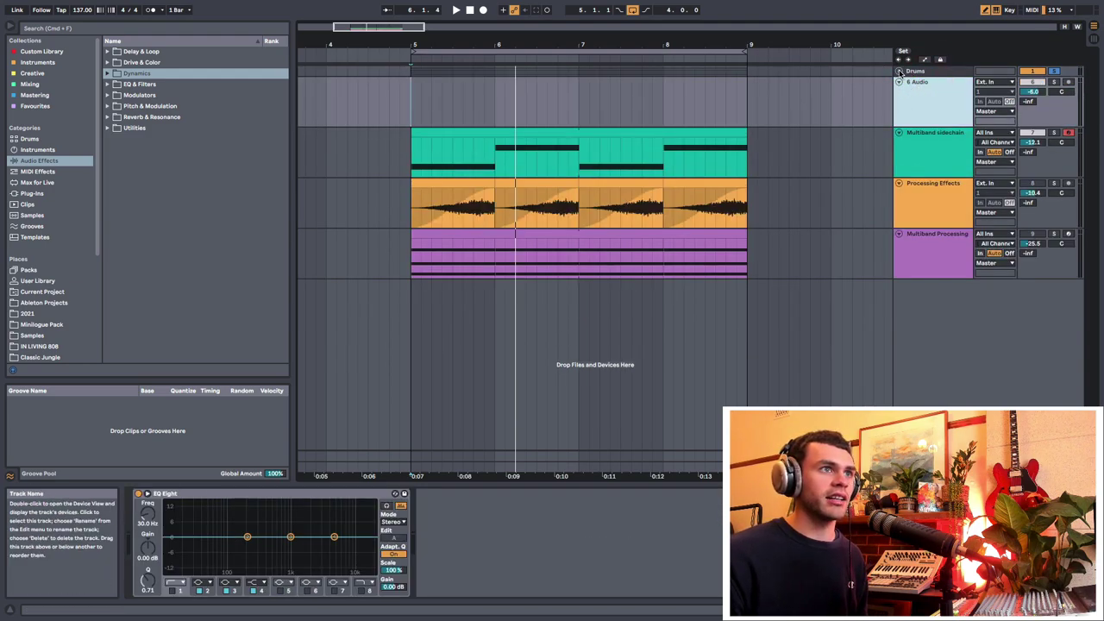
pyautogui.click(899, 71)
pyautogui.scroll(-2, 568, 161)
pyautogui.moveTo(427, 112); pyautogui.dragTo(509, 143)
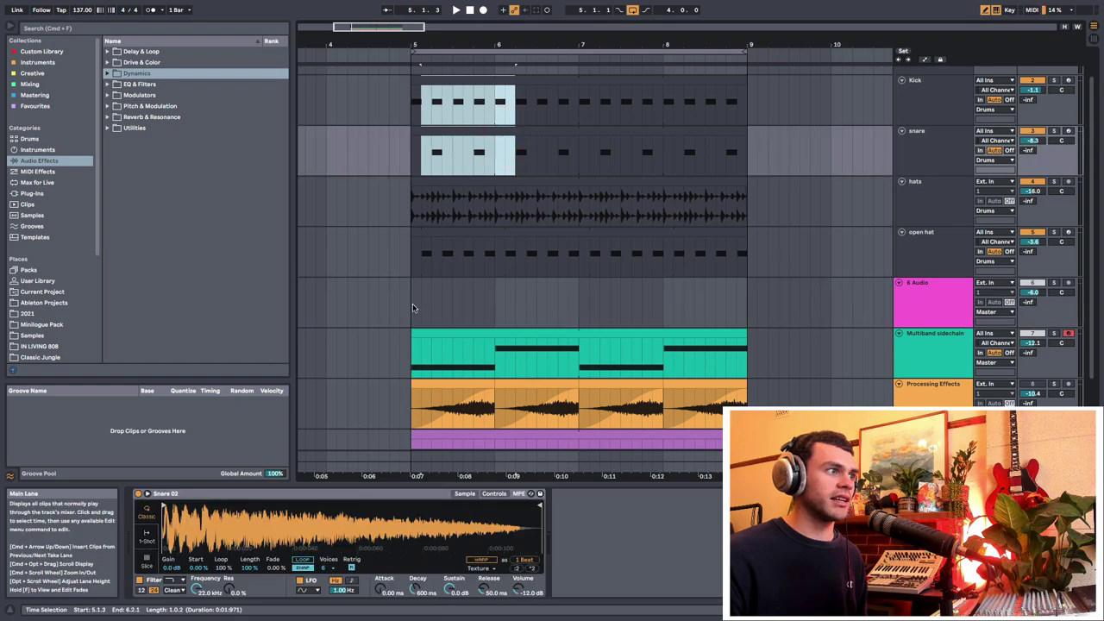
pyautogui.moveTo(414, 306); pyautogui.dragTo(566, 311)
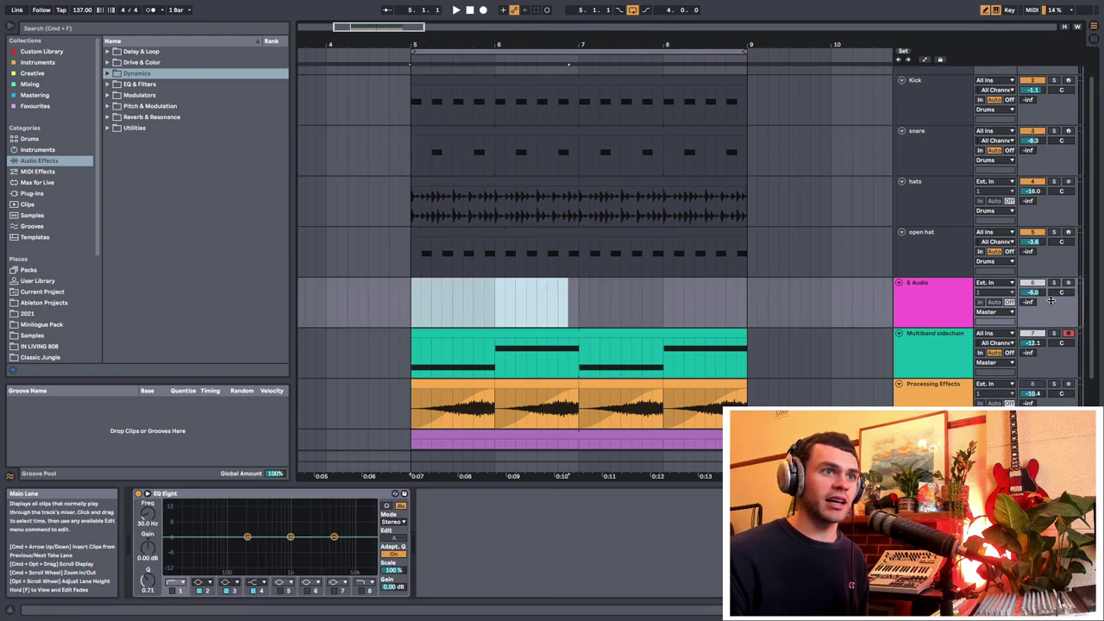
# Try the new audio track's volume at -41.0 dB and 0 dB, and delete the track
pyautogui.moveTo(1036, 294); pyautogui.dragTo(1036, 315)
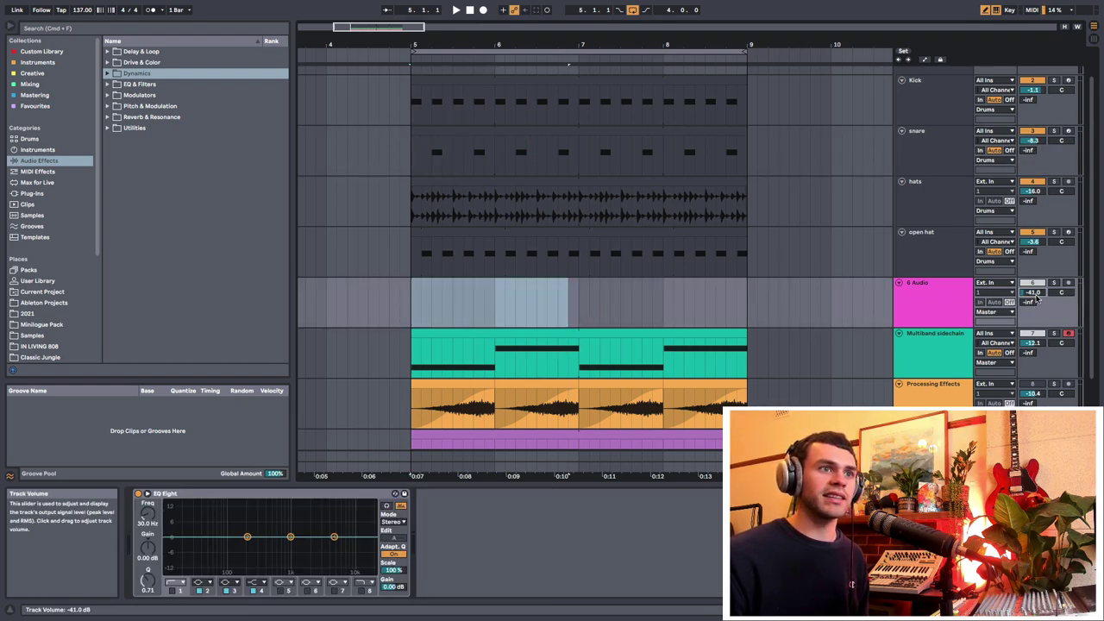
pyautogui.doubleClick(1036, 294)
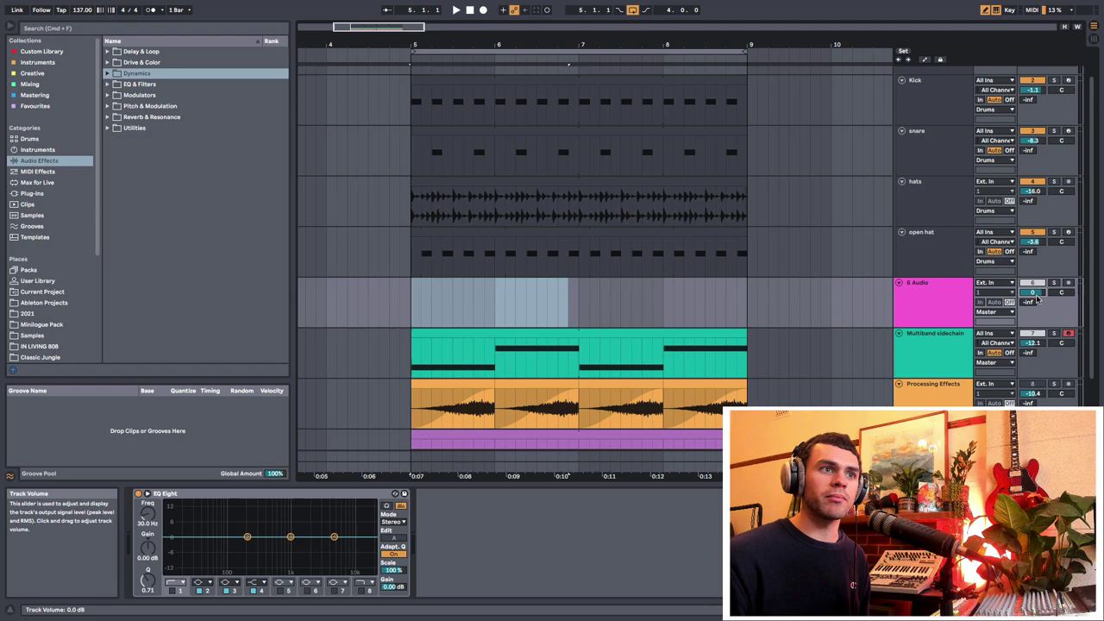
pyautogui.click(912, 302)
pyautogui.press('Delete')
# Insert a new return track after the A Vint Verb return
pyautogui.scroll(2, 915, 242)
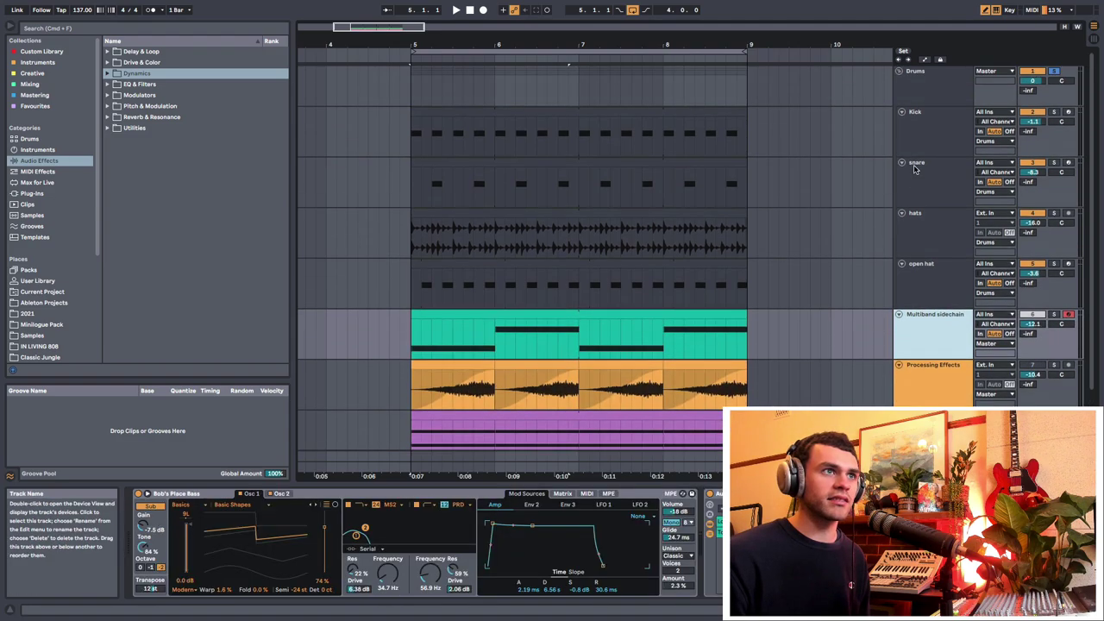
pyautogui.click(922, 84)
pyautogui.scroll(-2, 913, 172)
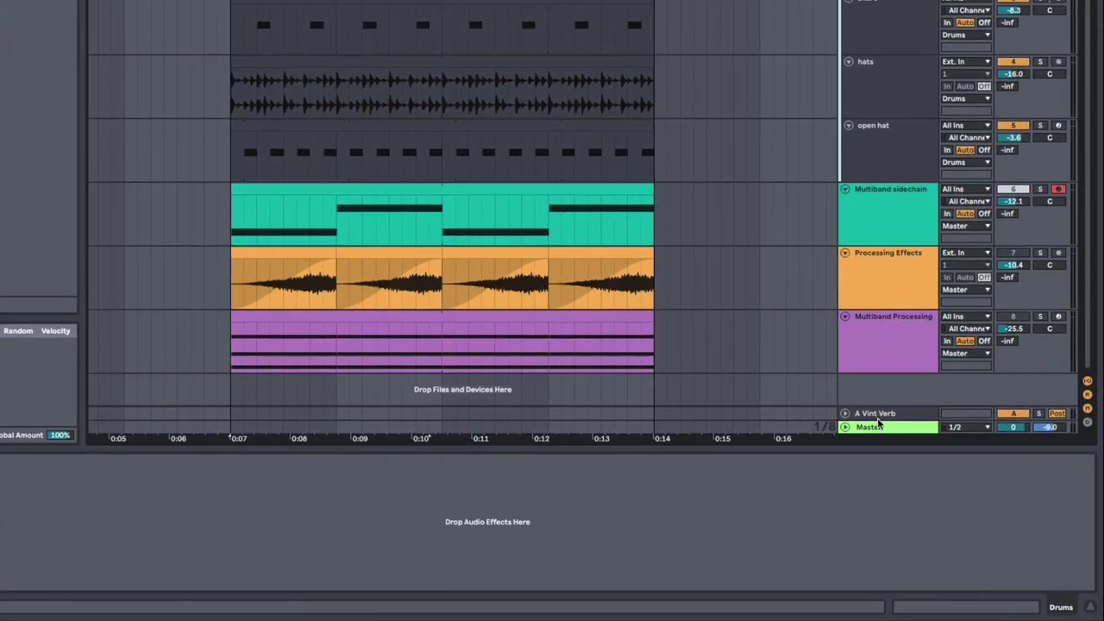
pyautogui.click(876, 415)
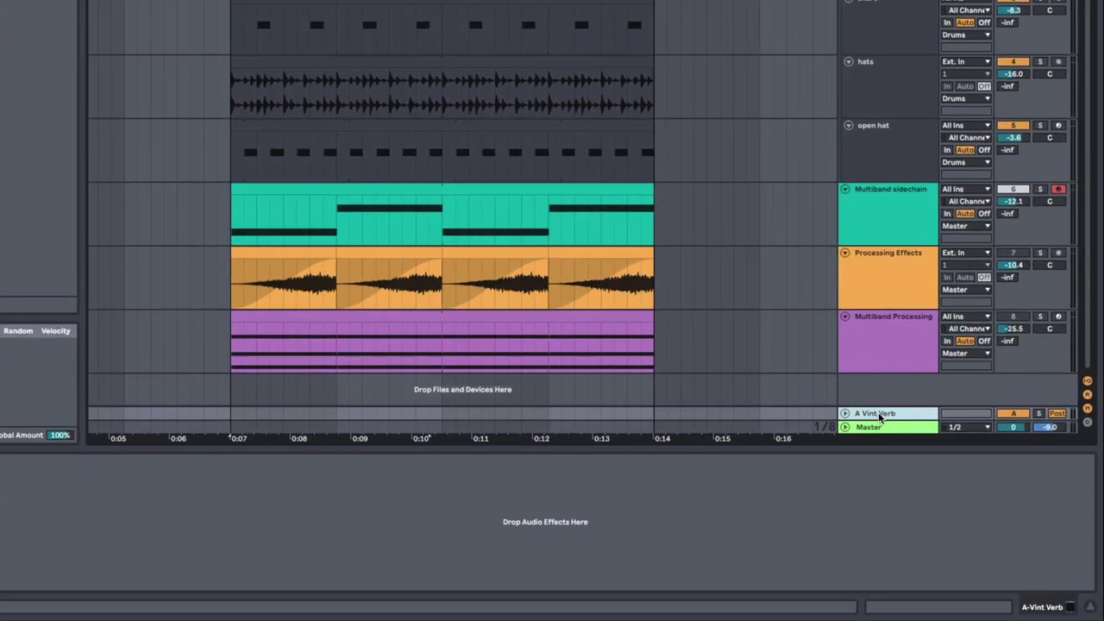
pyautogui.press('super+alt+t')
pyautogui.click(879, 414)
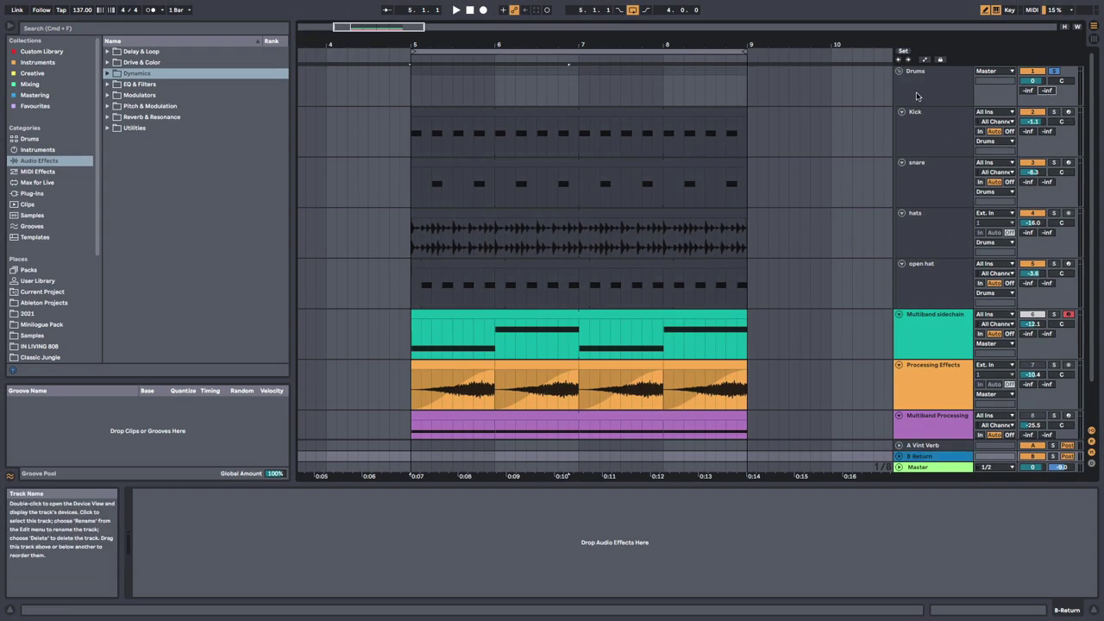
# In Session View, raise the Drums group's send B during loop playback and select the B return track
pyautogui.click(1045, 91)
pyautogui.click(1045, 92)
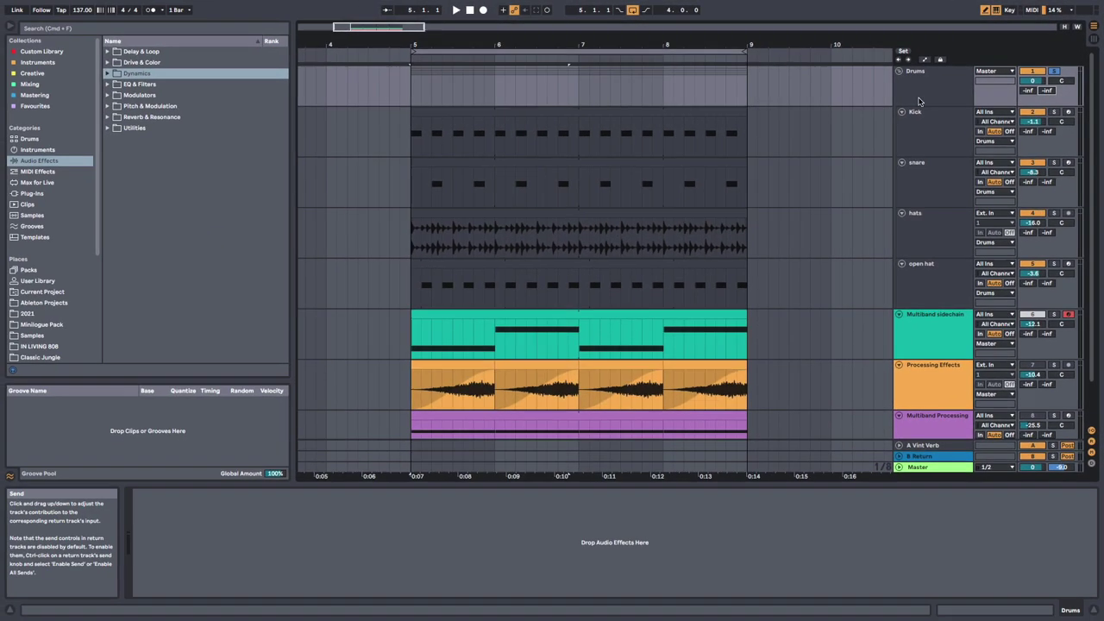
pyautogui.press('Tab')
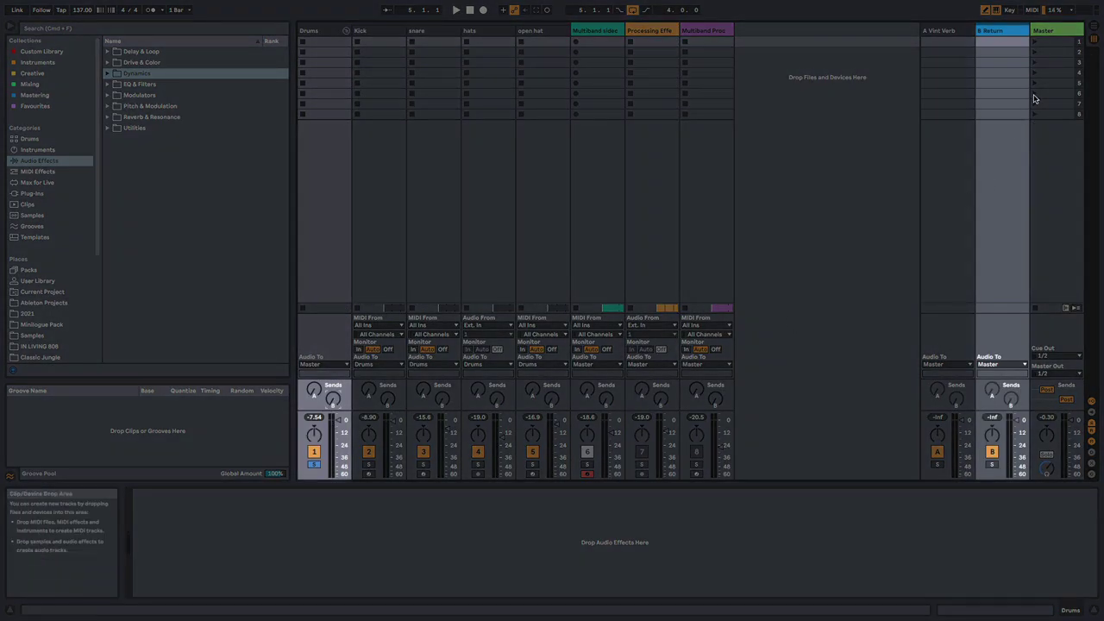
pyautogui.click(1000, 31)
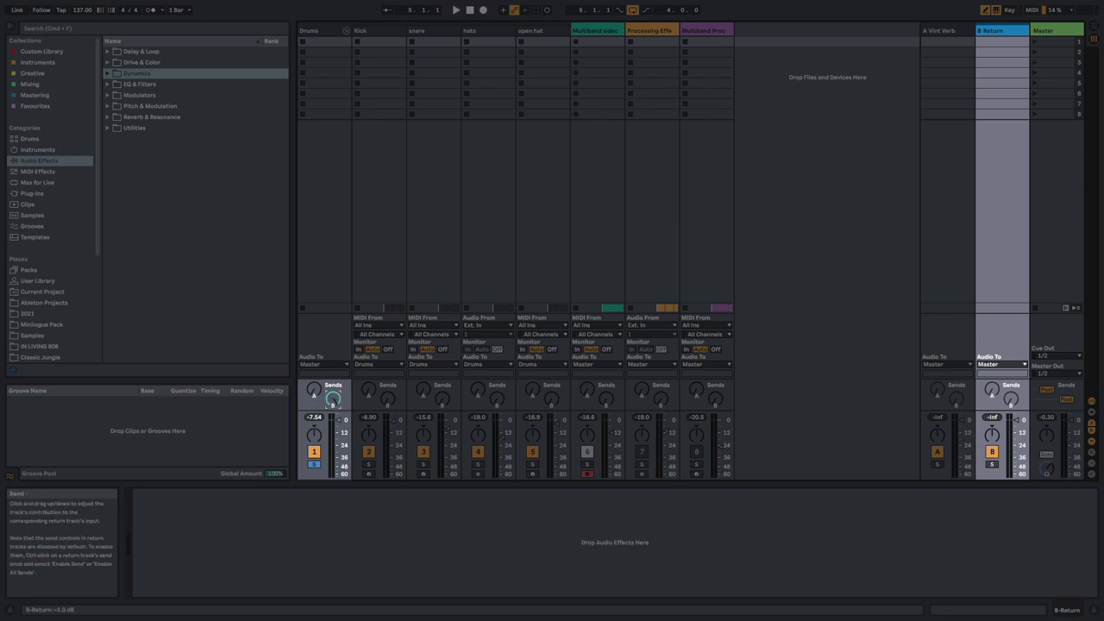
pyautogui.press('space')
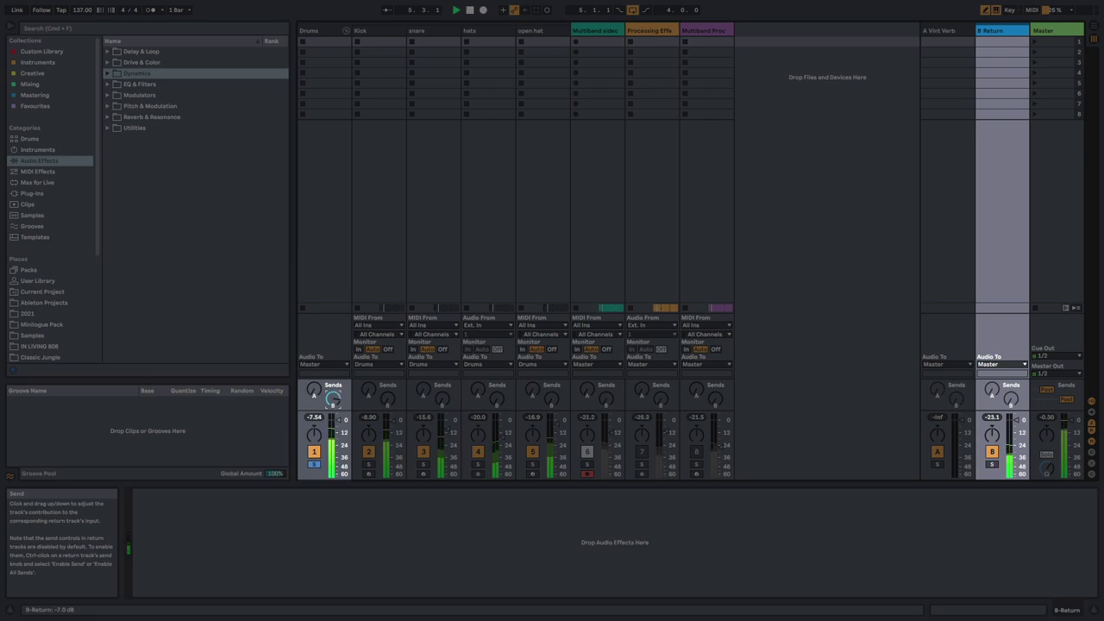
pyautogui.moveTo(333, 401); pyautogui.dragTo(332, 366)
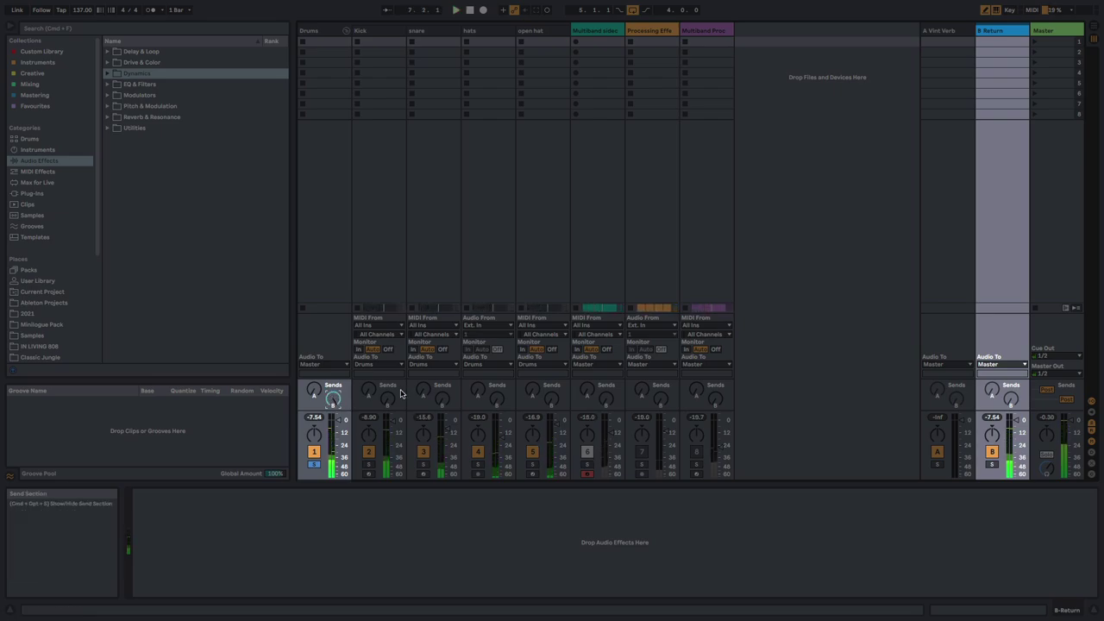
pyautogui.click(335, 42)
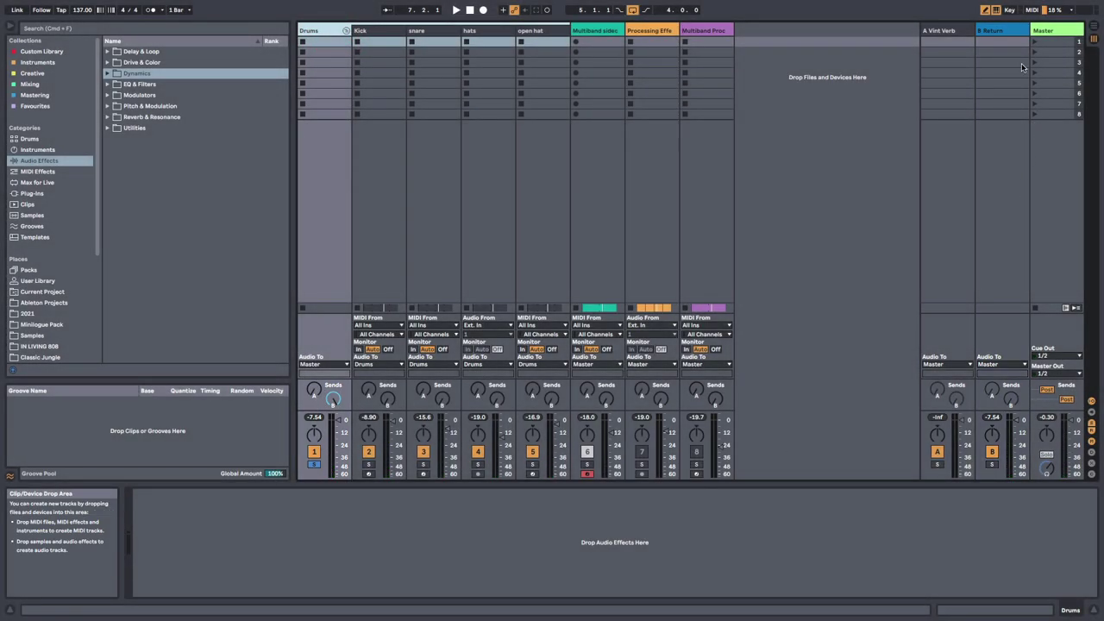
pyautogui.click(1017, 185)
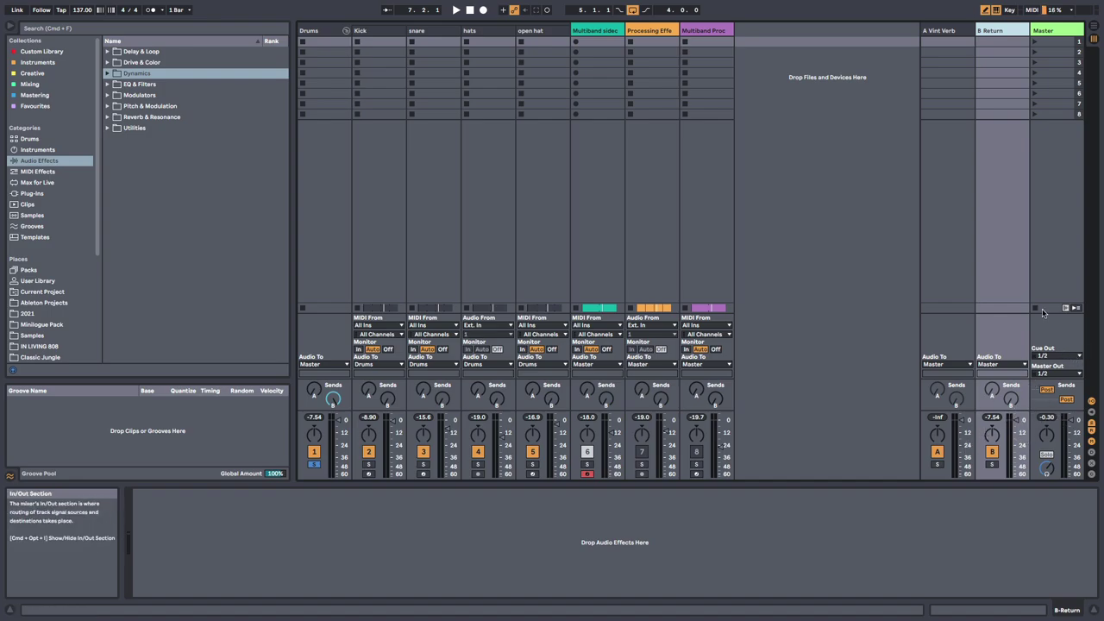
# Check the Master and B return device chains in Session View and try the B return's volume at -13.5 dB
pyautogui.click(320, 38)
pyautogui.click(1066, 42)
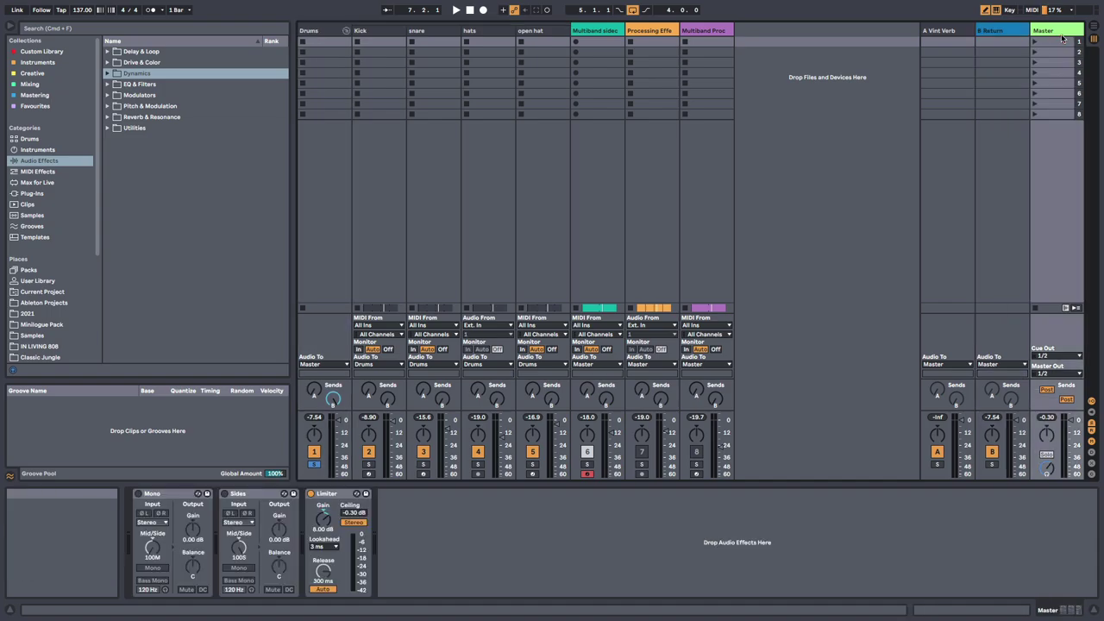
pyautogui.click(998, 28)
pyautogui.click(931, 543)
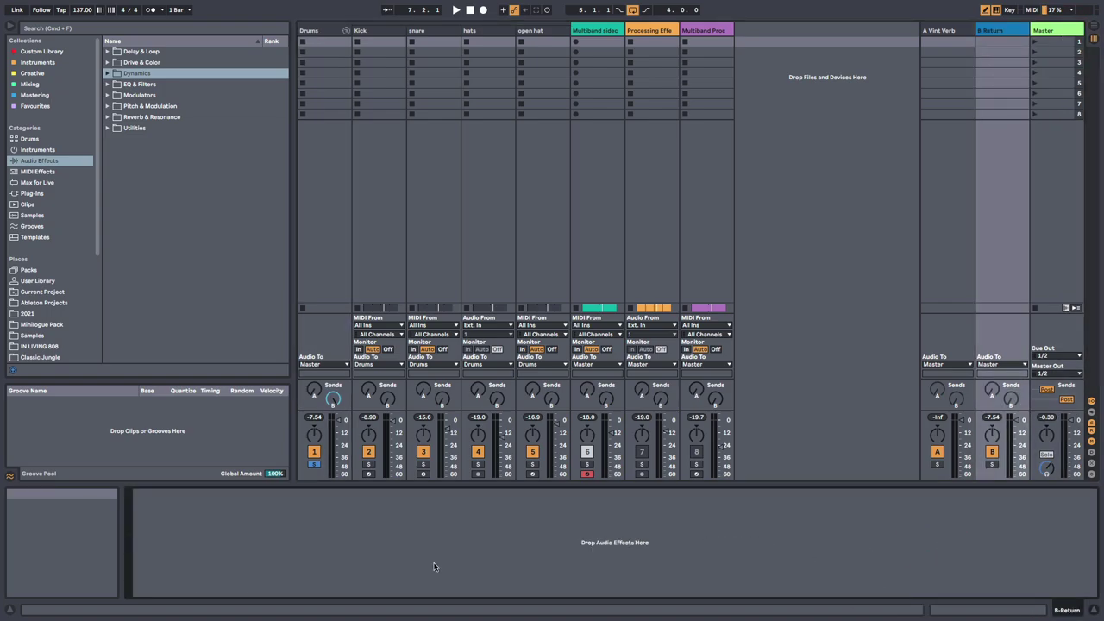
pyautogui.moveTo(1016, 418); pyautogui.dragTo(1016, 431)
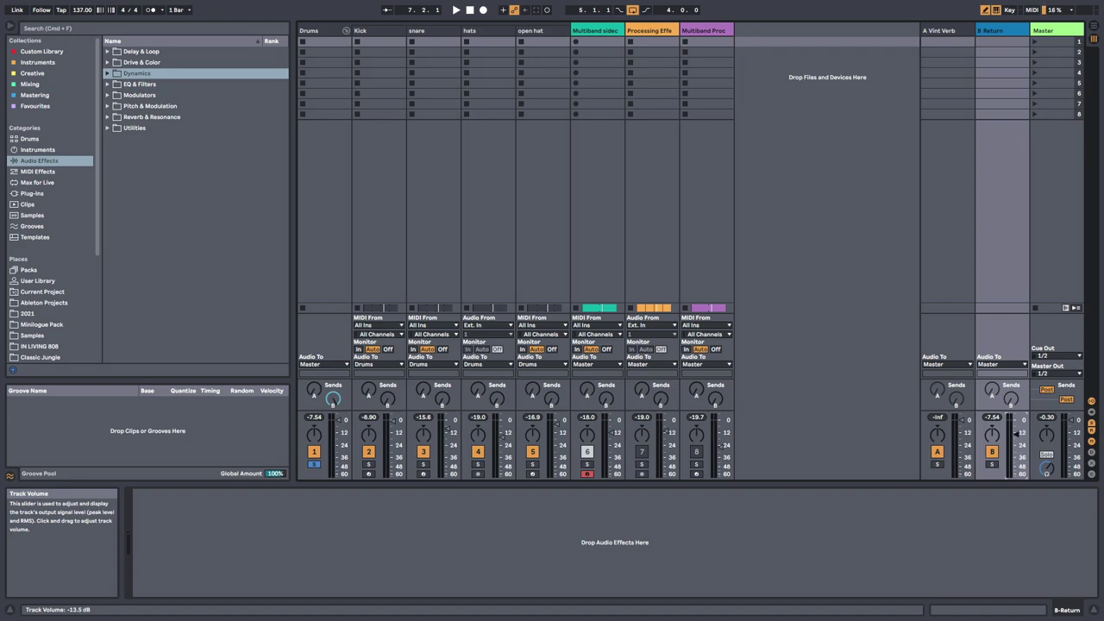
# Go back to Arrangement View and delete the B return track
pyautogui.press('Tab')
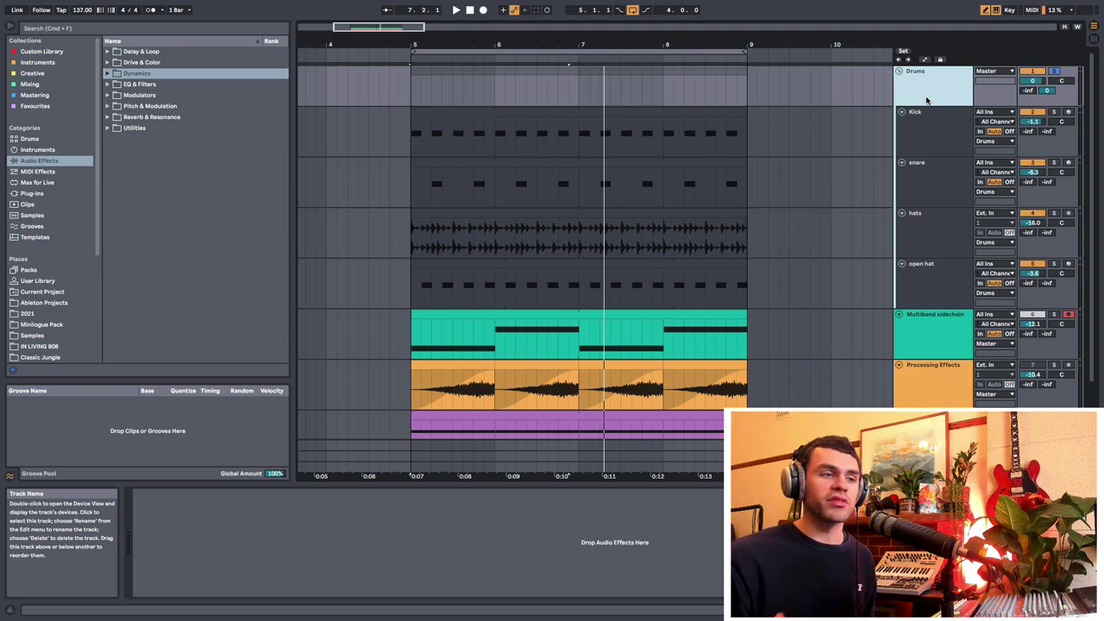
pyautogui.click(933, 456)
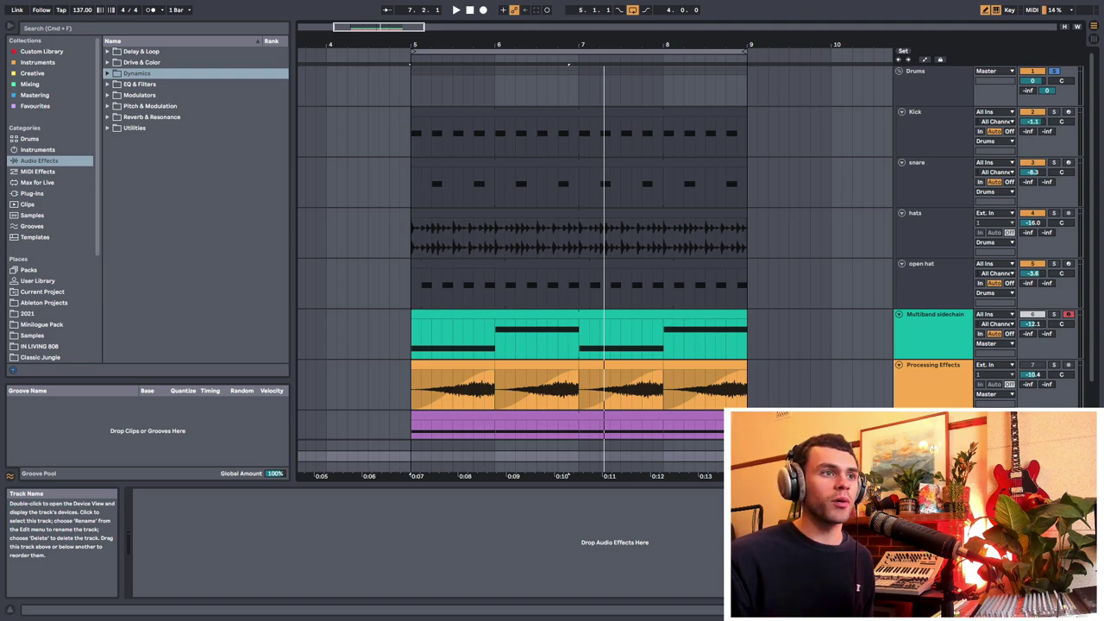
pyautogui.click(938, 80)
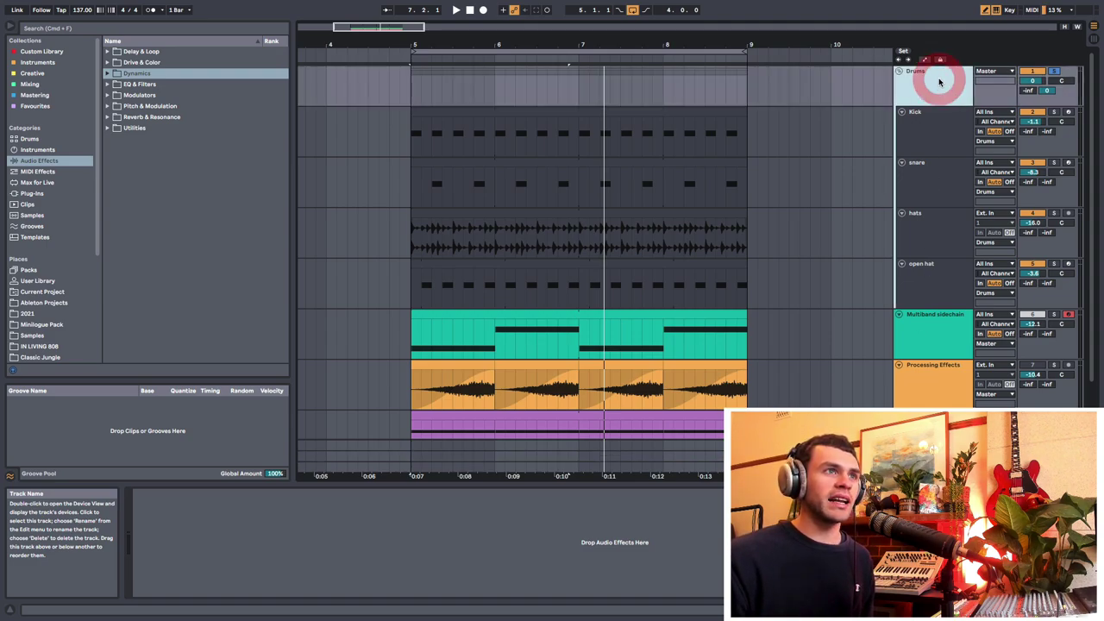
pyautogui.click(935, 457)
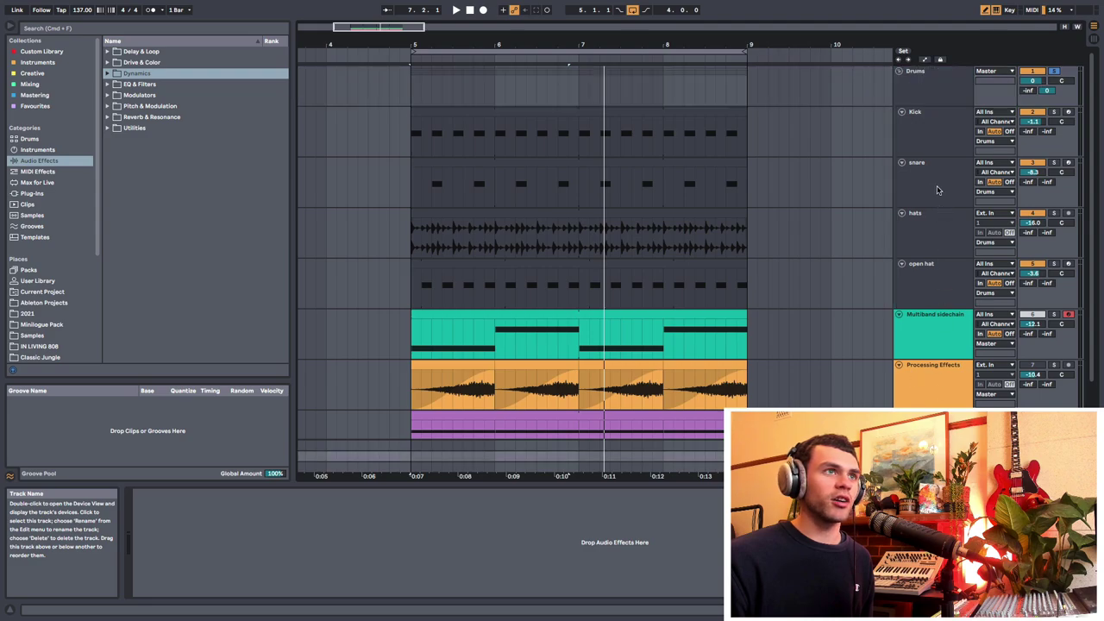
pyautogui.click(926, 95)
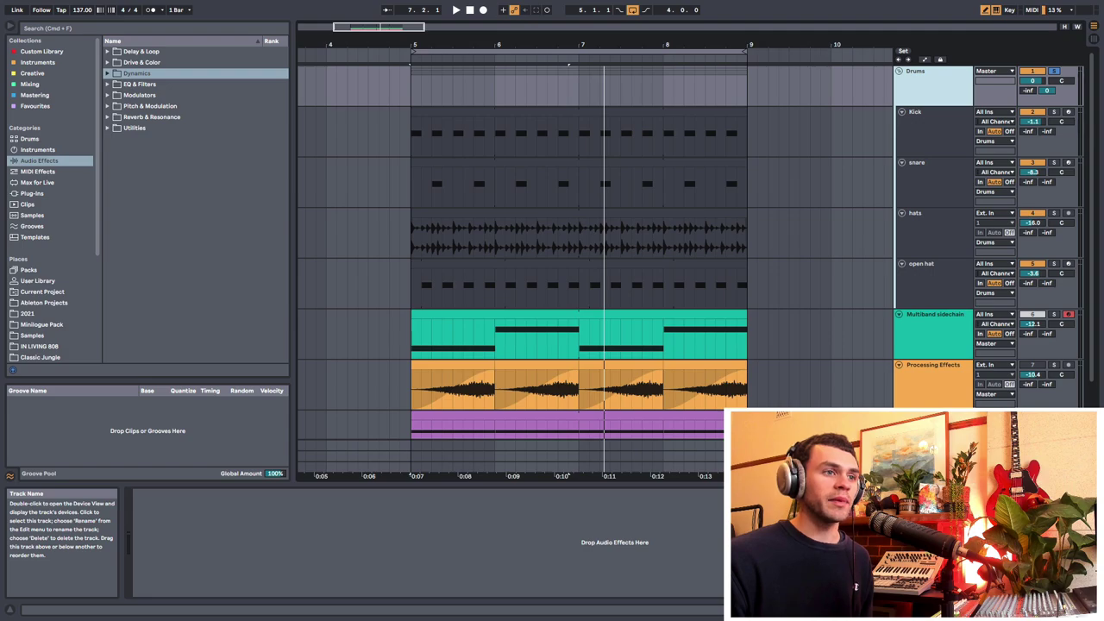
pyautogui.click(935, 456)
pyautogui.press('Delete')
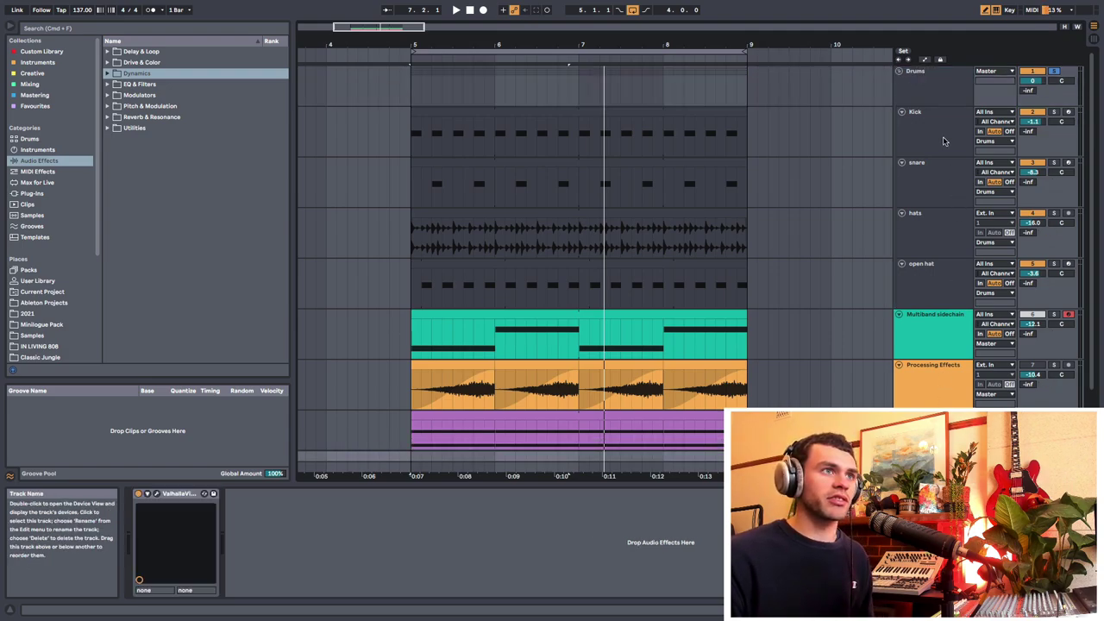
# Add an empty Audio Effect Rack to the Drums group and show its chain list
pyautogui.click(933, 100)
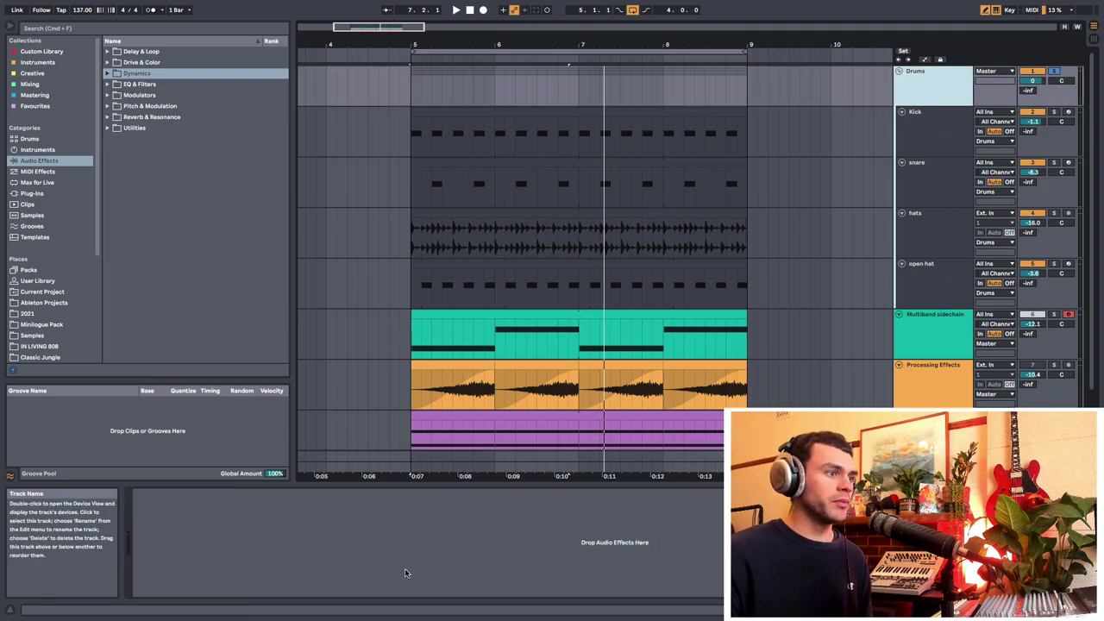
pyautogui.click(456, 574)
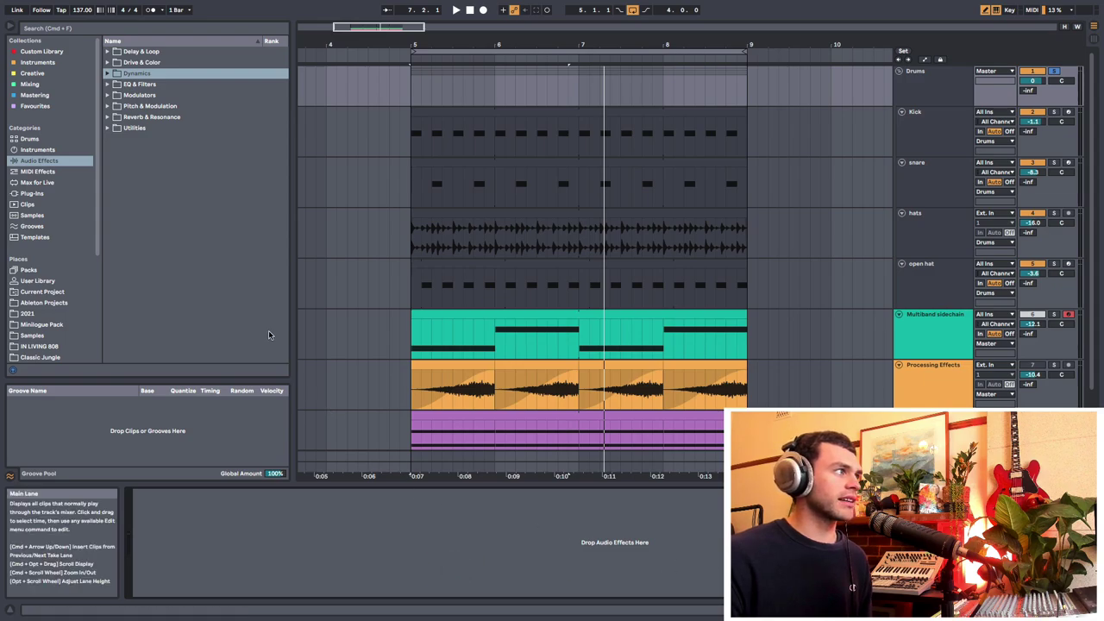
pyautogui.click(108, 128)
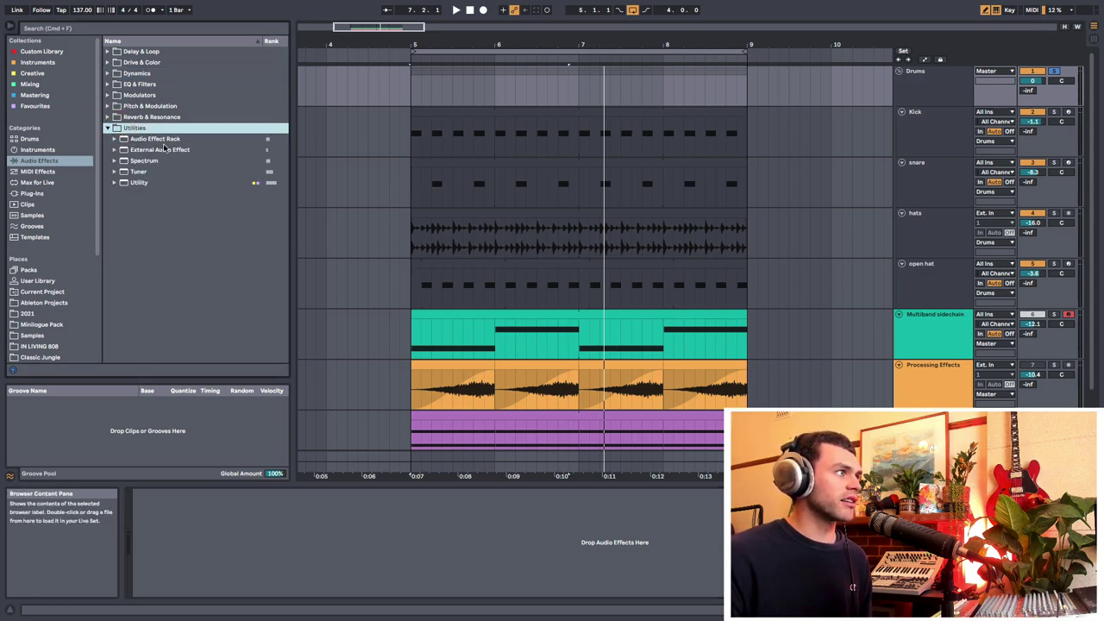
pyautogui.click(162, 139)
pyautogui.moveTo(239, 513); pyautogui.dragTo(239, 514)
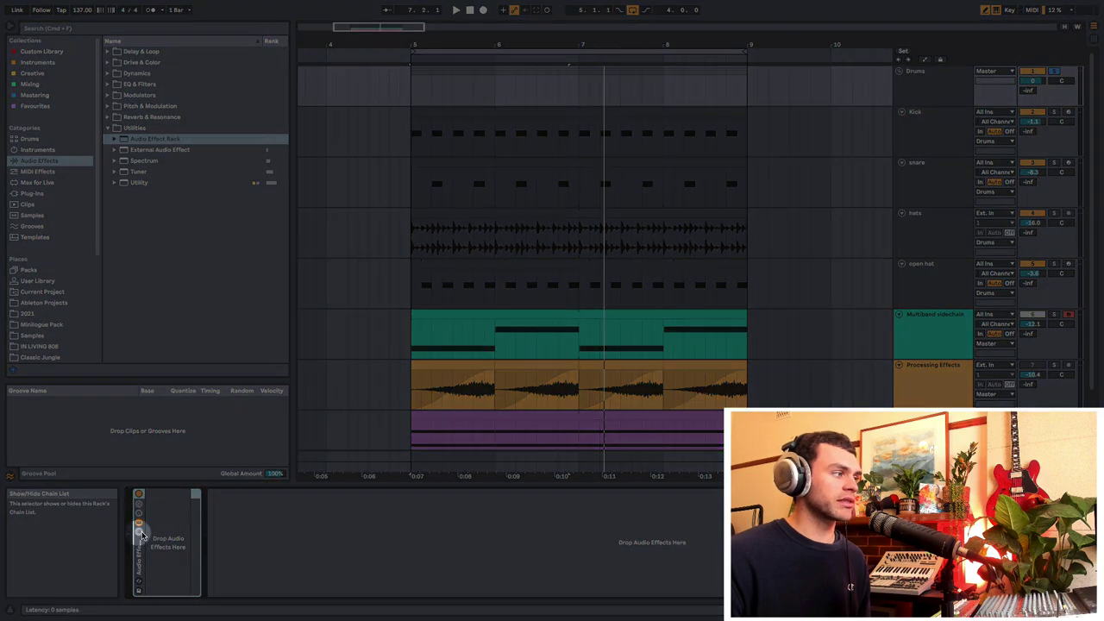
pyautogui.click(140, 533)
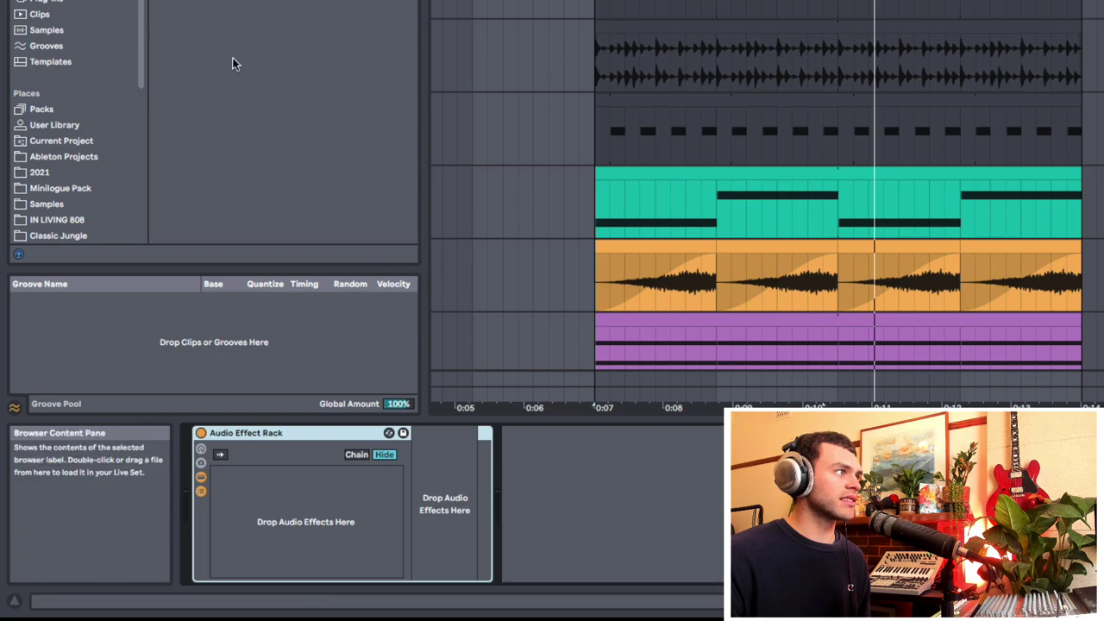
# Add a Utility to the rack as its first chain and play the loop to check the signal through it
pyautogui.moveTo(202, 1); pyautogui.dragTo(459, 513)
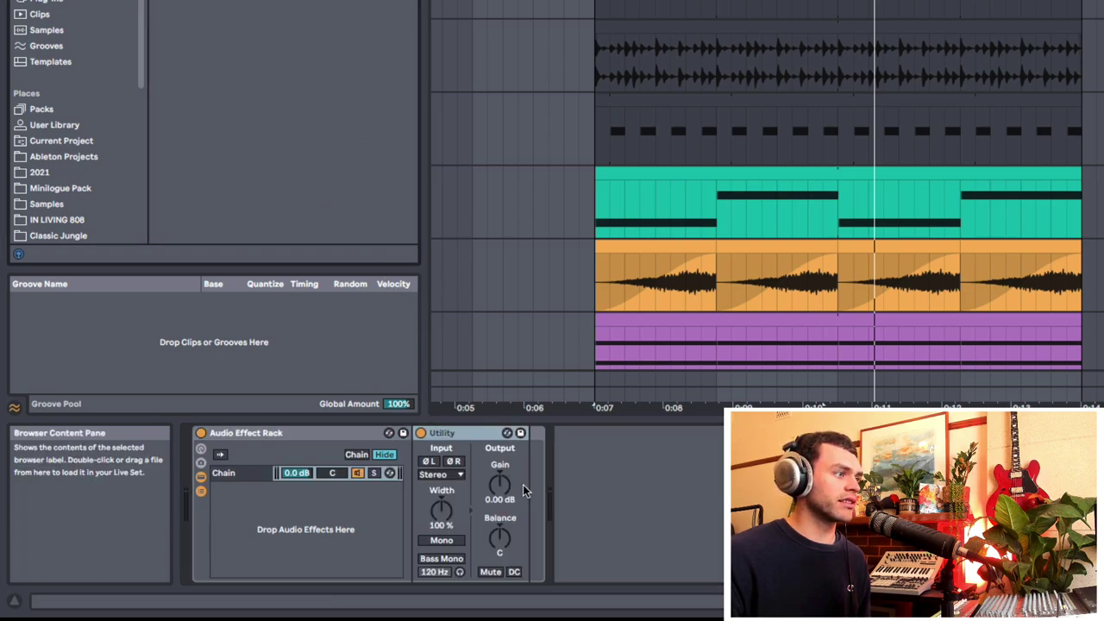
pyautogui.click(248, 473)
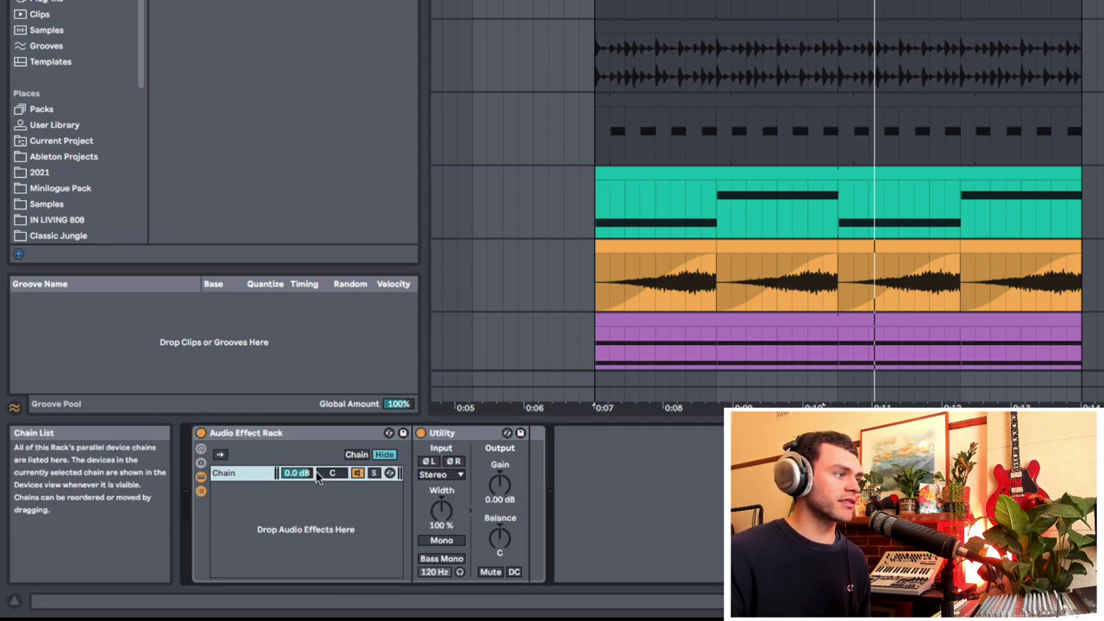
pyautogui.press('space')
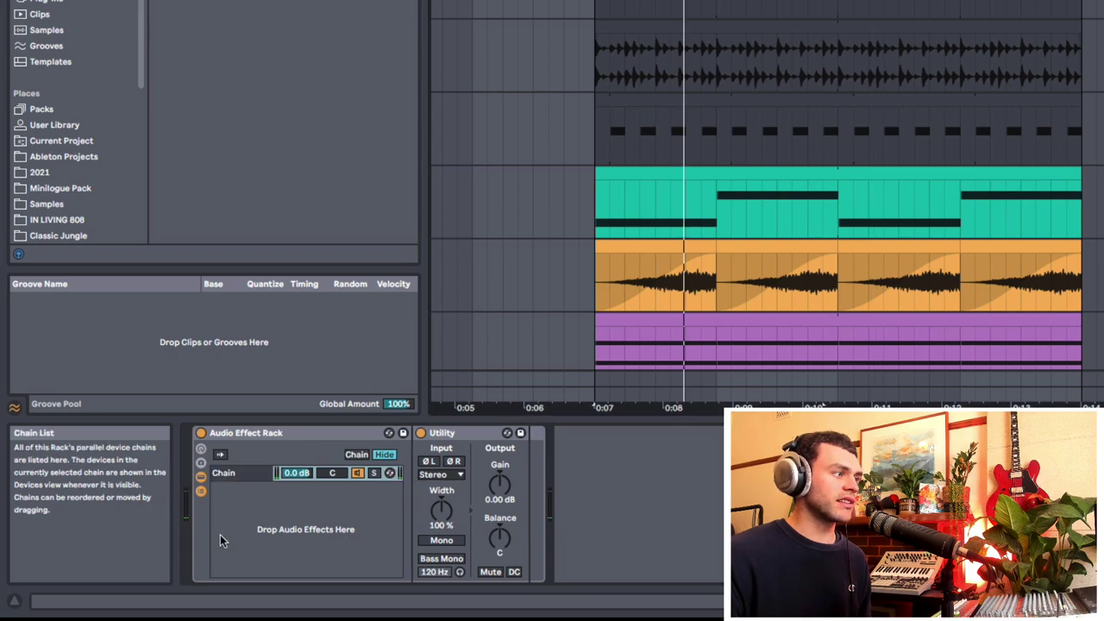
pyautogui.click(184, 518)
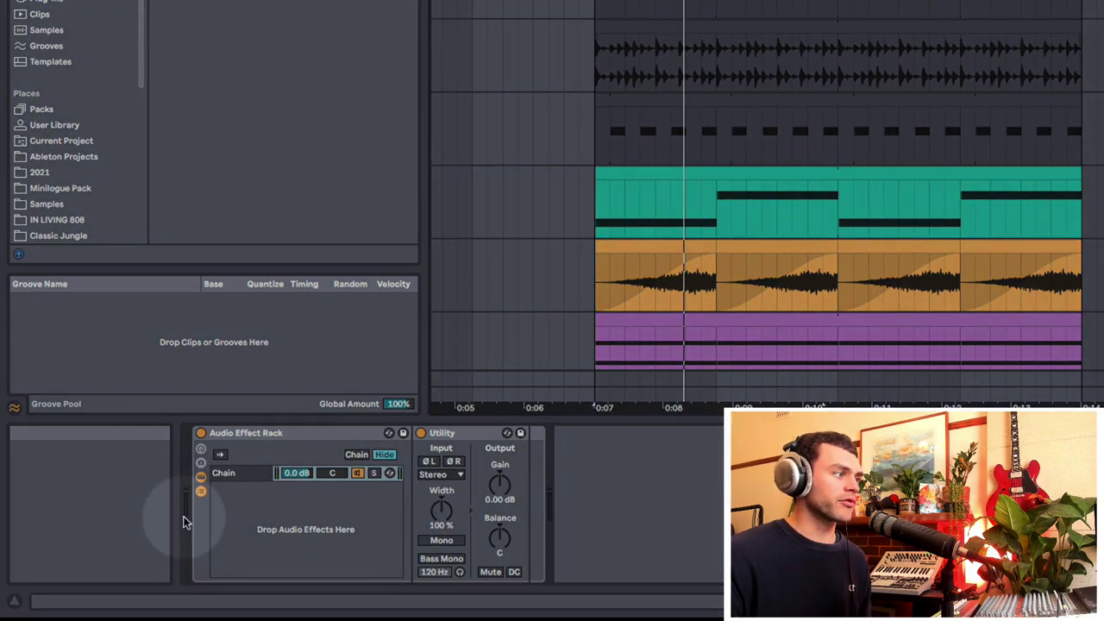
pyautogui.click(233, 473)
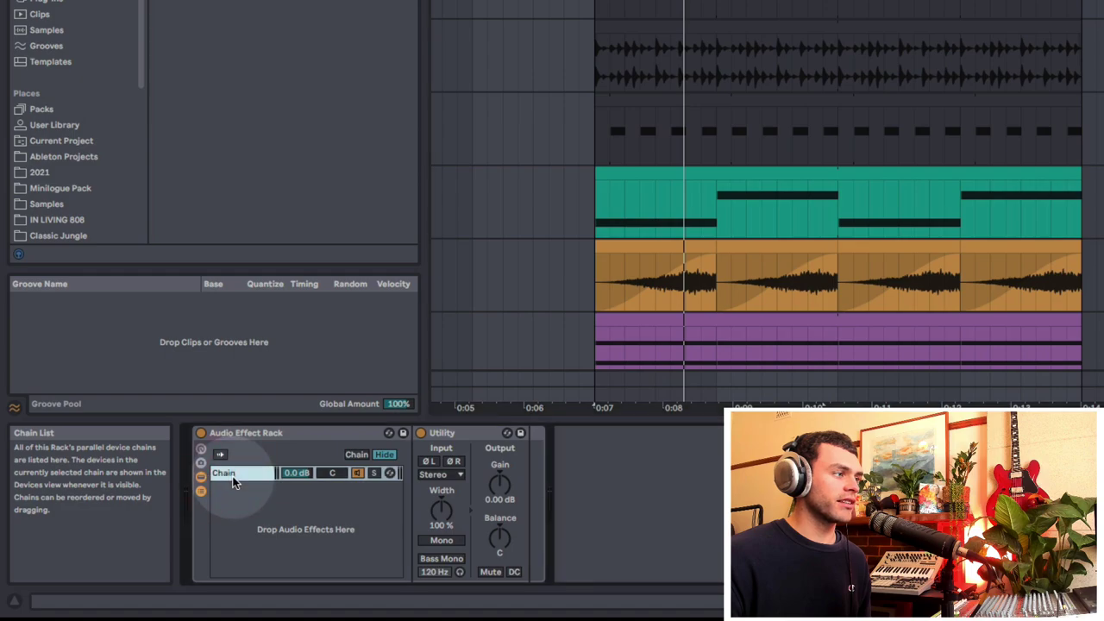
pyautogui.click(555, 499)
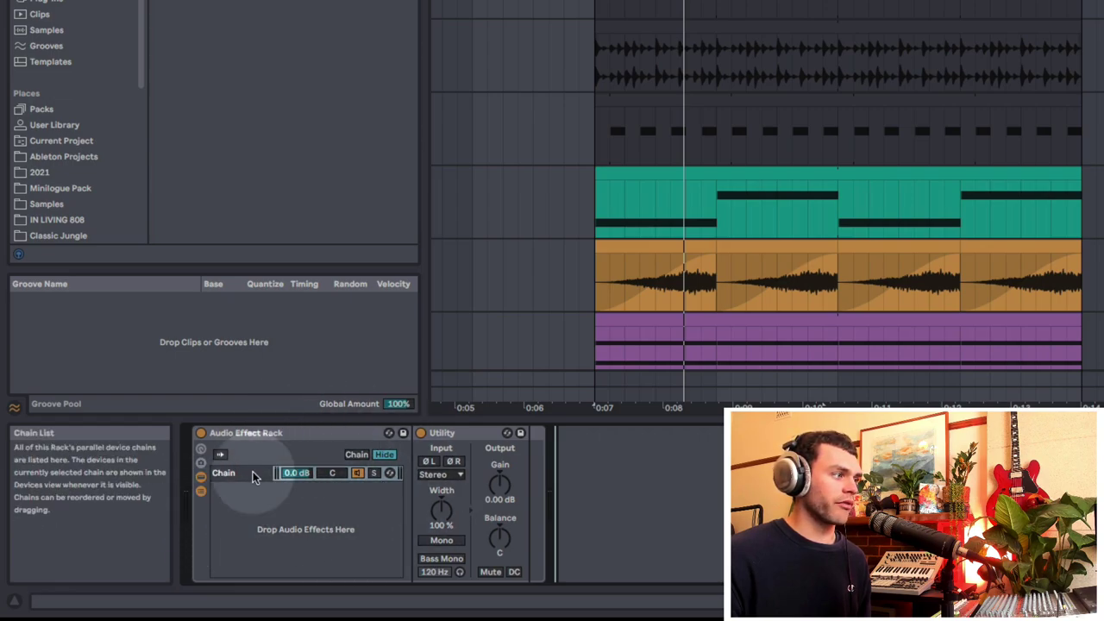
pyautogui.press('space')
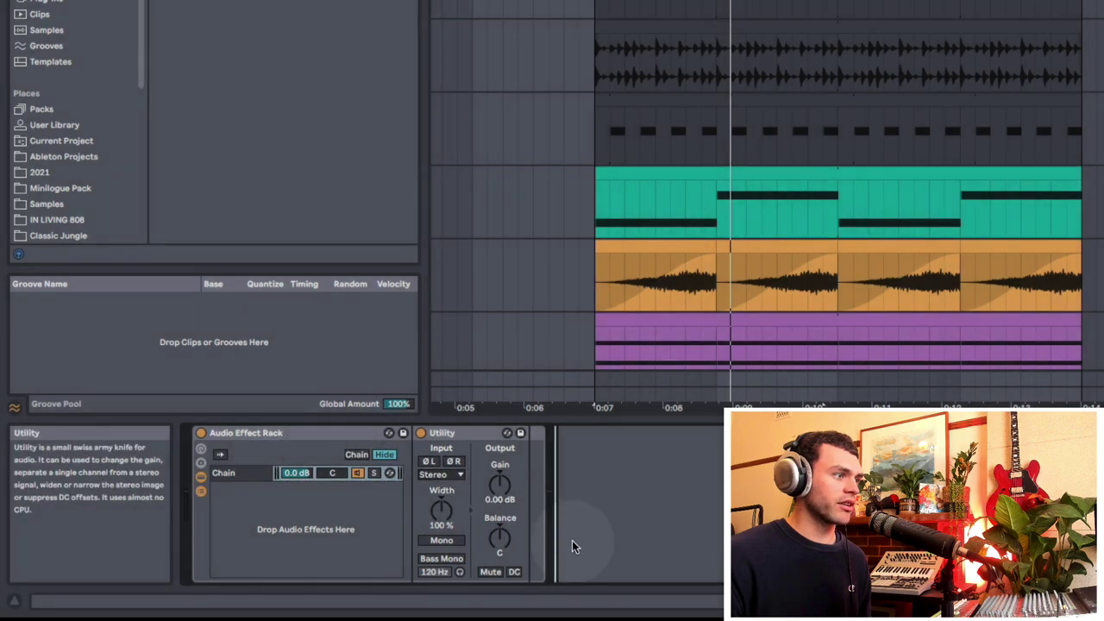
pyautogui.press('space')
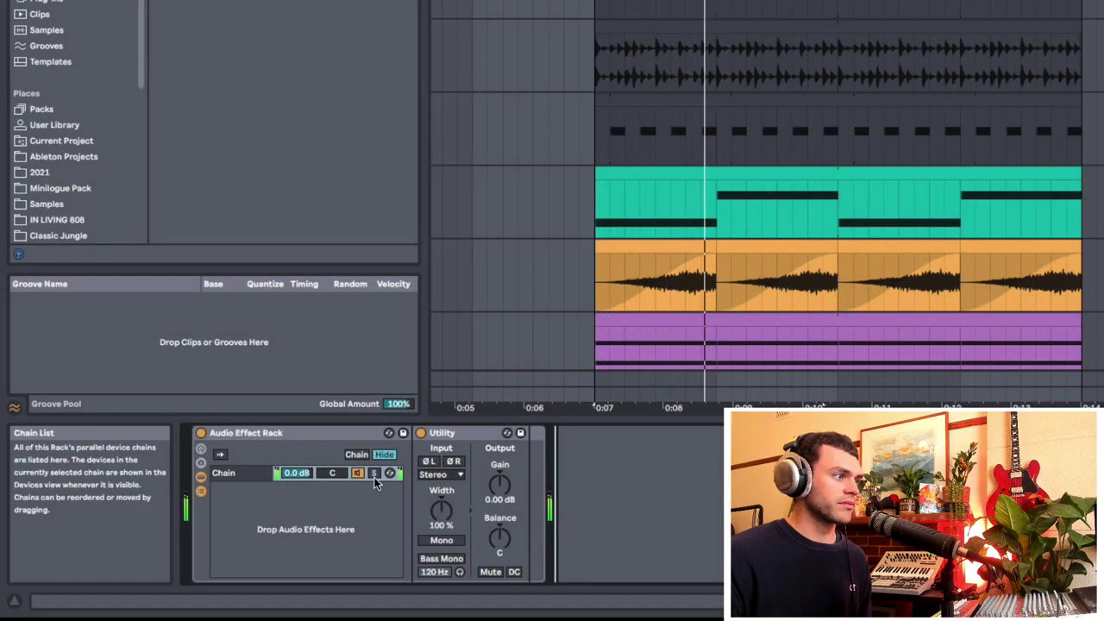
pyautogui.press('space')
# Create a second, empty chain in the Audio Effect Rack and compare its devices with the first chain's
pyautogui.click(261, 476)
pyautogui.rightClick(273, 505)
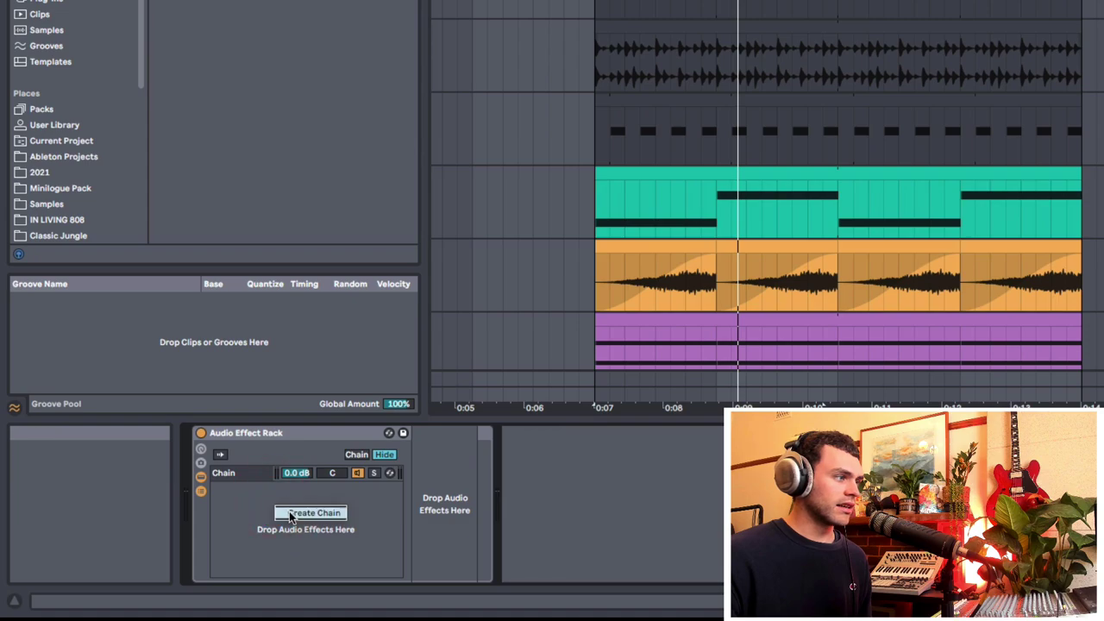
pyautogui.click(290, 513)
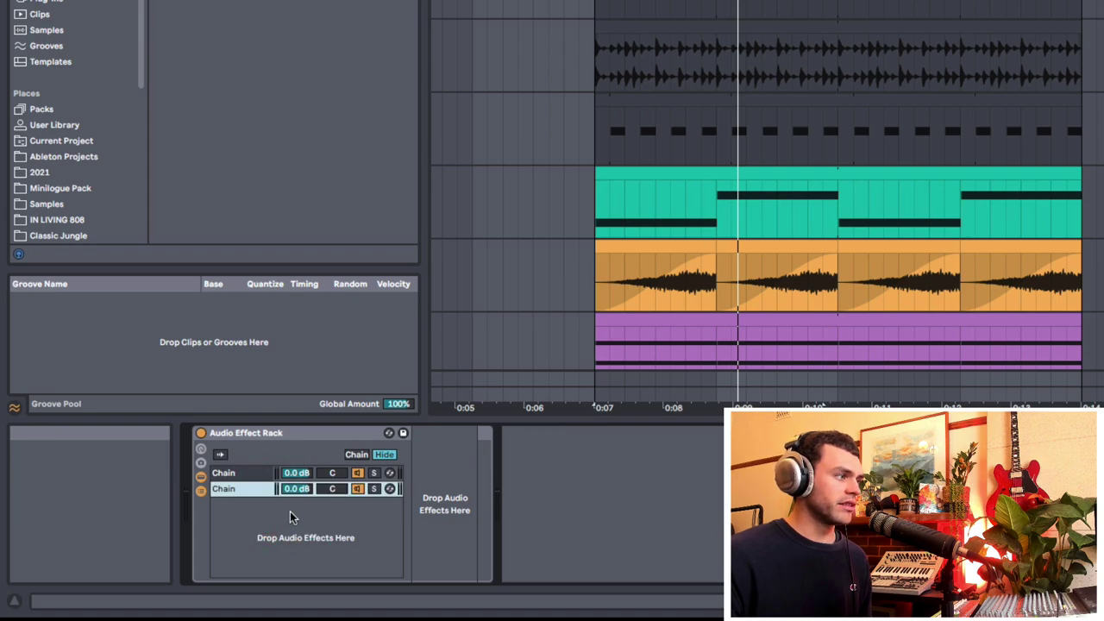
pyautogui.click(238, 475)
pyautogui.click(239, 489)
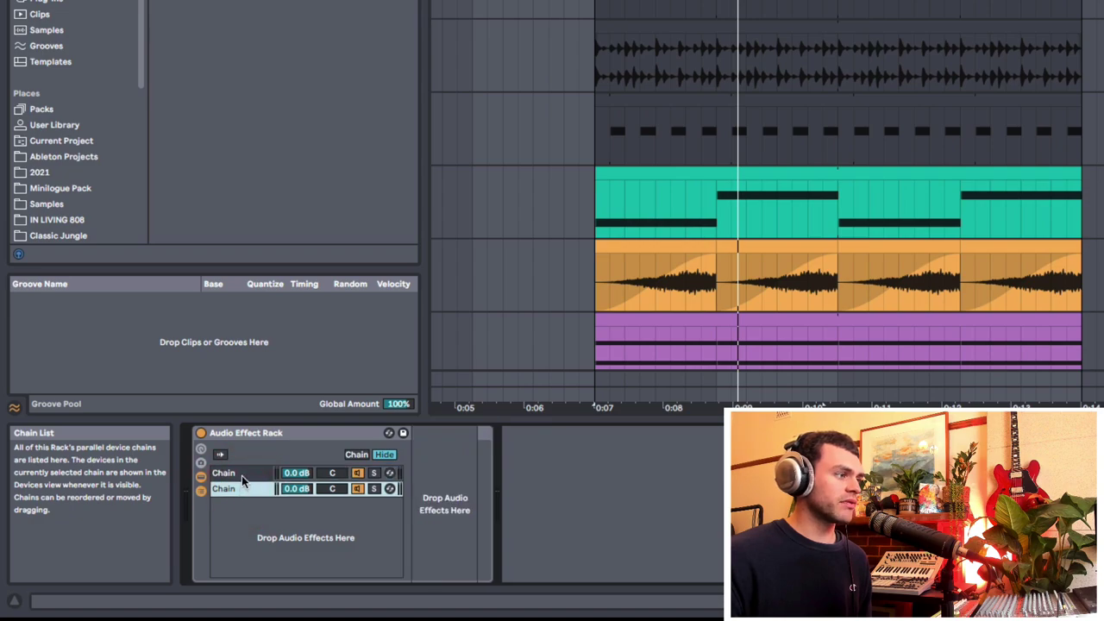
pyautogui.click(241, 475)
pyautogui.click(243, 488)
pyautogui.click(246, 477)
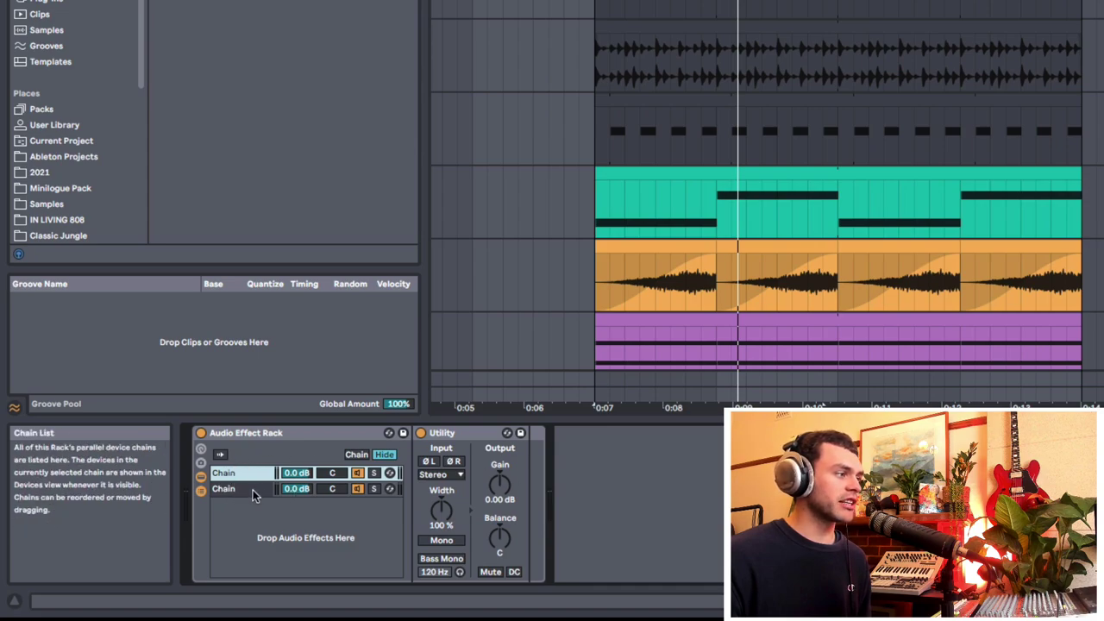
# Play the loop while switching the rack's two chains on and off, ending with both chains muted
pyautogui.press('space')
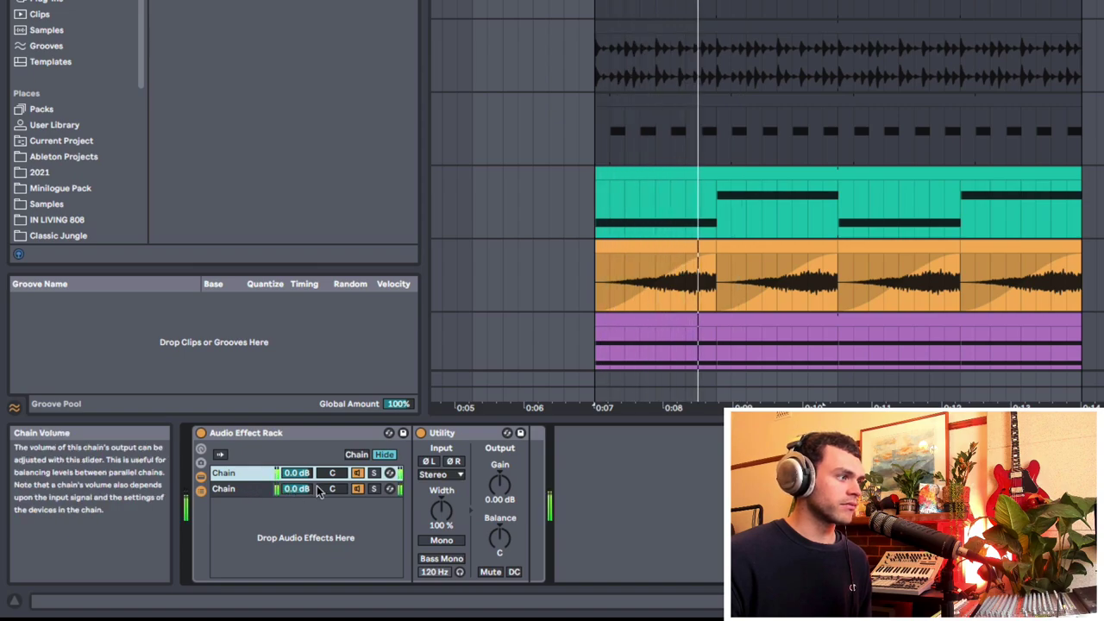
pyautogui.click(358, 489)
pyautogui.click(358, 473)
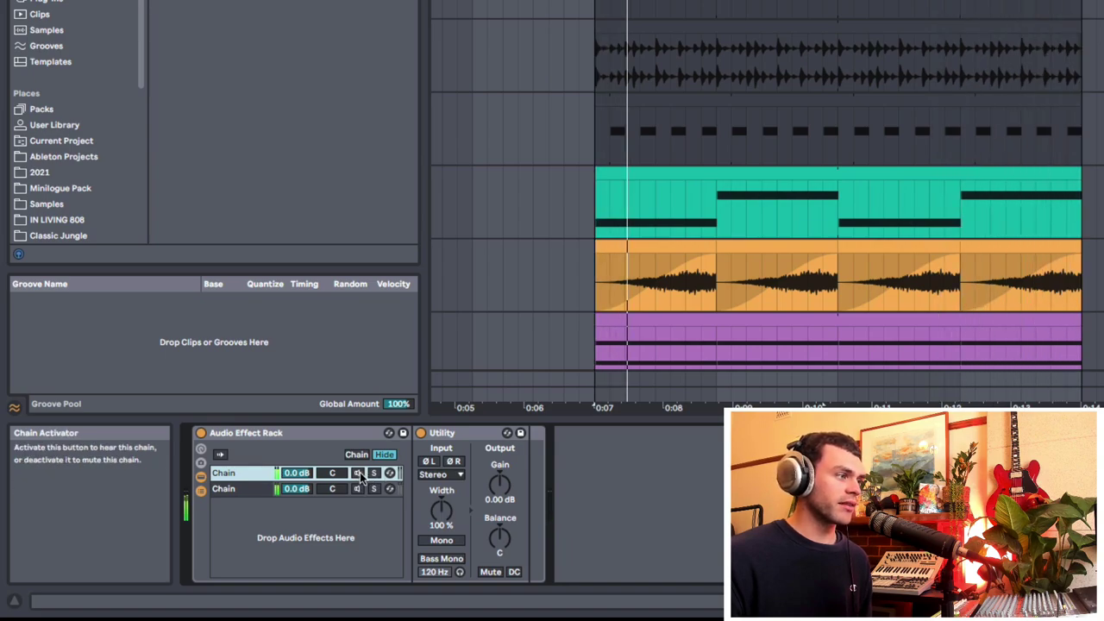
pyautogui.click(358, 472)
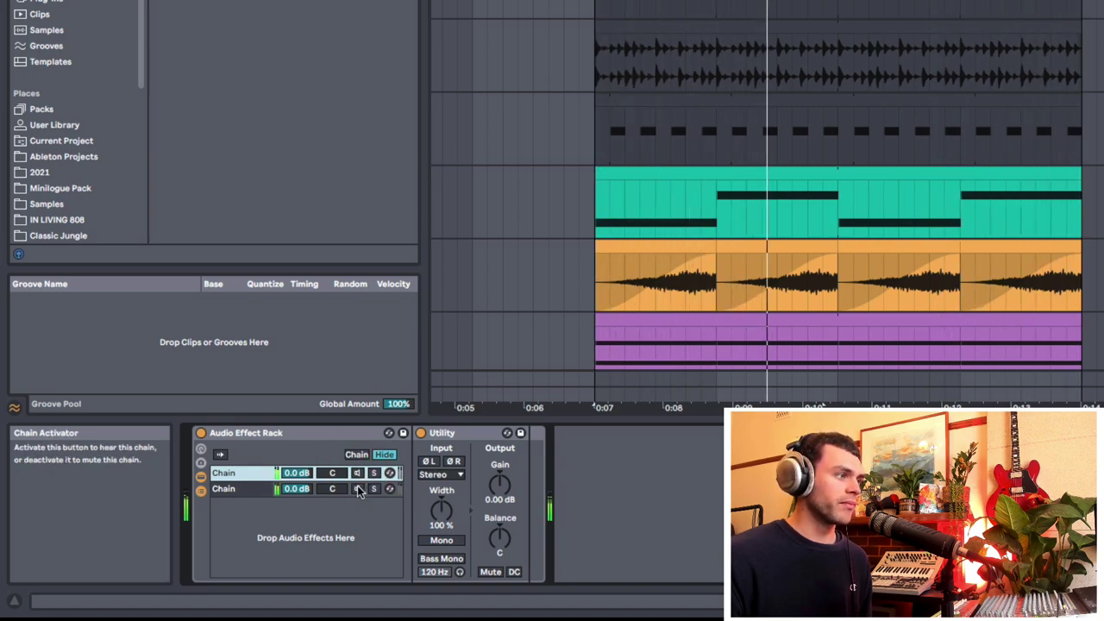
pyautogui.click(358, 488)
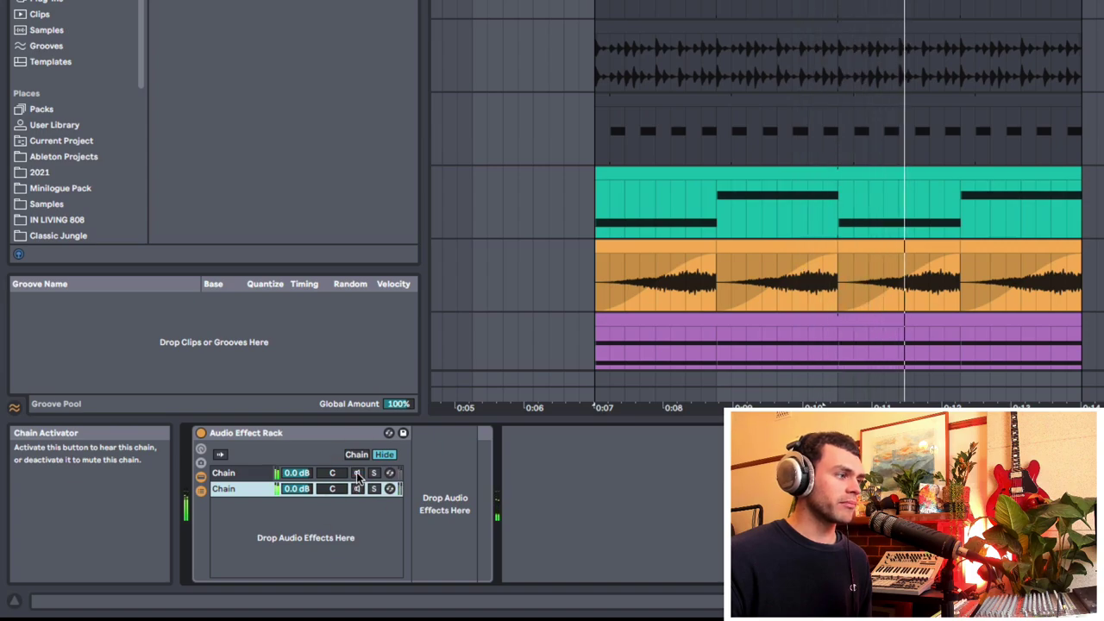
pyautogui.click(357, 472)
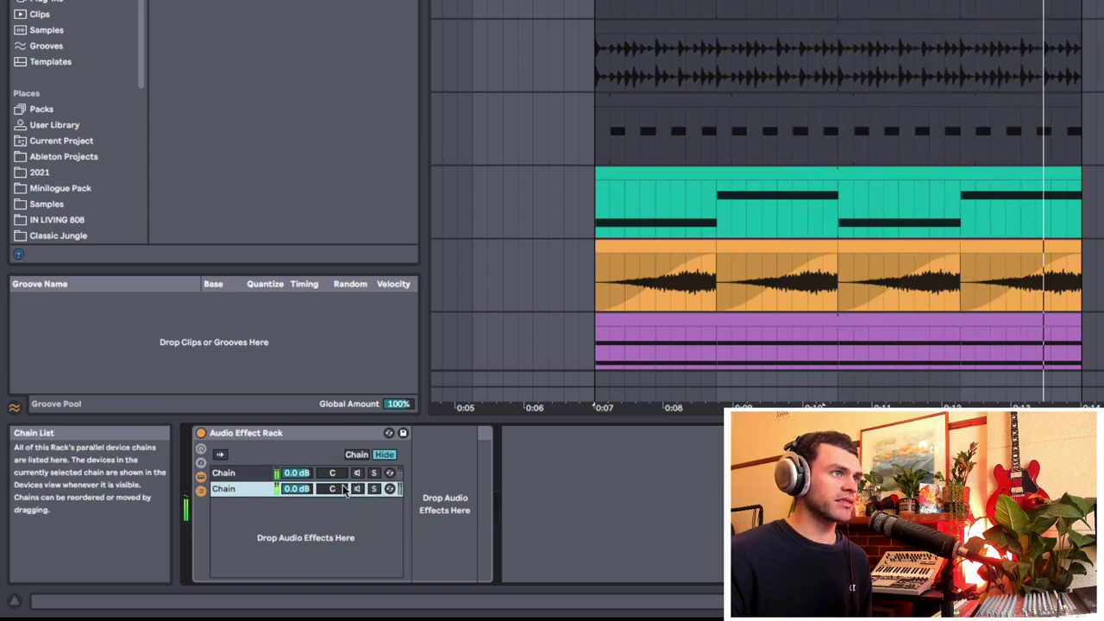
# Rename the rack's first chain Dry and the second Parallel, and reactivate both chains
pyautogui.click(238, 475)
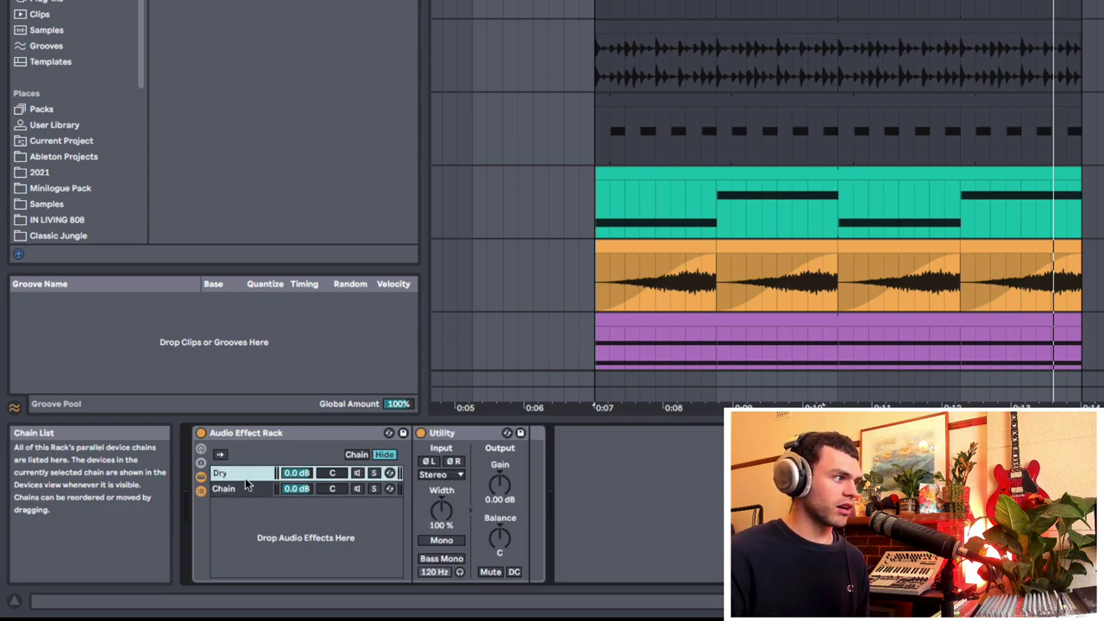
pyautogui.click(247, 489)
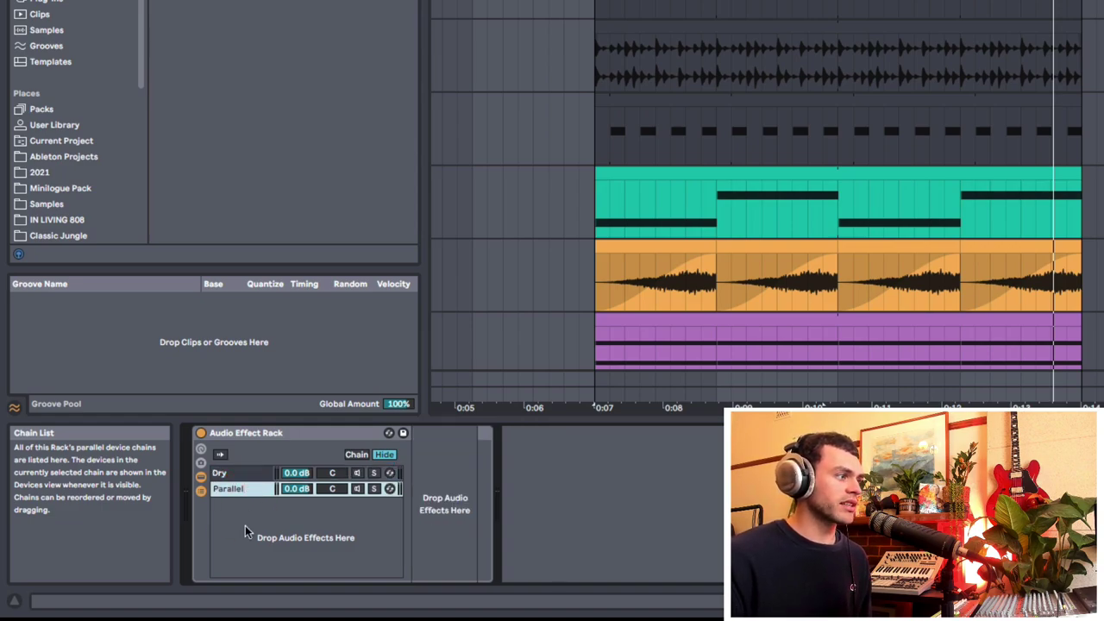
pyautogui.click(234, 473)
pyautogui.click(252, 488)
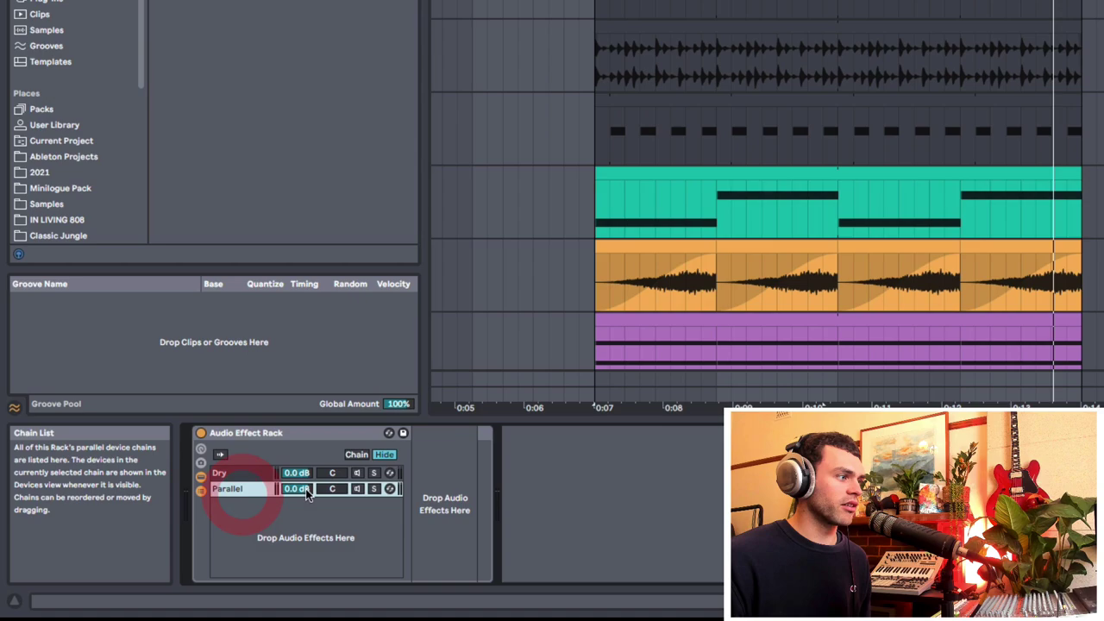
pyautogui.click(357, 474)
pyautogui.click(357, 489)
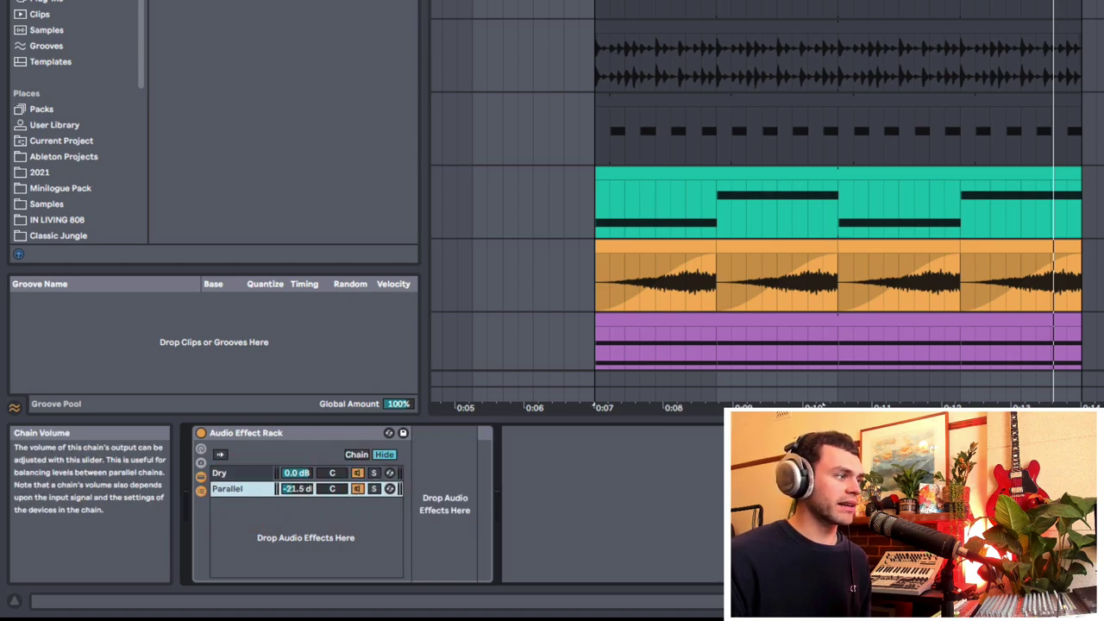
# Solo the rack's Parallel chain with its volume reset to 0.0 dB and add a Compressor to it
pyautogui.doubleClick(296, 488)
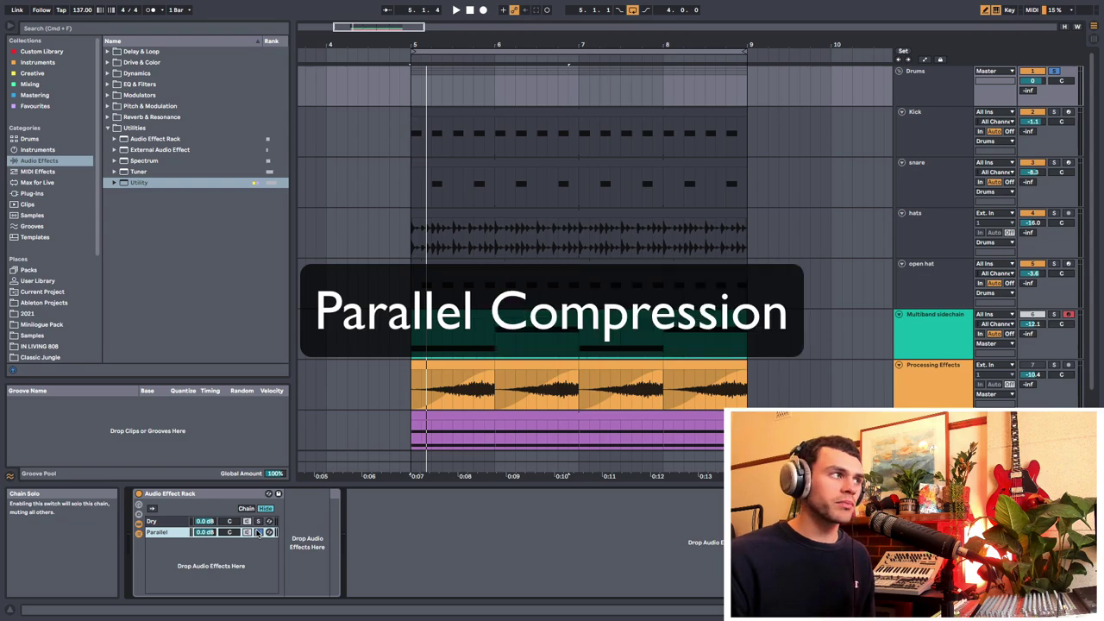
pyautogui.click(104, 128)
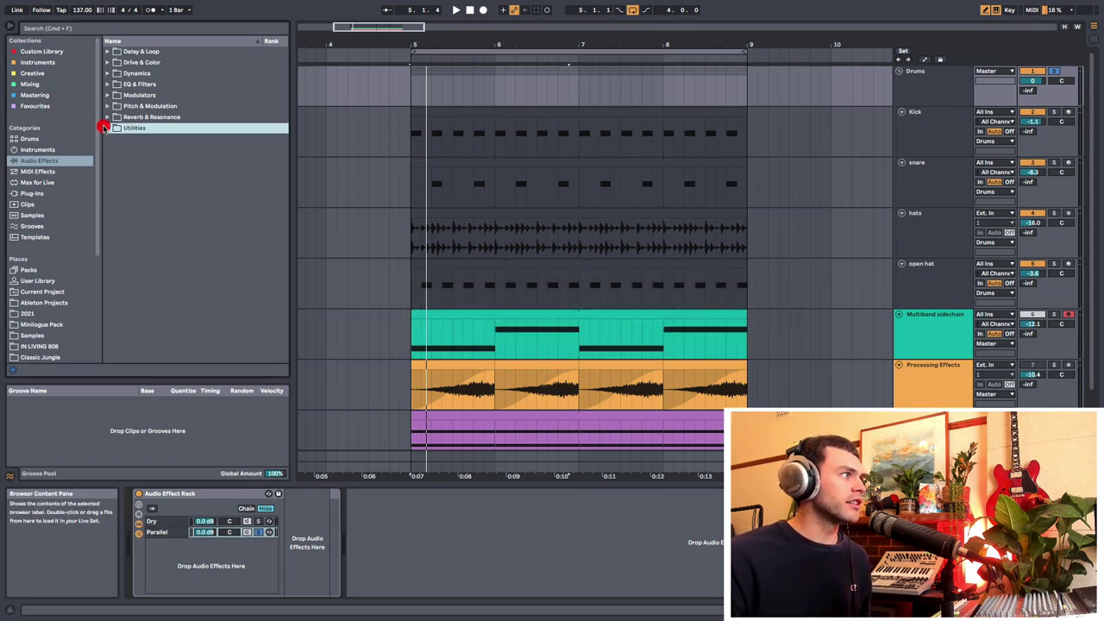
pyautogui.click(108, 74)
pyautogui.click(145, 84)
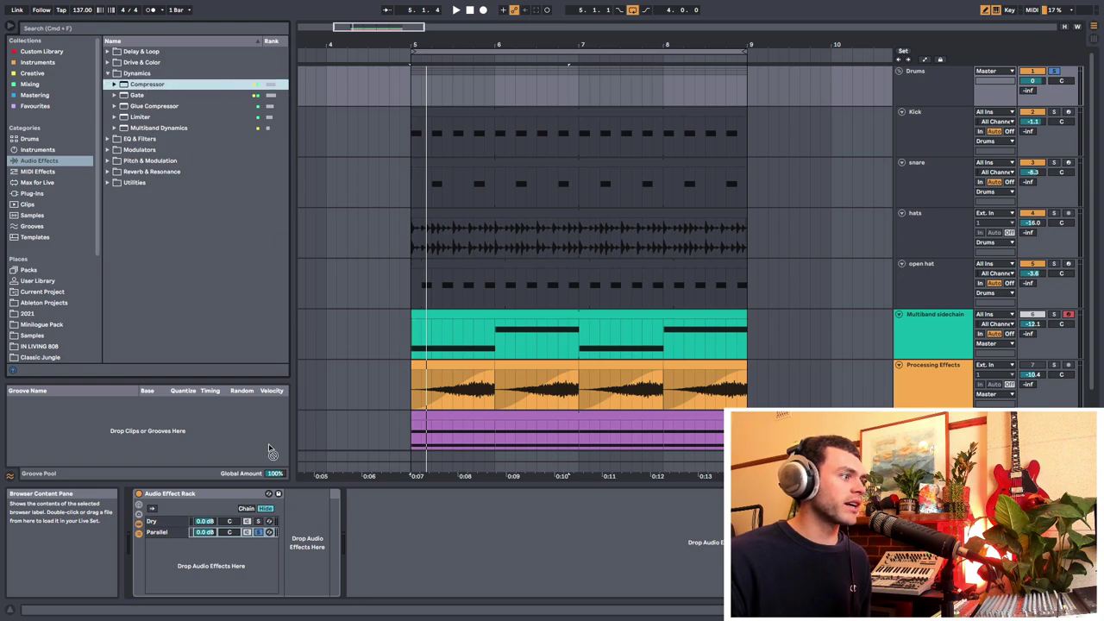
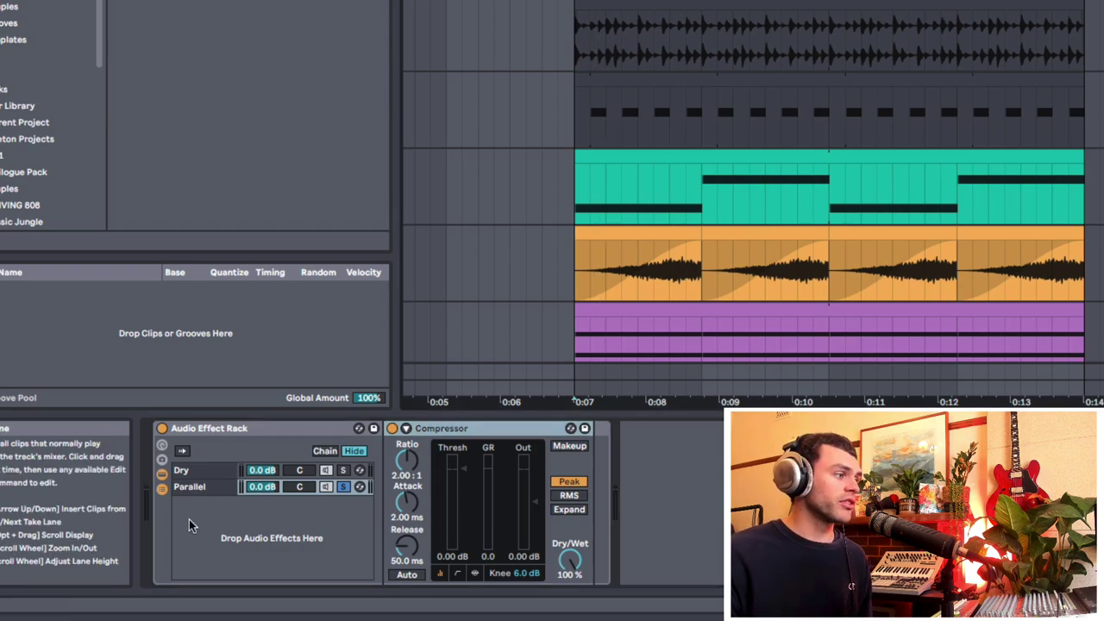
# Set the Parallel chain's Compressor ratio to 42:1 and lower its threshold to -38.9 dB while the loop plays
pyautogui.click(199, 488)
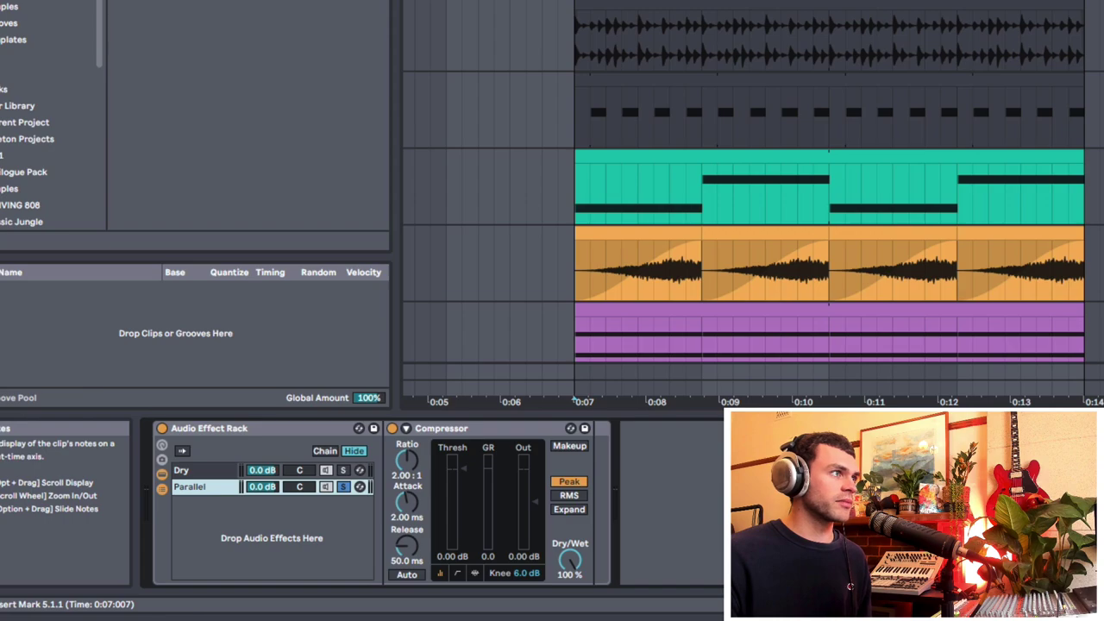
pyautogui.click(573, 25)
pyautogui.moveTo(619, 401); pyautogui.dragTo(630, 424)
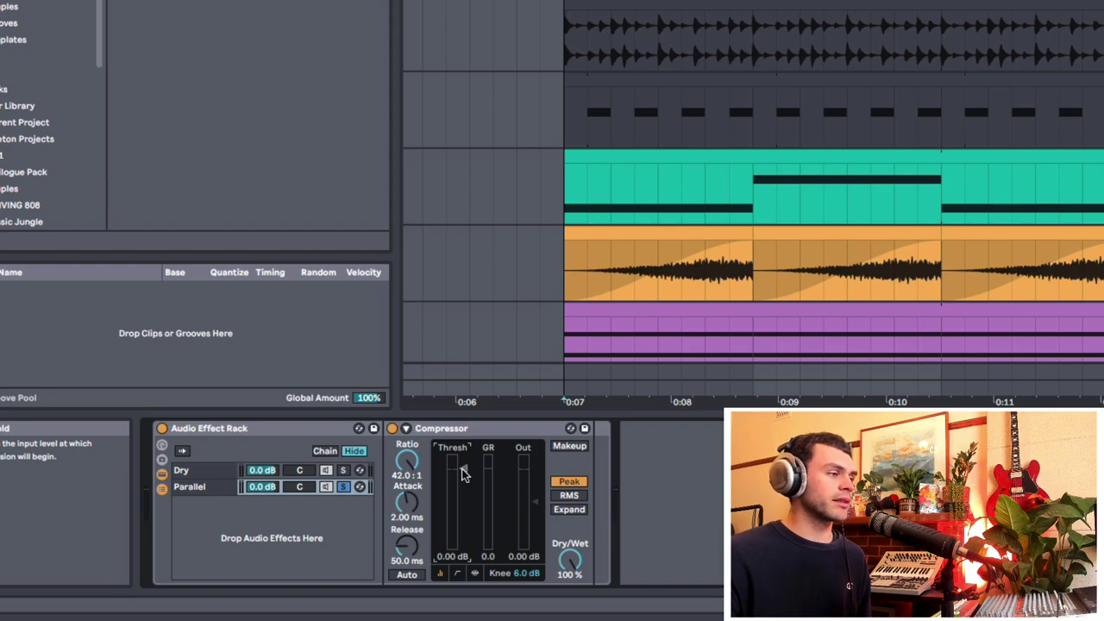
pyautogui.press('space')
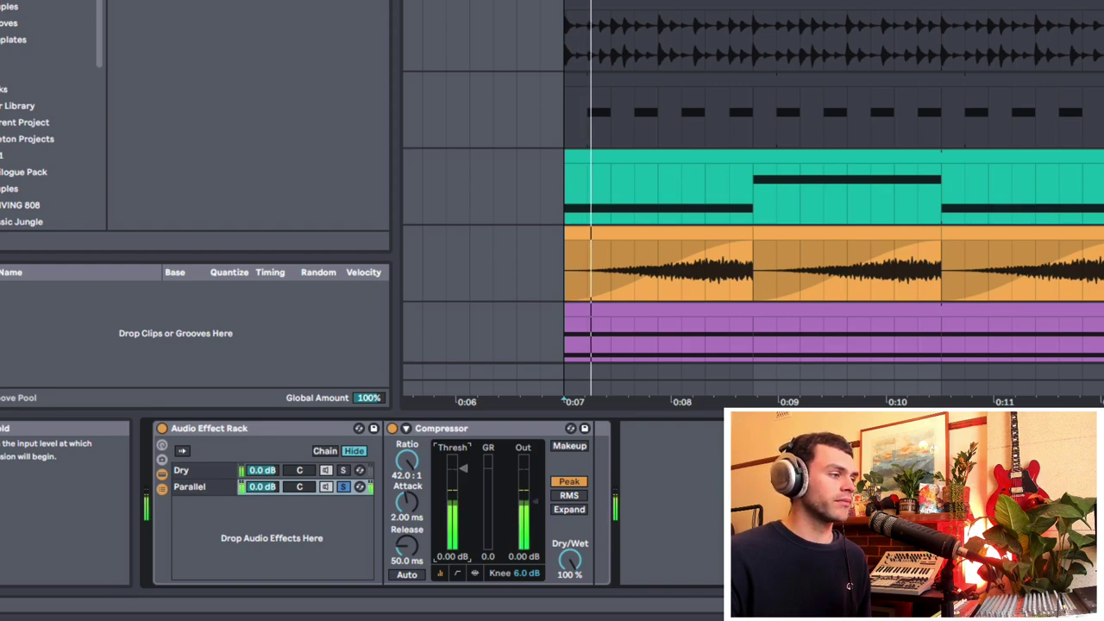
pyautogui.moveTo(463, 469); pyautogui.dragTo(463, 535)
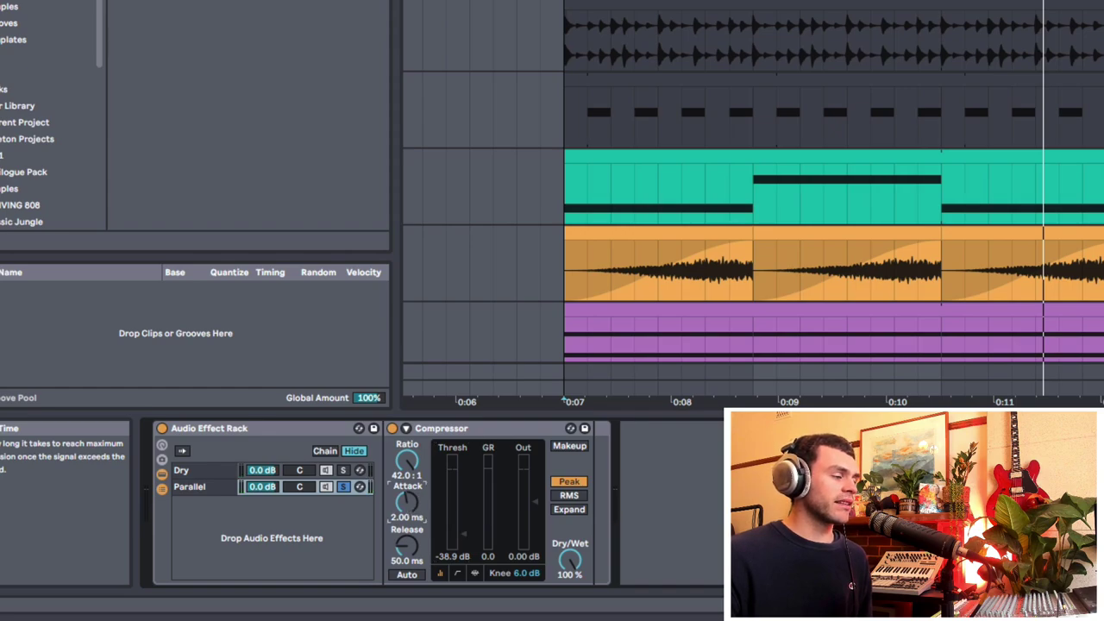
# Audition the loop and set the Compressor's attack to 3.46 ms, release to 24.8 ms and threshold to -44.1 dB
pyautogui.press('space')
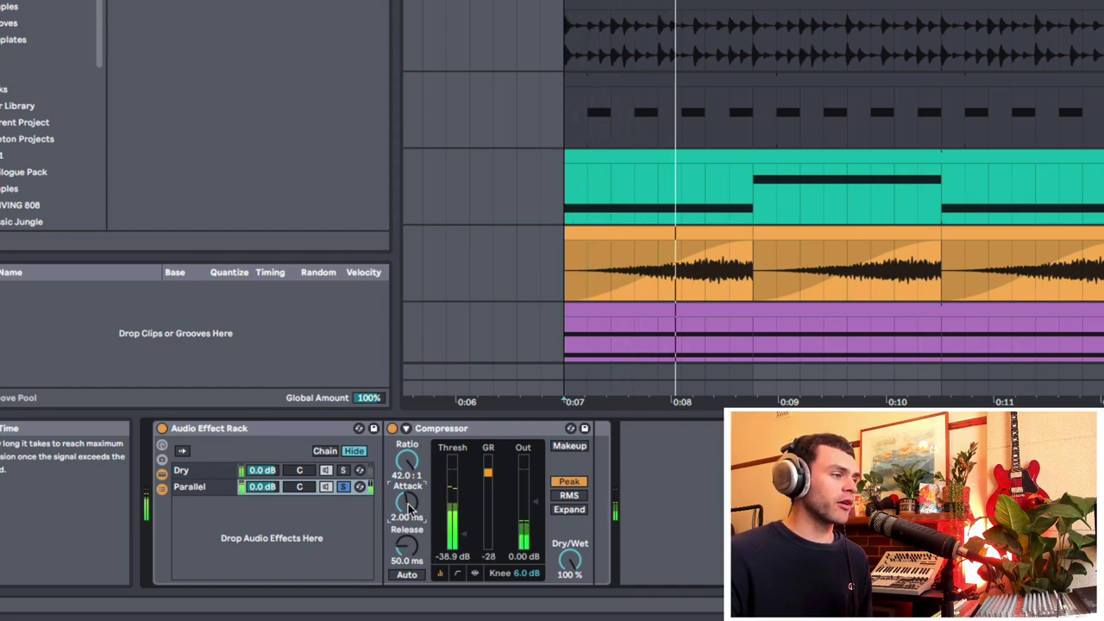
pyautogui.press('space')
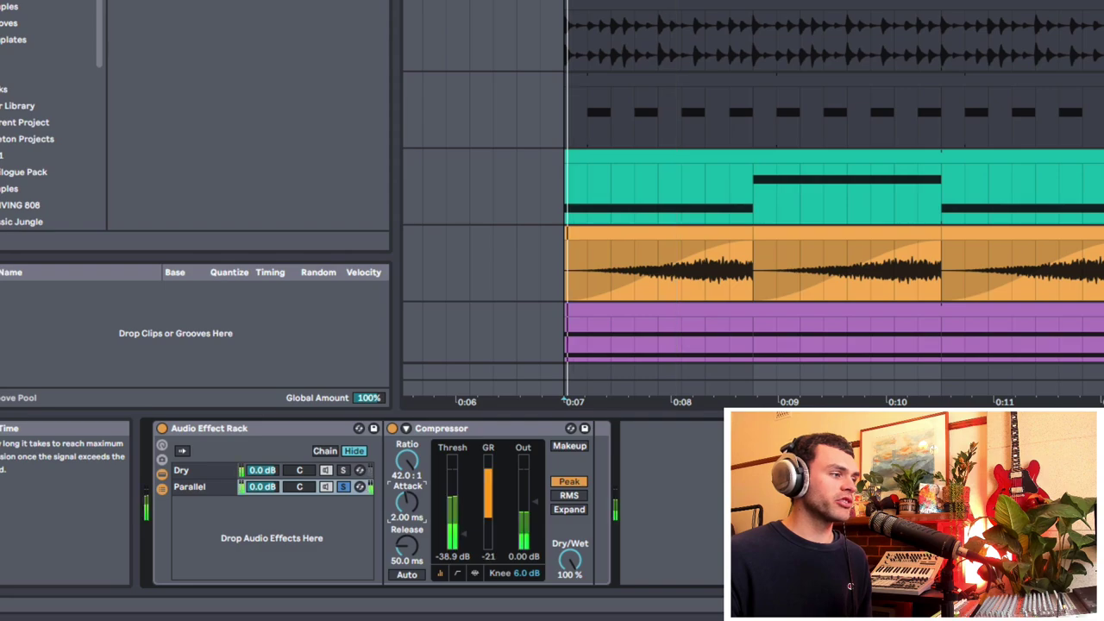
pyautogui.moveTo(407, 503)
pyautogui.mouseDown()
pyautogui.moveTo(408, 473)
pyautogui.moveTo(406, 528)
pyautogui.mouseUp()
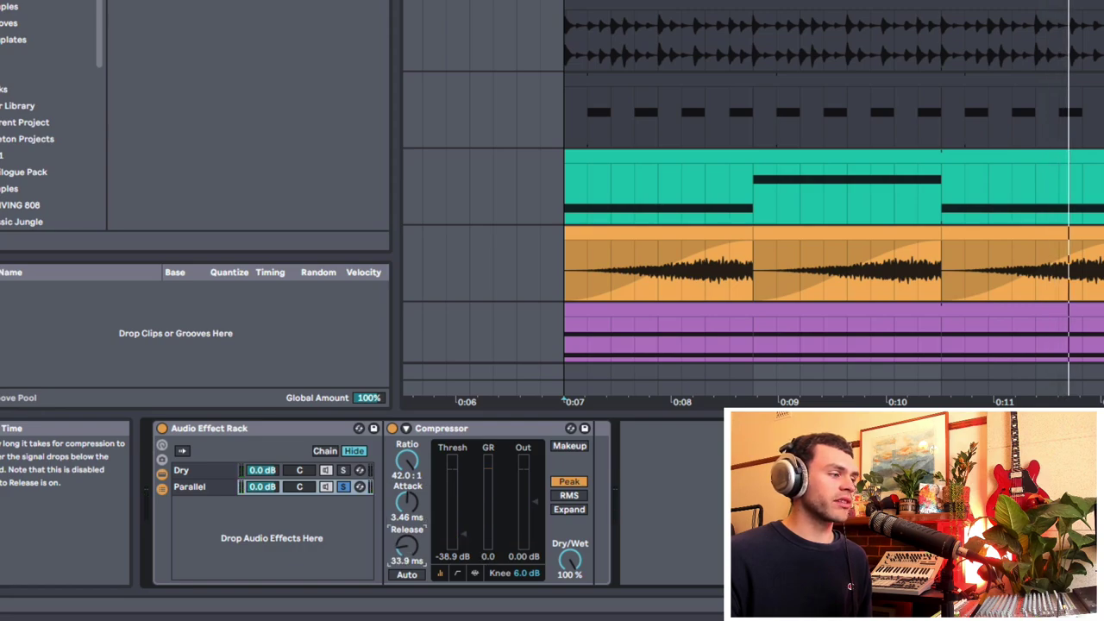
pyautogui.press('space')
pyautogui.moveTo(407, 546)
pyautogui.mouseDown()
pyautogui.moveTo(406, 572)
pyautogui.moveTo(406, 508)
pyautogui.moveTo(407, 549)
pyautogui.mouseUp()
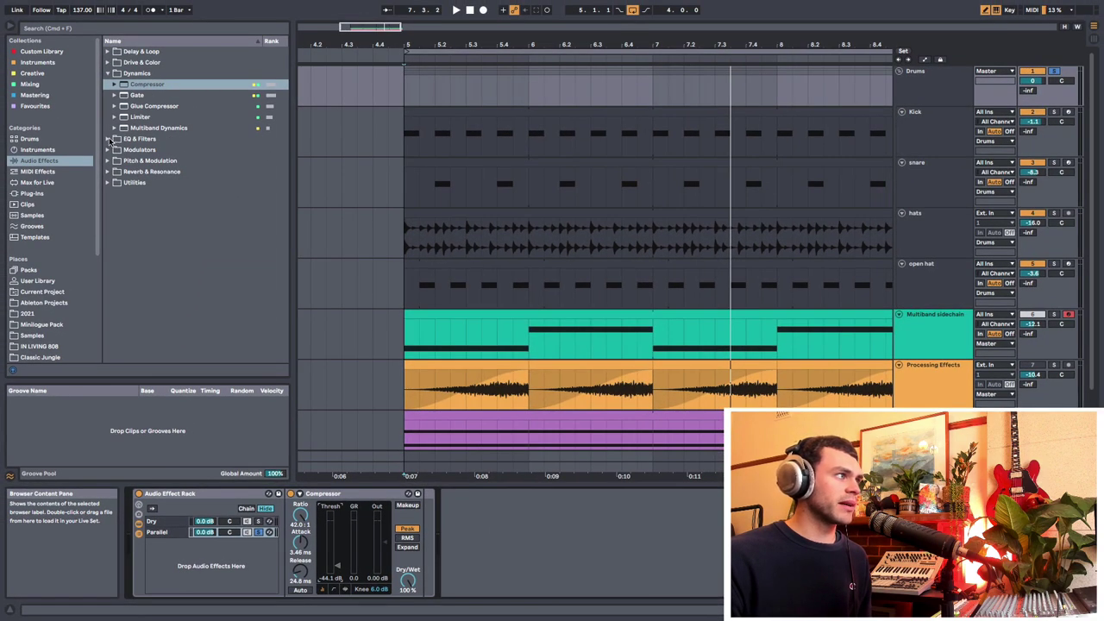
# Add a Channel EQ after the Compressor in the Parallel chain
pyautogui.click(110, 139)
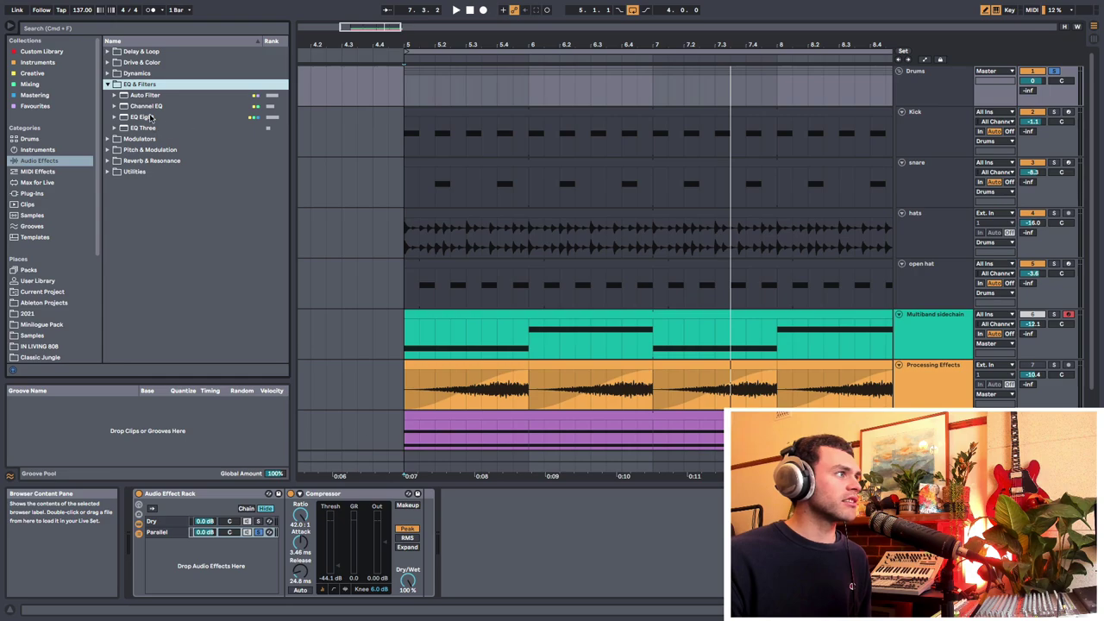
pyautogui.click(146, 106)
pyautogui.click(358, 550)
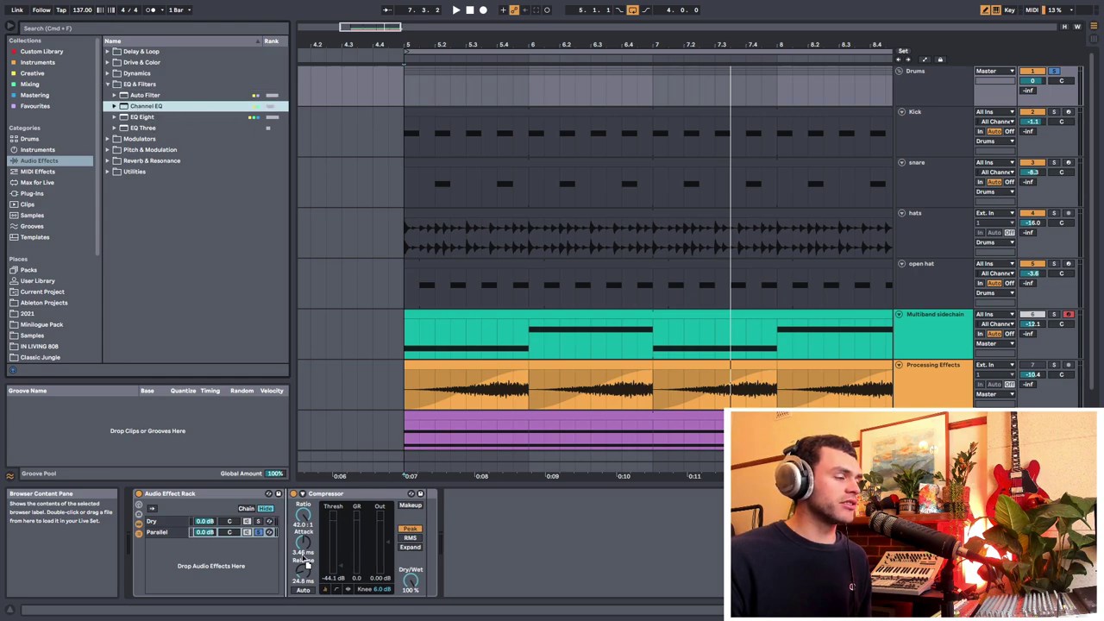
pyautogui.moveTo(306, 558); pyautogui.dragTo(430, 562)
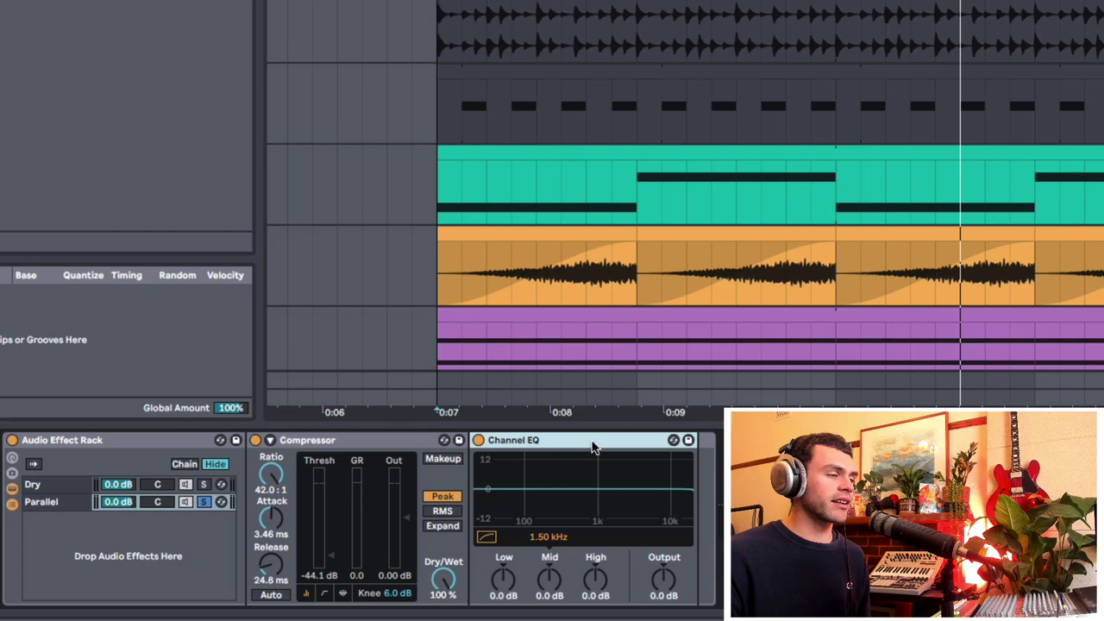
pyautogui.click(591, 444)
pyautogui.click(394, 442)
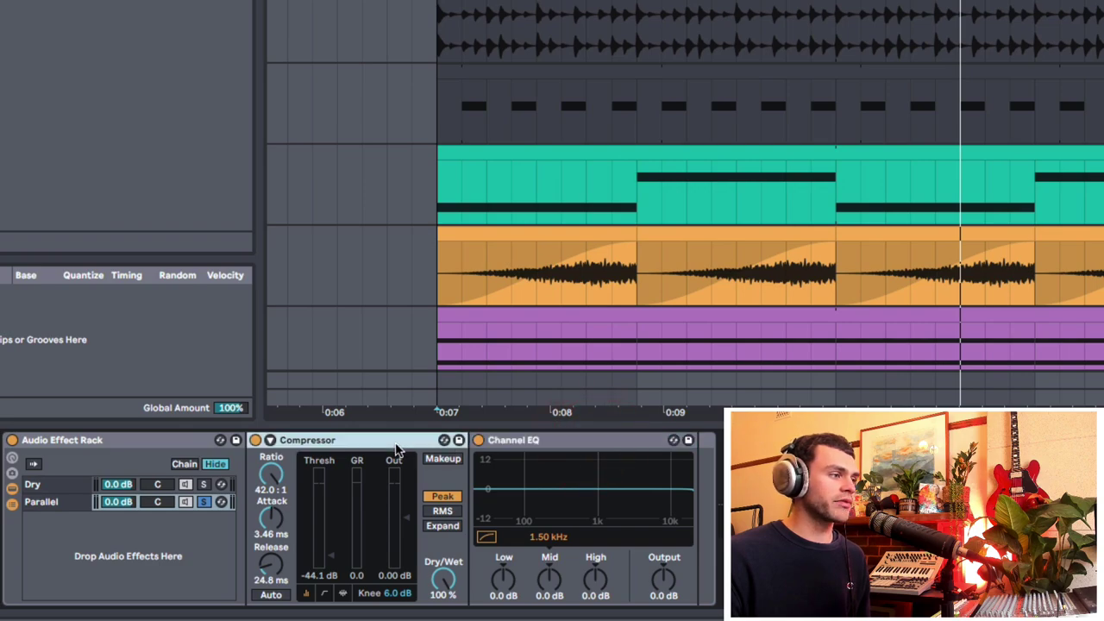
pyautogui.click(576, 441)
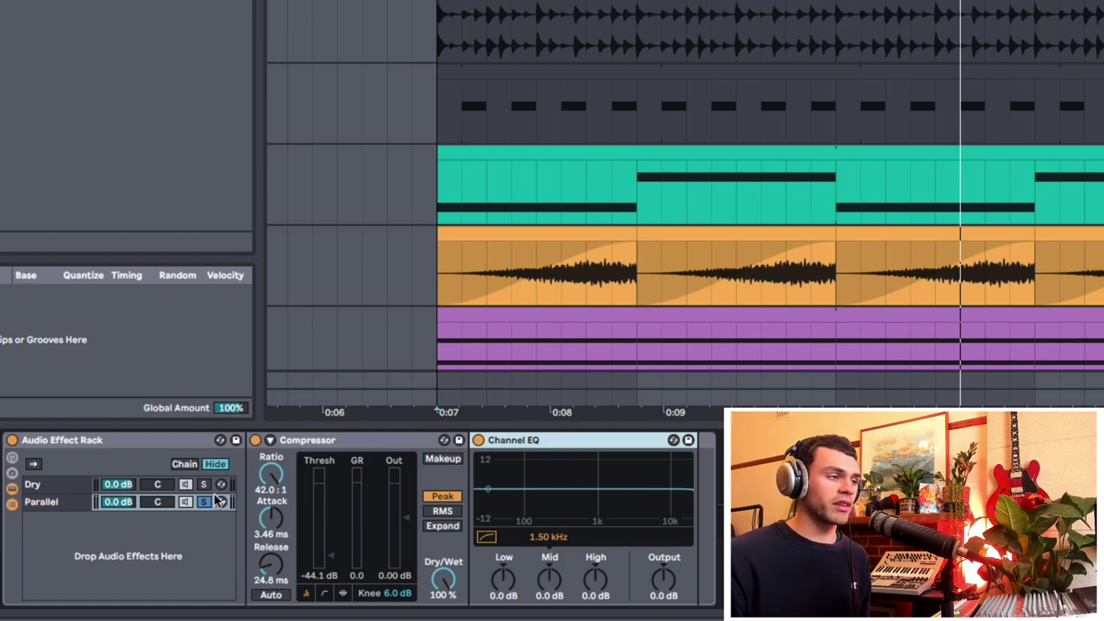
# Audition the loop and boost the Channel EQ's Low band to 1.0 dB and High band to 1.2 dB
pyautogui.press('space')
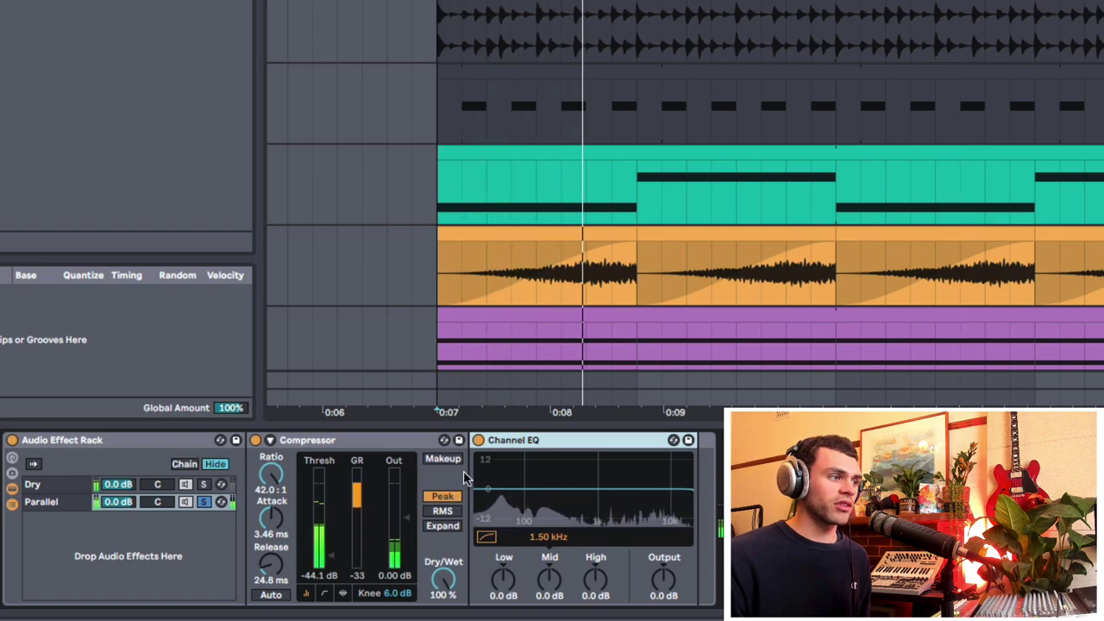
pyautogui.press('space')
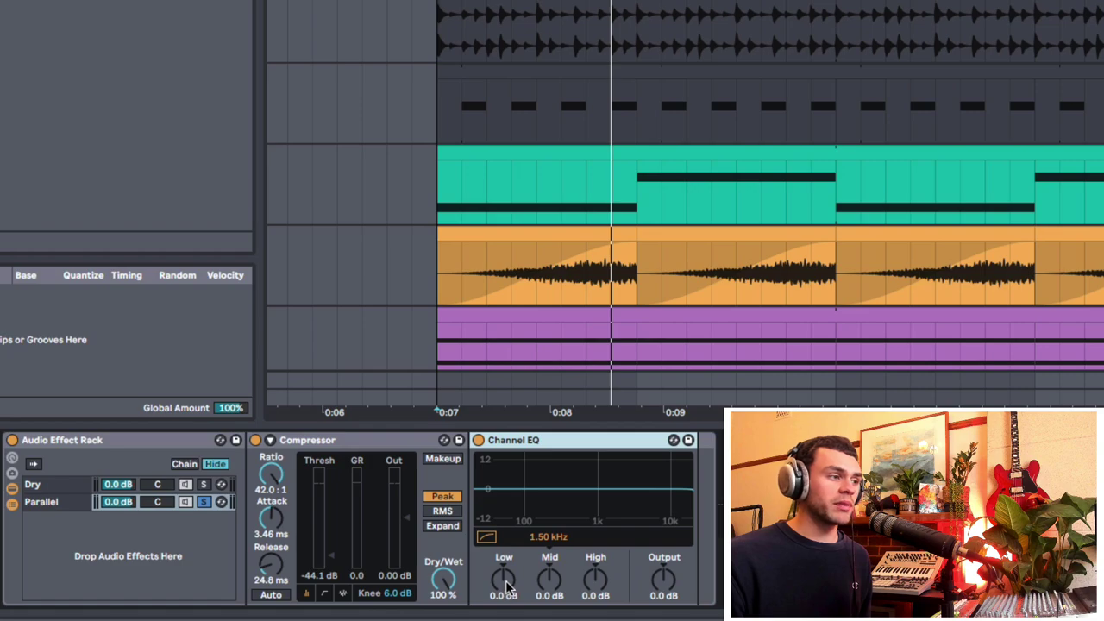
pyautogui.moveTo(508, 585)
pyautogui.mouseDown()
pyautogui.moveTo(507, 540)
pyautogui.moveTo(507, 578)
pyautogui.mouseUp()
pyautogui.press('space')
pyautogui.press('space')
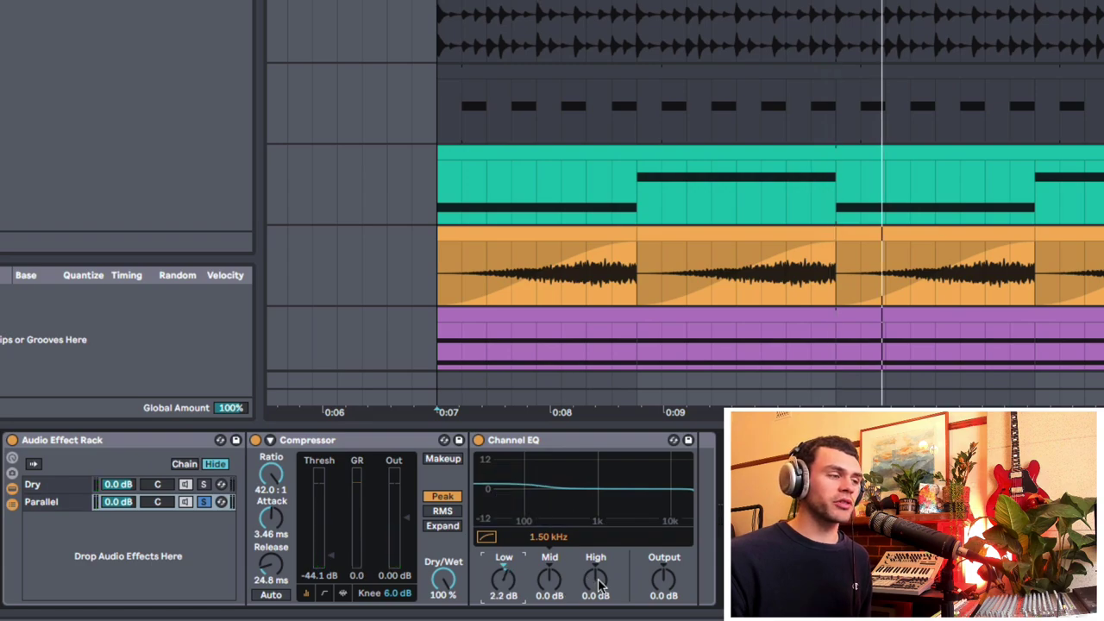
pyautogui.press('space')
pyautogui.moveTo(595, 580)
pyautogui.mouseDown()
pyautogui.moveTo(595, 595)
pyautogui.moveTo(595, 576)
pyautogui.mouseUp()
pyautogui.press('space')
pyautogui.moveTo(502, 578); pyautogui.dragTo(502, 582)
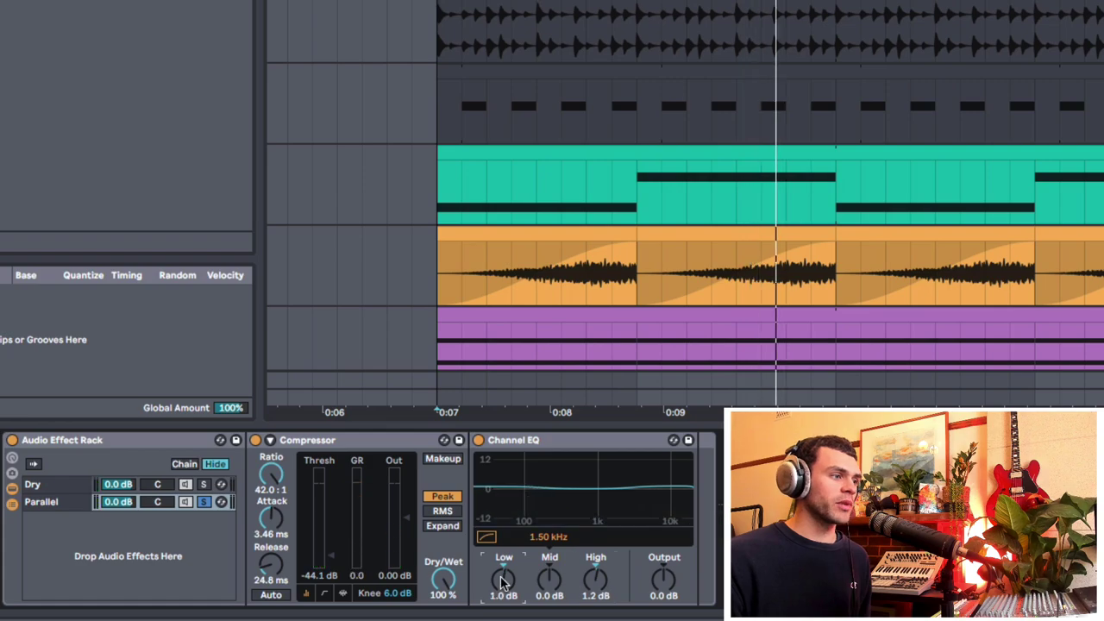
# Move the Channel EQ in front of the Compressor in the Parallel chain
pyautogui.click(576, 439)
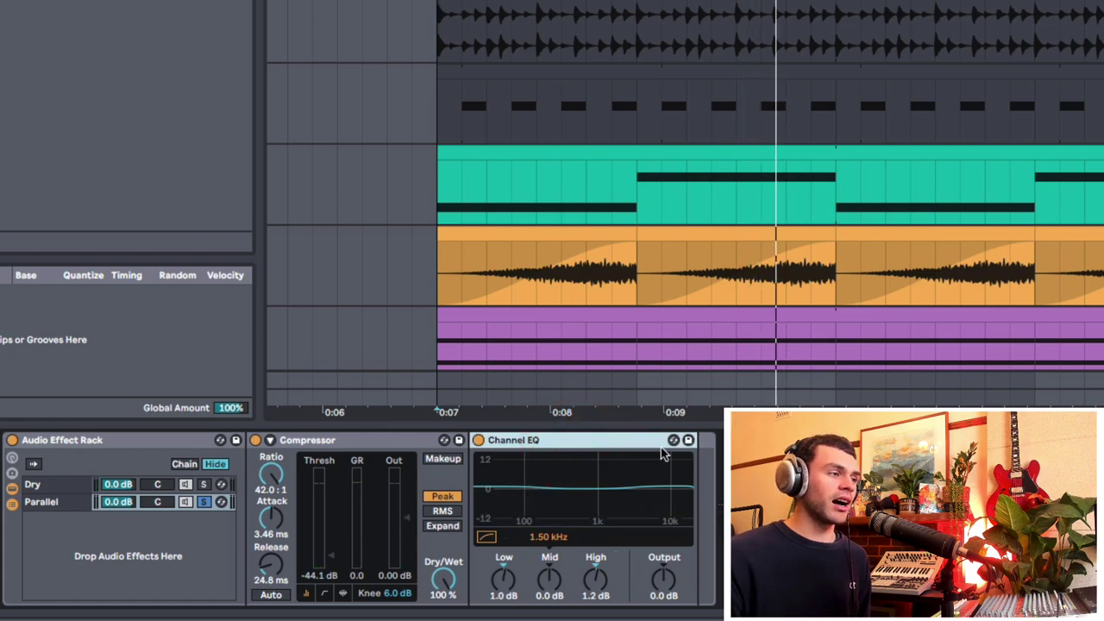
pyautogui.moveTo(618, 441); pyautogui.dragTo(251, 452)
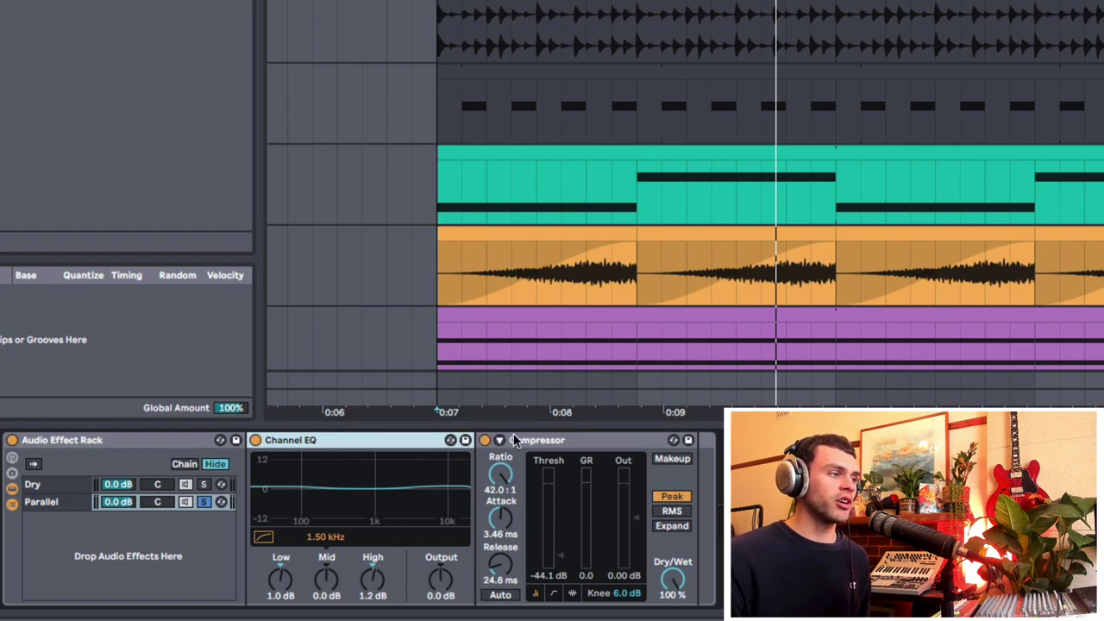
pyautogui.click(553, 441)
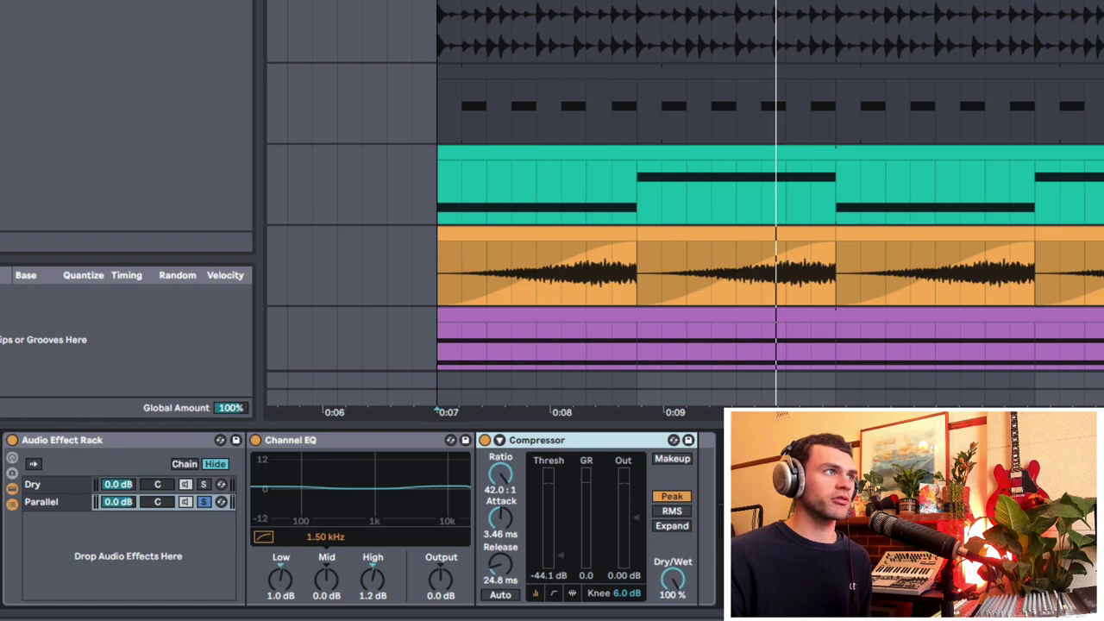
# Cut the Channel EQ's Low band to -15 dB and enable its high-pass filter while the loop plays
pyautogui.doubleClick(291, 574)
pyautogui.moveTo(281, 582); pyautogui.dragTo(281, 593)
pyautogui.click(373, 446)
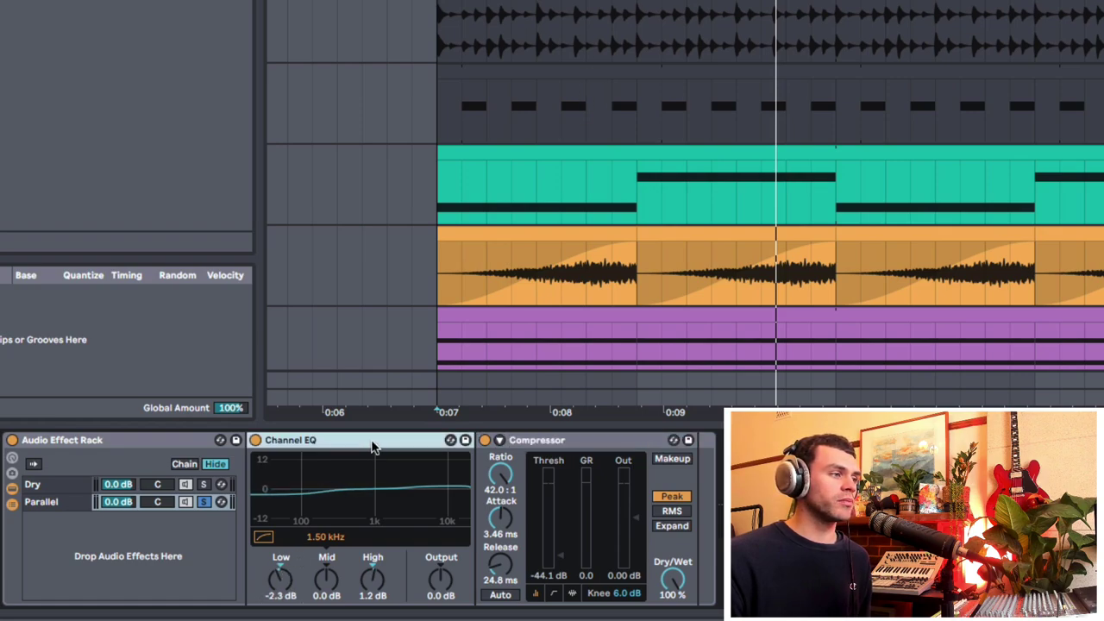
pyautogui.click(545, 442)
pyautogui.click(408, 444)
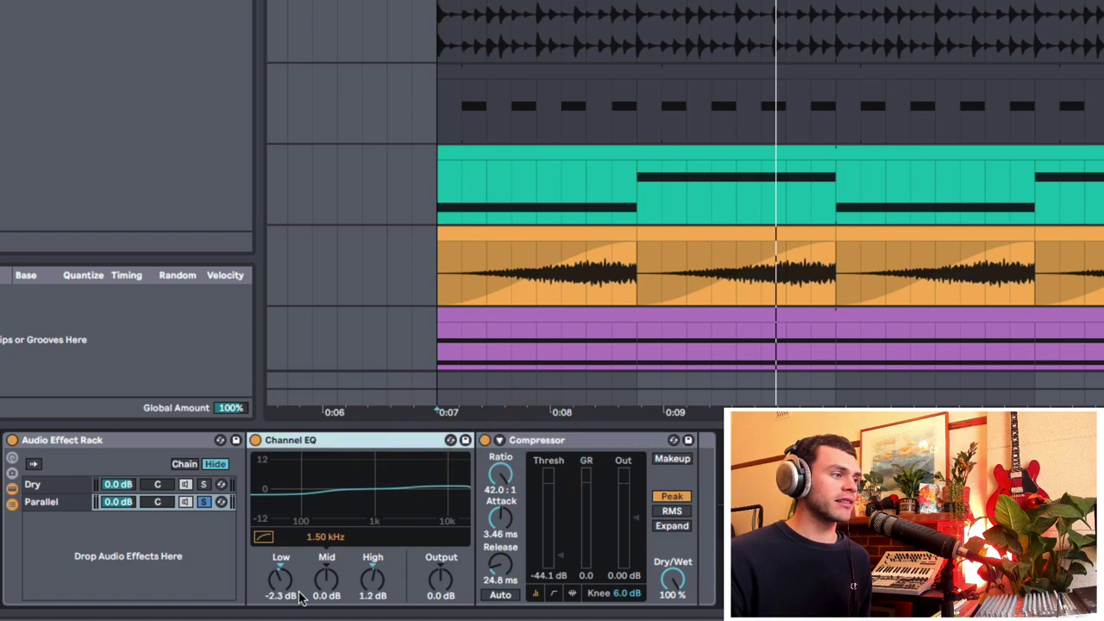
pyautogui.moveTo(286, 587); pyautogui.dragTo(286, 590)
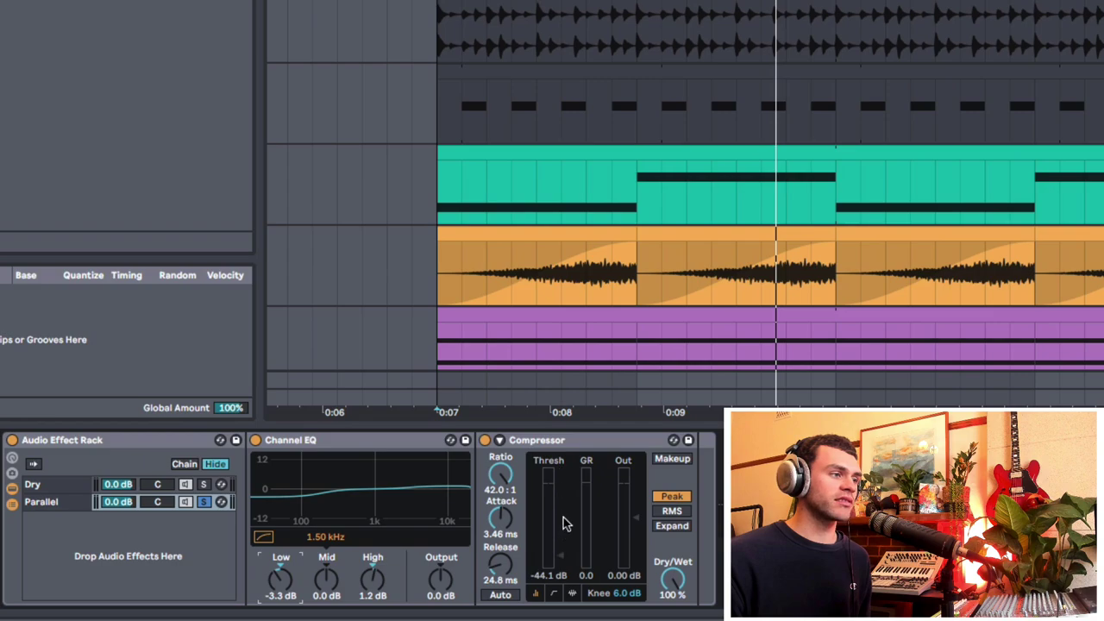
pyautogui.press('space')
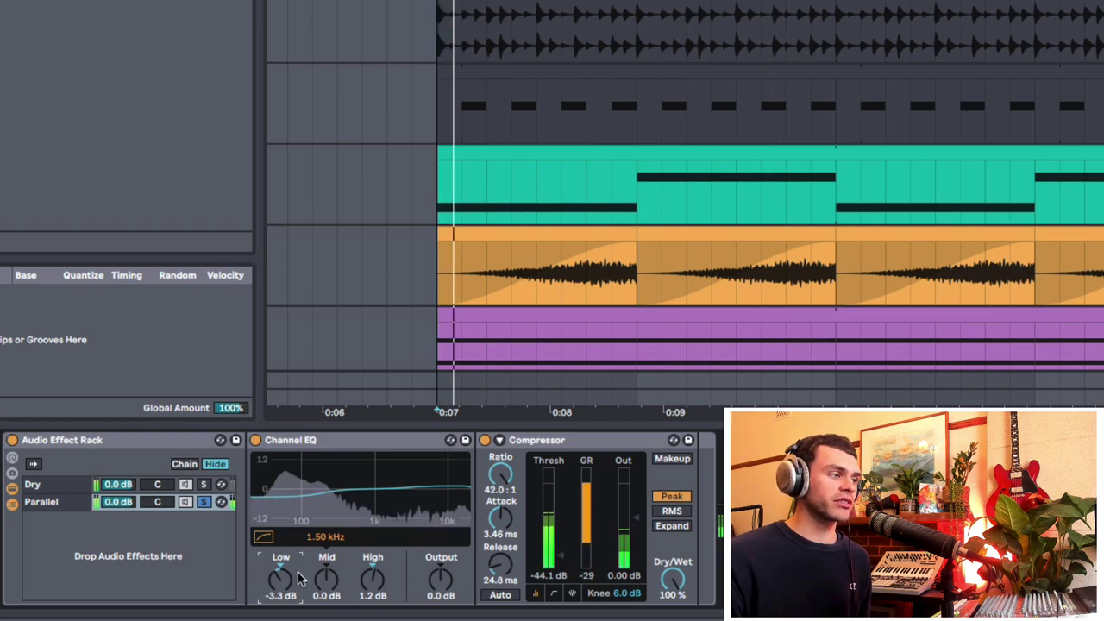
pyautogui.moveTo(283, 581); pyautogui.dragTo(280, 606)
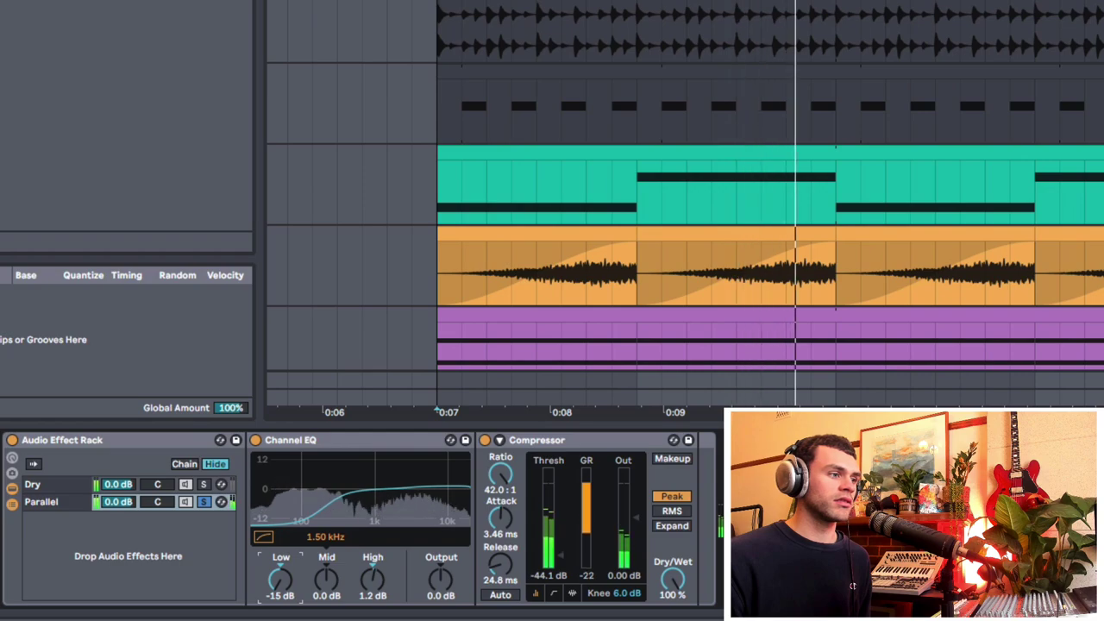
pyautogui.click(263, 539)
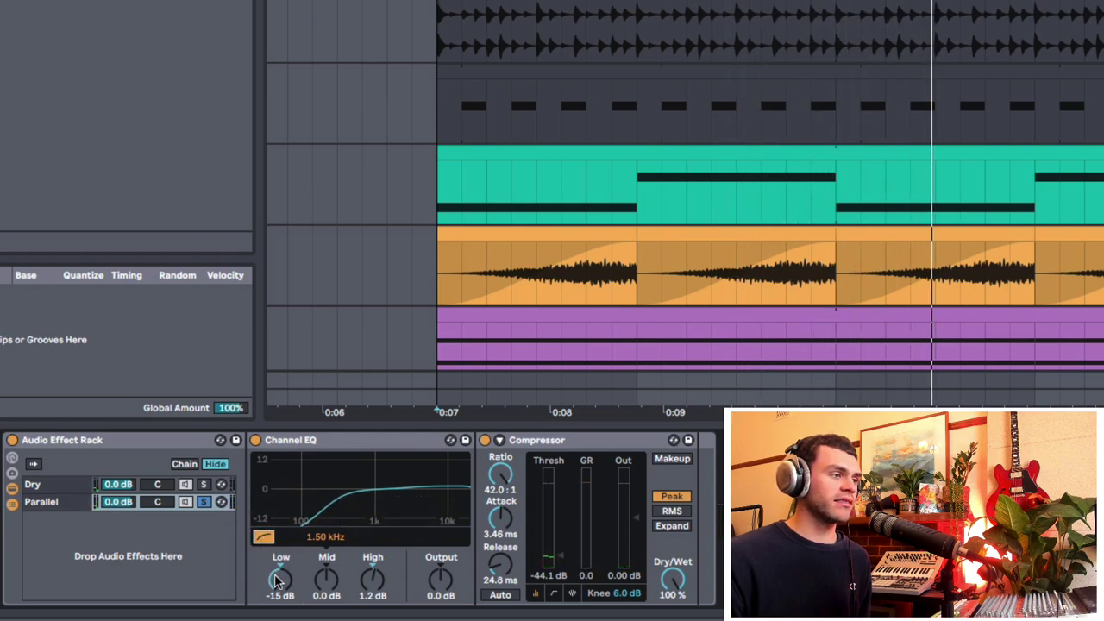
# Play the loop with the Channel EQ bypassed and re-enabled to compare the Compressor's gain reduction
pyautogui.press('space')
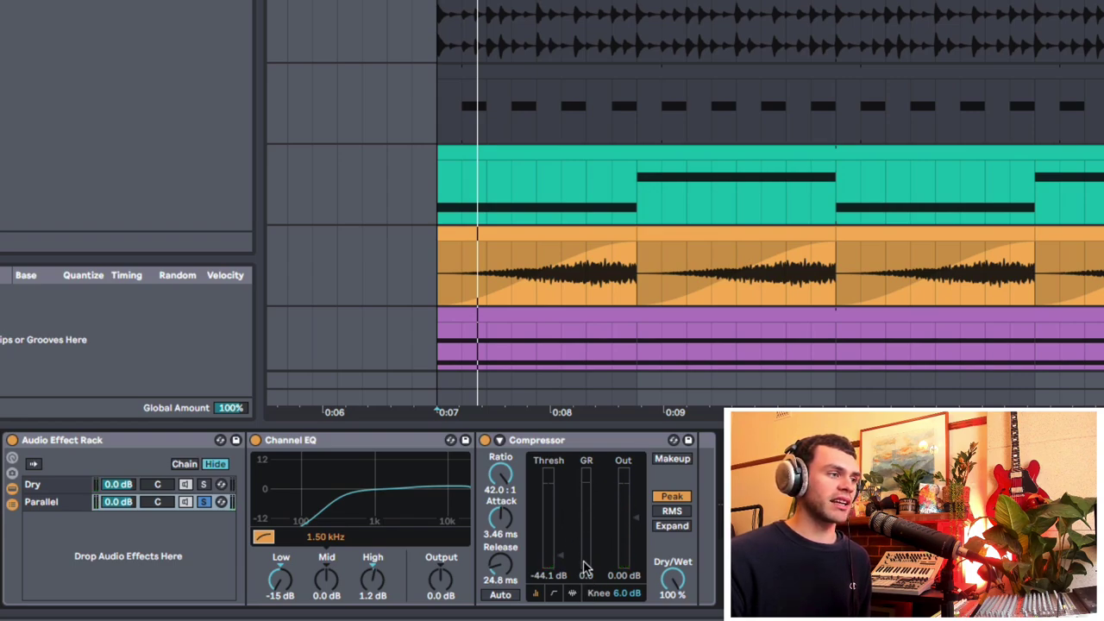
pyautogui.press('space')
pyautogui.click(255, 441)
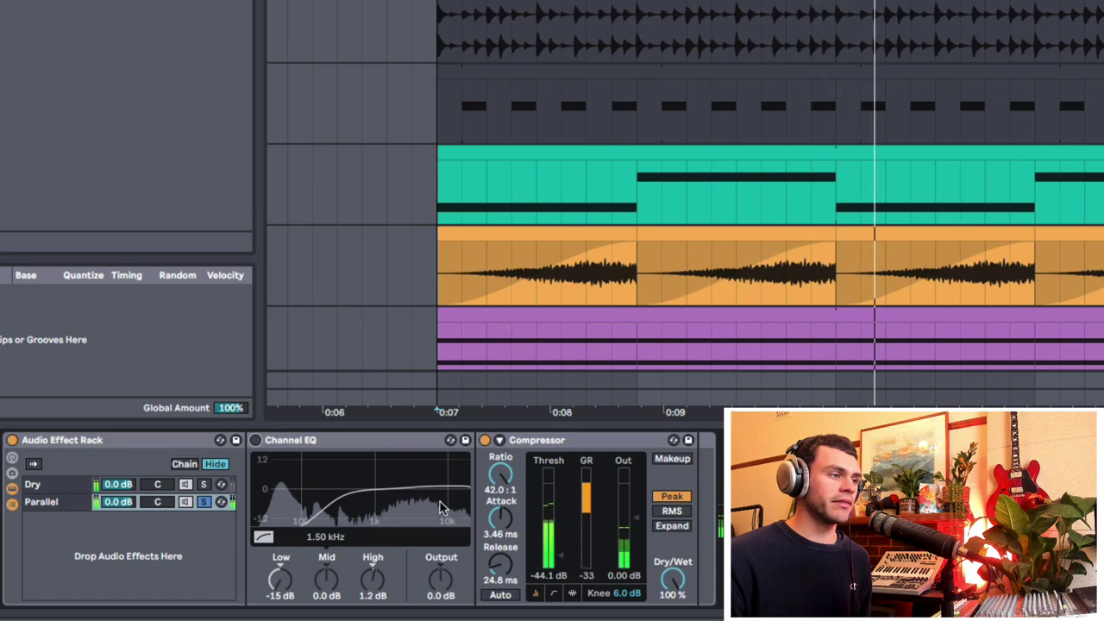
pyautogui.click(255, 441)
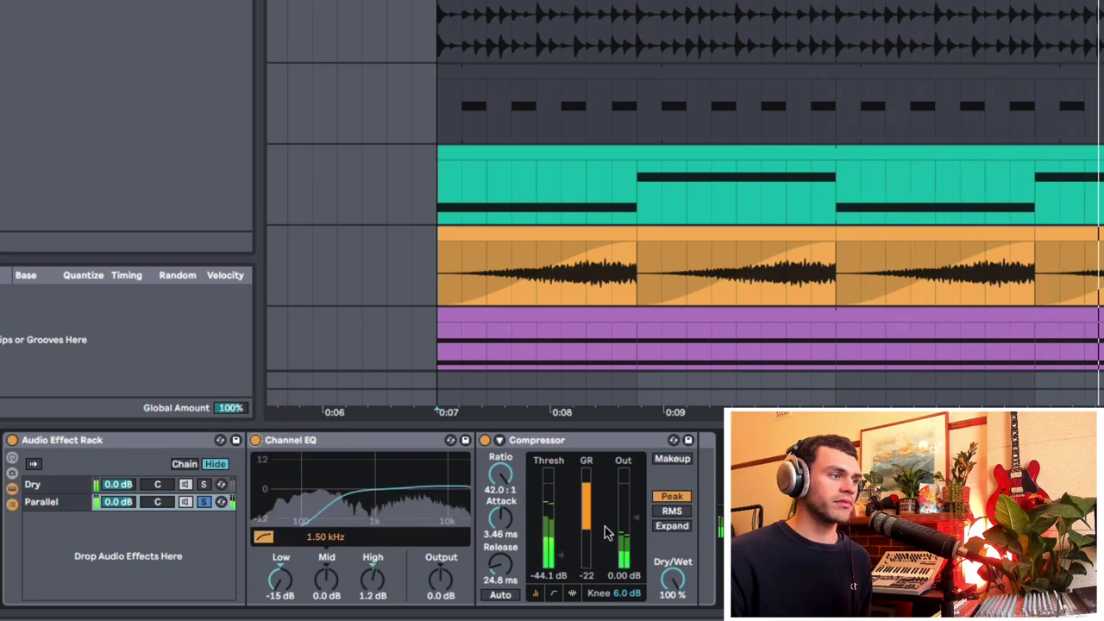
pyautogui.press('space')
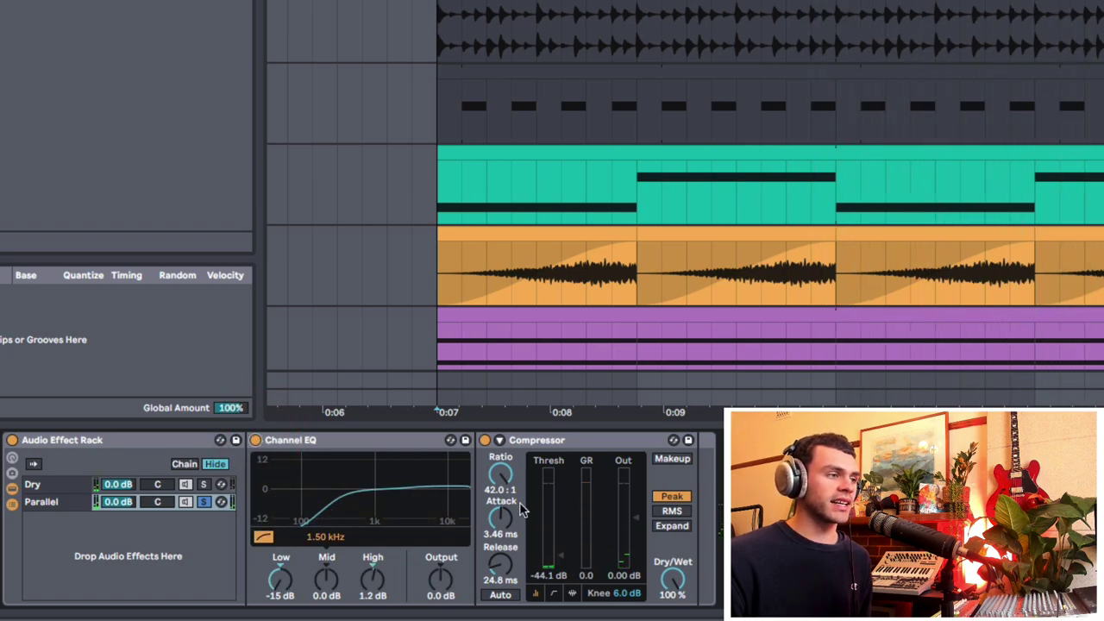
pyautogui.press('space')
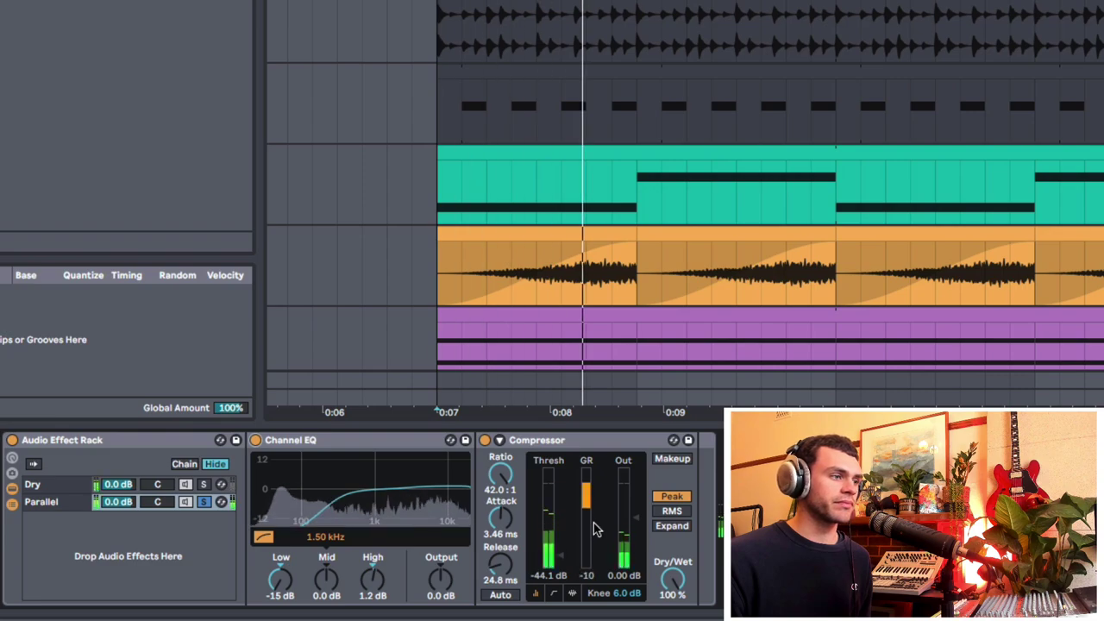
# Stop playback, bypass the Channel EQ and place a copy of it after the Compressor in the Parallel chain
pyautogui.press('space')
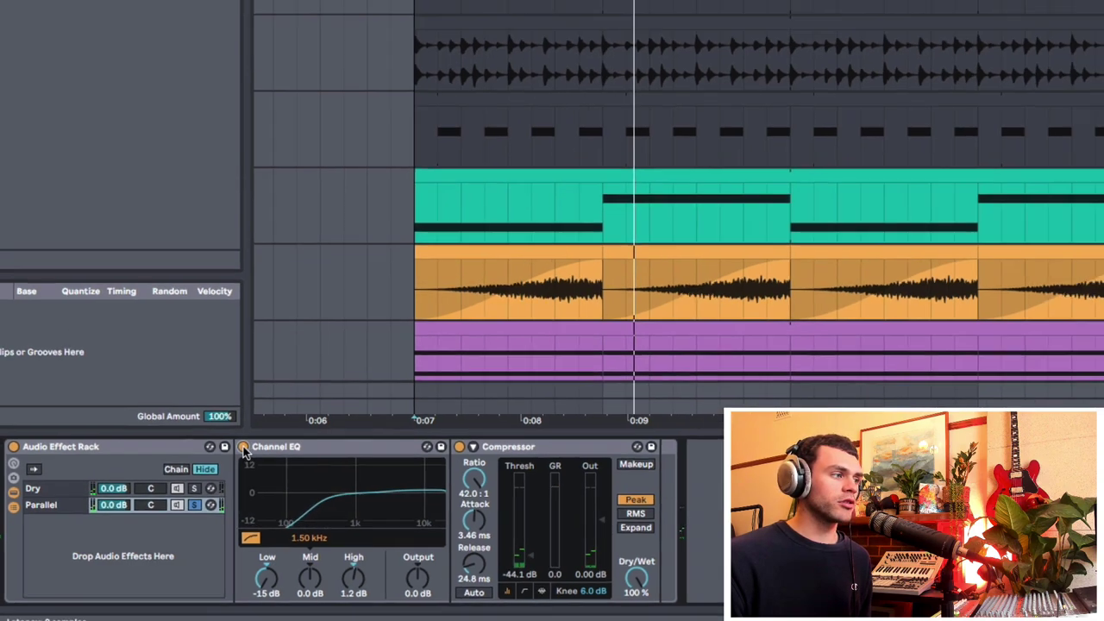
pyautogui.click(244, 448)
pyautogui.click(307, 448)
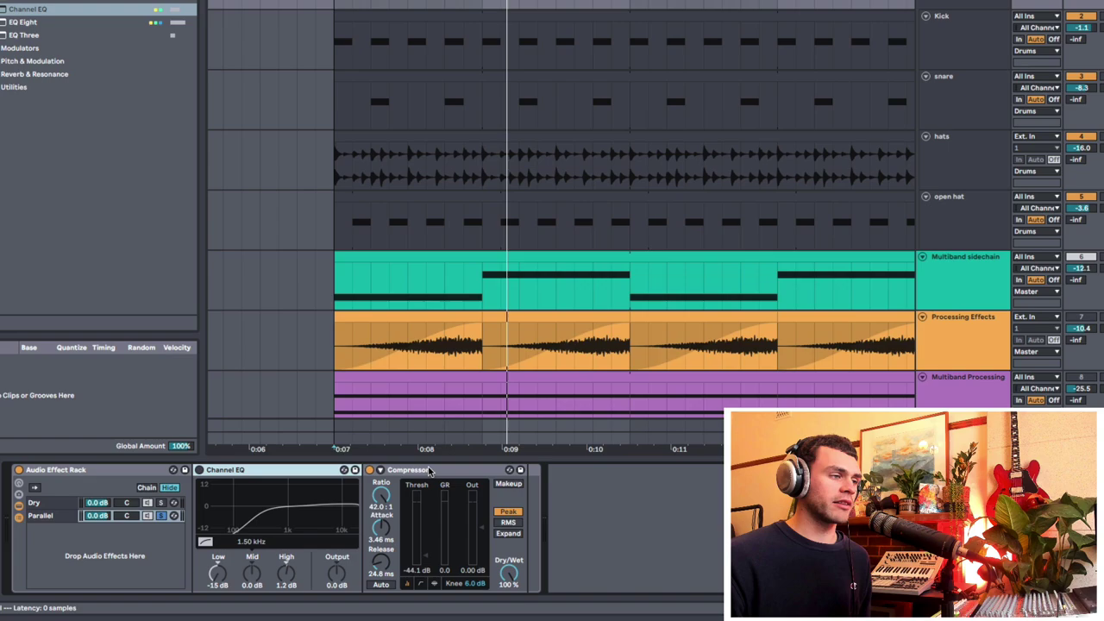
pyautogui.click(433, 471)
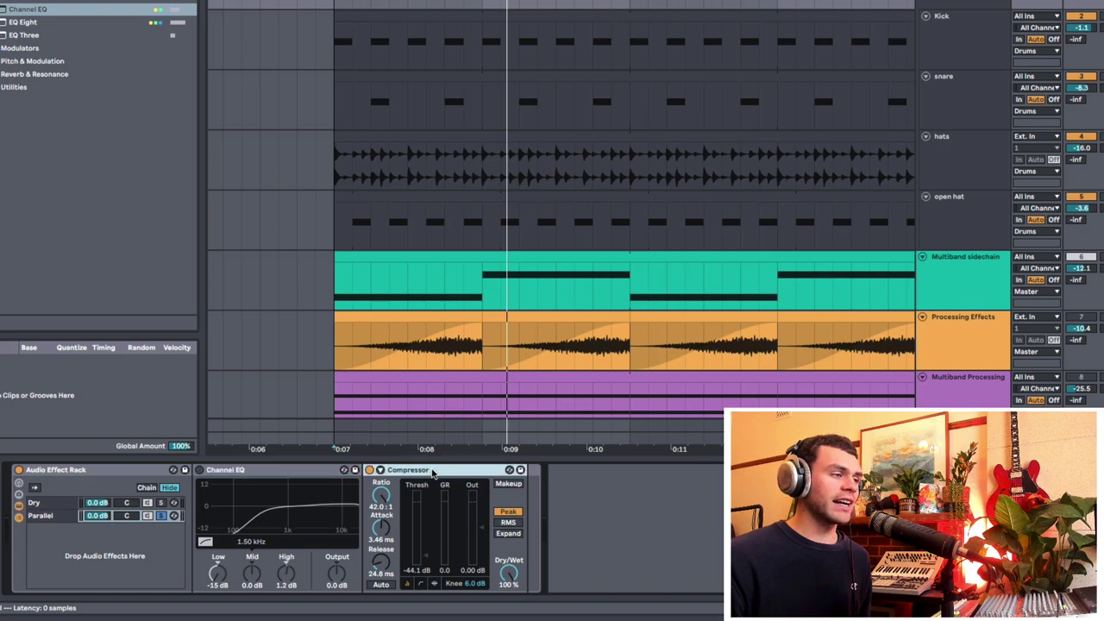
pyautogui.moveTo(303, 471); pyautogui.dragTo(559, 486)
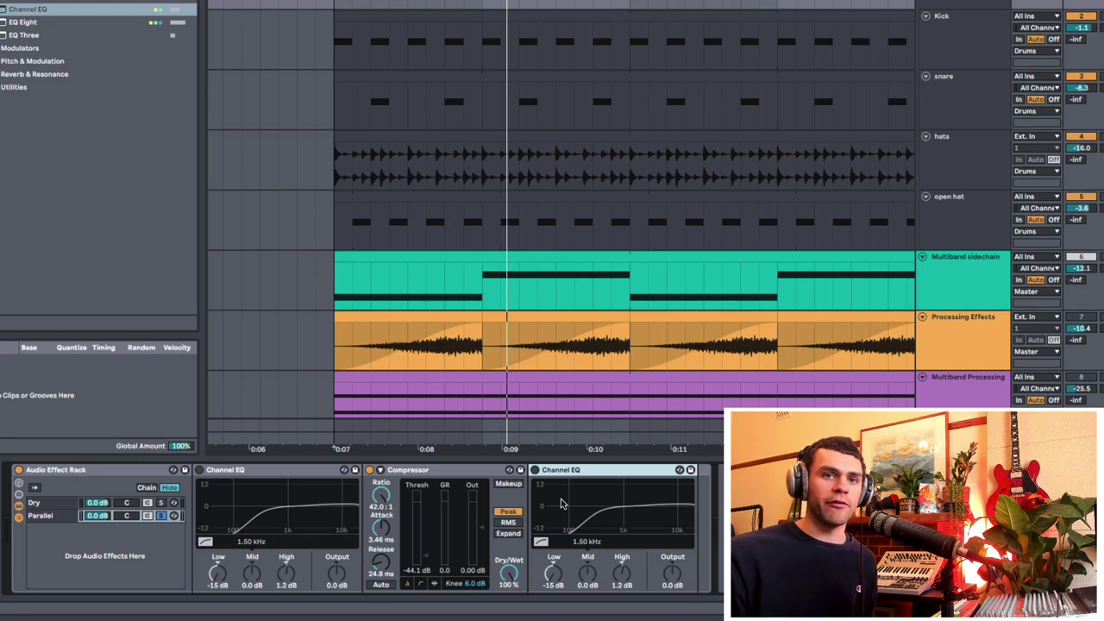
# Re-enable the Channel EQ in front of the Compressor and switch off its high-pass filter
pyautogui.click(299, 471)
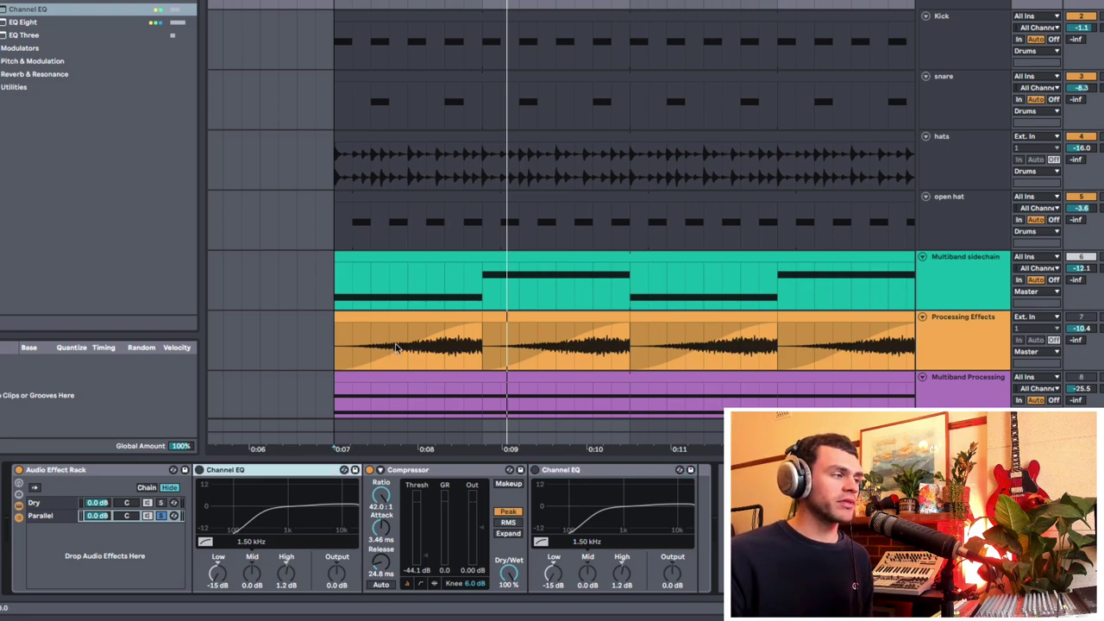
pyautogui.click(199, 469)
pyautogui.click(204, 542)
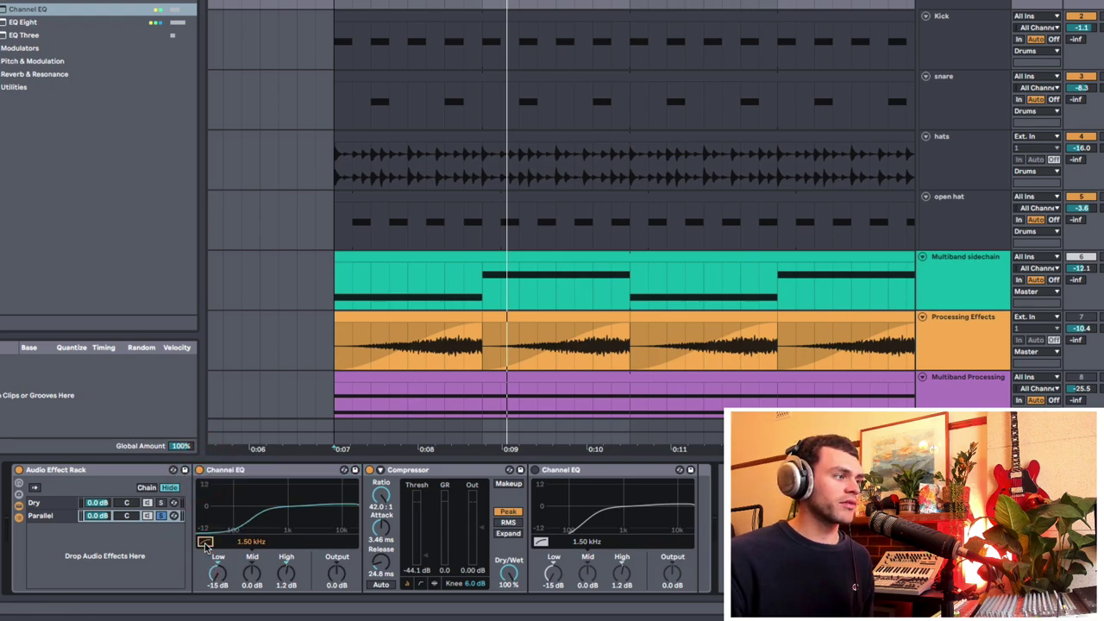
# Audition the loop and set the first Channel EQ to Low -8.3 dB, Mid 3.4 dB at 2.06 kHz and High 1.5 dB
pyautogui.press('space')
pyautogui.press('space')
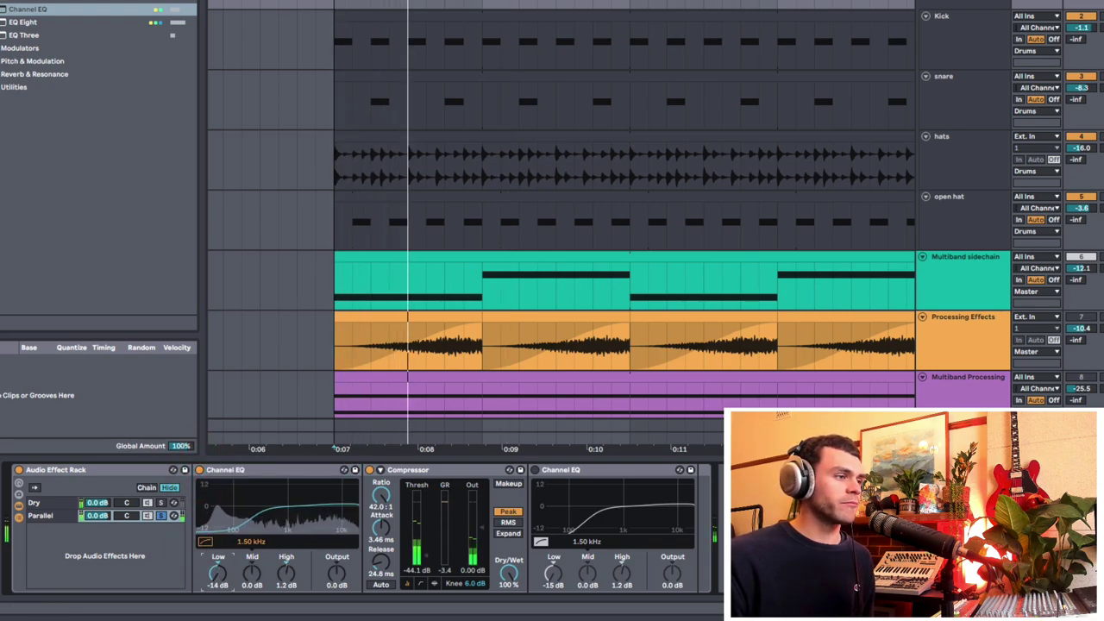
pyautogui.moveTo(217, 576); pyautogui.dragTo(218, 564)
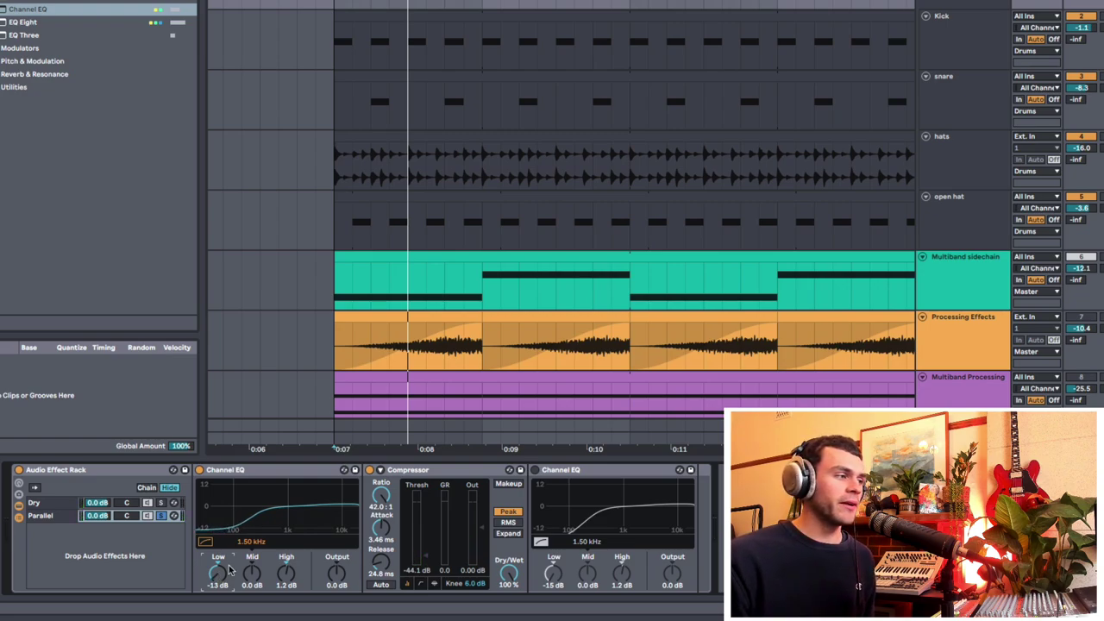
pyautogui.moveTo(214, 575)
pyautogui.mouseDown()
pyautogui.moveTo(233, 566)
pyautogui.moveTo(233, 548)
pyautogui.moveTo(218, 570)
pyautogui.mouseUp()
pyautogui.press('space')
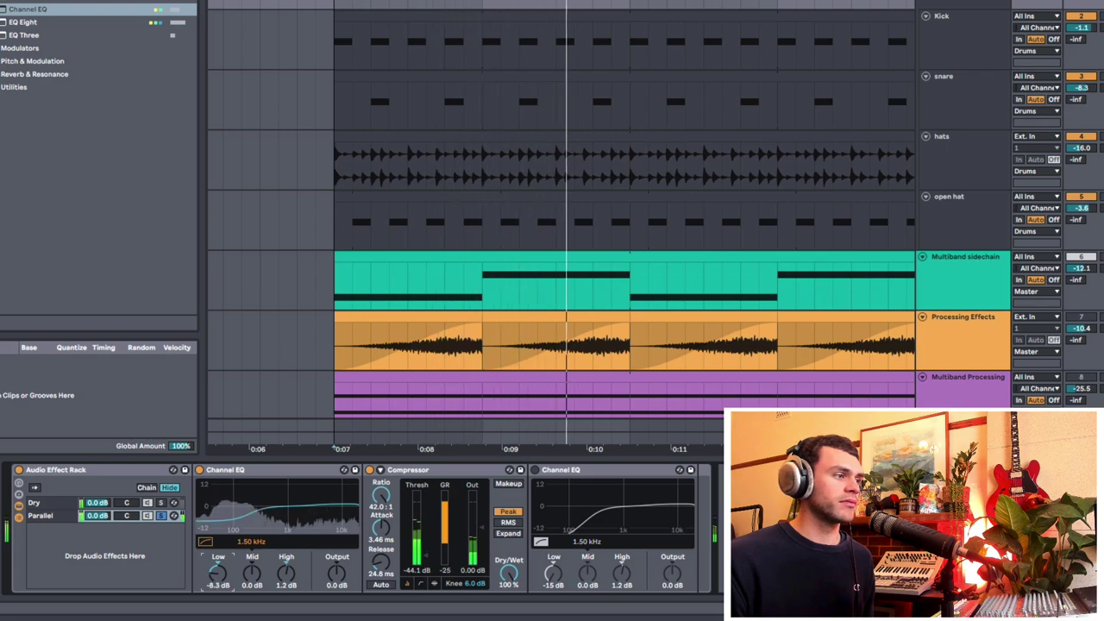
pyautogui.moveTo(287, 574); pyautogui.dragTo(286, 565)
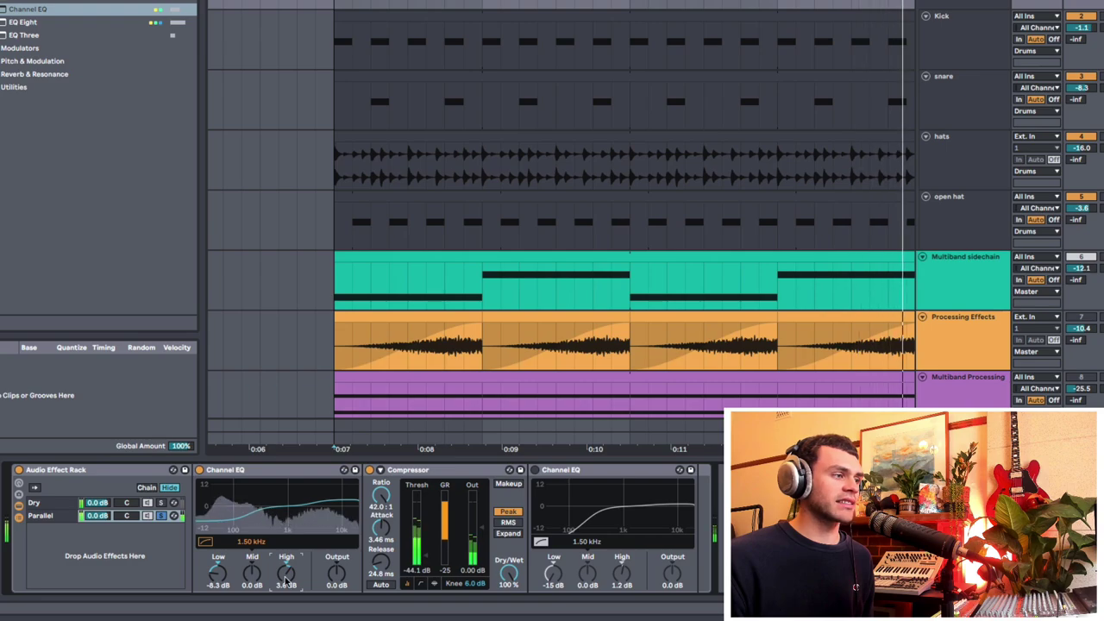
pyautogui.press('space')
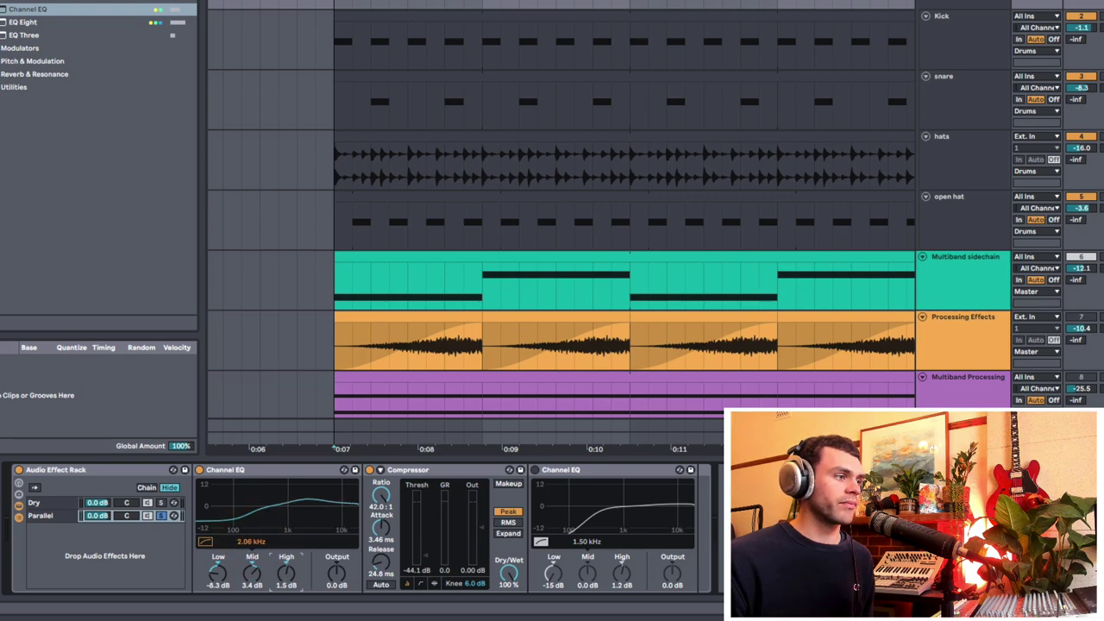
# Fine-tune the first Channel EQ to Low -8.7 dB and High 1.0 dB, and the Compressor to 5.47 ms attack and -42.8 dB threshold
pyautogui.press('space')
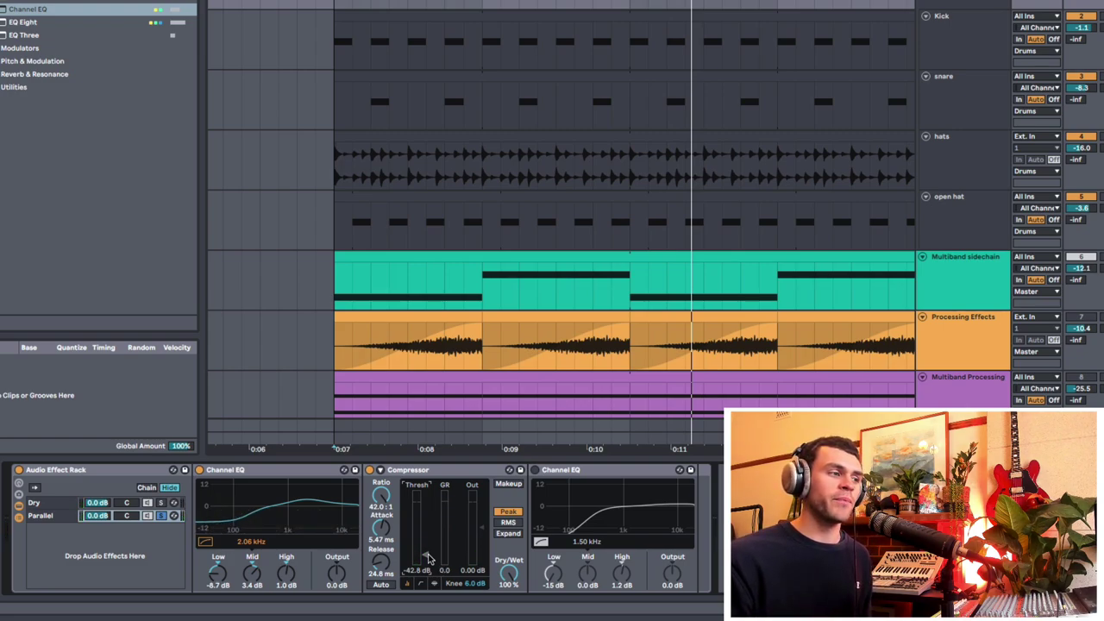
pyautogui.press('space')
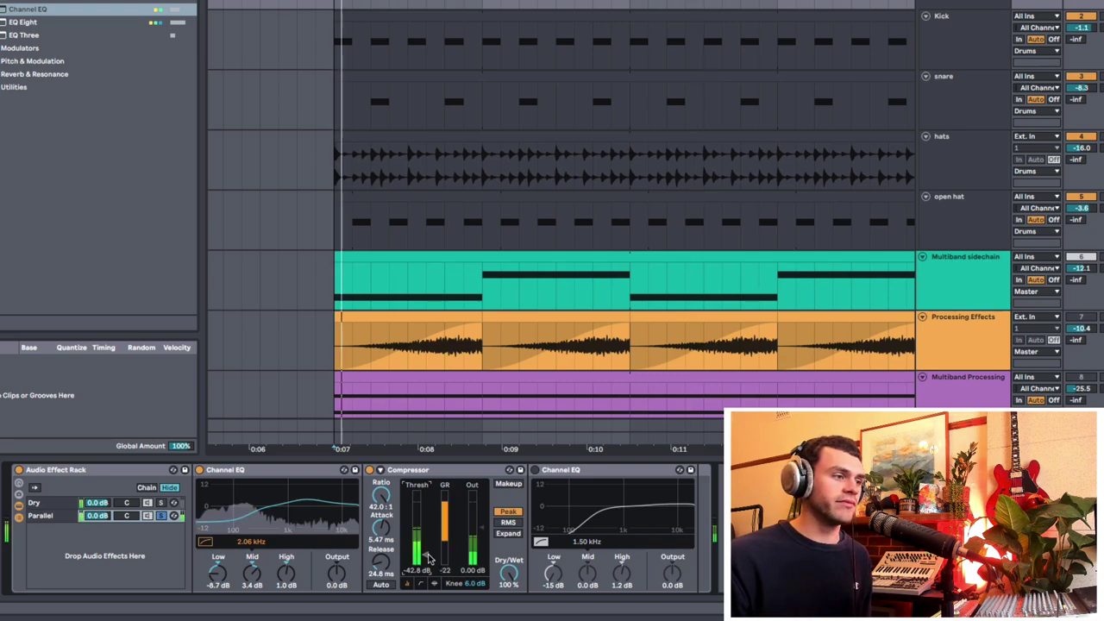
pyautogui.press('space')
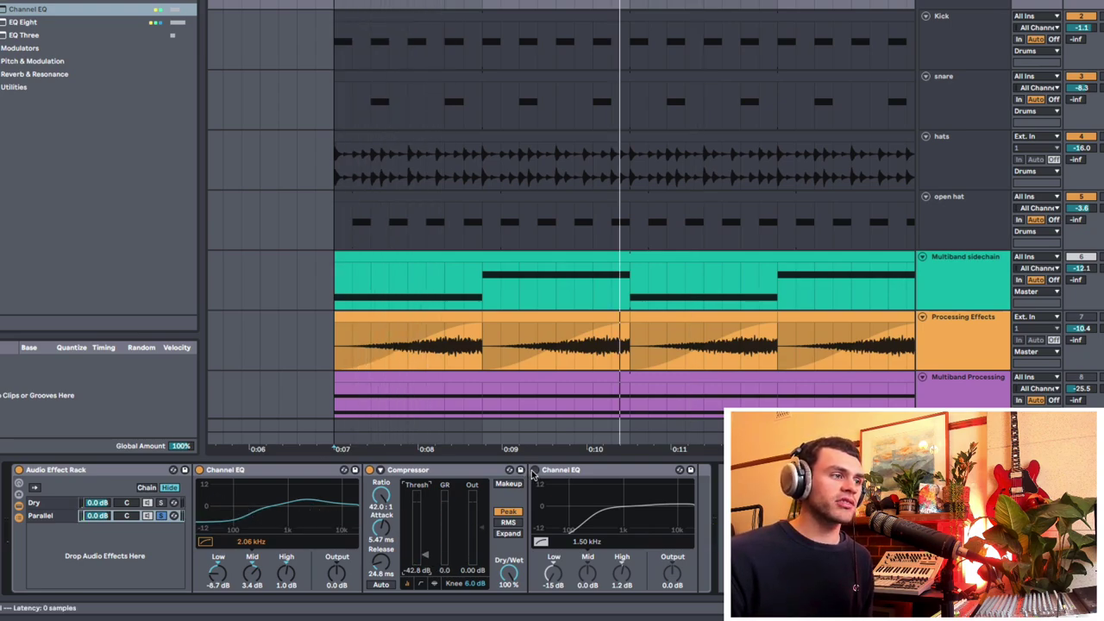
# Enable the Channel EQ after the Compressor, switch off its high-pass filter and set its Low band to 0.3 dB
pyautogui.click(535, 470)
pyautogui.moveTo(553, 575); pyautogui.dragTo(554, 539)
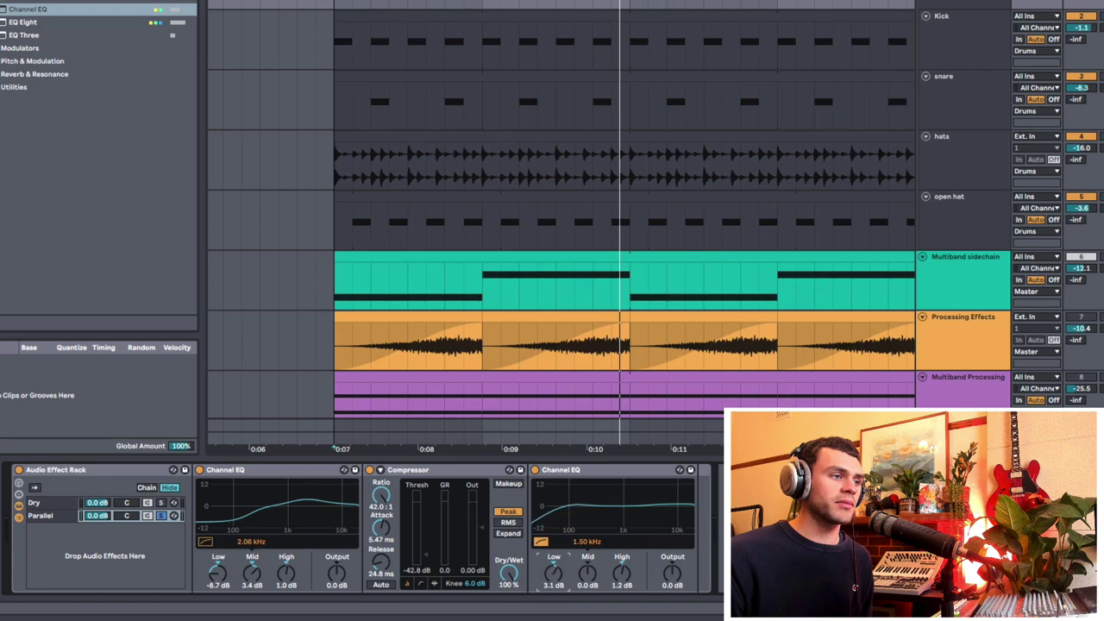
pyautogui.press('space')
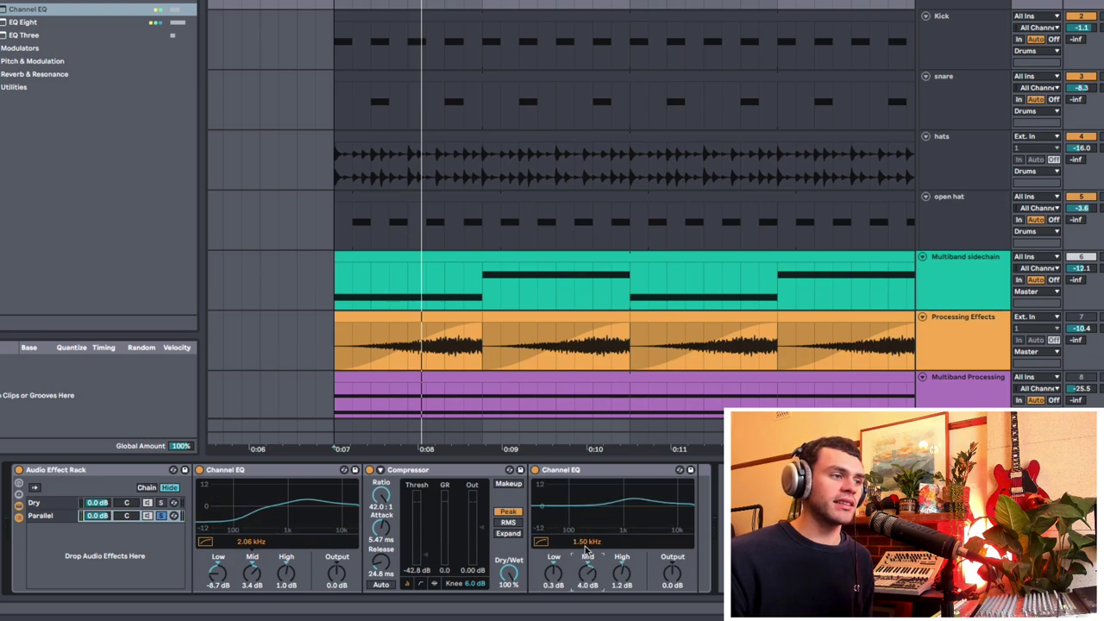
# Set the second Channel EQ's Mid band to 2.9 dB at 3.45 kHz and its High band to 3.6 dB while auditioning the loop
pyautogui.moveTo(585, 549); pyautogui.dragTo(587, 527)
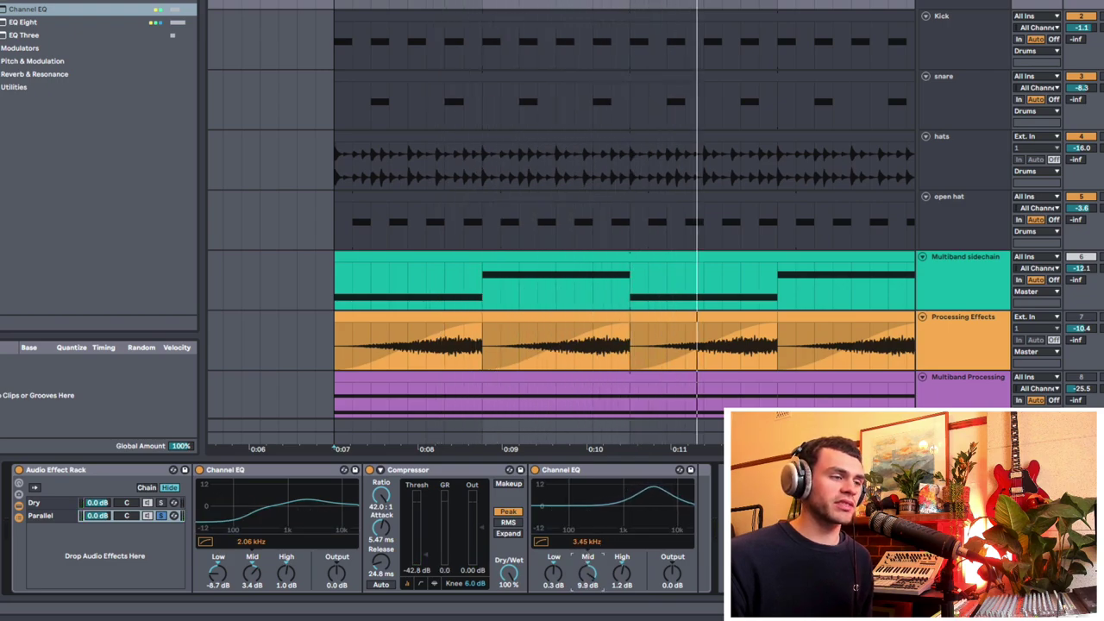
pyautogui.moveTo(587, 573); pyautogui.dragTo(587, 579)
pyautogui.press('space')
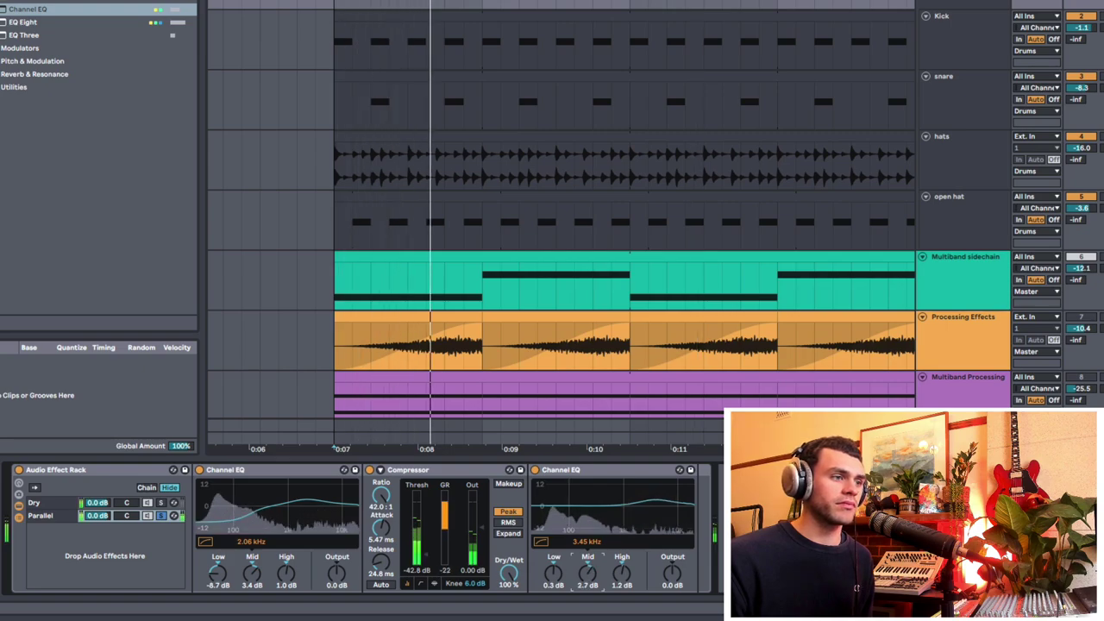
pyautogui.moveTo(621, 574); pyautogui.dragTo(621, 552)
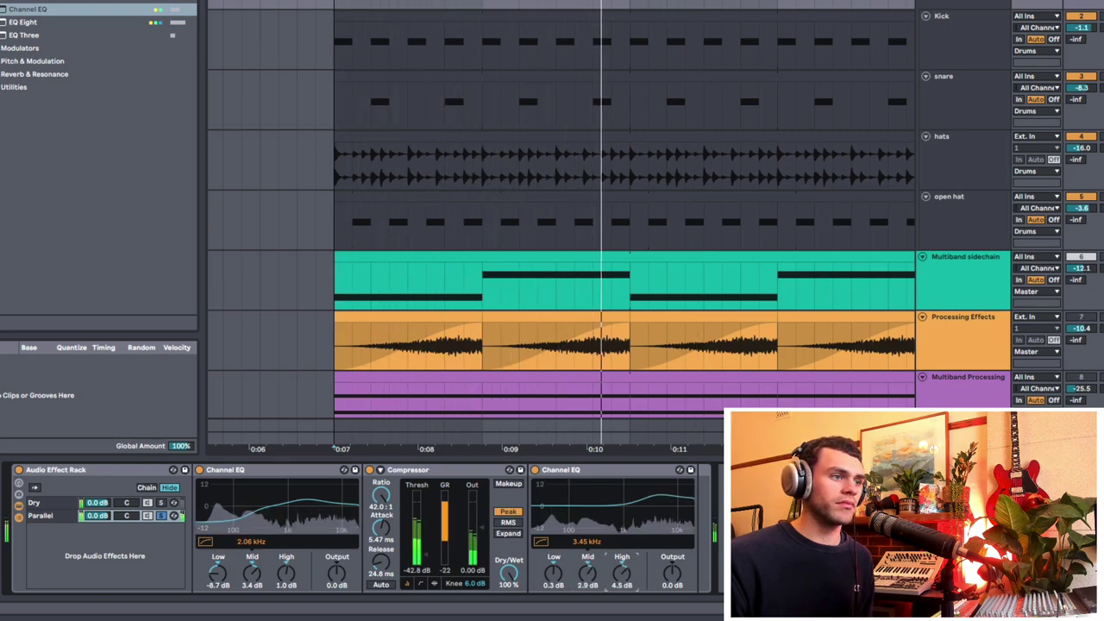
pyautogui.press('space')
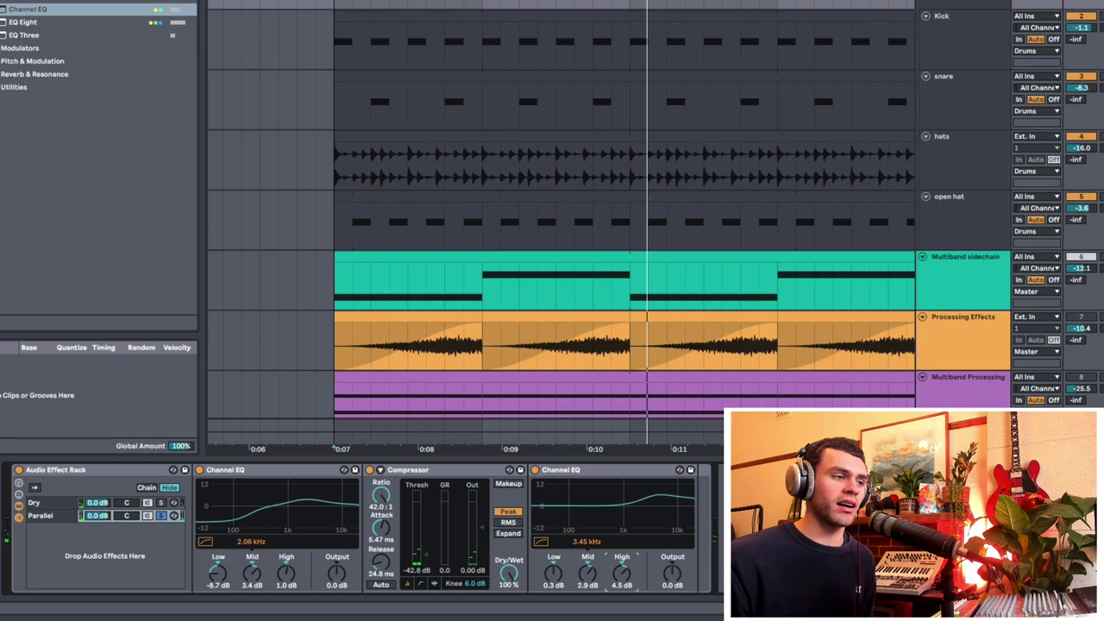
pyautogui.press('space')
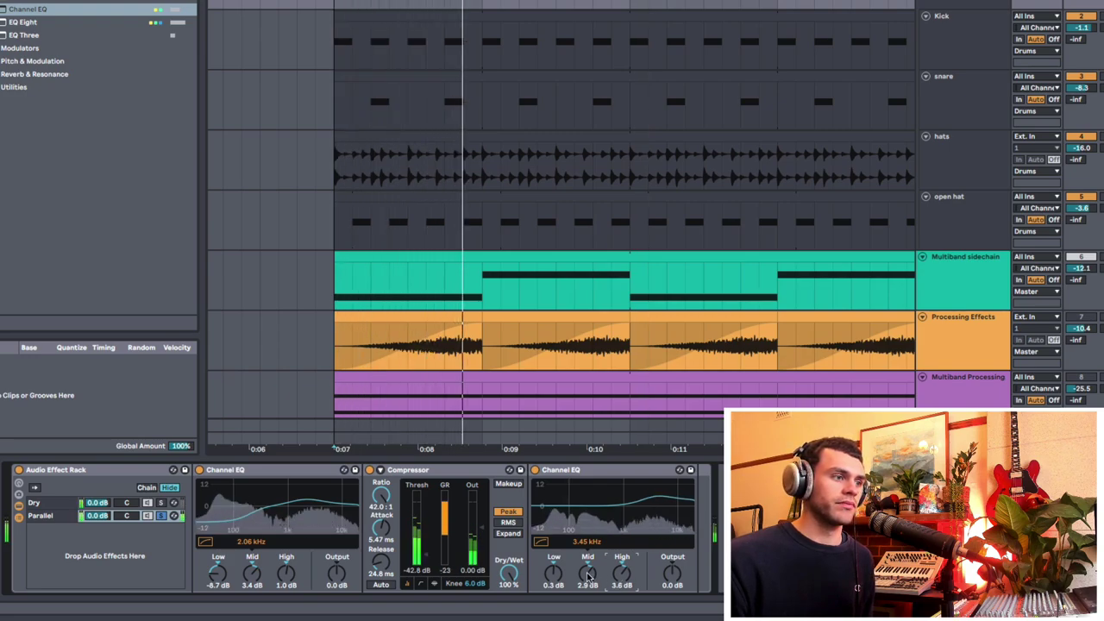
pyautogui.moveTo(621, 574); pyautogui.dragTo(587, 577)
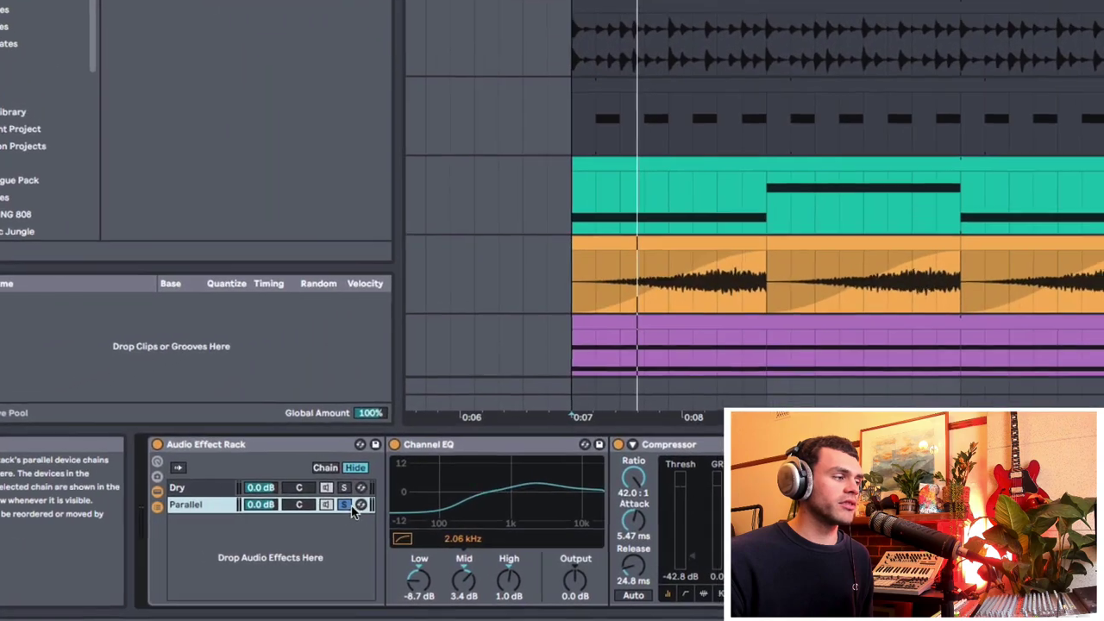
# Unsolo the Parallel chain and blend its volume up from -inf dB to -1.8 dB under the Dry chain
pyautogui.click(161, 515)
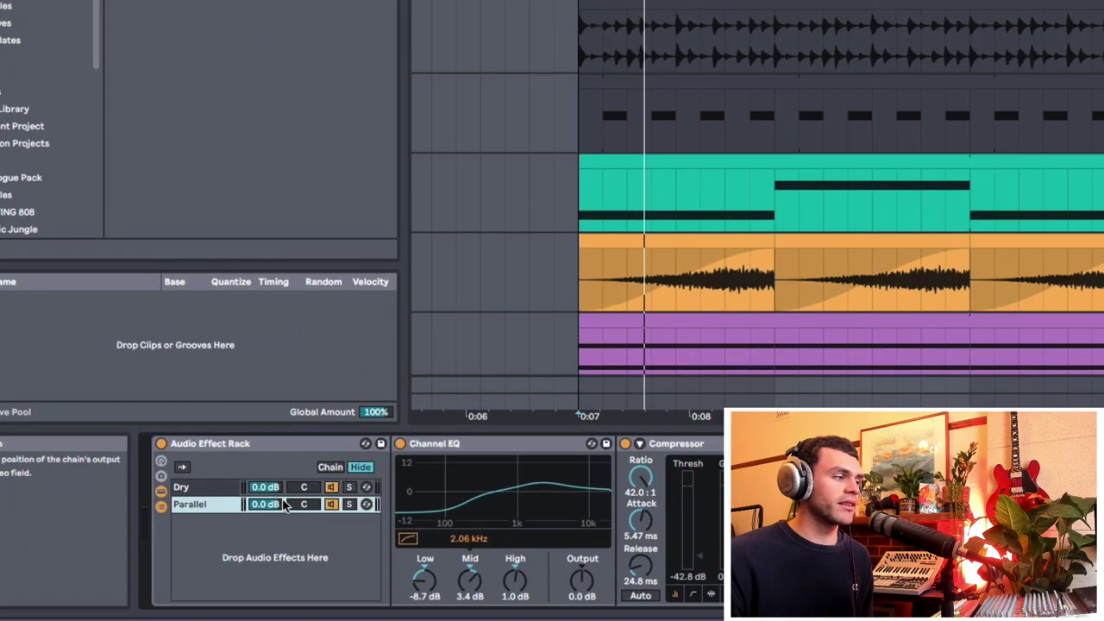
pyautogui.click(48, 518)
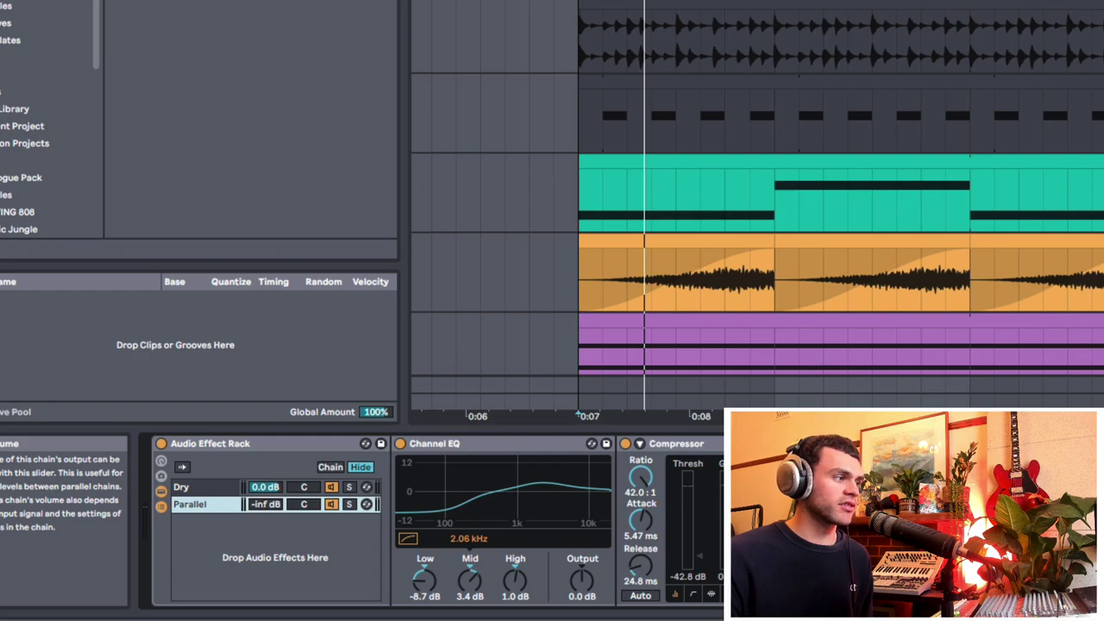
pyautogui.moveTo(271, 508); pyautogui.dragTo(271, 526)
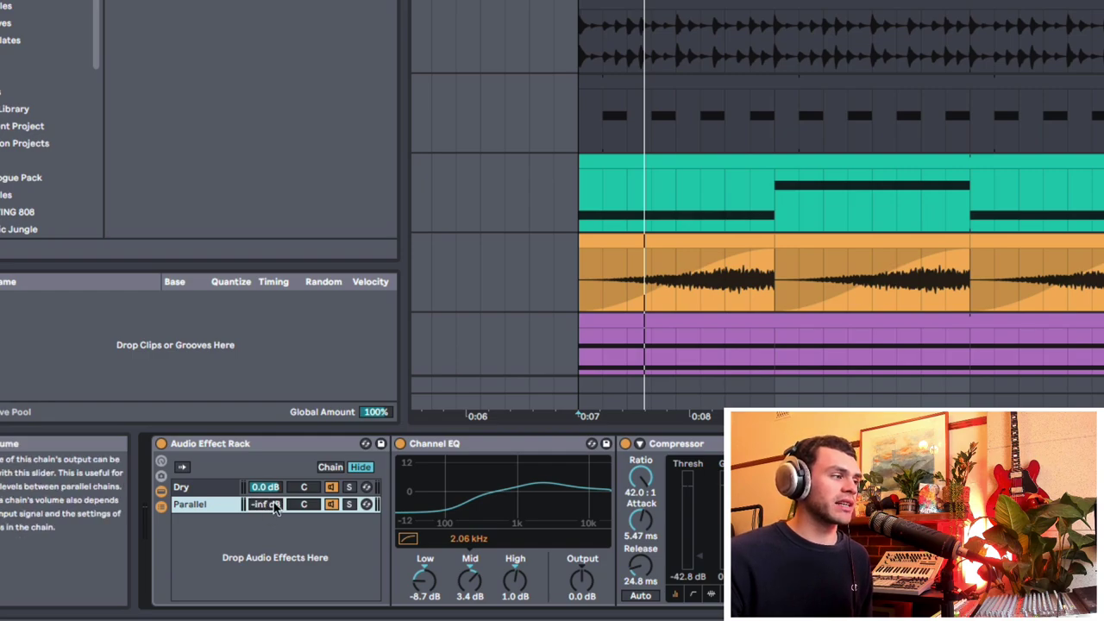
pyautogui.click(202, 482)
pyautogui.click(202, 504)
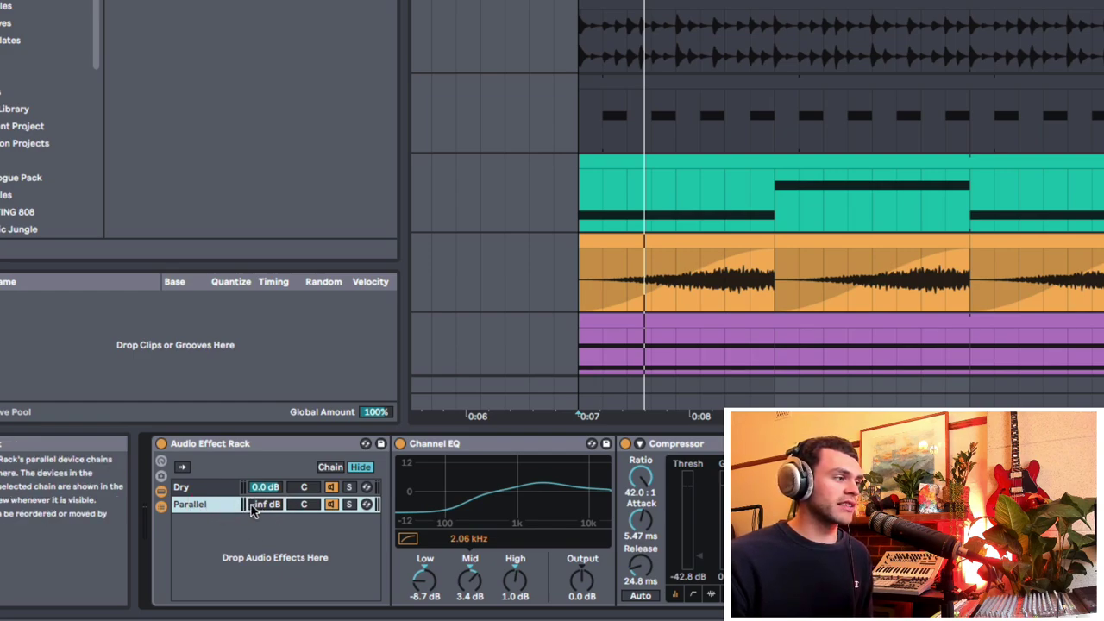
pyautogui.press('space')
pyautogui.moveTo(253, 510); pyautogui.dragTo(253, 438)
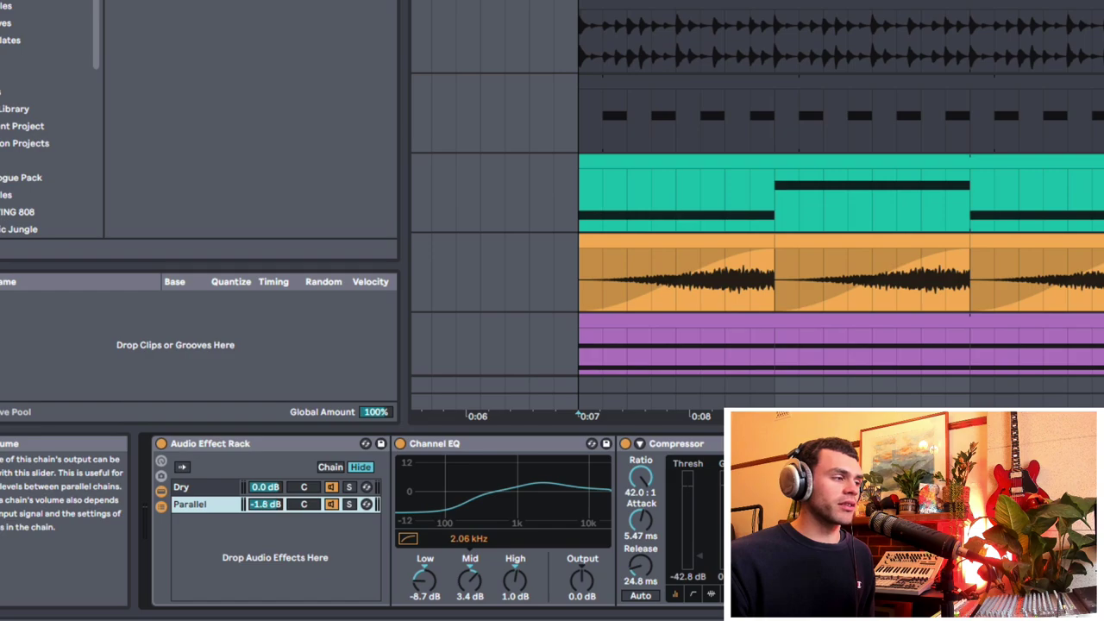
# Compare the playing drums with the Parallel chain muted and active, and lower its volume to -2.7 dB
pyautogui.click(333, 506)
pyautogui.press('space')
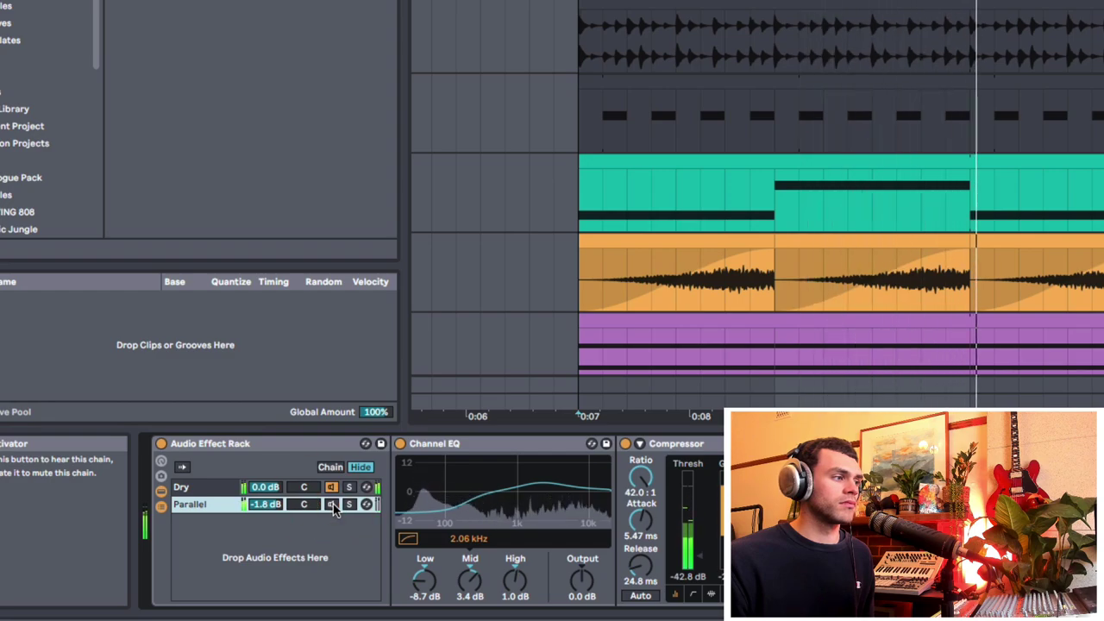
pyautogui.click(333, 506)
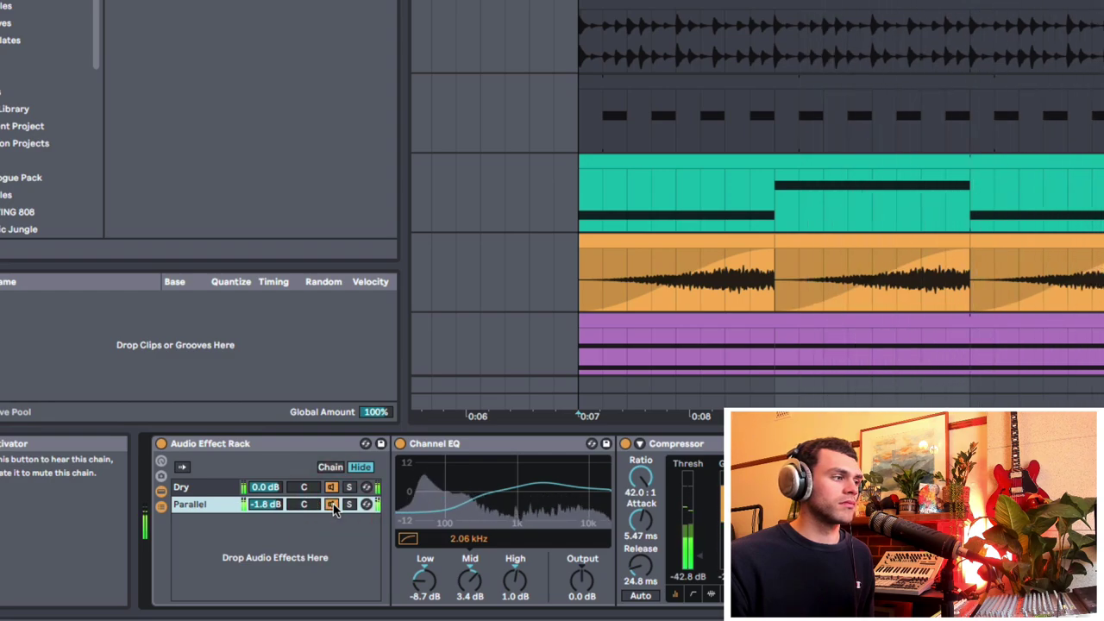
pyautogui.click(333, 507)
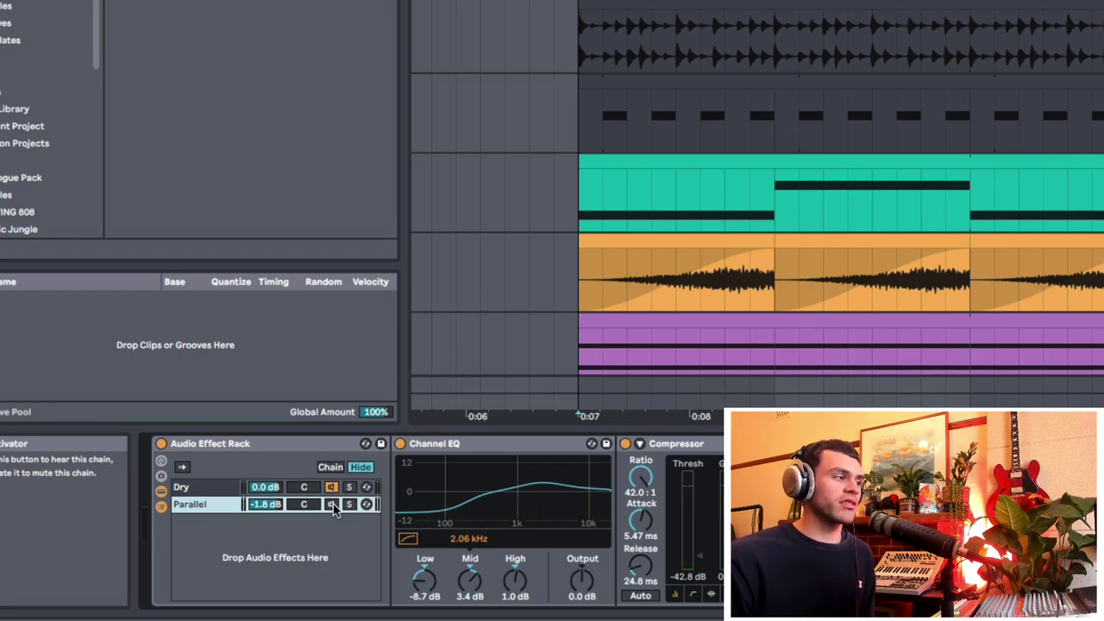
pyautogui.click(333, 506)
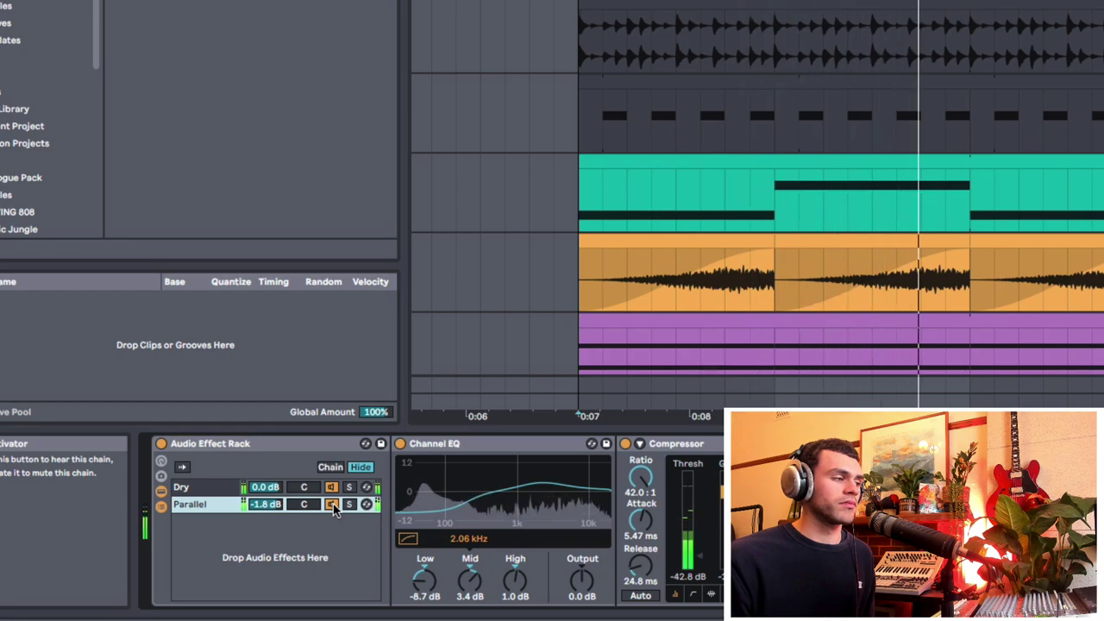
pyautogui.click(334, 508)
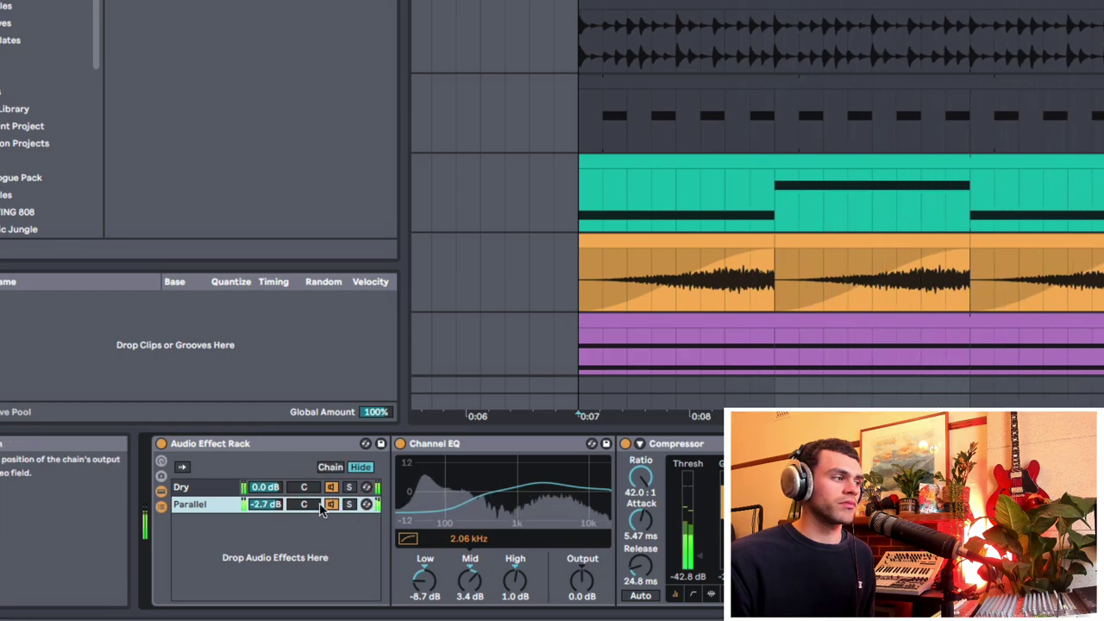
pyautogui.click(332, 505)
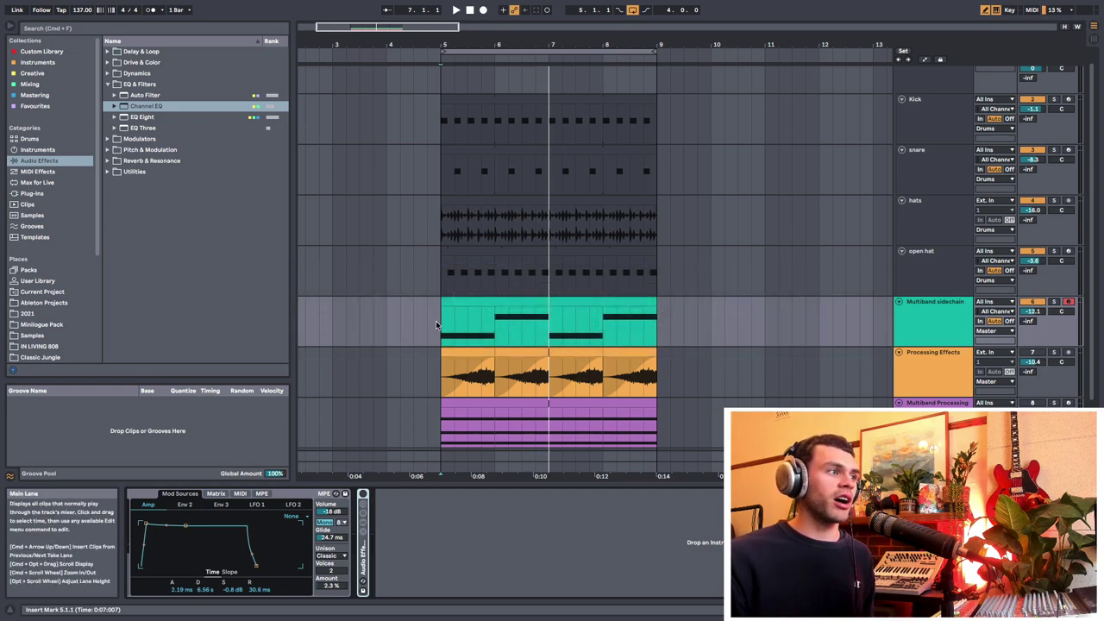
# Place the playback start at 5.1.1, solo the Multiband sidechain track and play it
pyautogui.click(436, 326)
pyautogui.click(1054, 302)
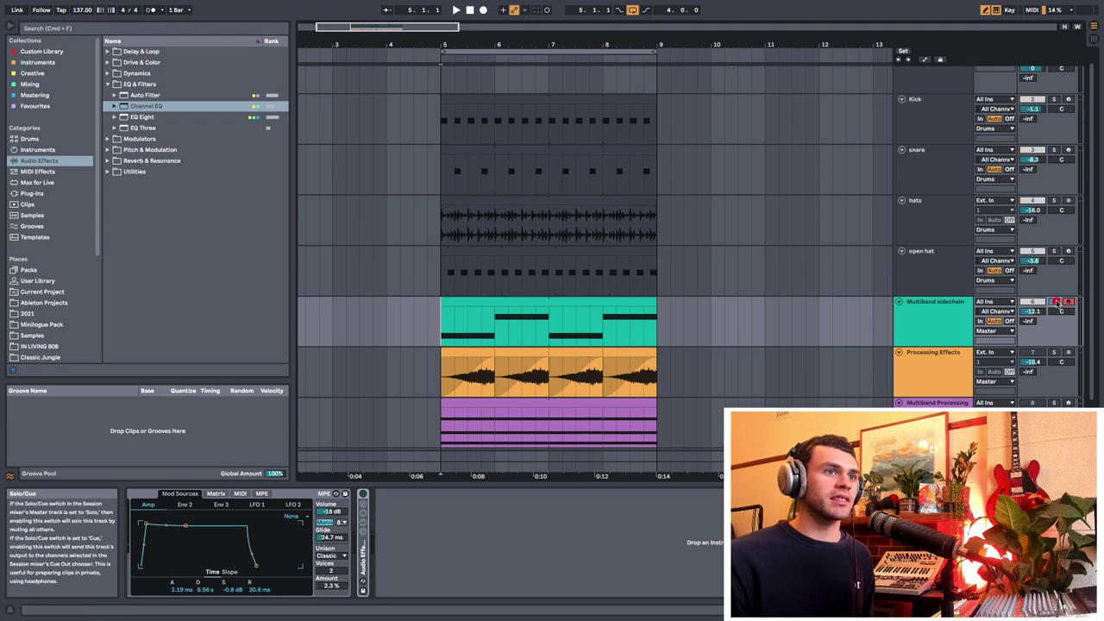
pyautogui.click(917, 342)
pyautogui.press('space')
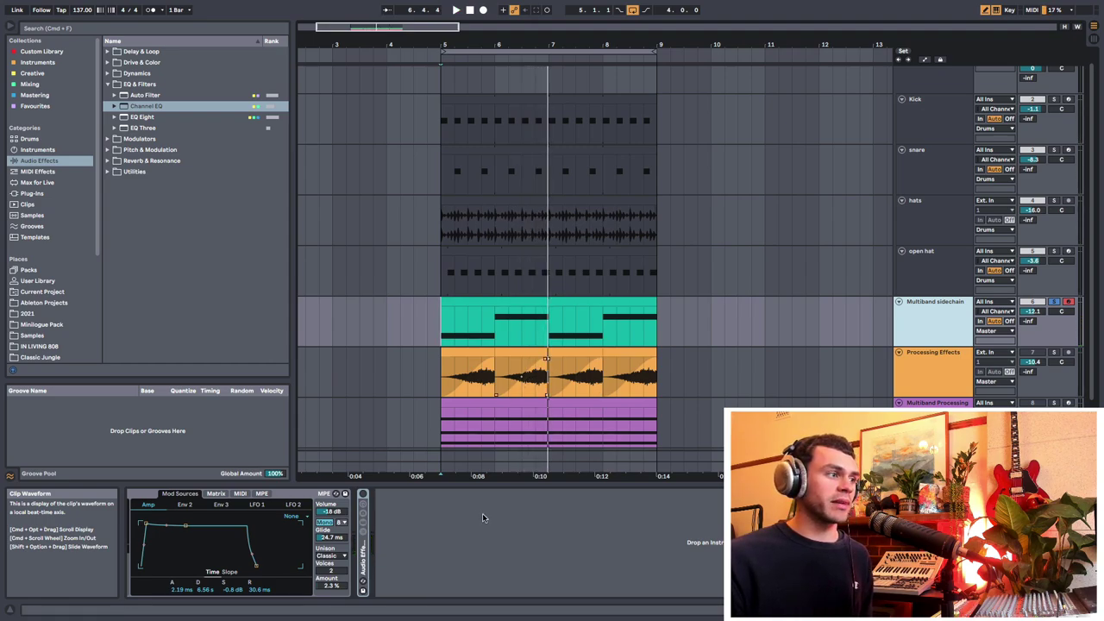
# Activate the folded Audio Effect Rack on the Multiband sidechain track and audition it with the Kick track also soloed
pyautogui.click(363, 496)
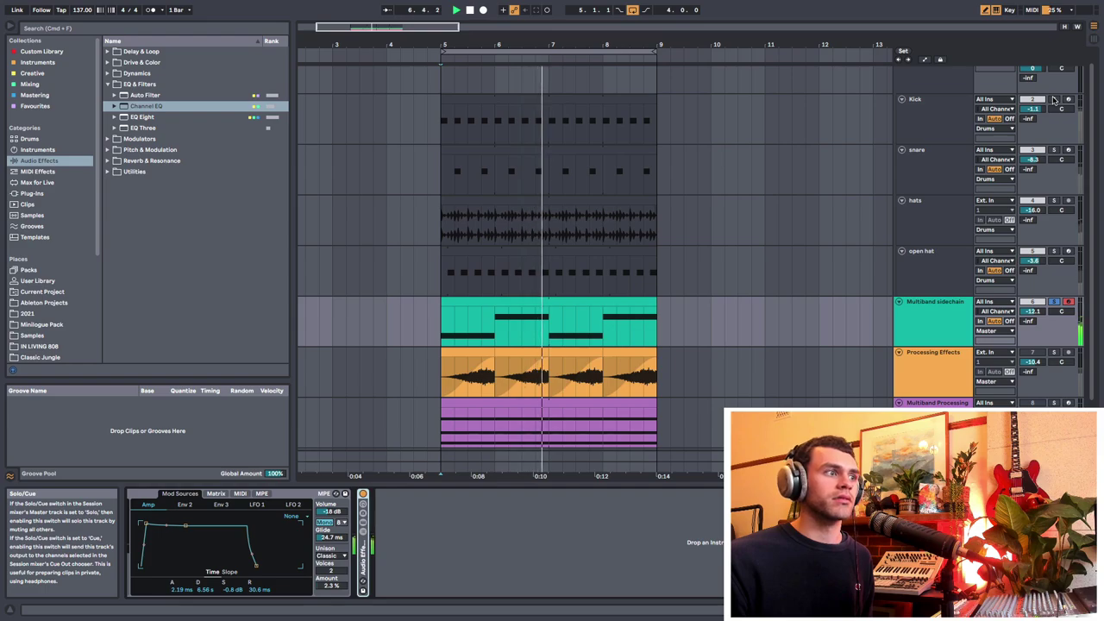
pyautogui.click(1054, 101)
pyautogui.click(954, 302)
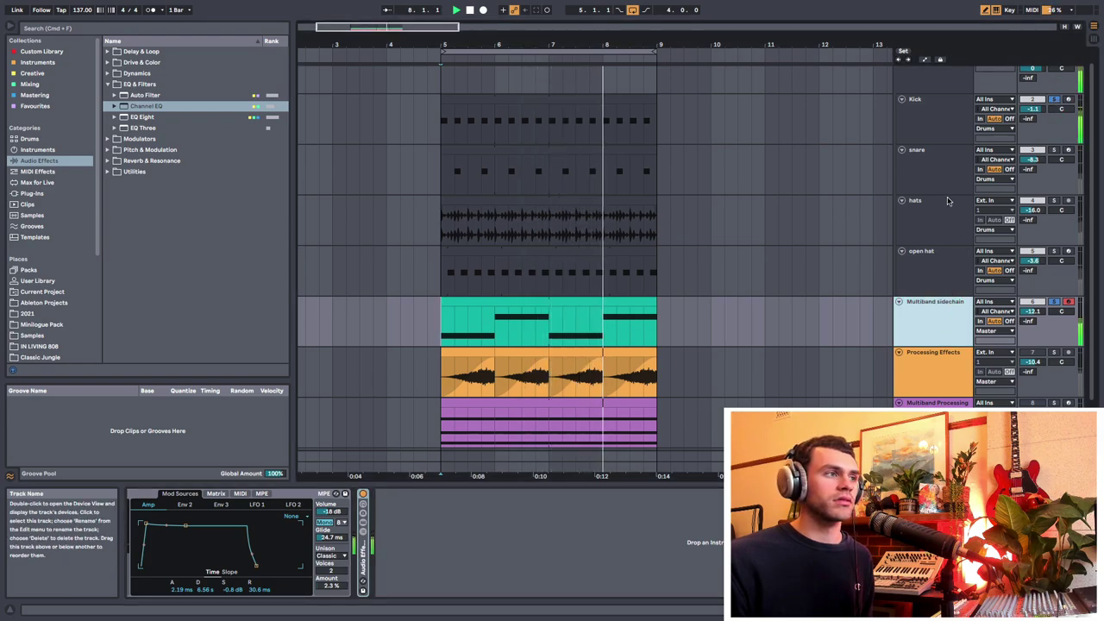
pyautogui.press('space')
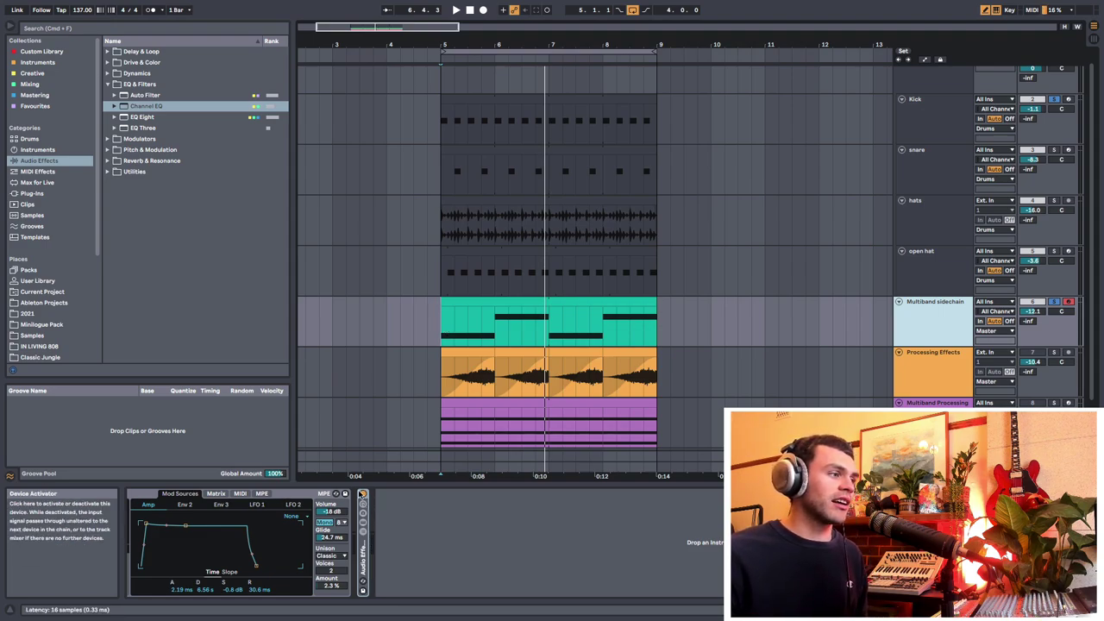
# Deactivate the existing Audio Effect Rack and insert an EQ Eight after it on the Multiband sidechain track
pyautogui.click(361, 560)
pyautogui.click(384, 555)
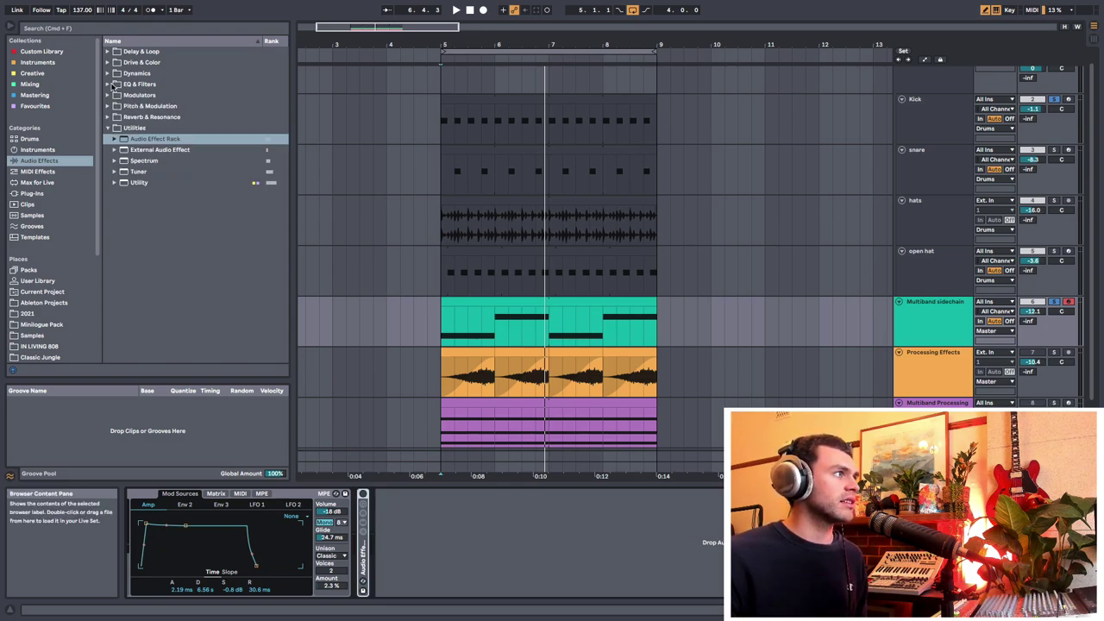
pyautogui.click(112, 86)
pyautogui.moveTo(141, 118); pyautogui.dragTo(441, 522)
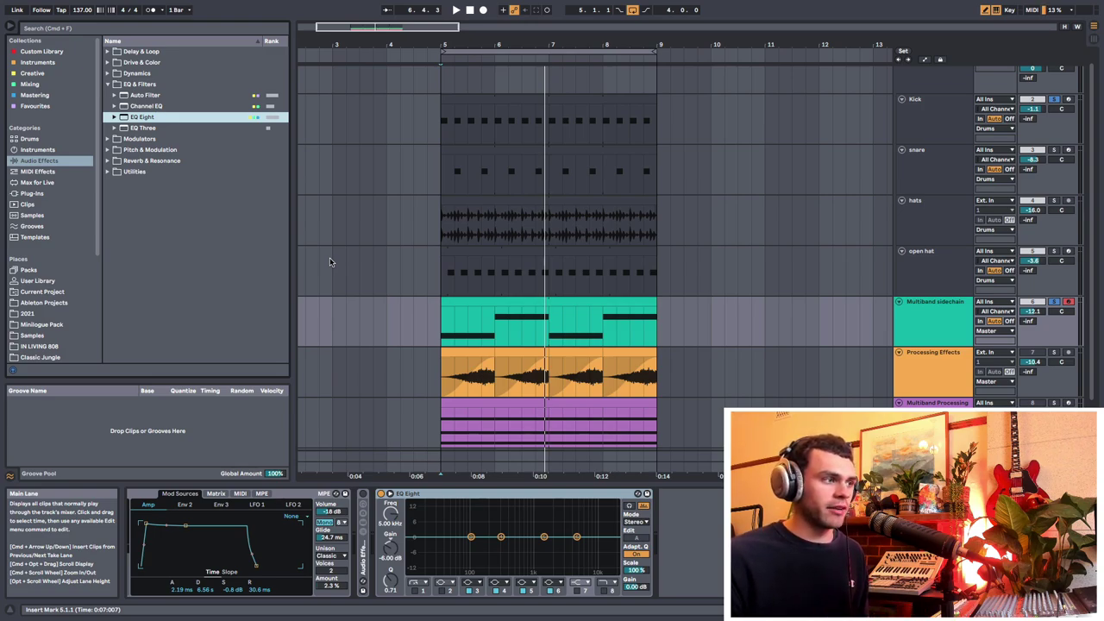
# Change band 4 of the EQ Eight to a steep high-cut filter
pyautogui.click(487, 494)
pyautogui.click(497, 583)
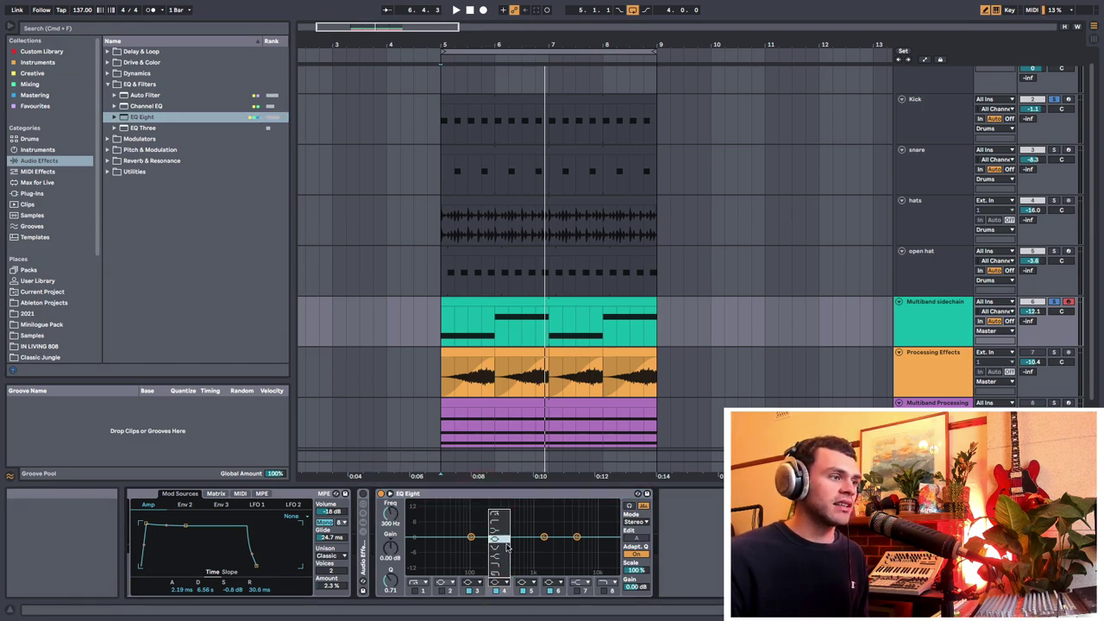
pyautogui.click(506, 572)
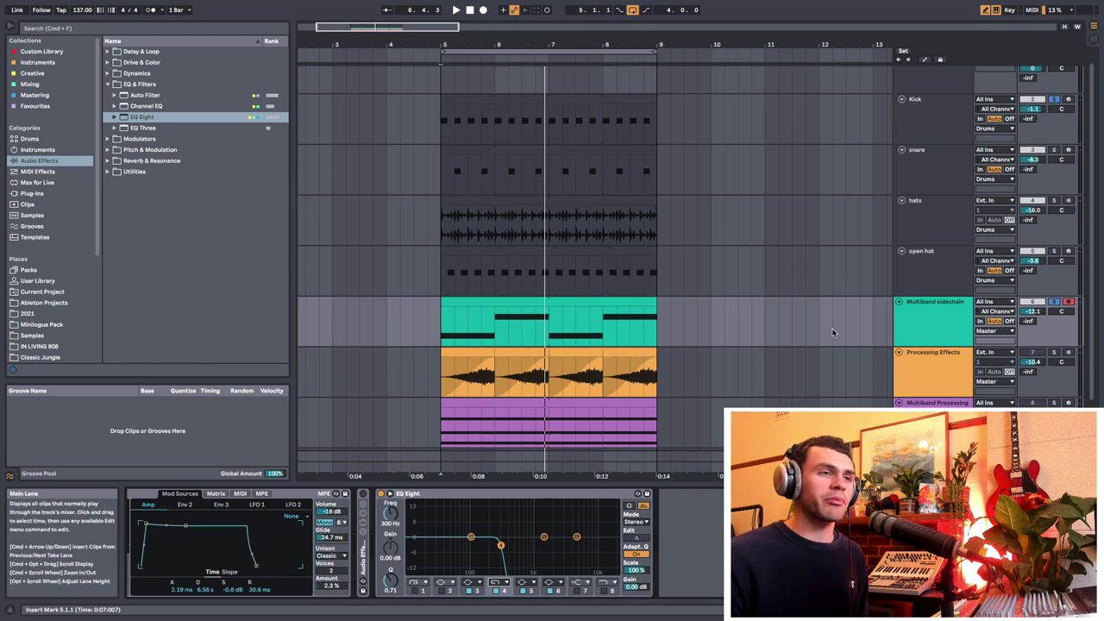
# Sweep the EQ Eight's high-cut frequency down to 225 Hz while the bass and kick play
pyautogui.click(964, 312)
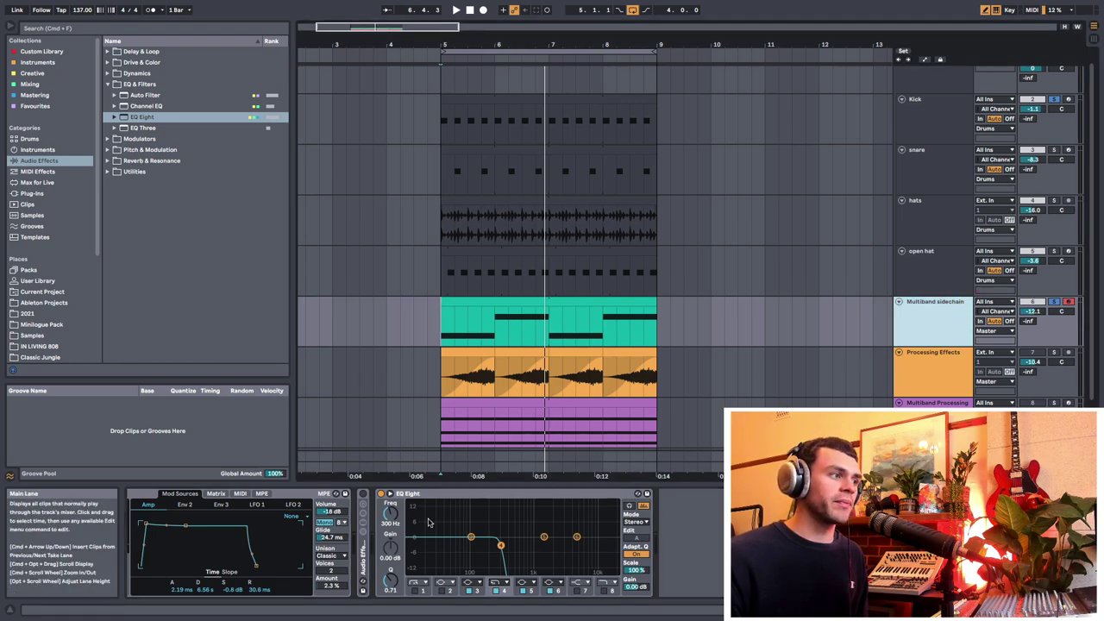
pyautogui.press('space')
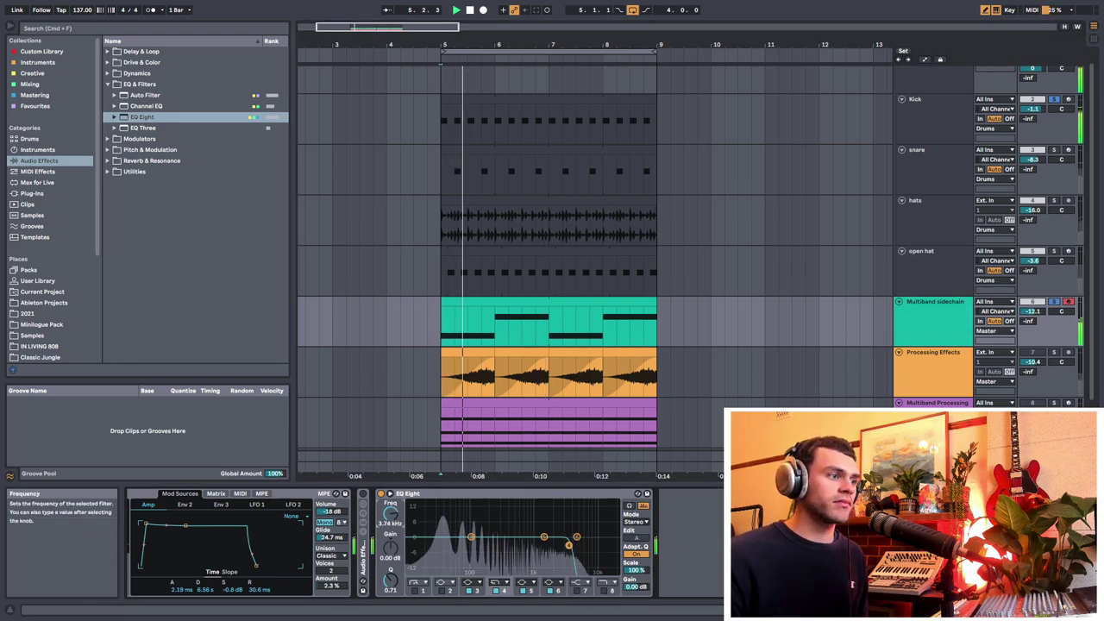
pyautogui.moveTo(390, 513); pyautogui.dragTo(390, 539)
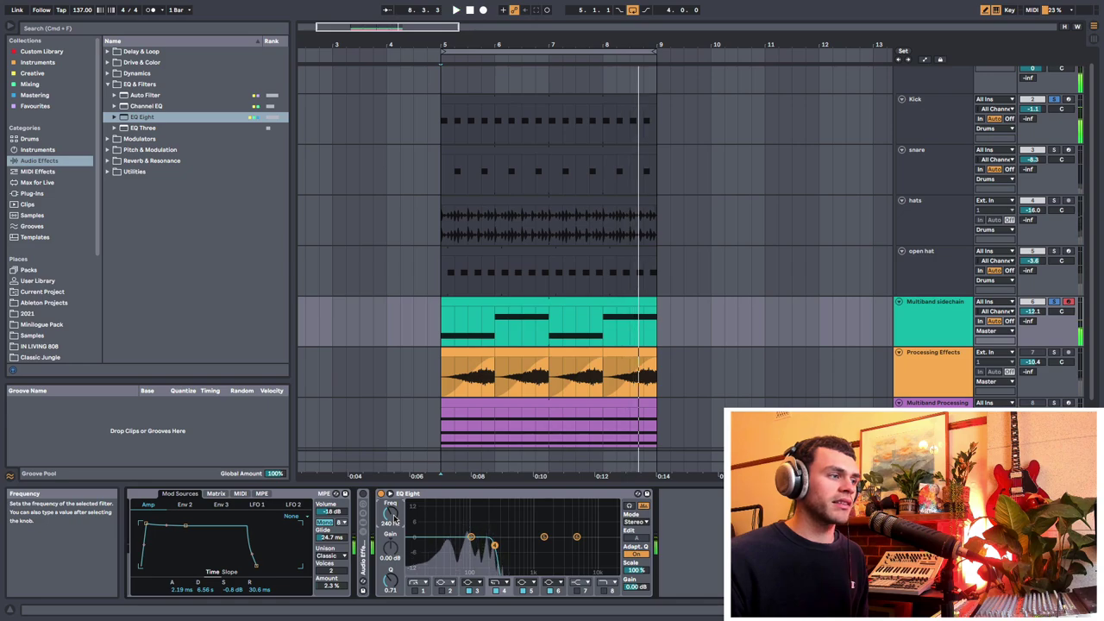
pyautogui.moveTo(395, 517); pyautogui.dragTo(394, 518)
pyautogui.press('space')
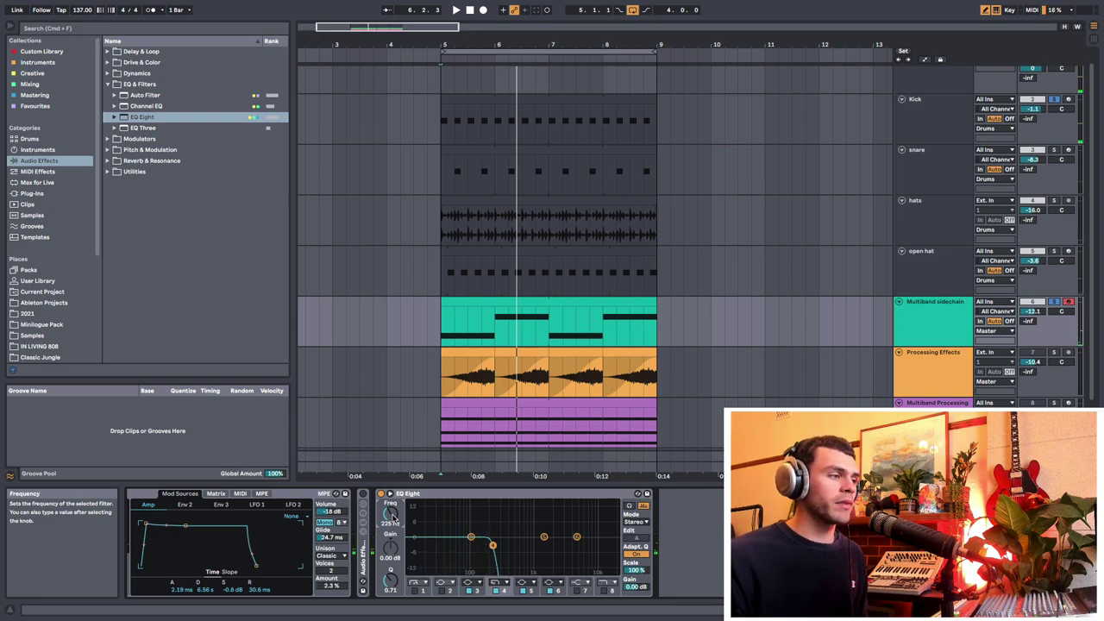
# Group the EQ Eight into a new Audio Effect Rack and show the rack's chain list
pyautogui.click(505, 493)
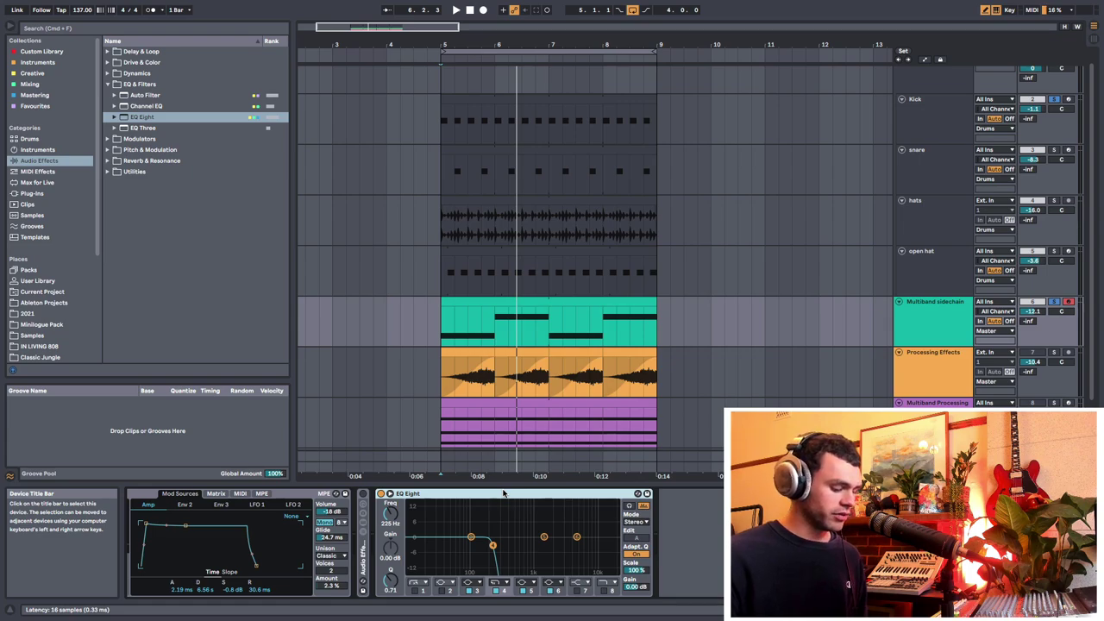
pyautogui.press('super+g')
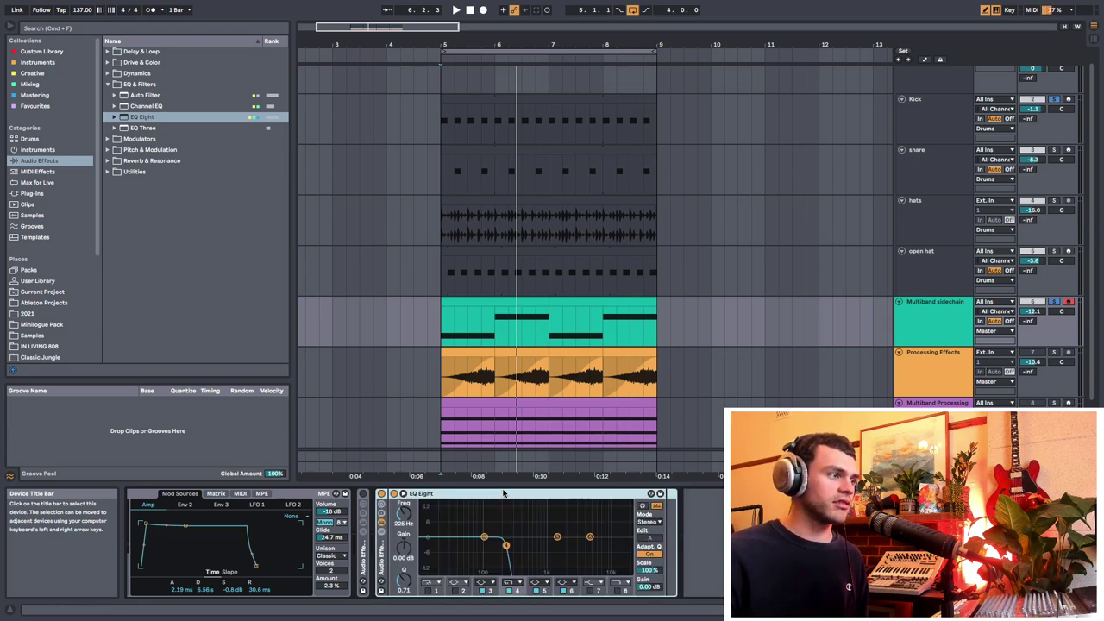
pyautogui.click(382, 534)
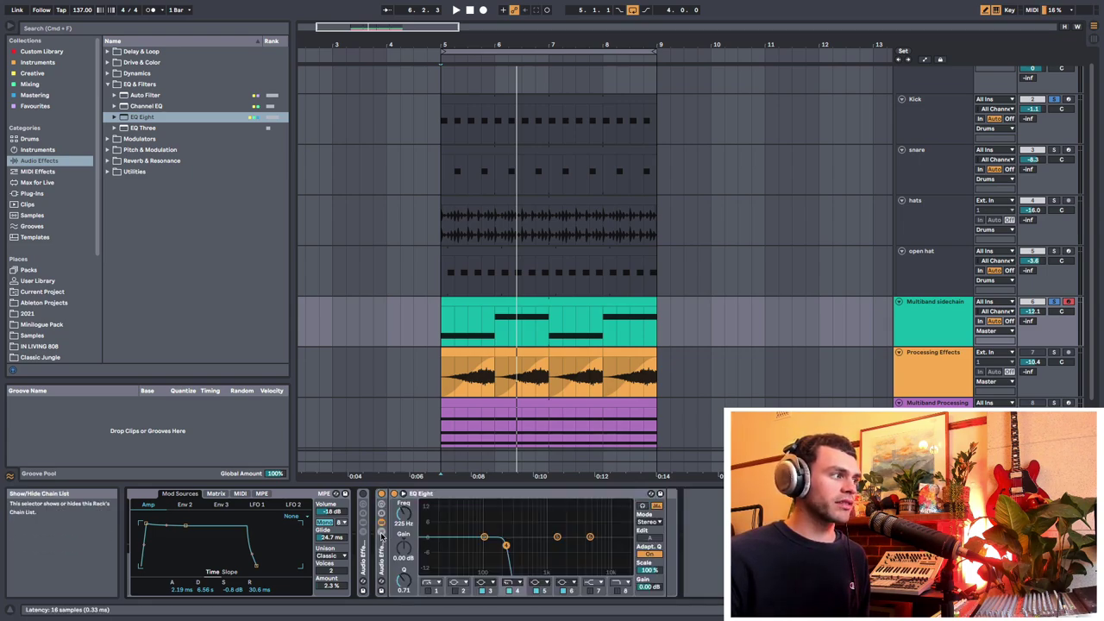
pyautogui.click(383, 536)
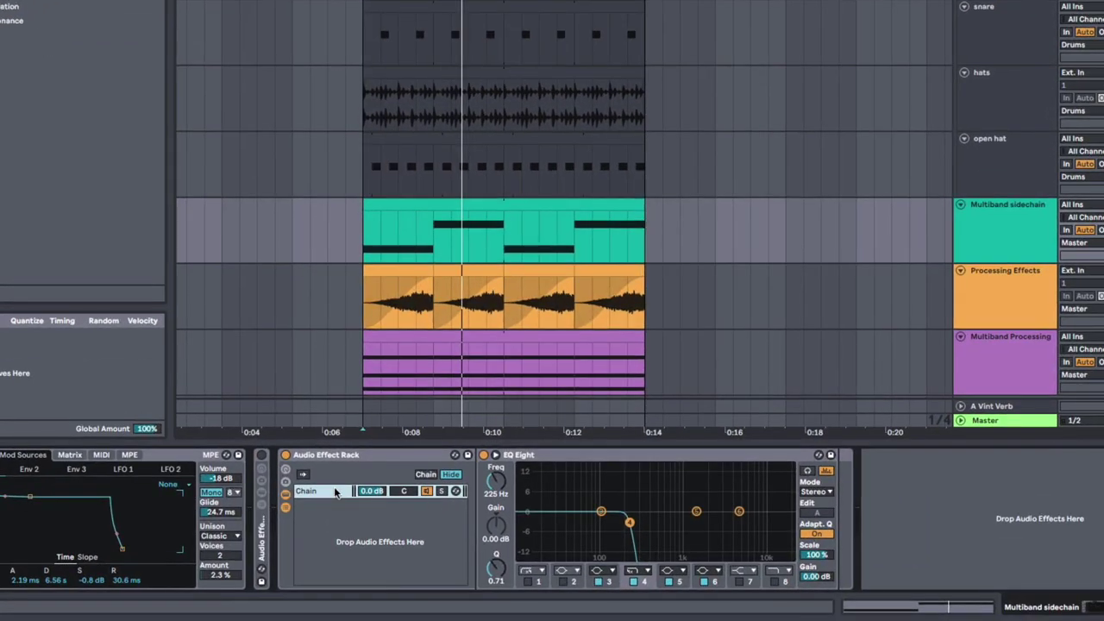
# Duplicate the rack's only chain together with its EQ Eight
pyautogui.click(331, 491)
pyautogui.rightClick(342, 522)
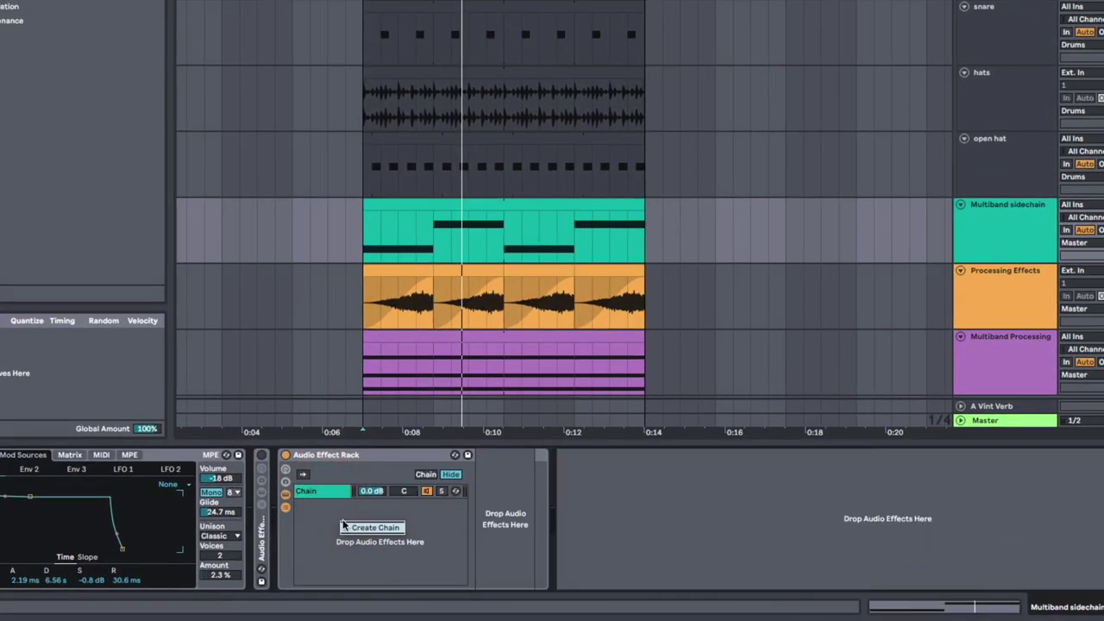
pyautogui.click(316, 491)
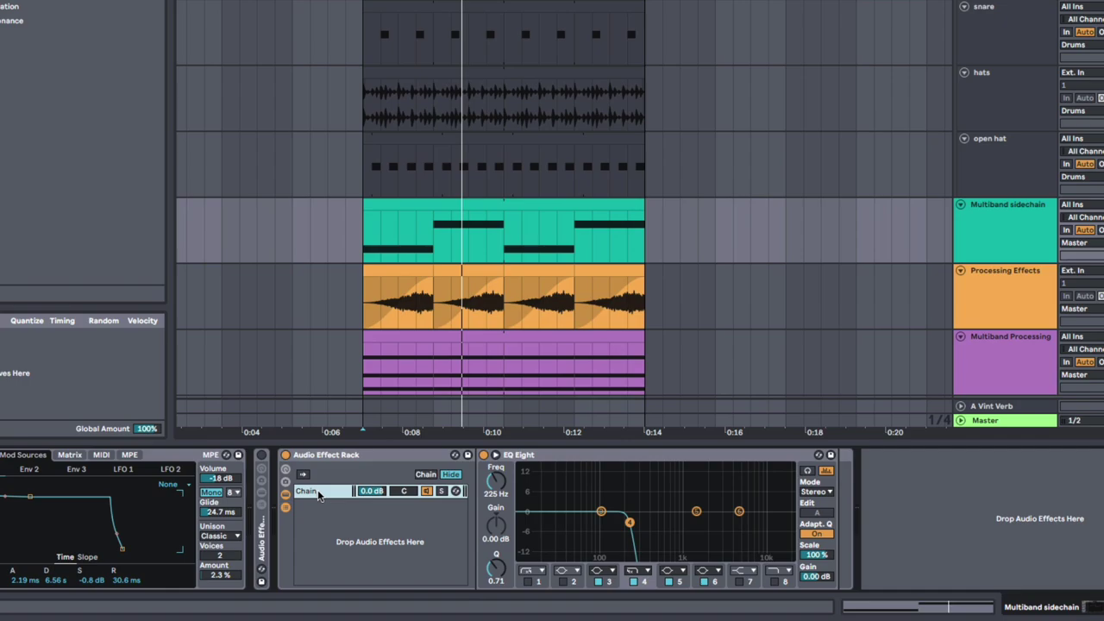
pyautogui.hotkey('ctrl', 'd')
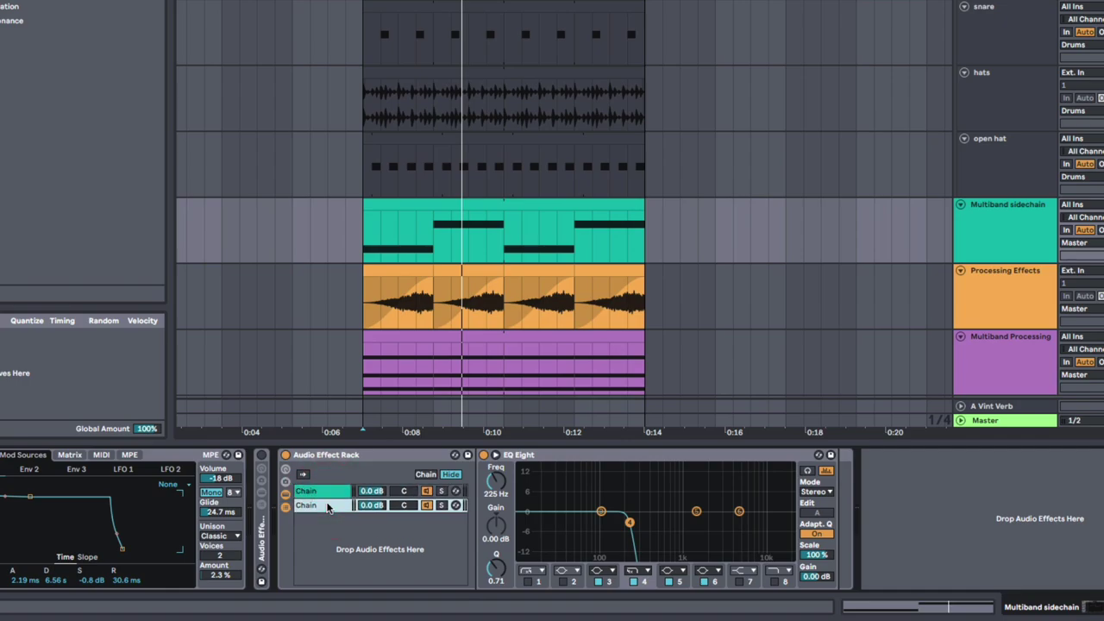
# Change band 4 of the duplicated chain's EQ Eight to a steep low-cut filter
pyautogui.click(330, 503)
pyautogui.click(329, 509)
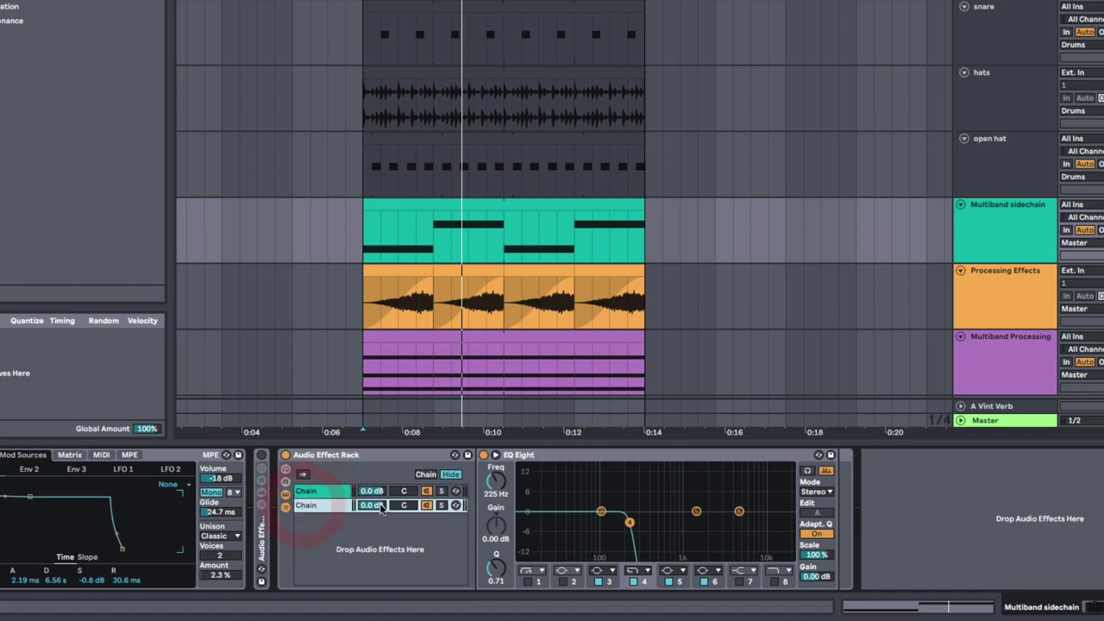
pyautogui.click(638, 571)
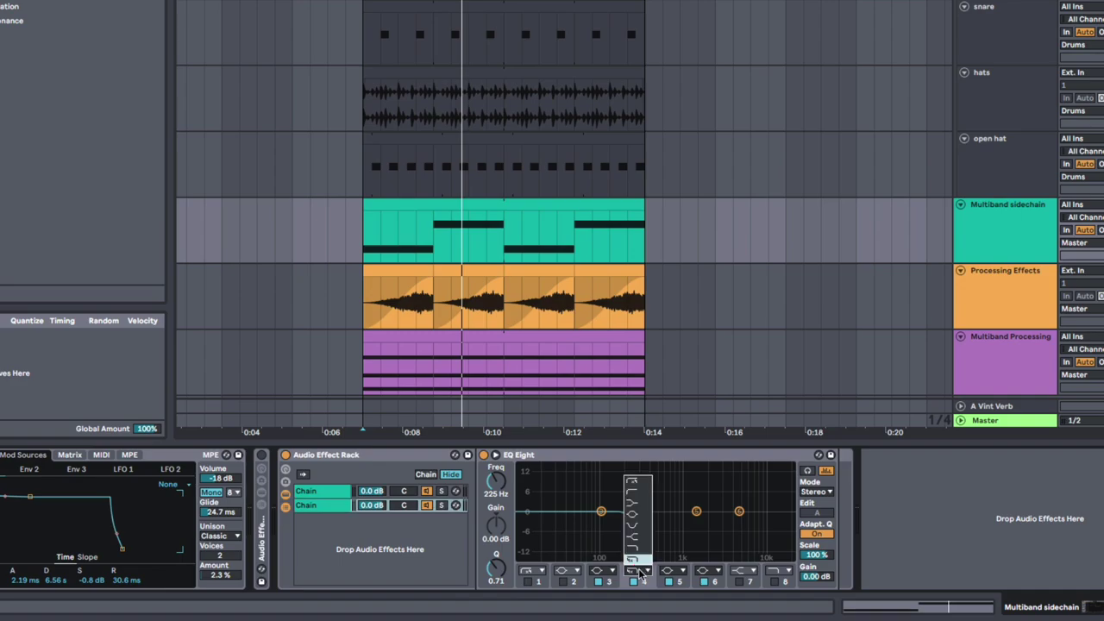
pyautogui.click(635, 484)
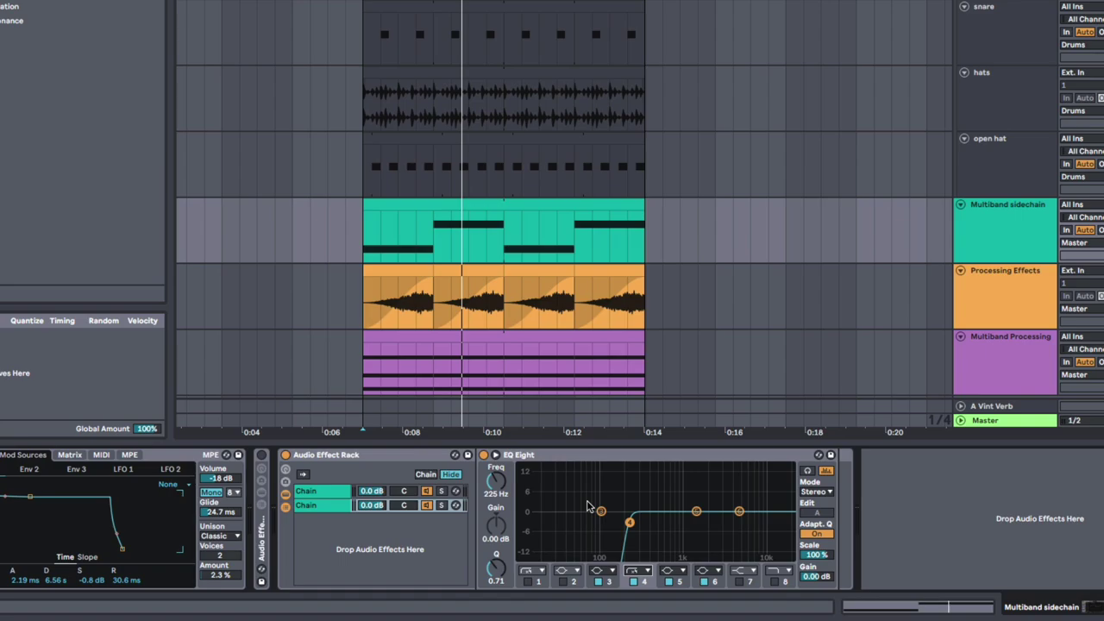
# Switch between the two chains to compare their high-cut and low-cut EQ curves
pyautogui.click(332, 506)
pyautogui.click(331, 506)
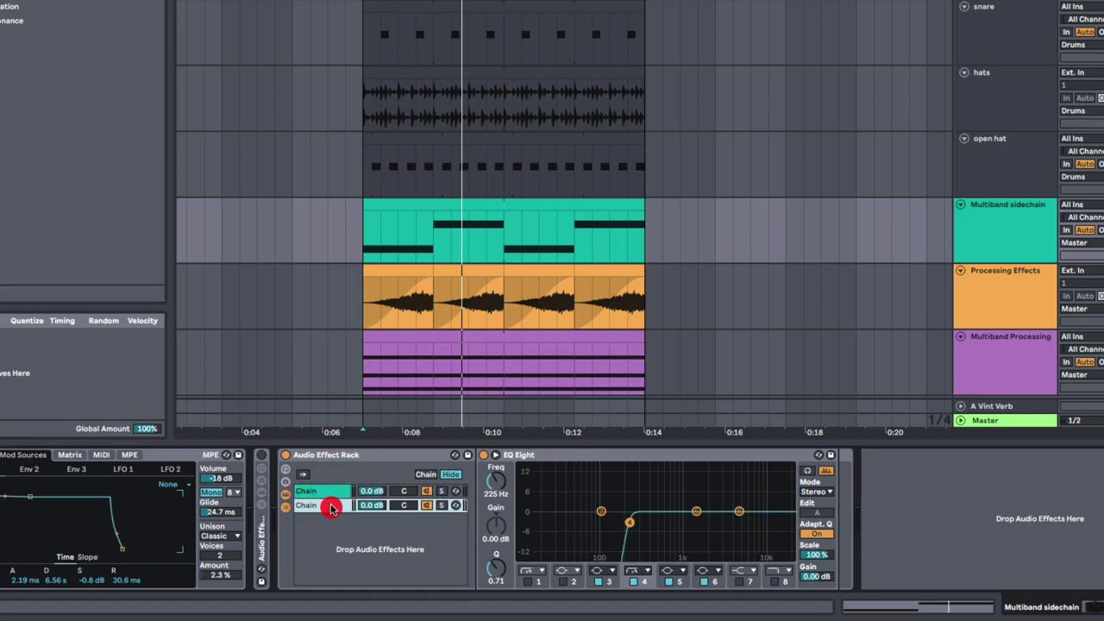
pyautogui.click(333, 494)
pyautogui.click(334, 508)
pyautogui.click(335, 492)
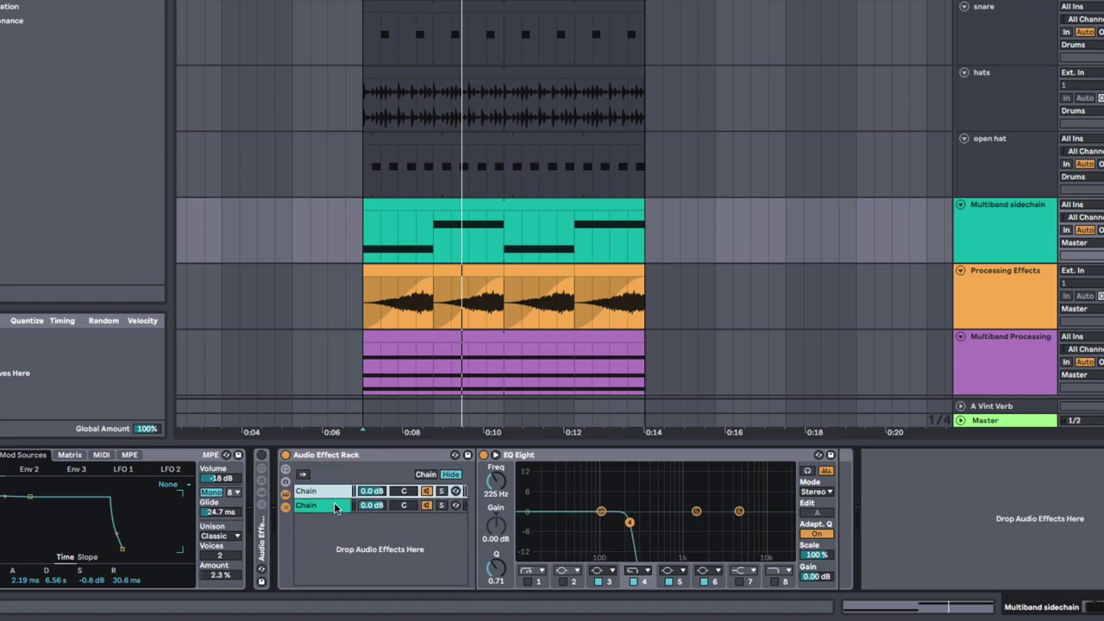
pyautogui.click(334, 505)
pyautogui.click(336, 493)
pyautogui.click(321, 508)
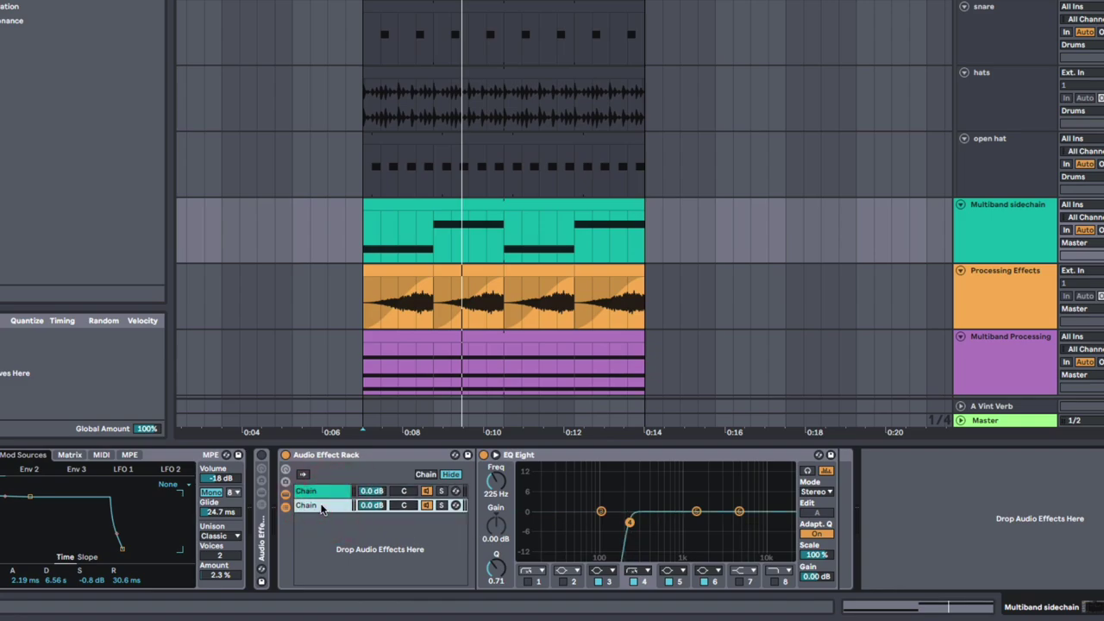
# Rename the first chain as Low end and the second chain as Tops
pyautogui.click(323, 493)
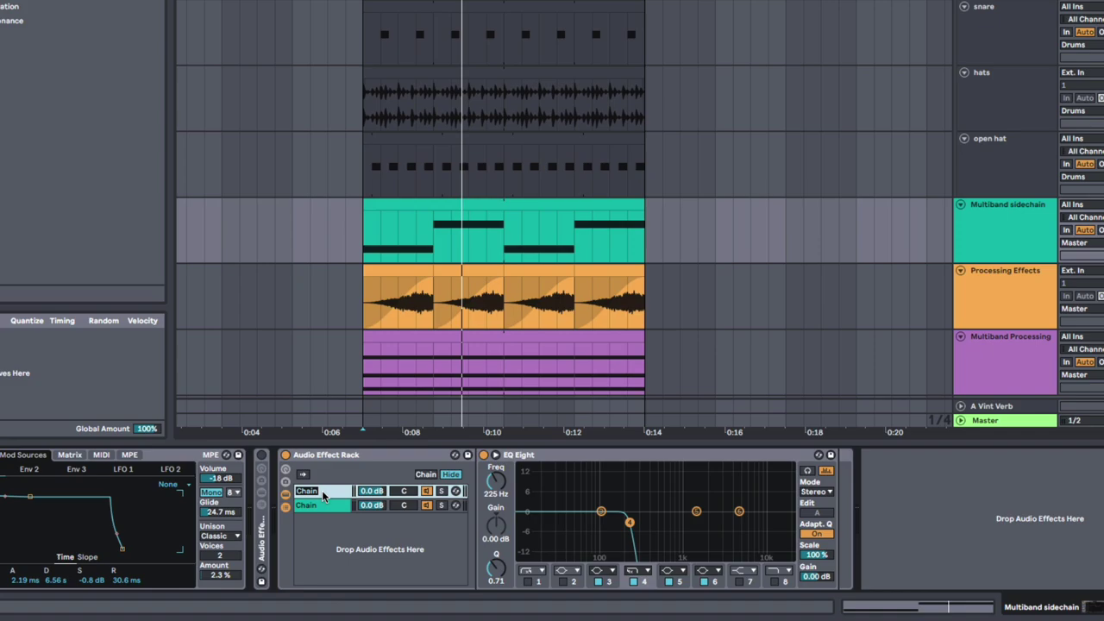
pyautogui.press('Up')
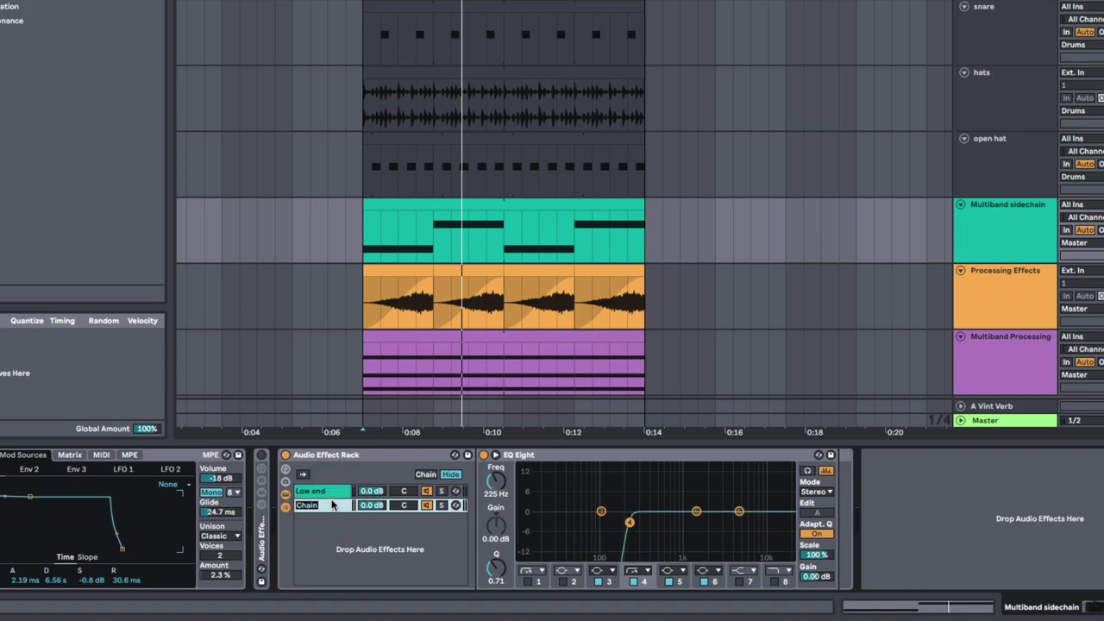
pyautogui.click(332, 505)
pyautogui.write('Tops')
pyautogui.hscroll(-3, 332, 505)
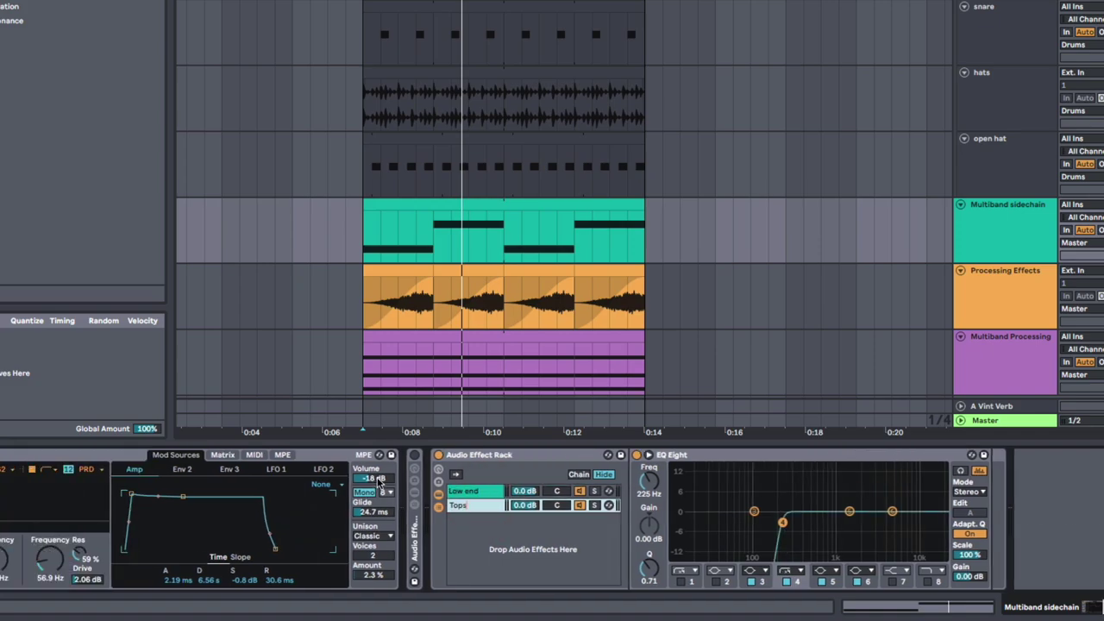
# Insert a Compressor in front of the EQ Eight on the Low end chain
pyautogui.click(350, 507)
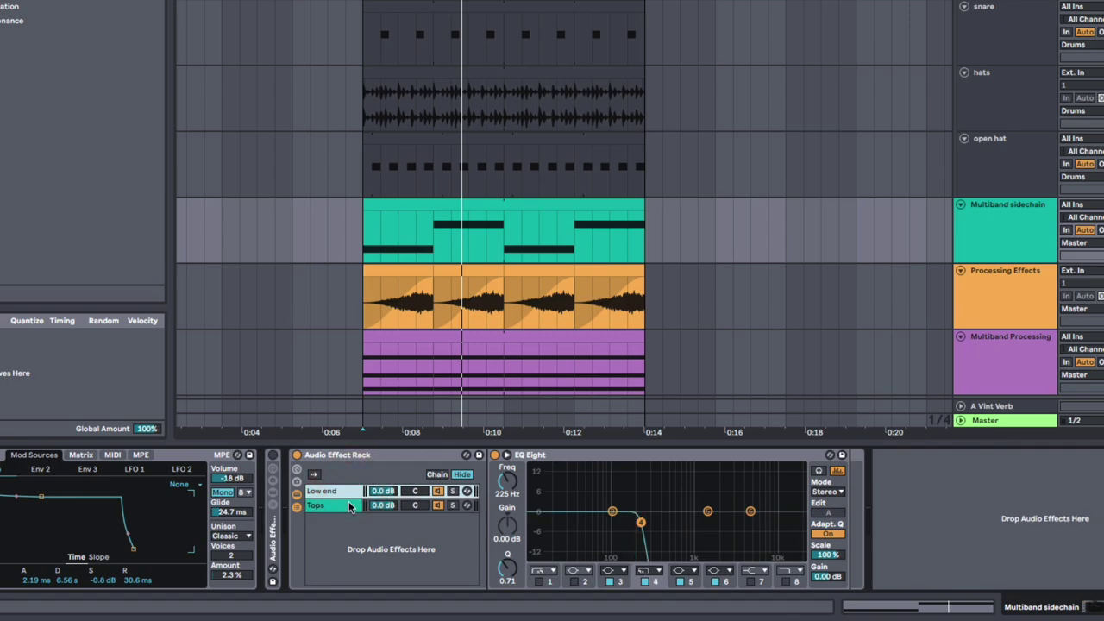
pyautogui.click(349, 493)
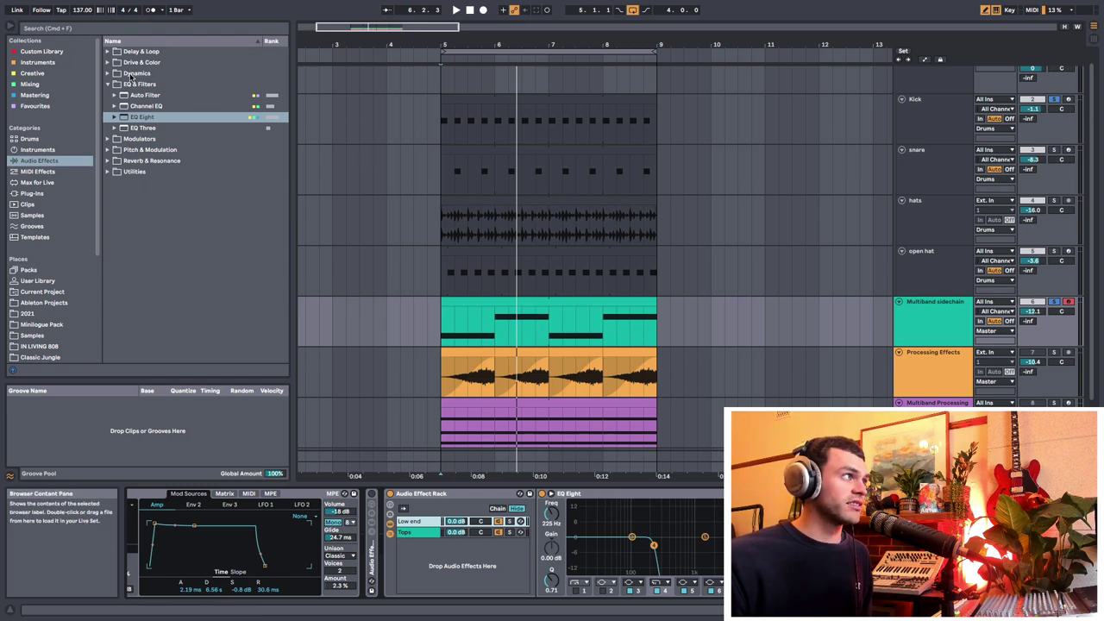
pyautogui.press('space')
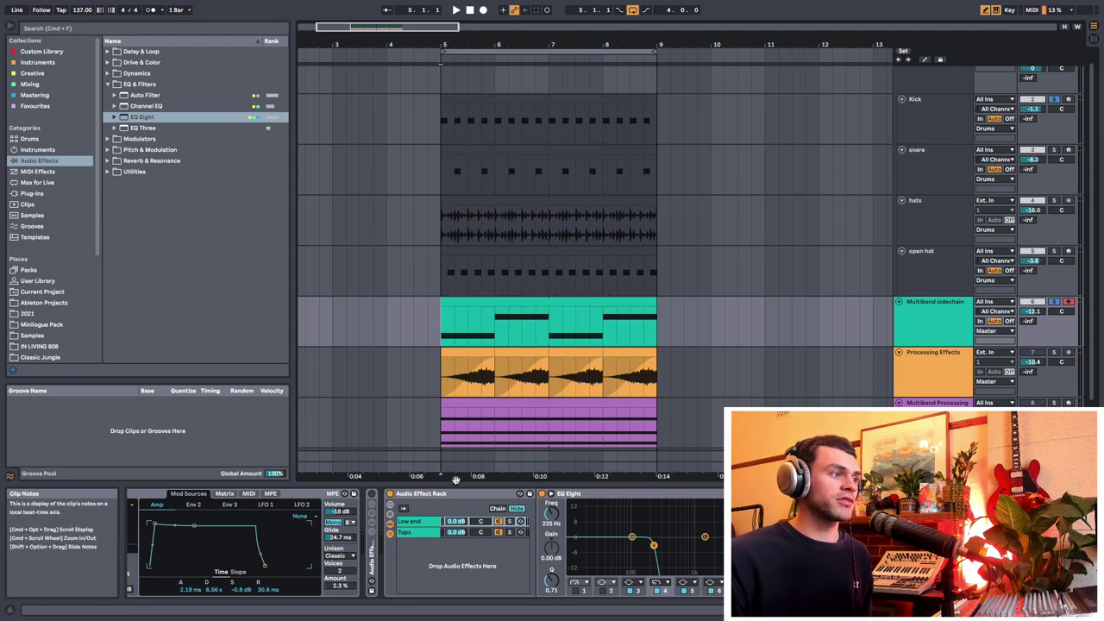
pyautogui.click(432, 521)
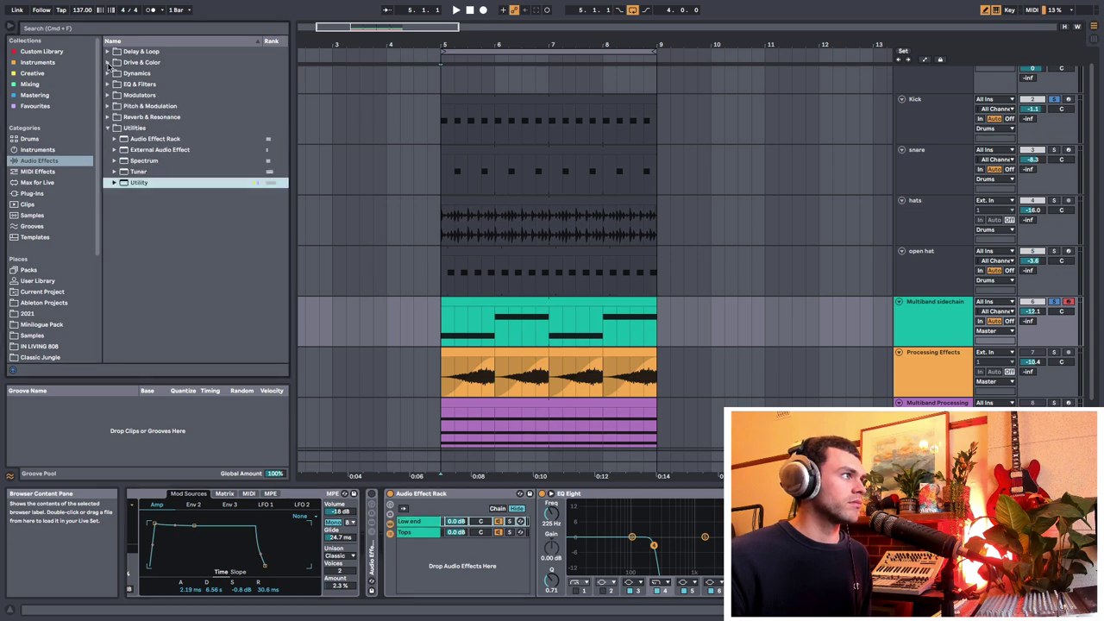
pyautogui.click(108, 73)
pyautogui.moveTo(148, 85); pyautogui.dragTo(545, 553)
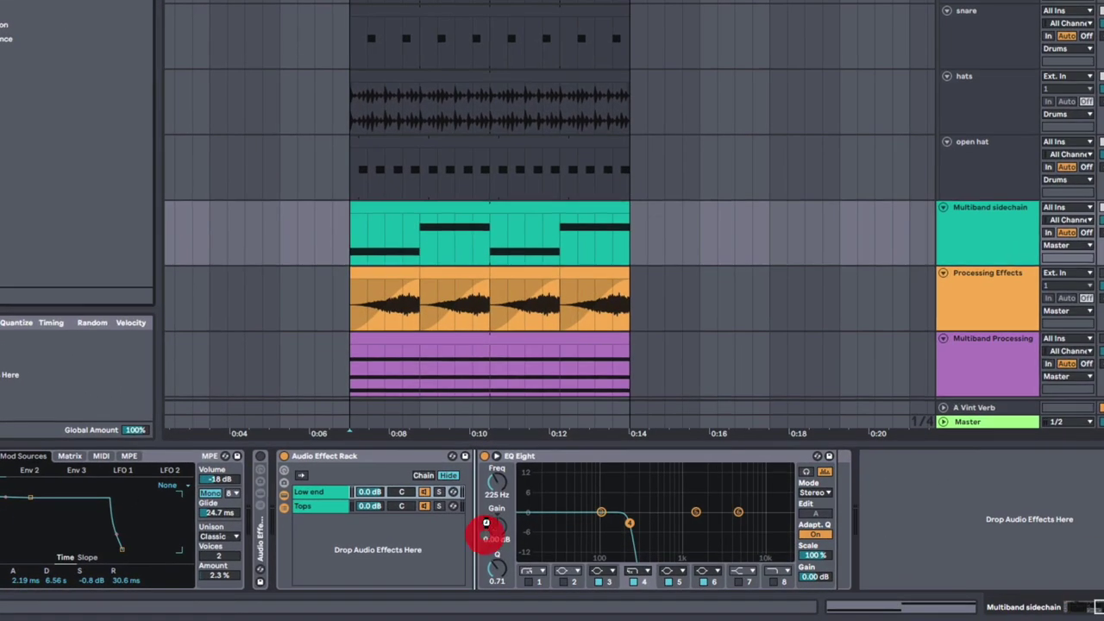
pyautogui.moveTo(486, 523); pyautogui.dragTo(488, 521)
# Expand the Compressor's sidechain section and enable Sidechain with Kick as the audio source
pyautogui.click(492, 456)
pyautogui.click(492, 469)
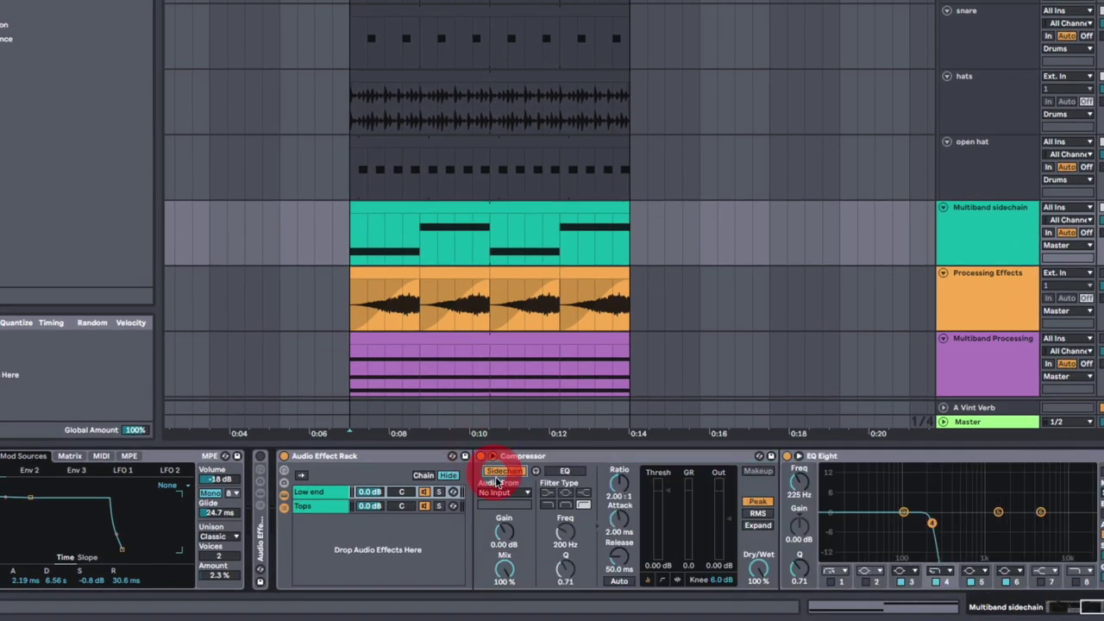
pyautogui.click(505, 492)
pyautogui.click(505, 382)
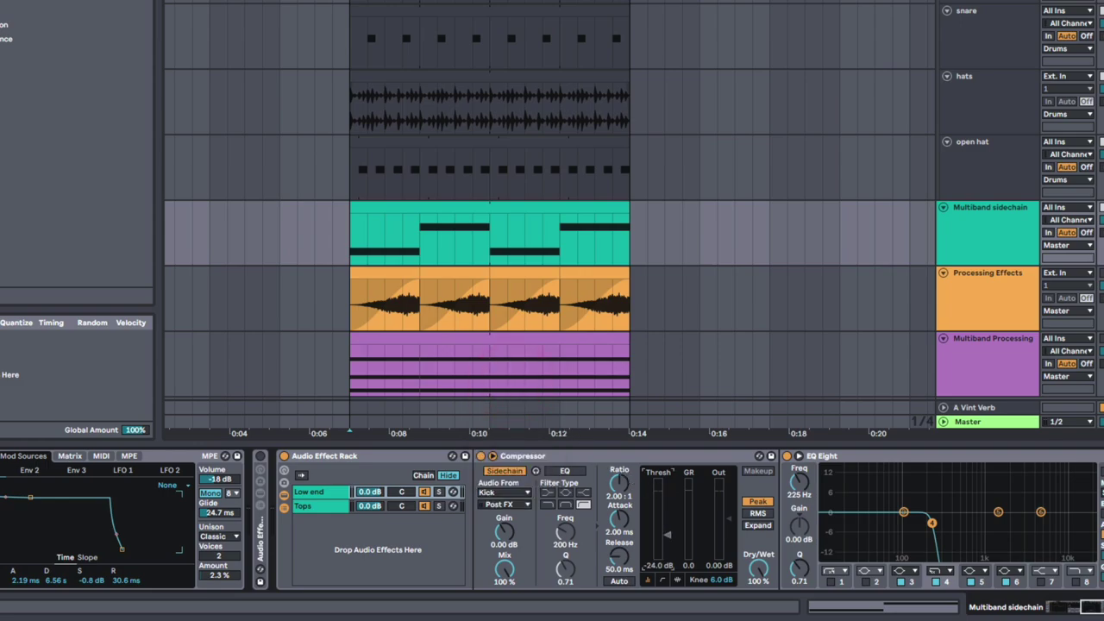
# Play the loop with the Low end chain soloed and lower the Compressor's threshold to -34.2 dB
pyautogui.press('space')
pyautogui.click(438, 492)
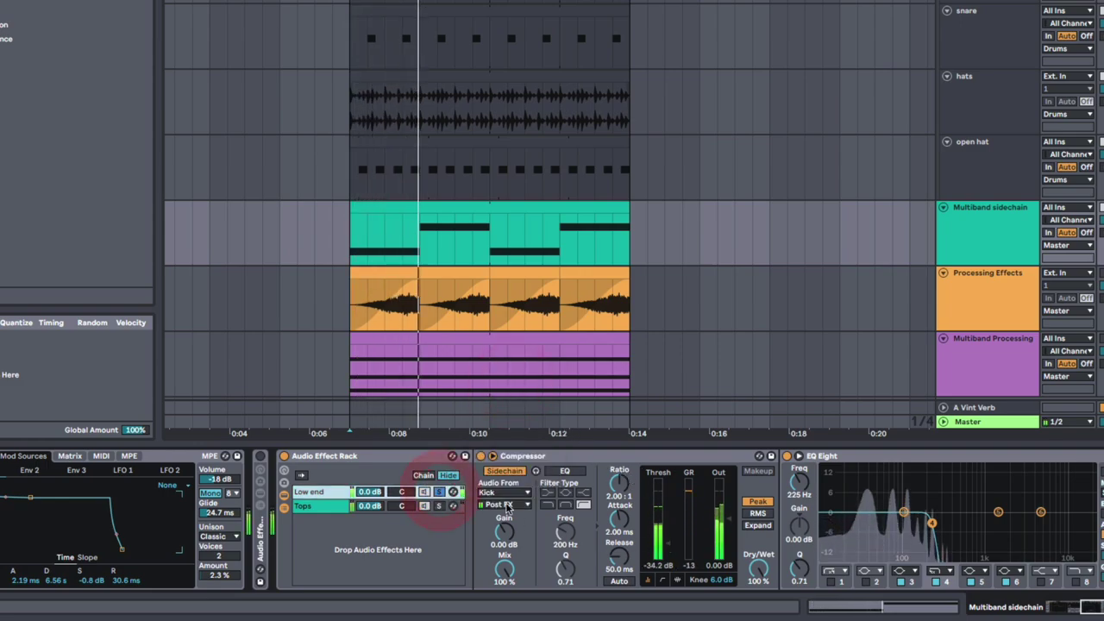
# Lower the Low end Compressor's threshold to -56.2 dB while the loop plays
pyautogui.hscroll(1, 507, 509)
pyautogui.moveTo(633, 543); pyautogui.dragTo(633, 557)
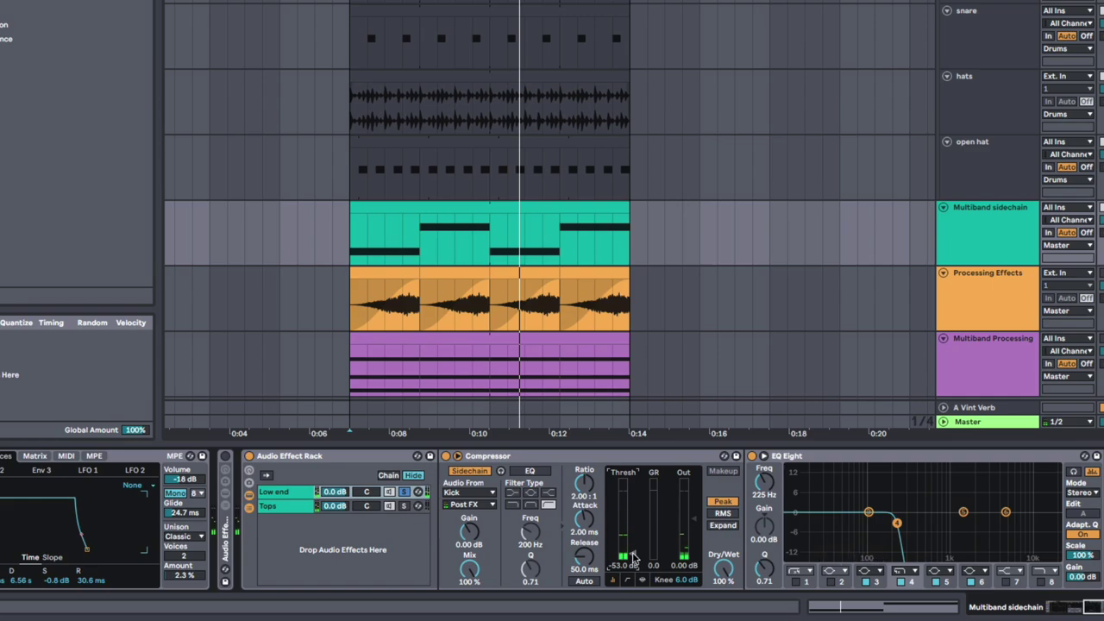
pyautogui.press('space')
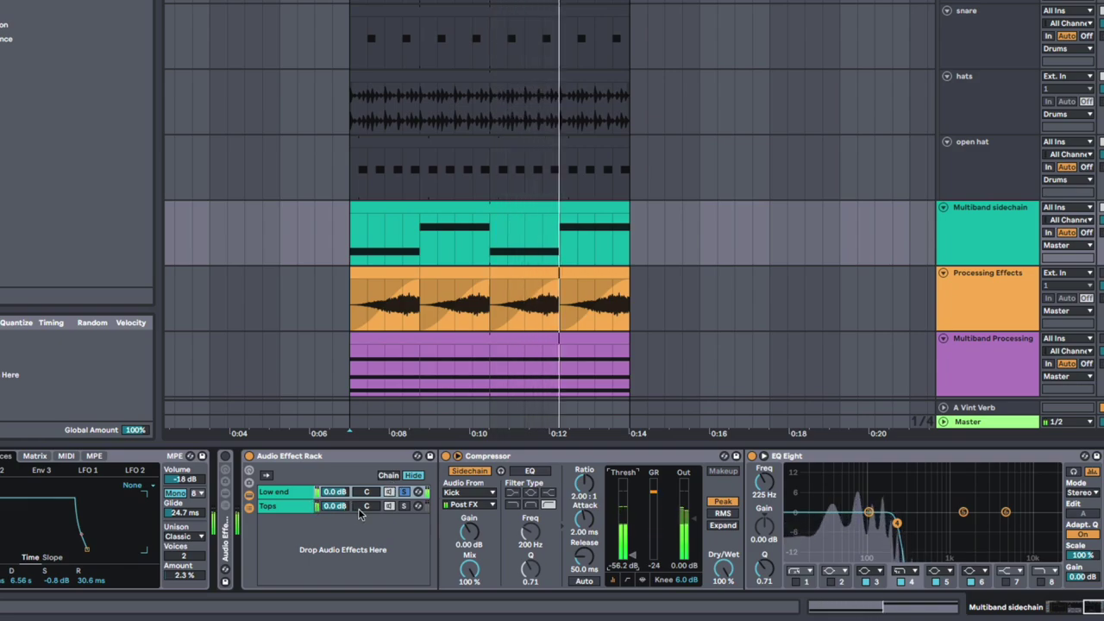
pyautogui.press('space')
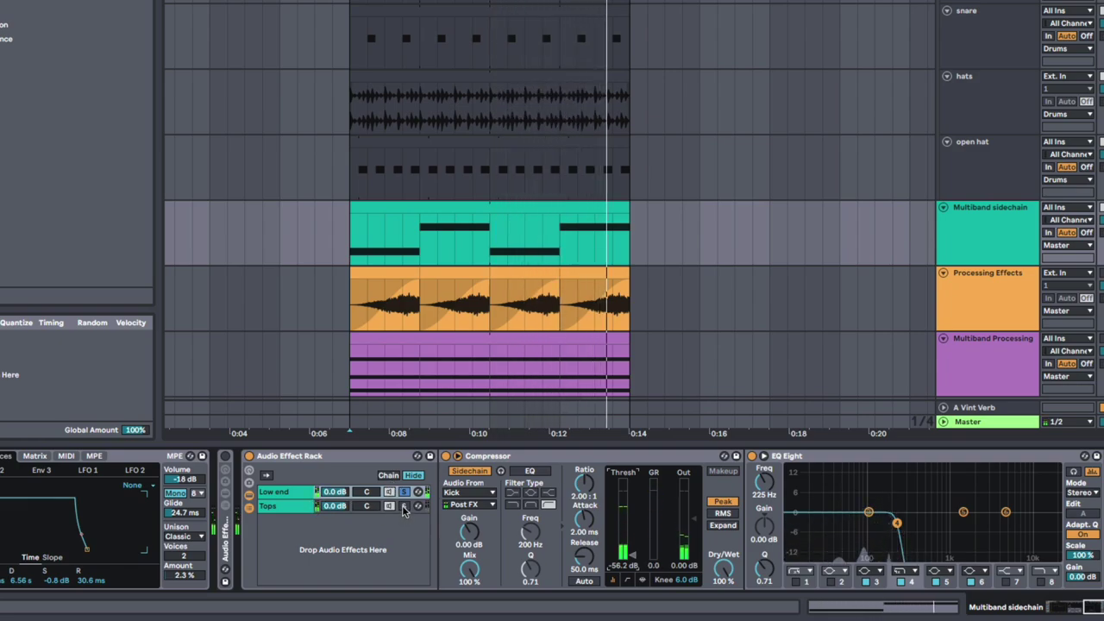
# Take the Low end chain out of solo and lower the Tops chain's volume to -9.0 dB, playing the loop
pyautogui.click(404, 492)
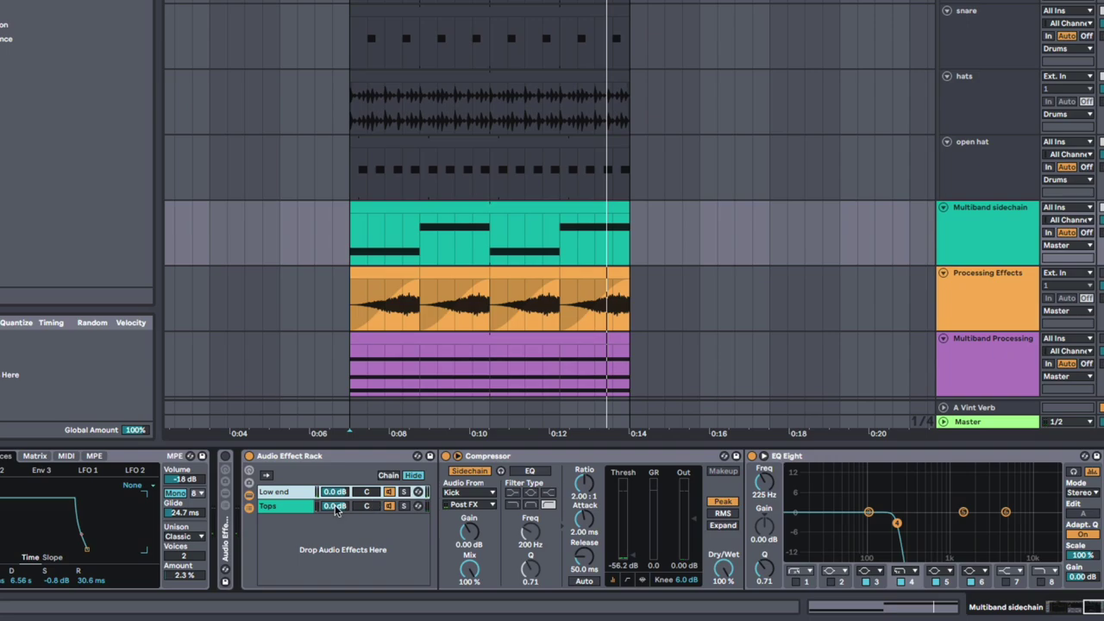
pyautogui.moveTo(336, 507); pyautogui.dragTo(336, 532)
pyautogui.press('space')
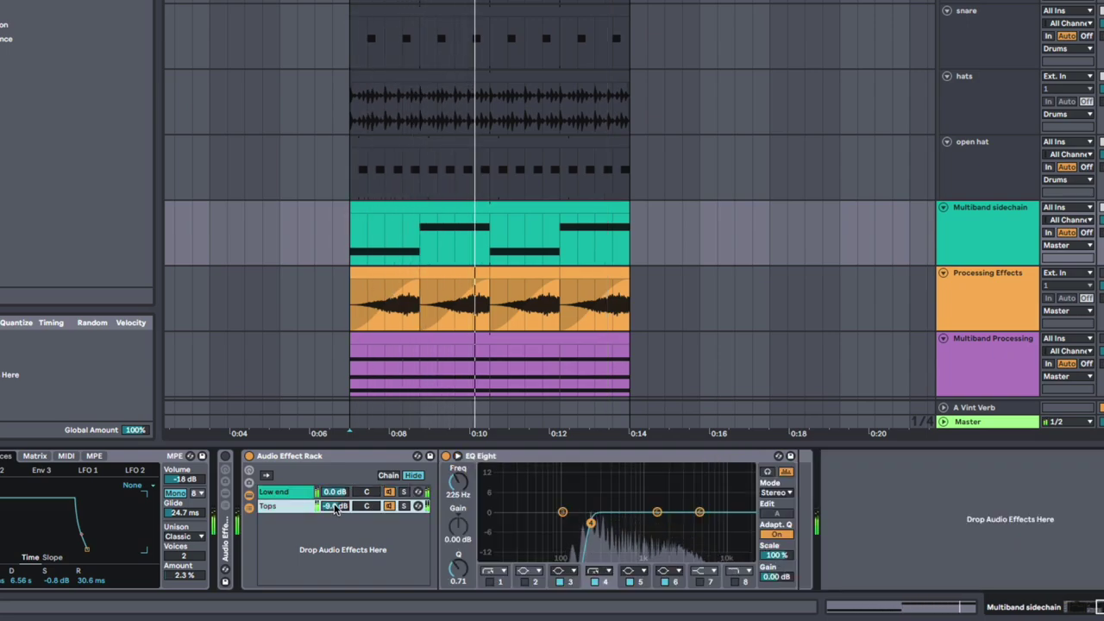
# Audition the Tops chain on its own and clear its solo
pyautogui.press('space')
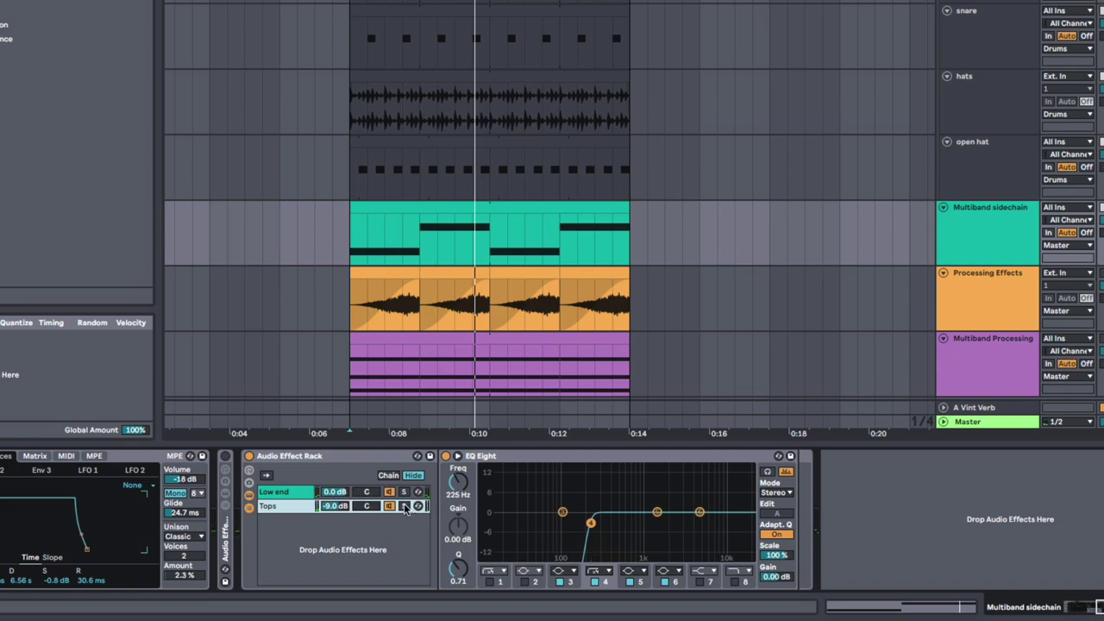
pyautogui.press('space')
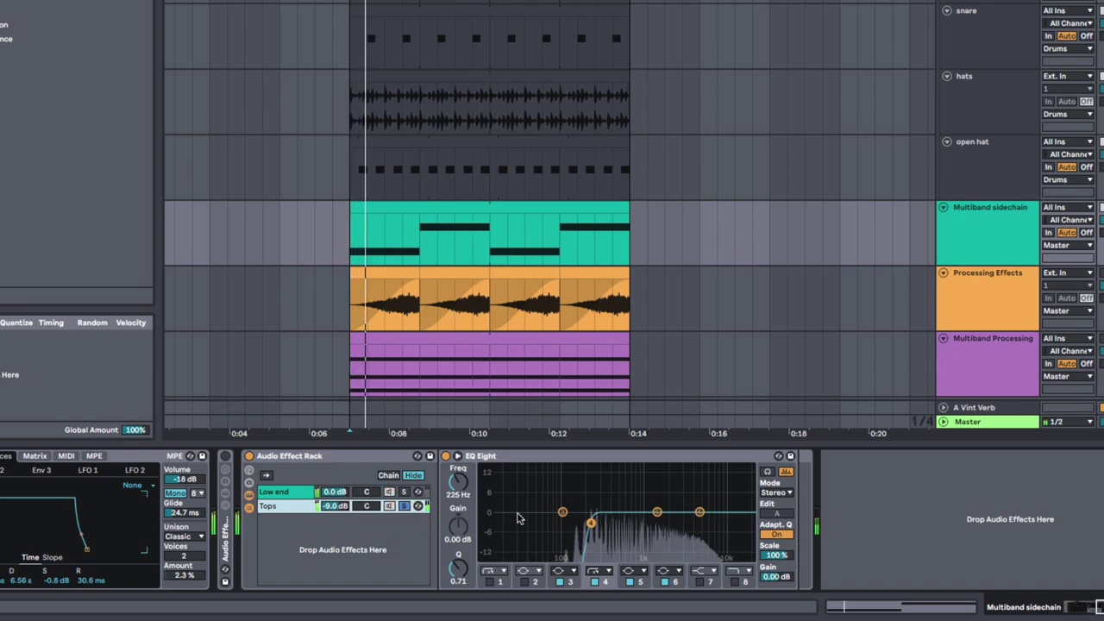
pyautogui.click(403, 507)
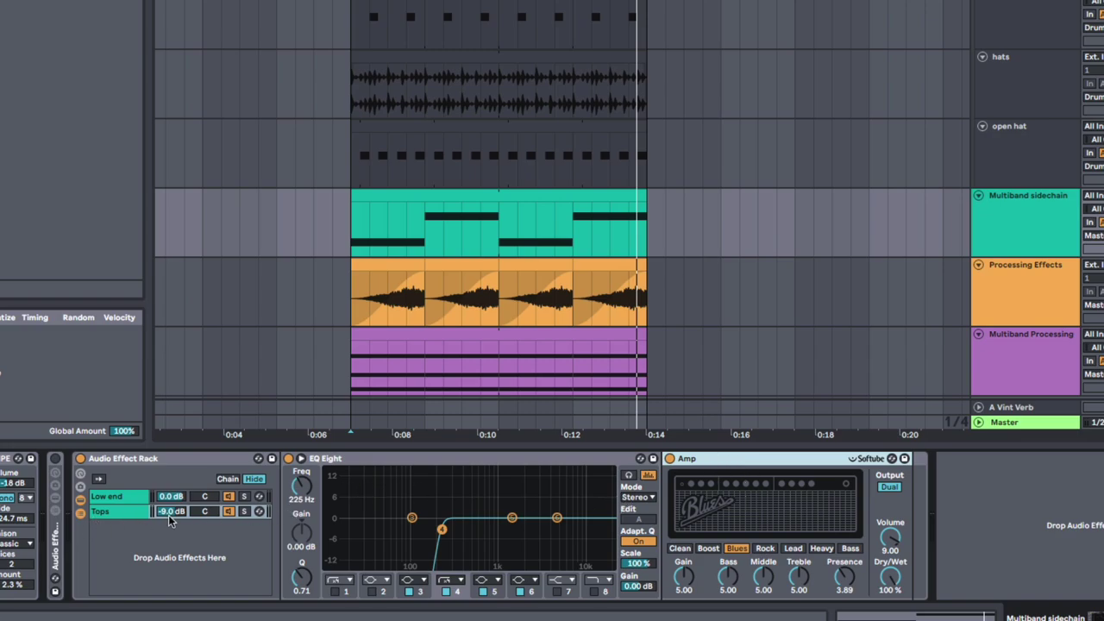
# Play the loop, lower the Tops chain's volume to -10.2 dB and compare the sound with the Amp bypassed and active
pyautogui.press('space')
pyautogui.moveTo(183, 512); pyautogui.dragTo(183, 522)
pyautogui.click(679, 462)
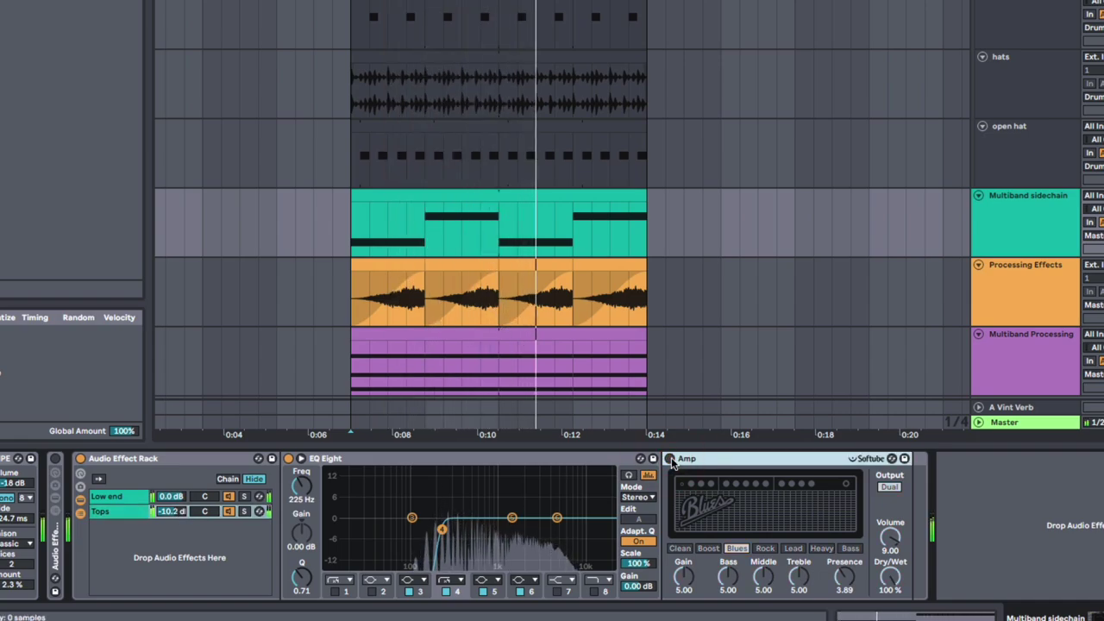
pyautogui.click(735, 460)
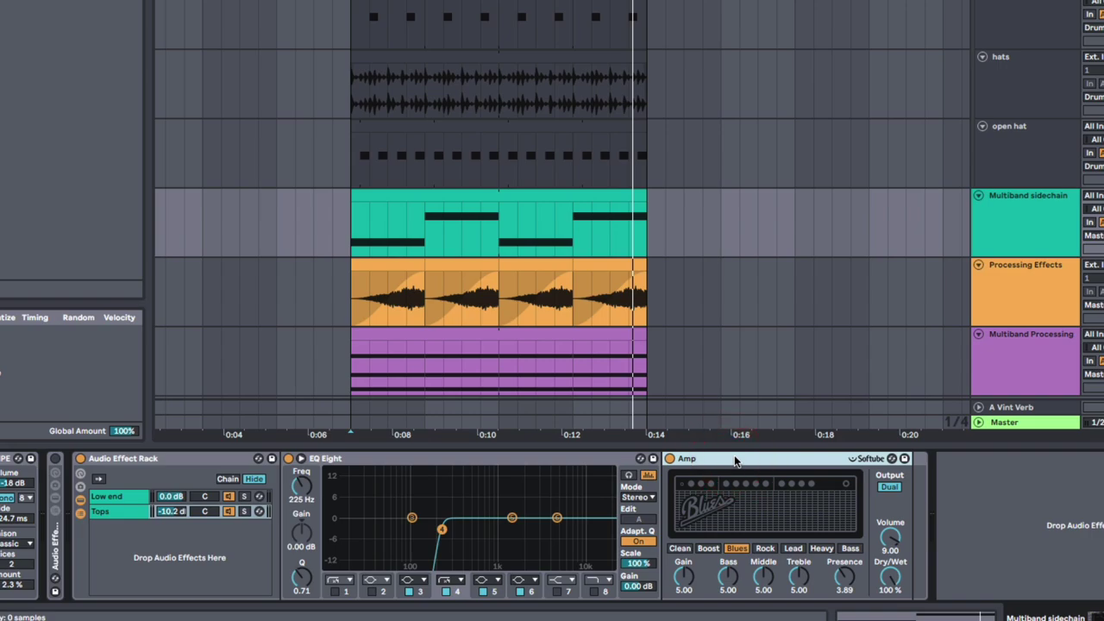
# Insert a Phaser-Flanger after the Amp on the Tops chain and set its Amount to 25%
pyautogui.hscroll(-2, 734, 457)
pyautogui.hscroll(3, 734, 457)
pyautogui.click(35, 4)
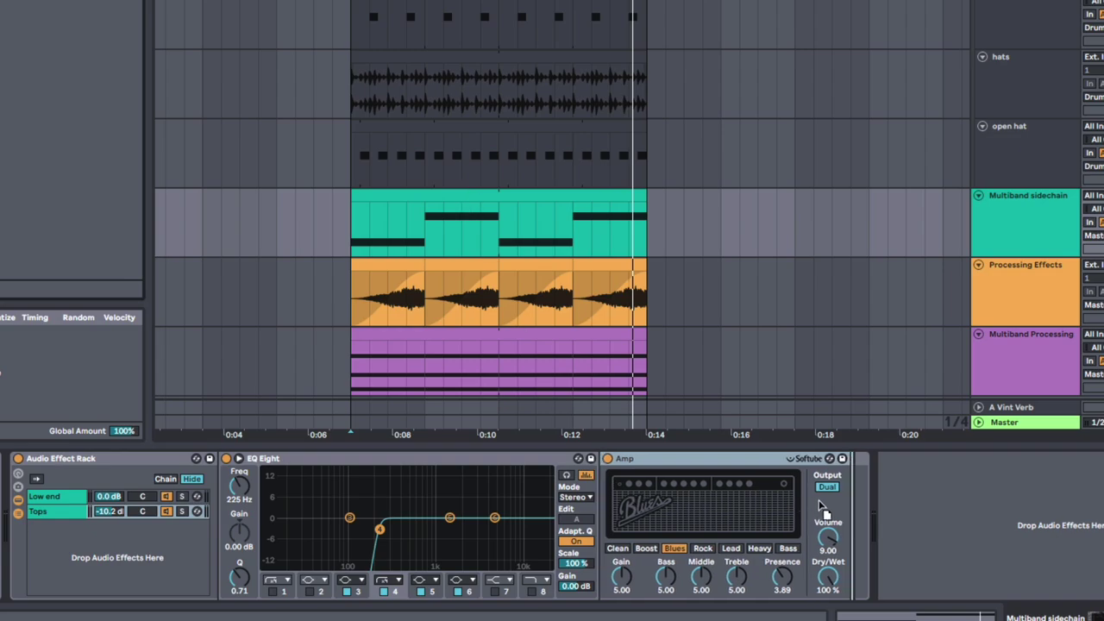
pyautogui.moveTo(858, 496); pyautogui.dragTo(862, 494)
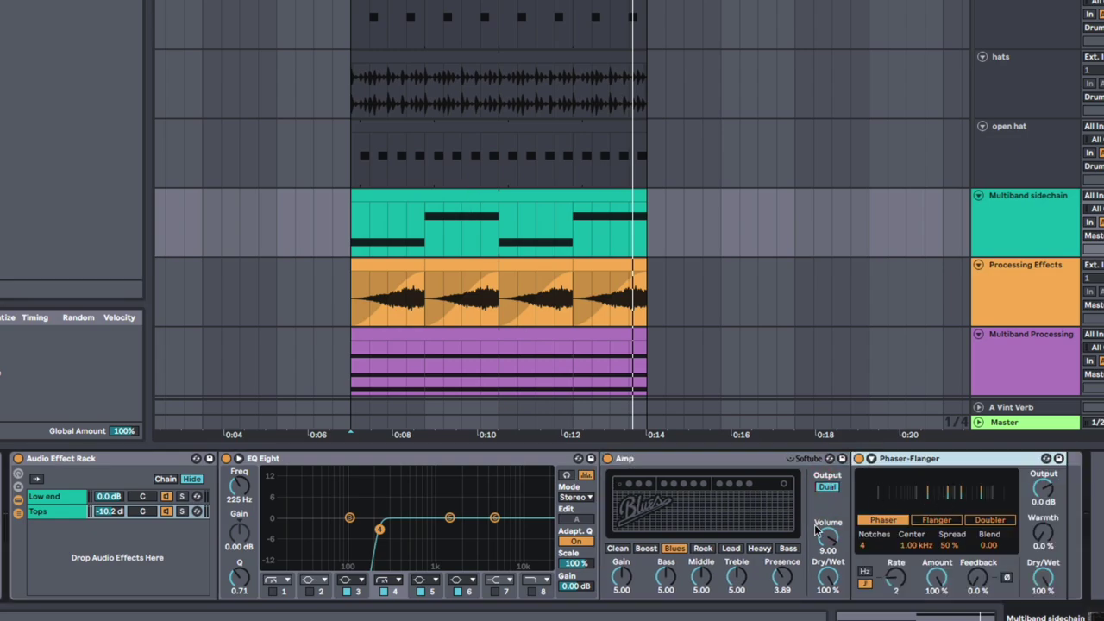
pyautogui.moveTo(944, 583); pyautogui.dragTo(945, 612)
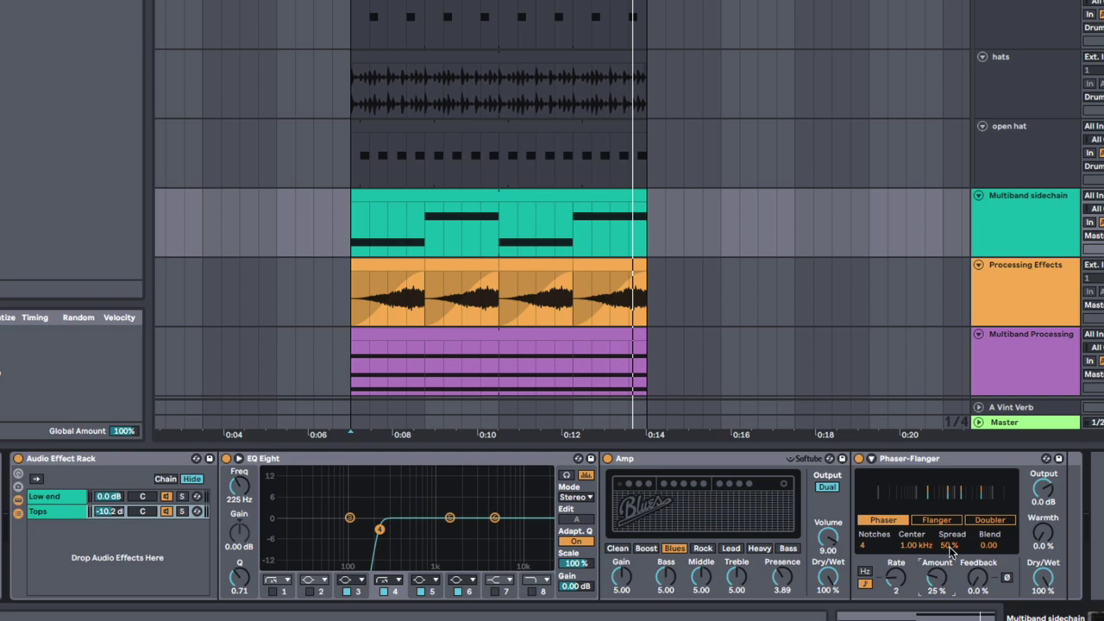
# Play the loop and try the Phaser-Flanger's Flanger and Doubler modes while adjusting the Amount
pyautogui.press('space')
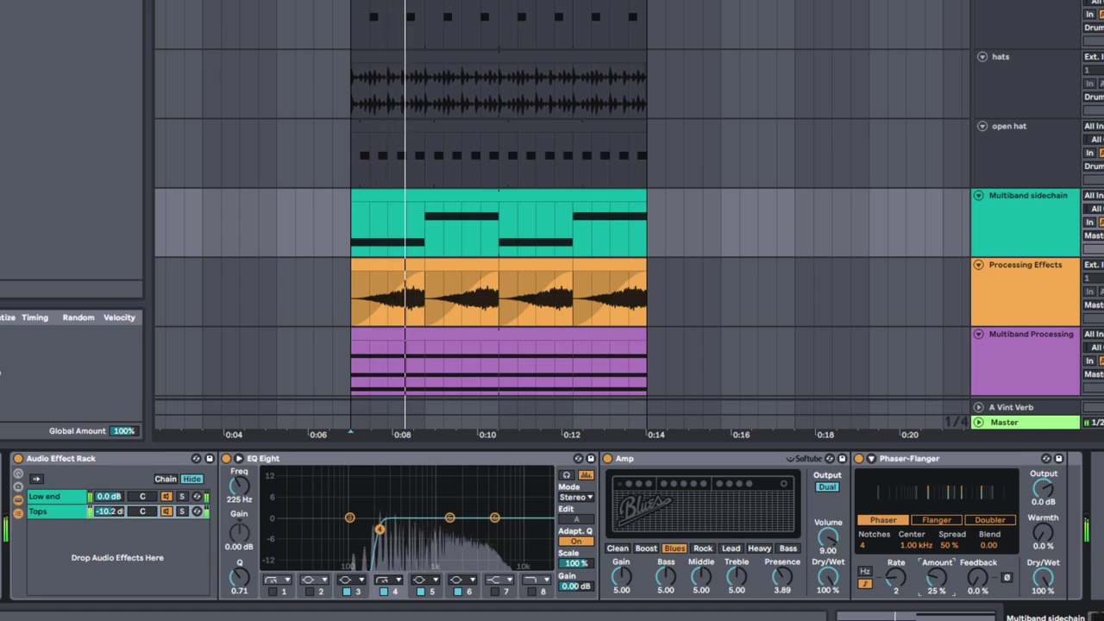
pyautogui.click(945, 523)
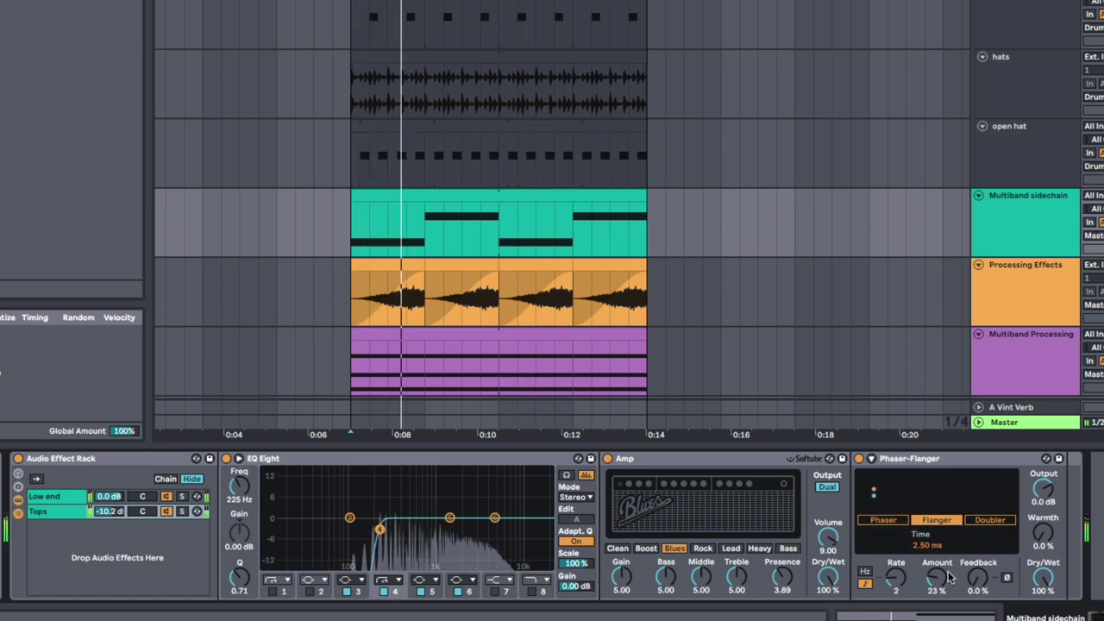
pyautogui.click(984, 522)
pyautogui.moveTo(936, 578)
pyautogui.mouseDown()
pyautogui.moveTo(937, 561)
pyautogui.moveTo(936, 576)
pyautogui.mouseUp()
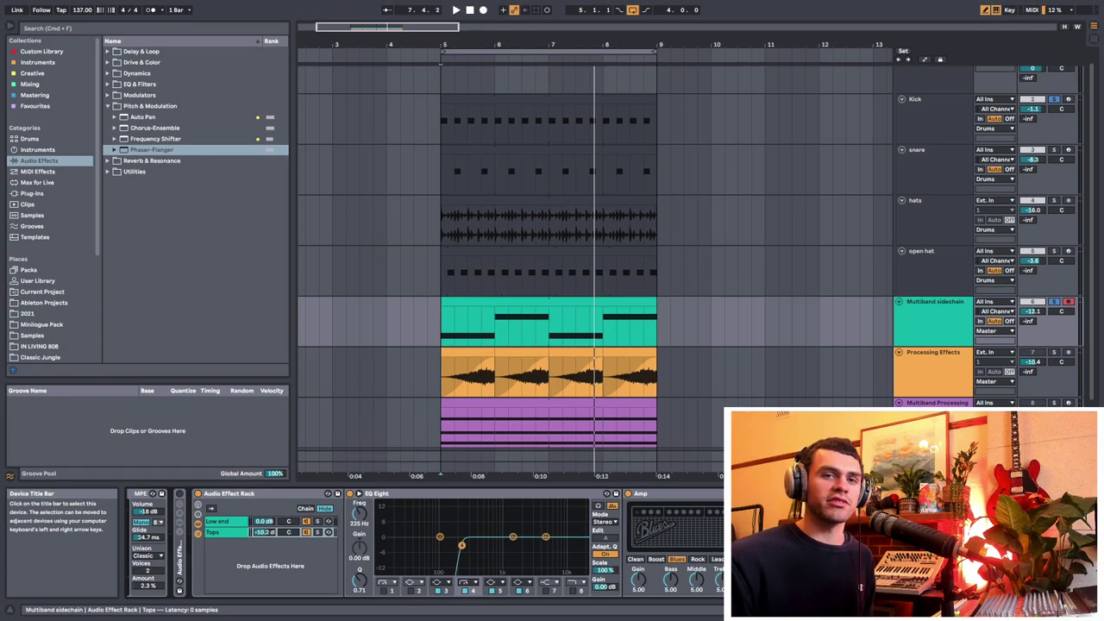
# Play the loop and clear the track solos to hear the processed synth in the full mix
pyautogui.press('space')
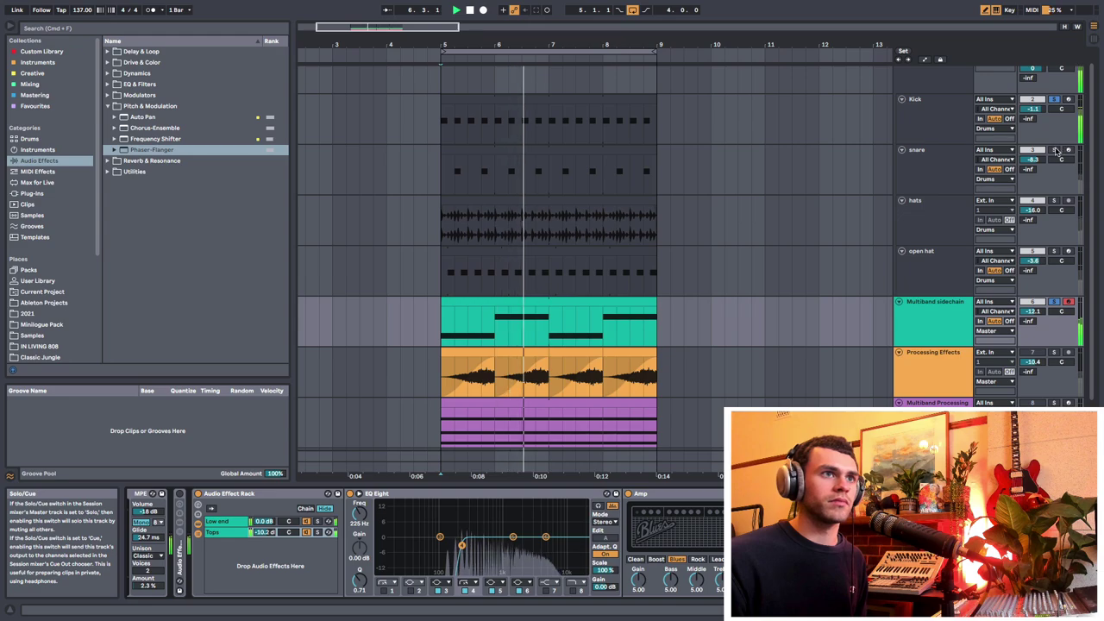
pyautogui.click(1053, 151)
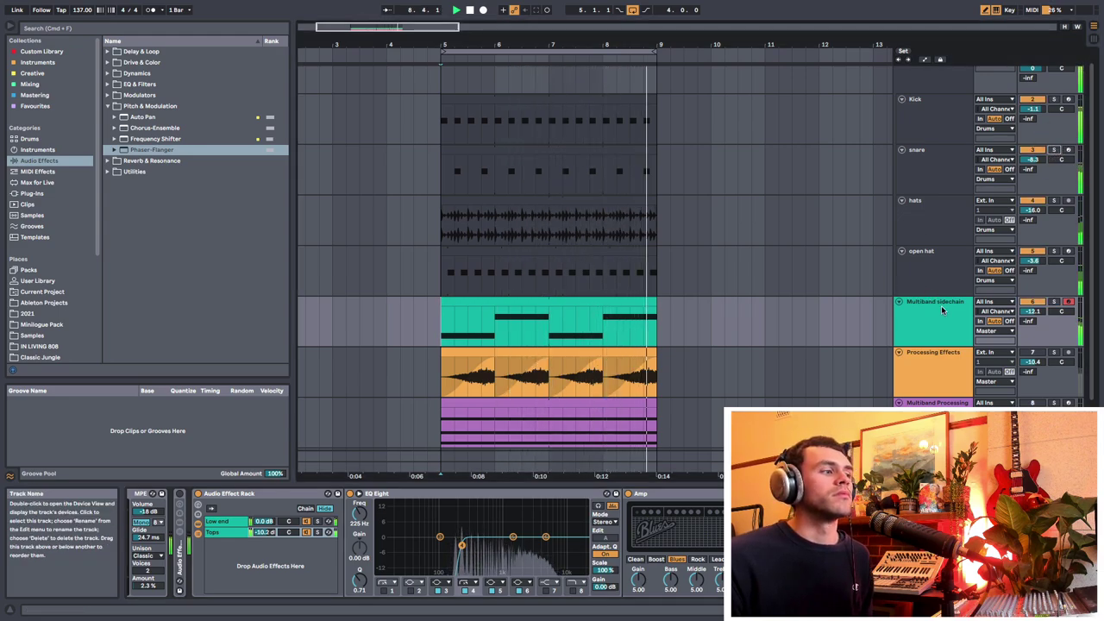
# Select the Processing Effects track and examine its Auto Filter and the Audio Effect Rack with parallel and Dry chains
pyautogui.click(930, 334)
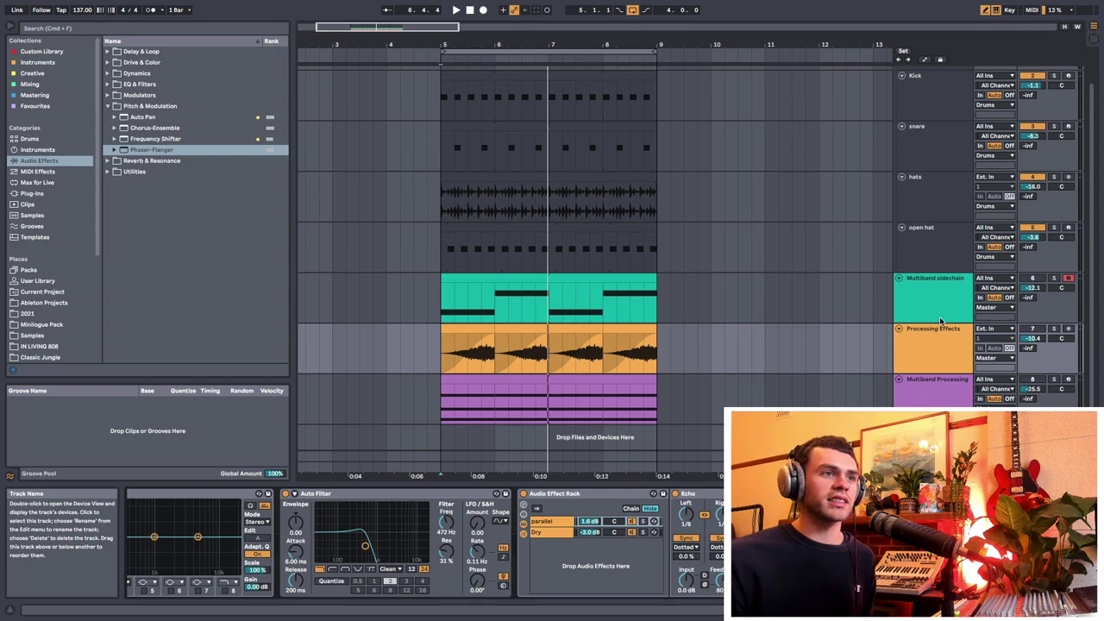
pyautogui.click(941, 336)
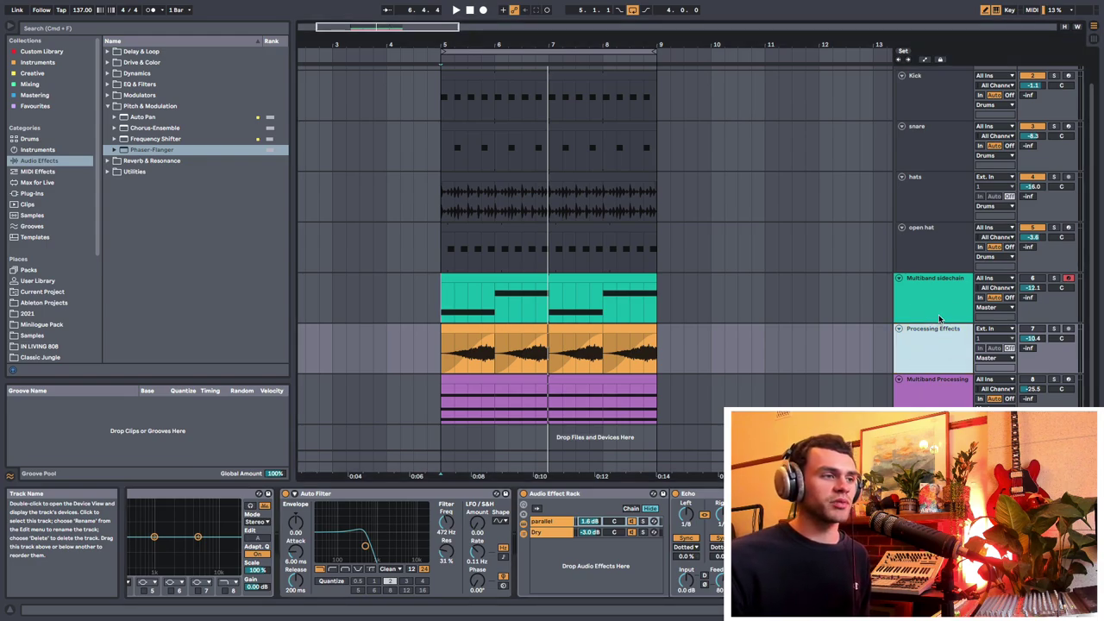
pyautogui.doubleClick(581, 495)
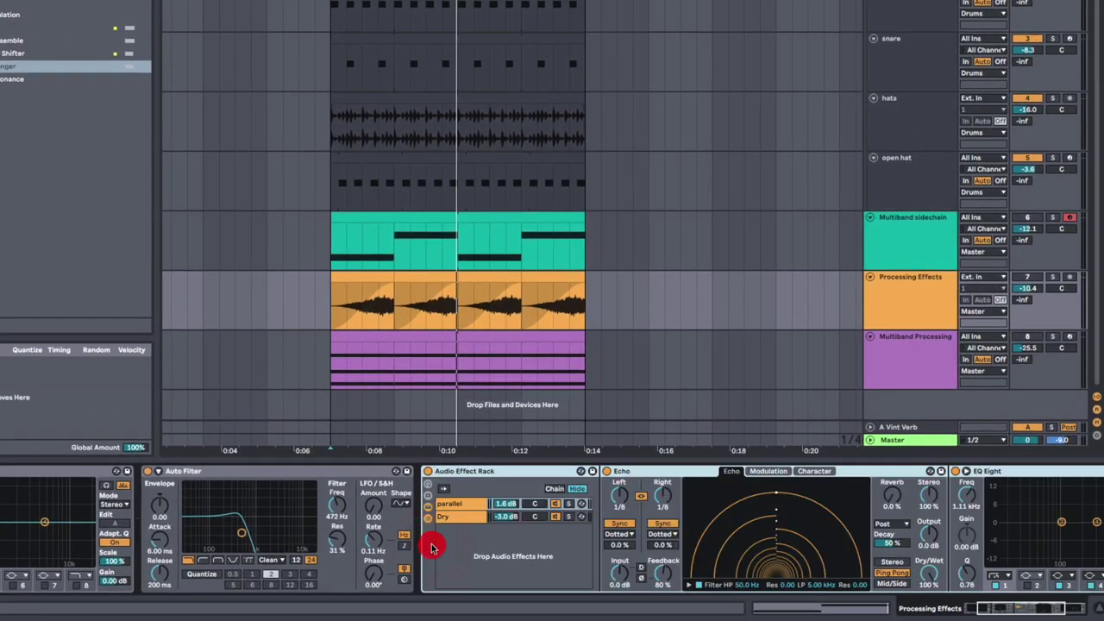
pyautogui.hscroll(3, 494, 497)
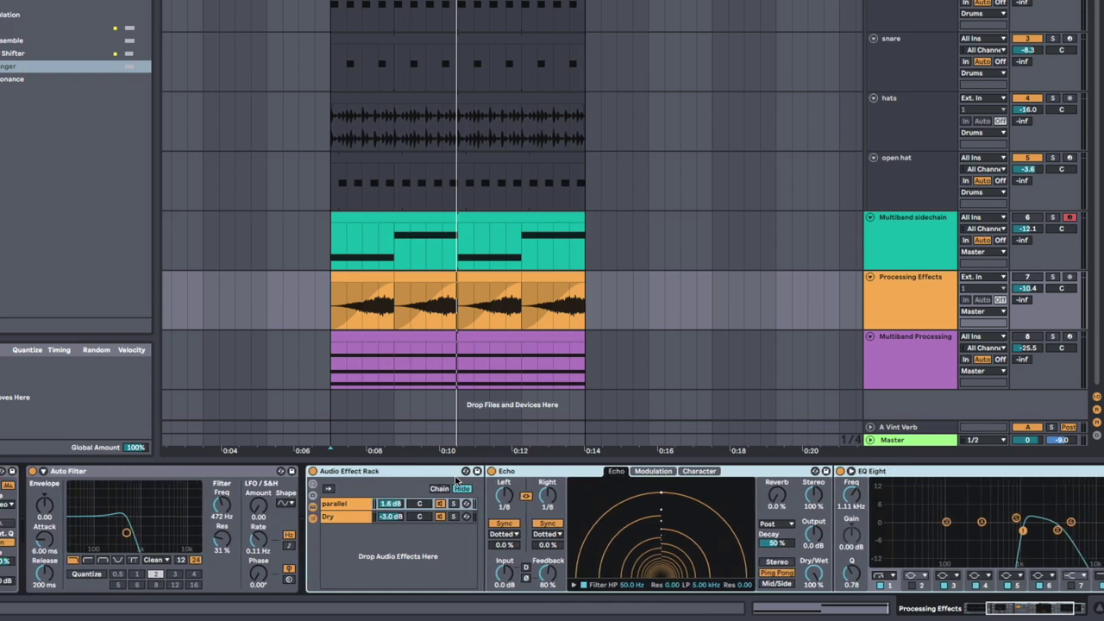
pyautogui.hscroll(-1, 449, 476)
pyautogui.hscroll(3, 436, 479)
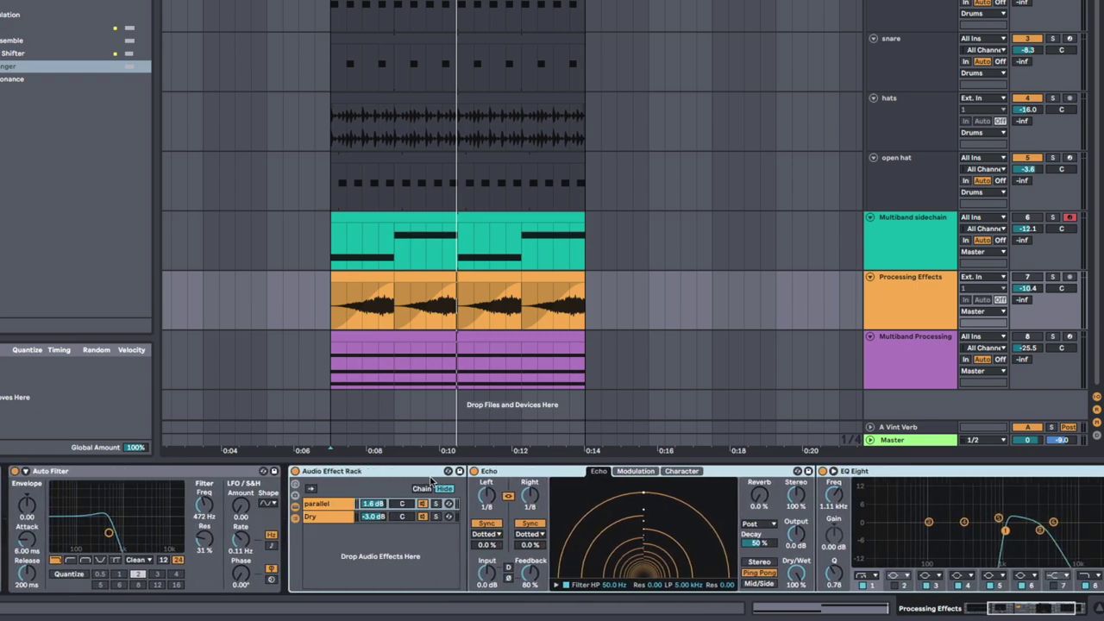
pyautogui.hscroll(-6, 435, 474)
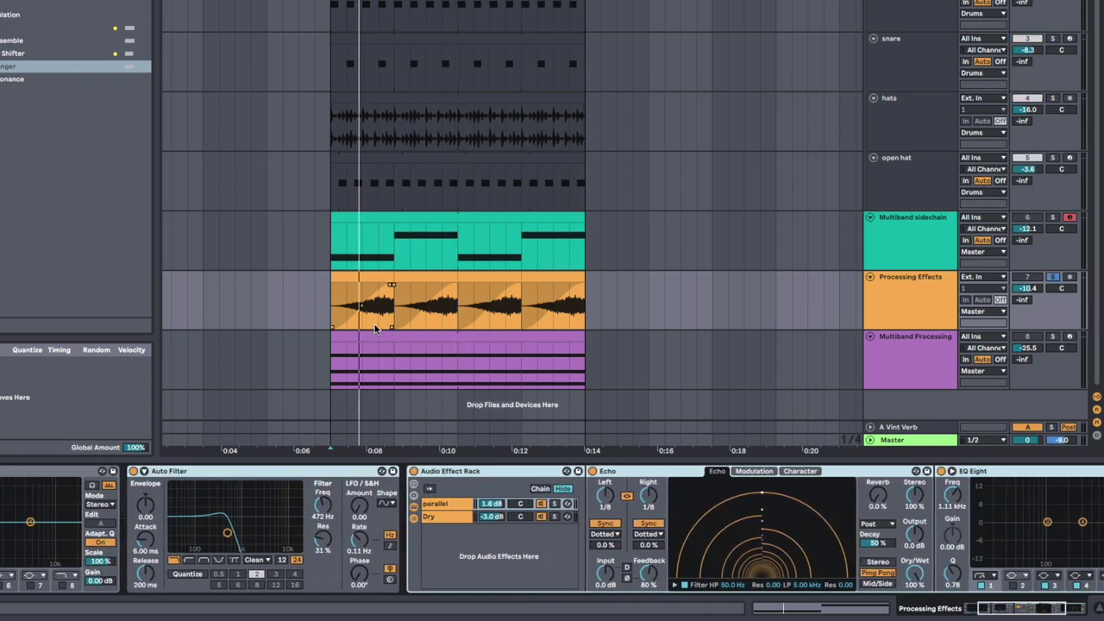
# Play the soloed Processing Effects track with the Audio Effect Rack and Auto Filter bypassed
pyautogui.press('0')
pyautogui.press('space')
pyautogui.keyDown('super'); pyautogui.click(362, 472); pyautogui.keyUp('super')
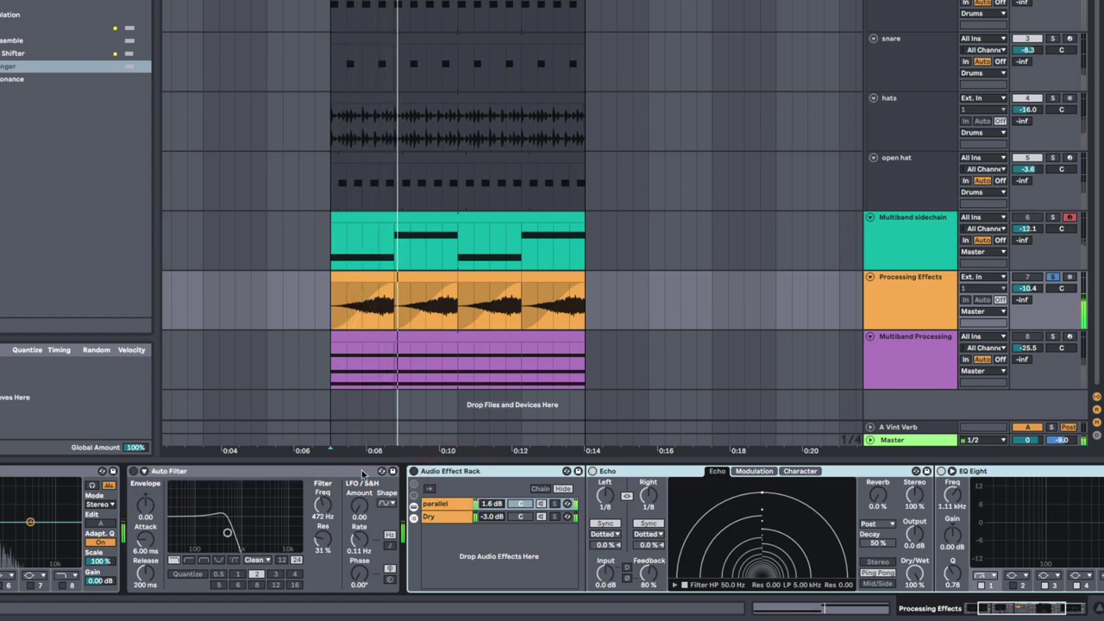
# Reactivate the Auto Filter and raise its cutoff frequency to 647 Hz while the track plays
pyautogui.click(362, 472)
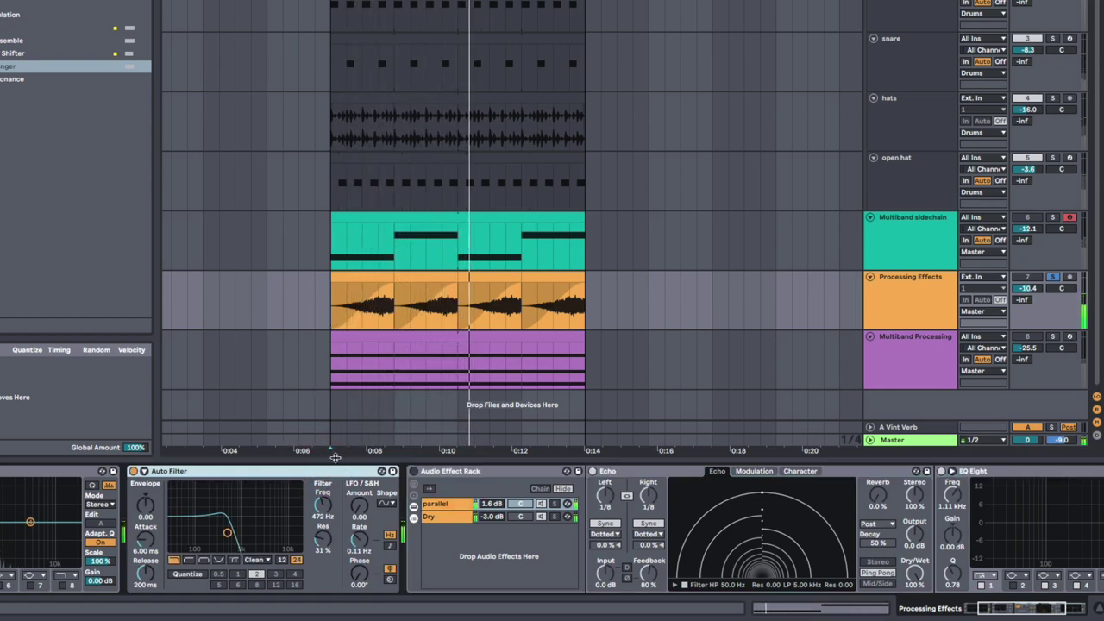
pyautogui.moveTo(323, 506); pyautogui.dragTo(322, 489)
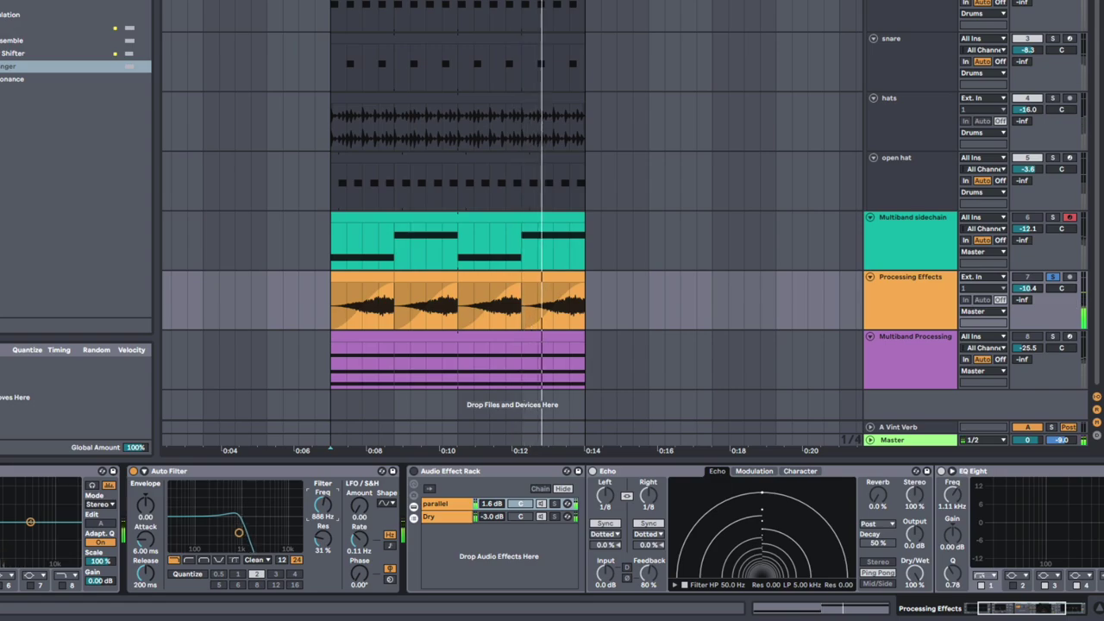
pyautogui.click(462, 471)
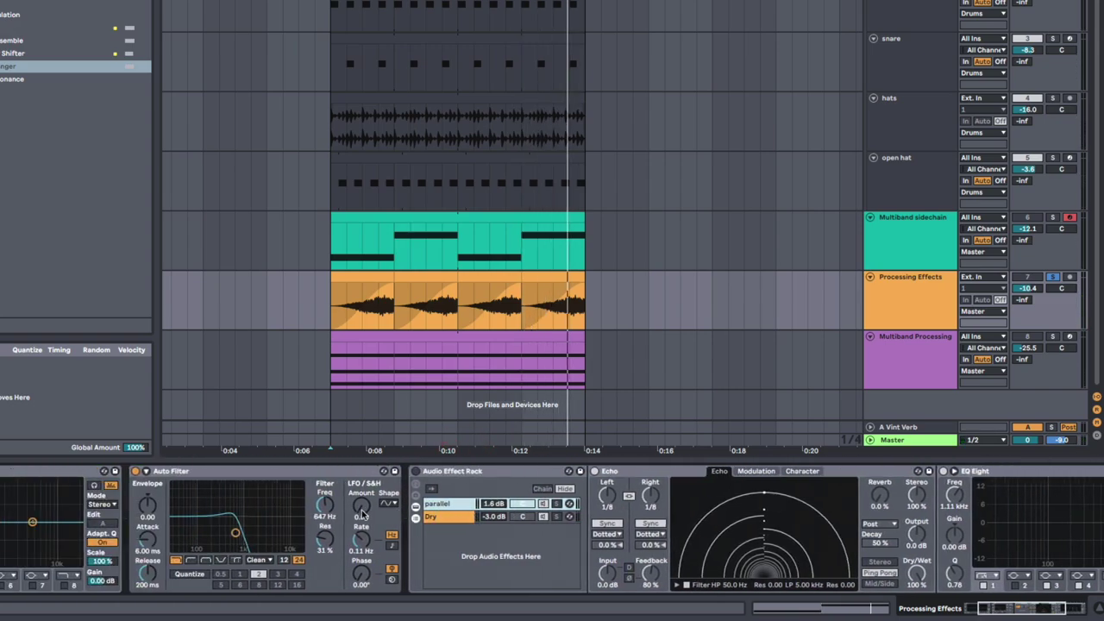
# Move the parallel chain below the Dry chain in the Audio Effect Rack and reactivate the rack
pyautogui.click(436, 516)
pyautogui.hscroll(-4, 348, 513)
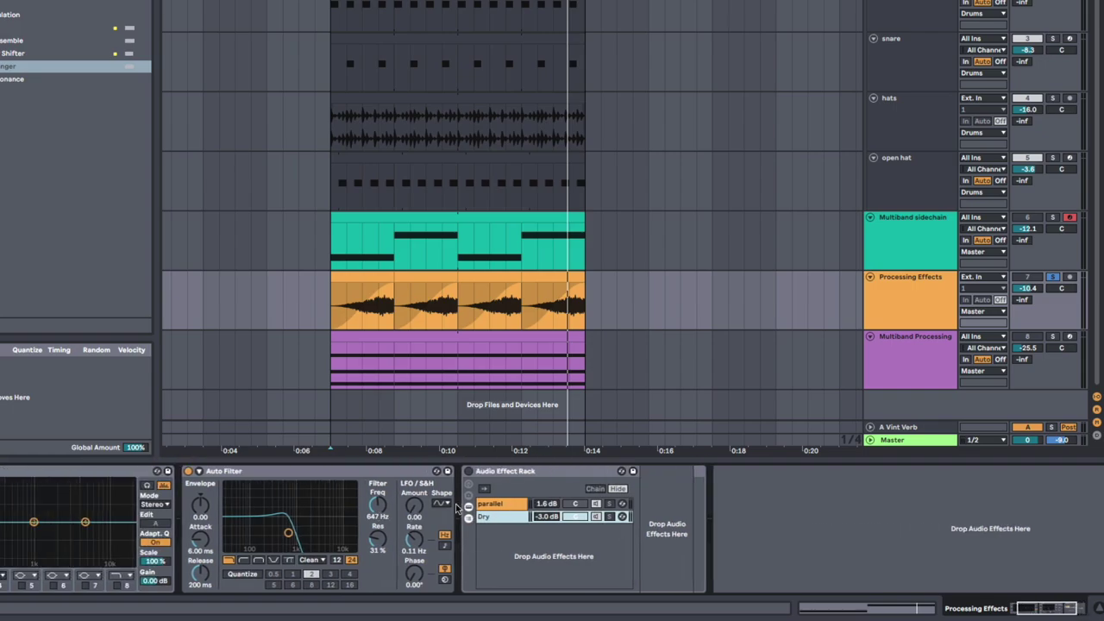
pyautogui.click(508, 508)
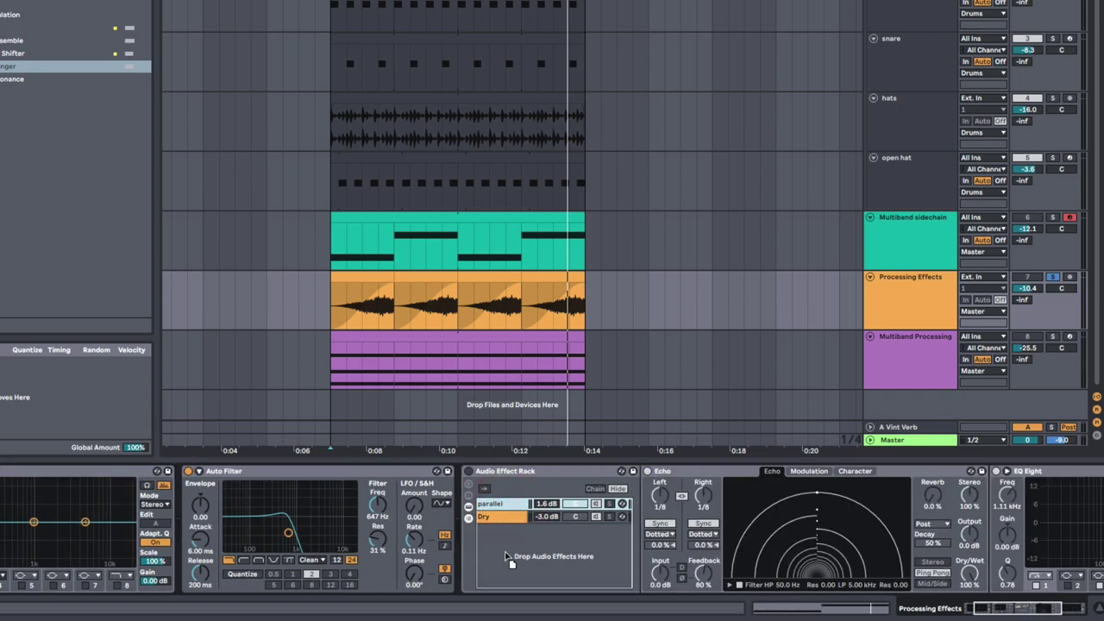
pyautogui.moveTo(505, 553); pyautogui.dragTo(507, 547)
pyautogui.hscroll(4, 507, 514)
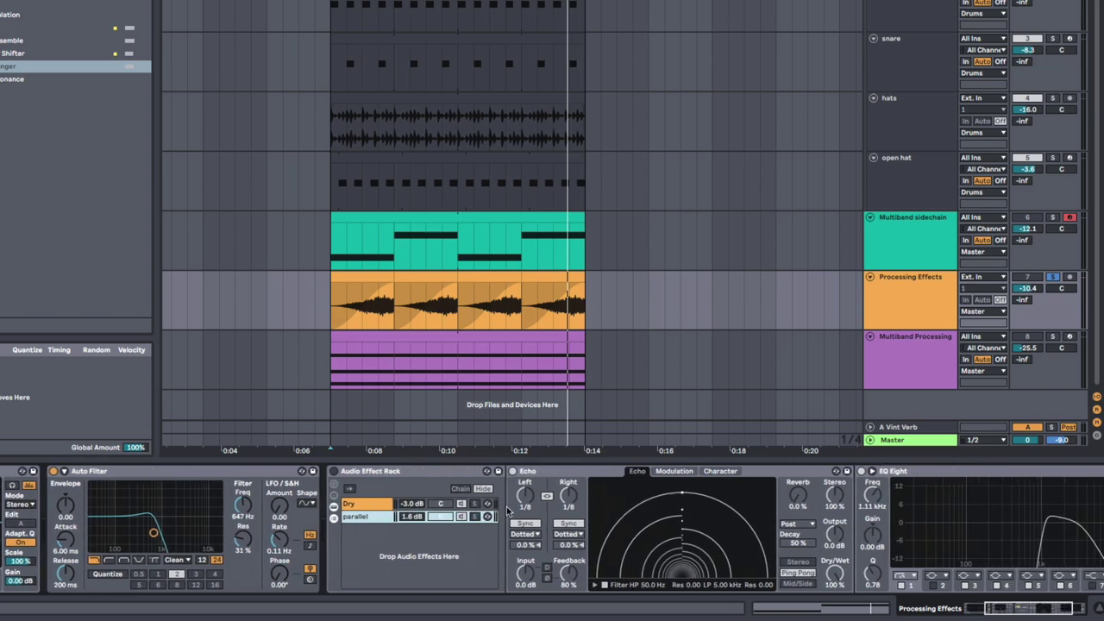
pyautogui.click(340, 473)
pyautogui.click(274, 472)
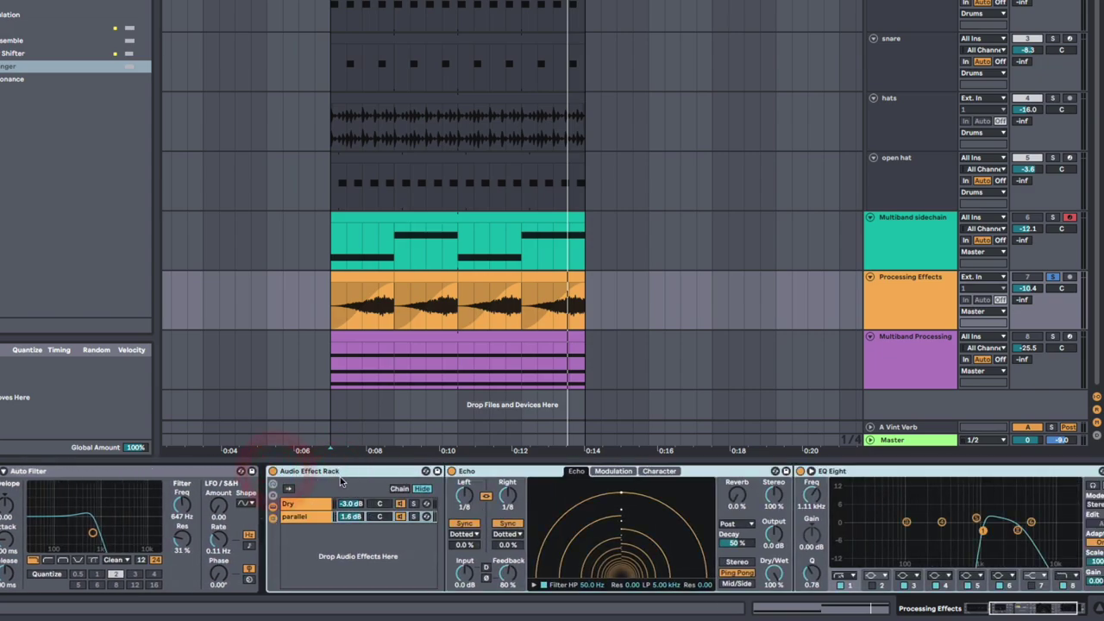
# Examine the Echo and EQ Eight settings on the parallel chain of the Audio Effect Rack
pyautogui.click(491, 481)
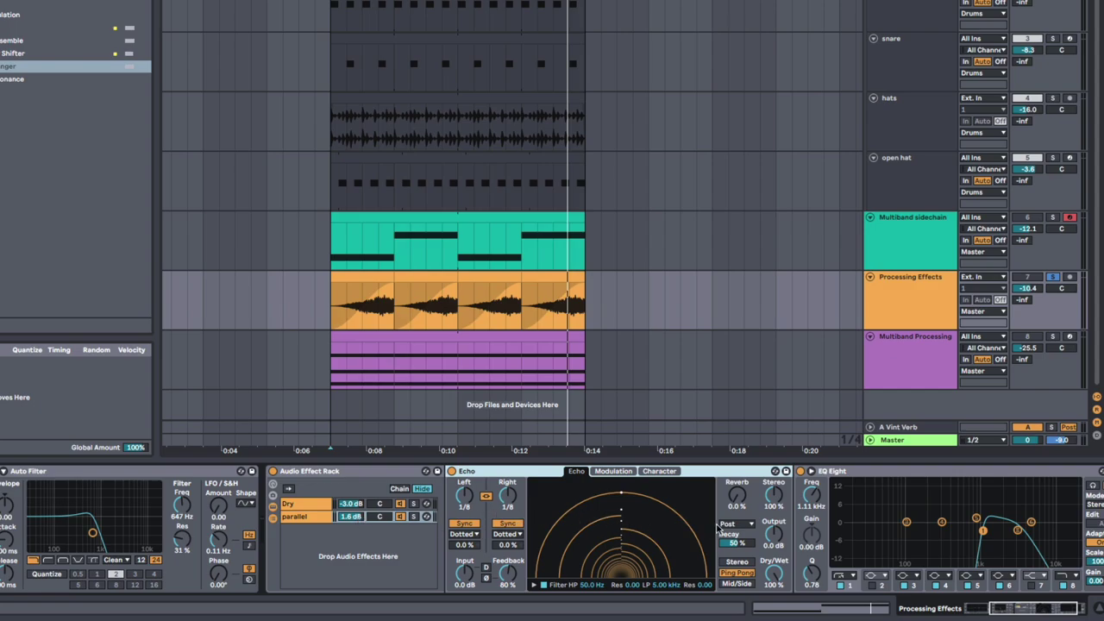
pyautogui.hscroll(3, 721, 528)
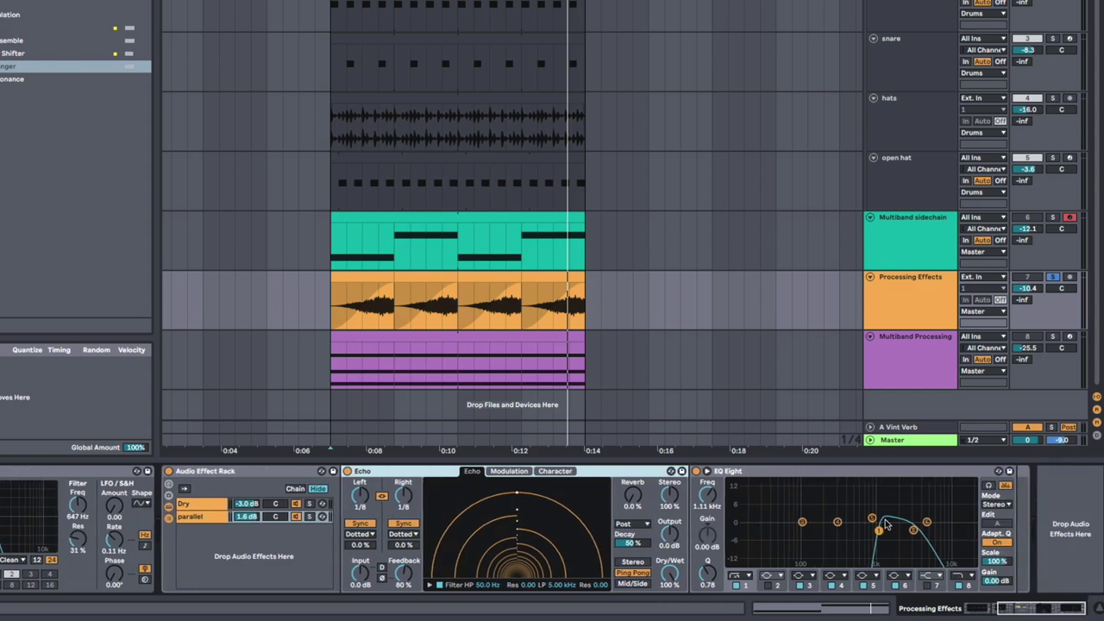
pyautogui.hscroll(-3, 863, 517)
pyautogui.hscroll(3, 860, 516)
pyautogui.hscroll(-2, 858, 513)
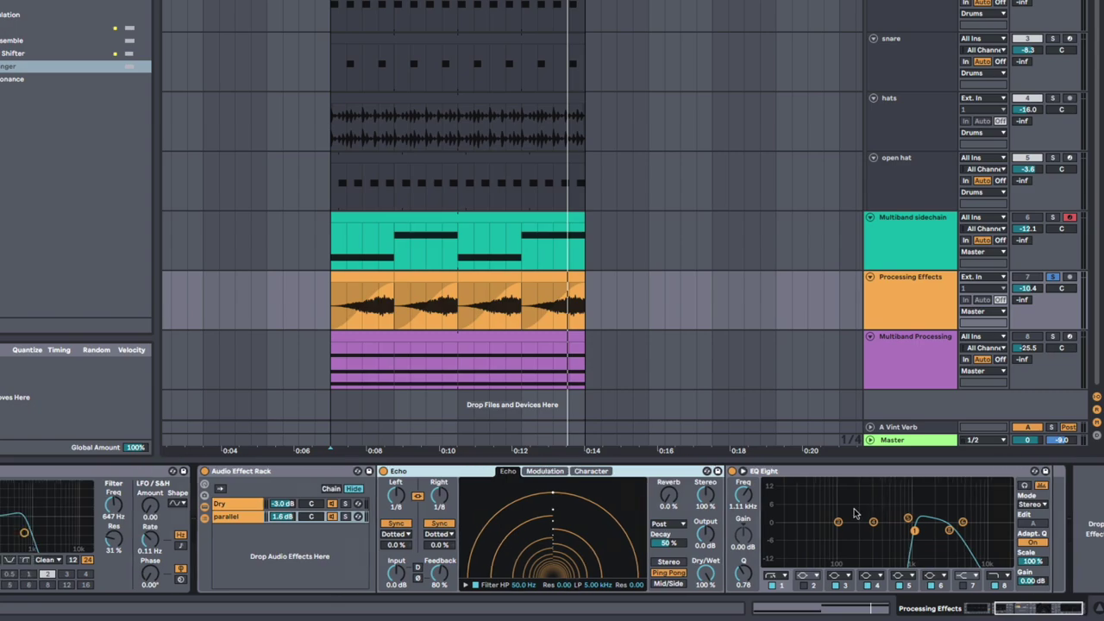
# Lower the Auto Filter cutoff to 552 Hz, then sweep it up to 1.50 kHz while the Processing Effects track plays
pyautogui.hscroll(2, 857, 513)
pyautogui.hscroll(-1, 828, 516)
pyautogui.moveTo(132, 513); pyautogui.dragTo(132, 530)
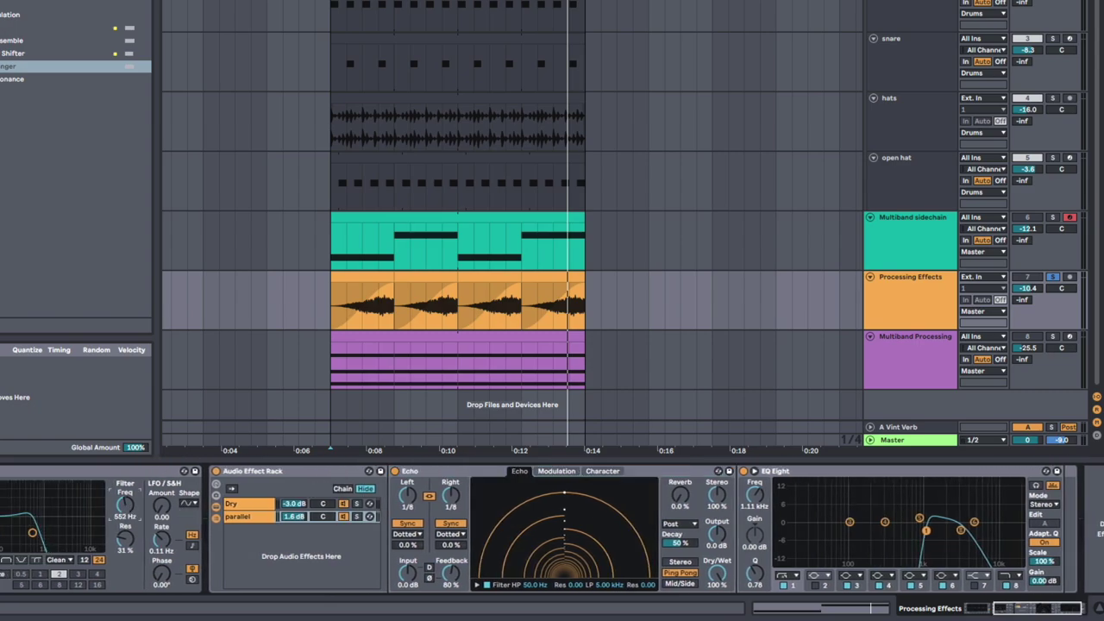
pyautogui.hscroll(-2, 129, 504)
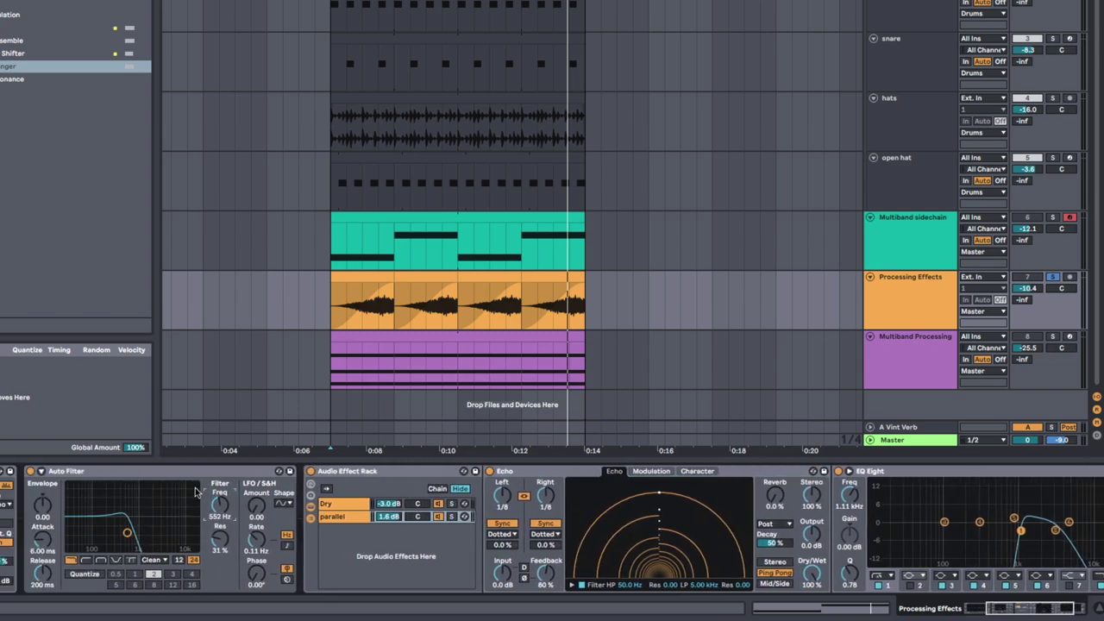
pyautogui.press('space')
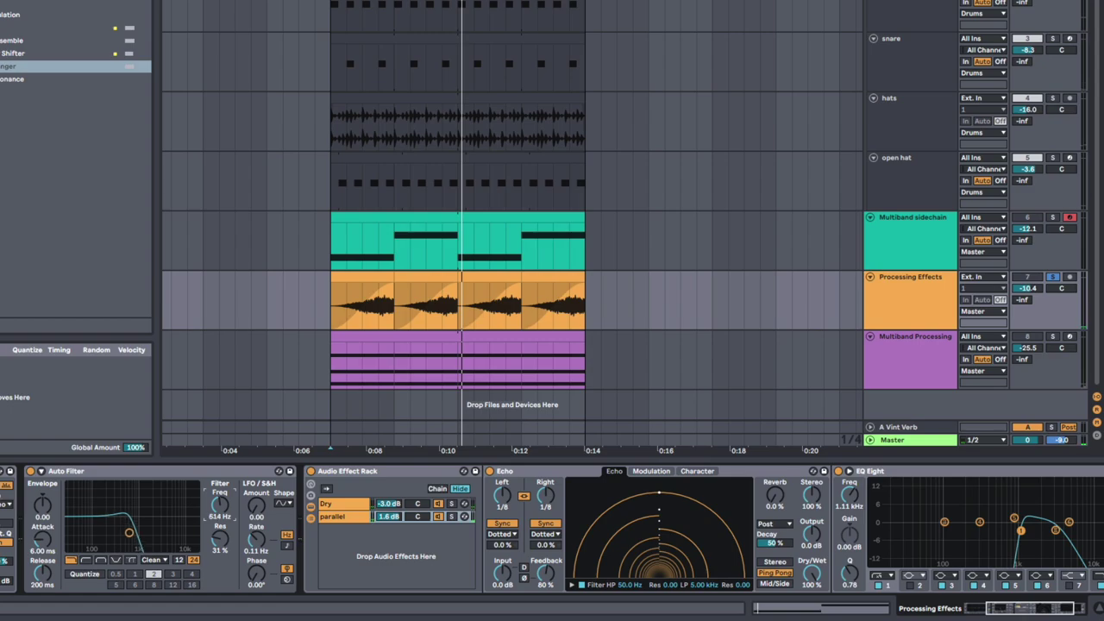
pyautogui.press('space')
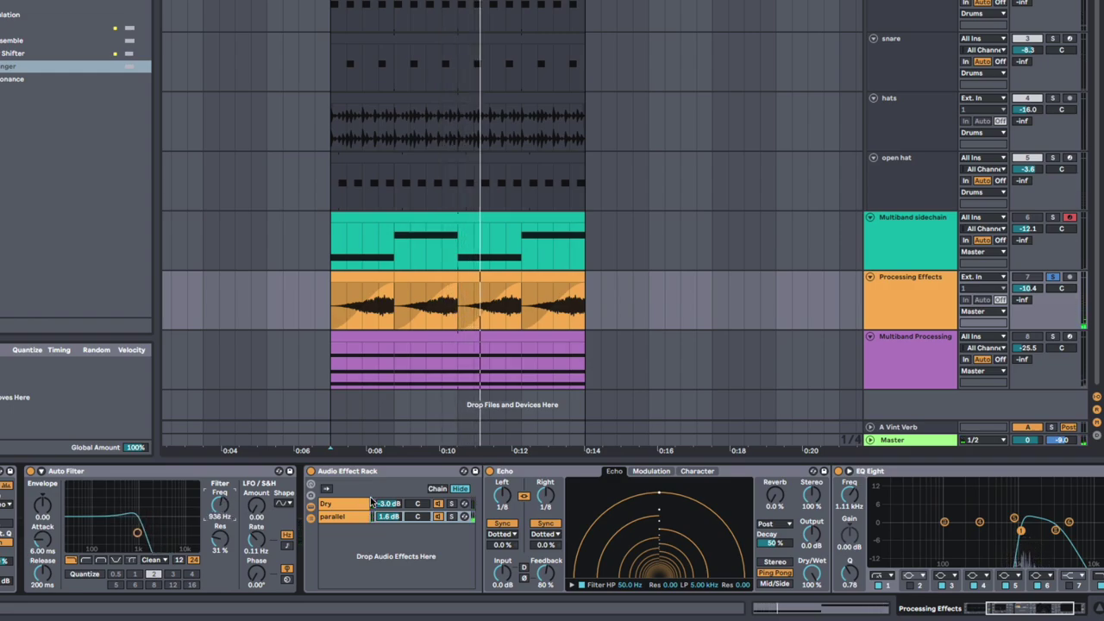
pyautogui.press('space')
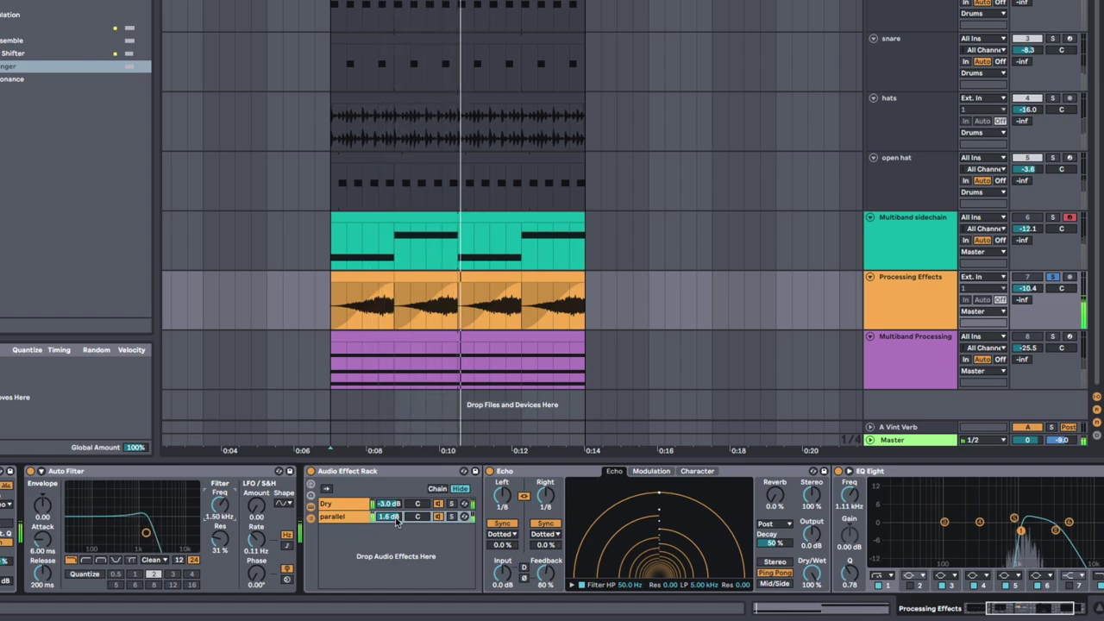
# Move Echo and EQ Eight out of the parallel chain to directly after the Audio Effect Rack, and fold the rack
pyautogui.hscroll(5, 396, 521)
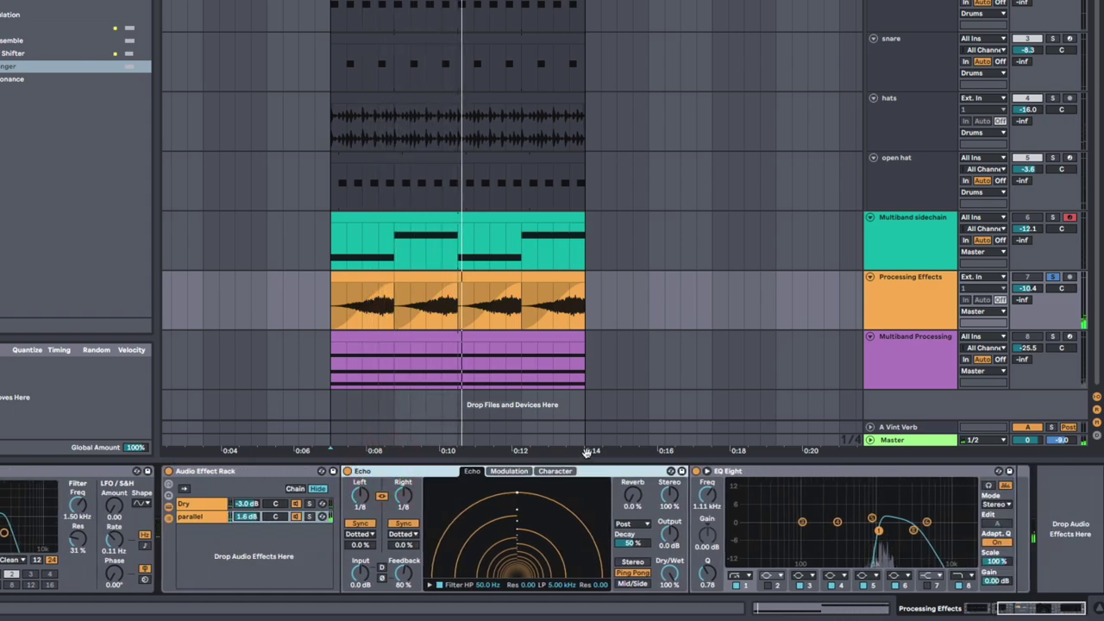
pyautogui.moveTo(968, 482); pyautogui.dragTo(1061, 514)
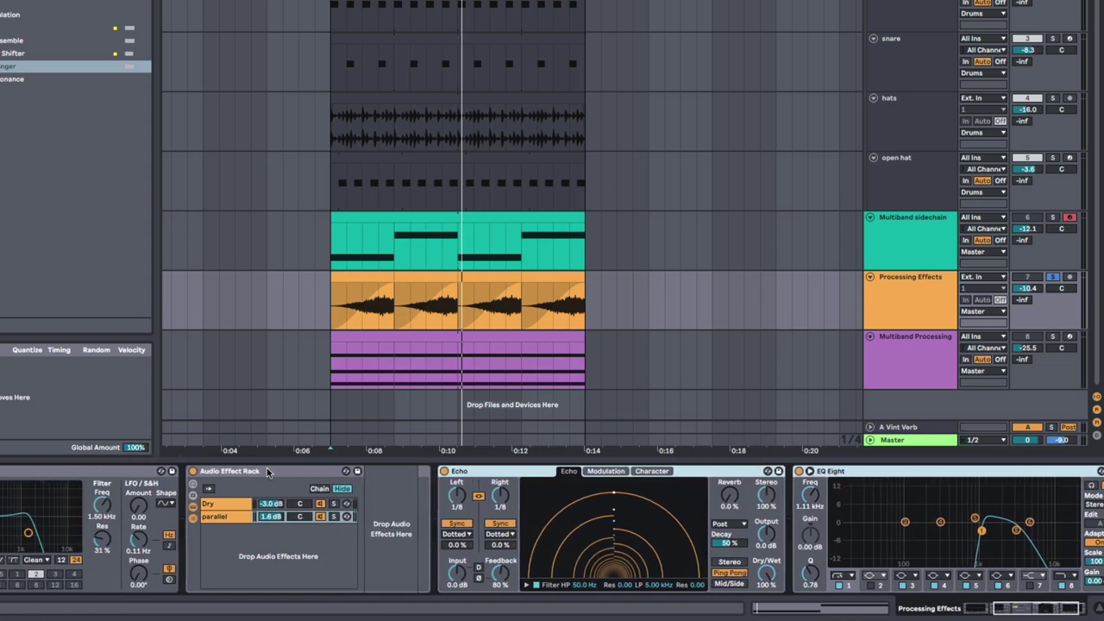
pyautogui.doubleClick(267, 470)
pyautogui.hscroll(-3, 263, 498)
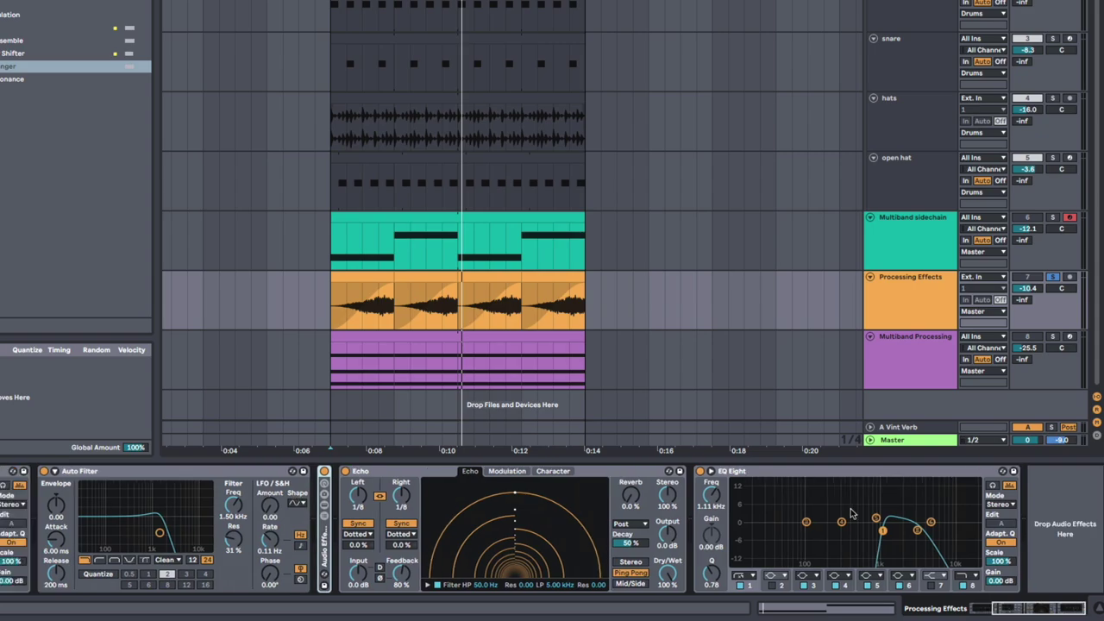
pyautogui.hscroll(-4, 319, 536)
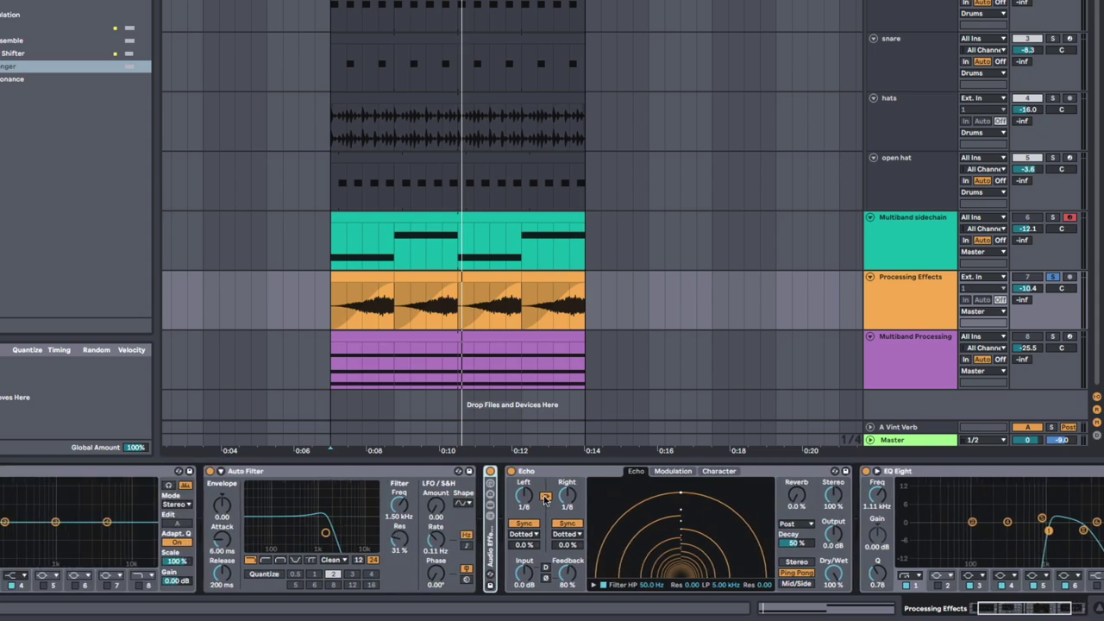
pyautogui.hscroll(4, 545, 498)
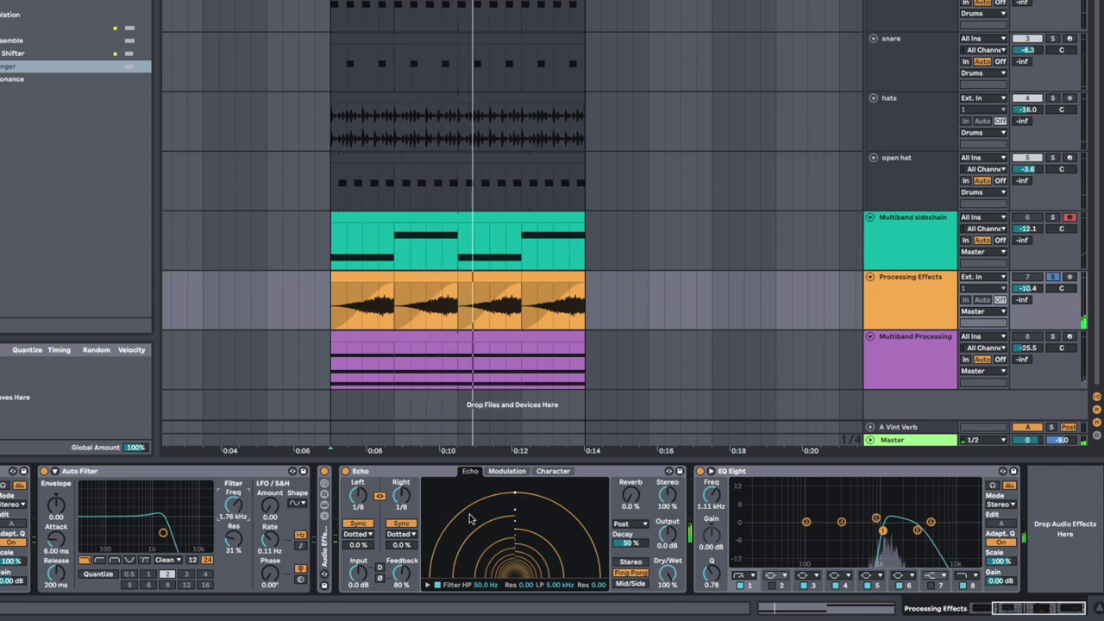
# Examine the Echo and EQ Eight devices placed in series after the folded Audio Effect Rack
pyautogui.click(408, 472)
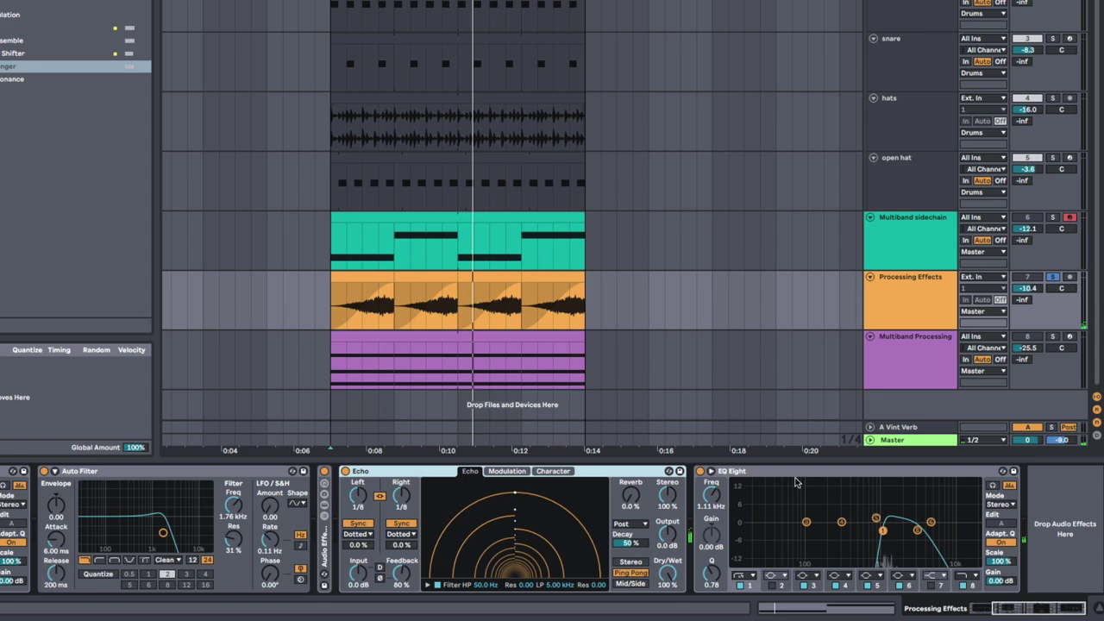
pyautogui.click(795, 478)
pyautogui.click(771, 474)
pyautogui.click(634, 468)
pyautogui.click(770, 473)
pyautogui.click(642, 469)
pyautogui.click(767, 472)
pyautogui.click(634, 468)
# Unfold the Audio Effect Rack and move Echo and EQ Eight back into its parallel chain
pyautogui.doubleClick(322, 527)
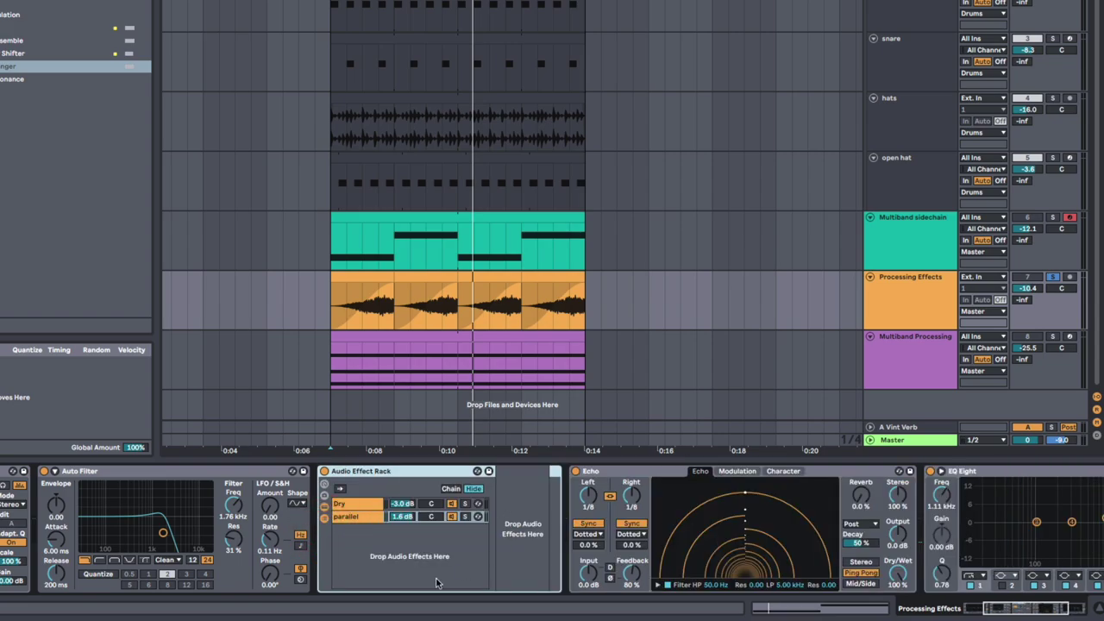
pyautogui.click(355, 505)
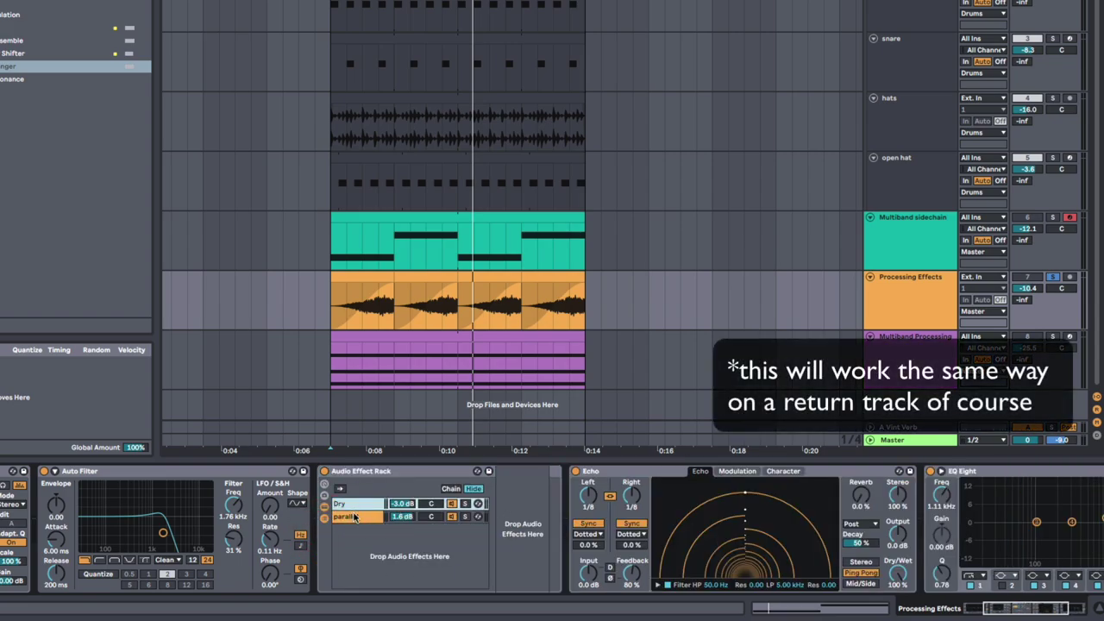
pyautogui.click(352, 519)
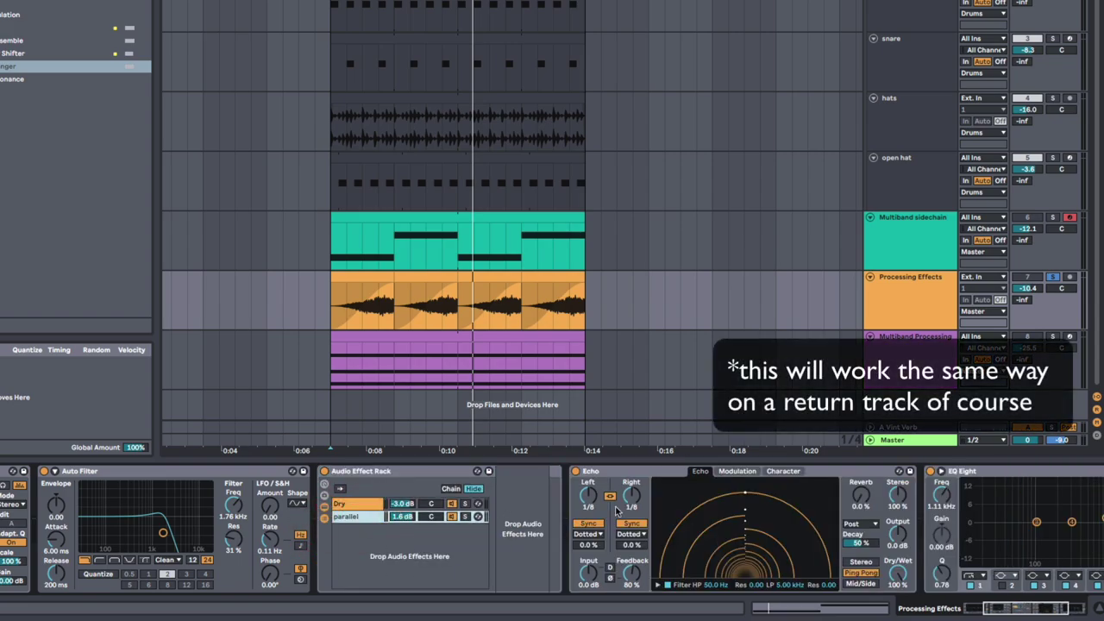
pyautogui.click(522, 502)
pyautogui.moveTo(630, 473); pyautogui.dragTo(508, 481)
pyautogui.moveTo(628, 474); pyautogui.dragTo(506, 495)
pyautogui.hscroll(3, 595, 554)
pyautogui.hscroll(-3, 544, 539)
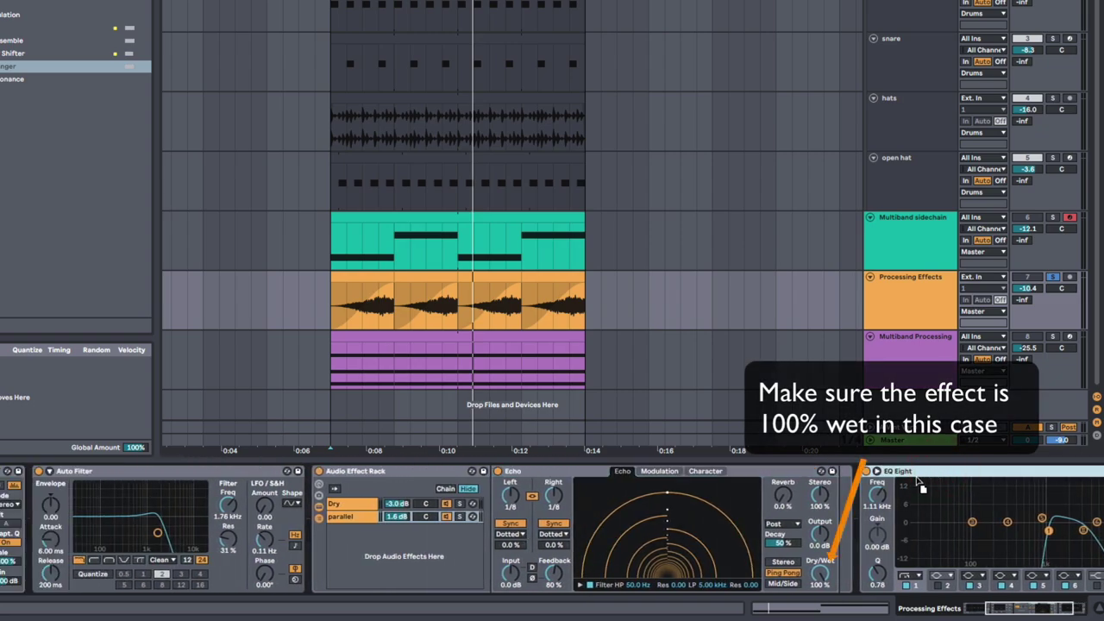
pyautogui.hscroll(-3, 787, 492)
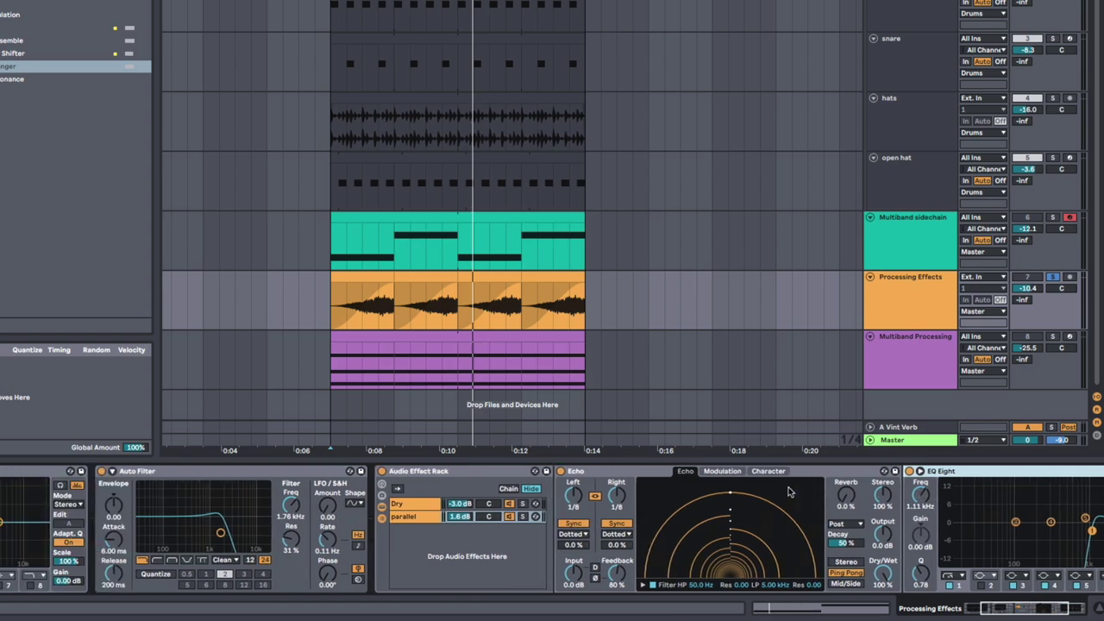
# Set Echo's high-pass filter to 220 Hz with a resonance of 0.08 using its filter display, and hide that display
pyautogui.hscroll(4, 787, 492)
pyautogui.click(491, 585)
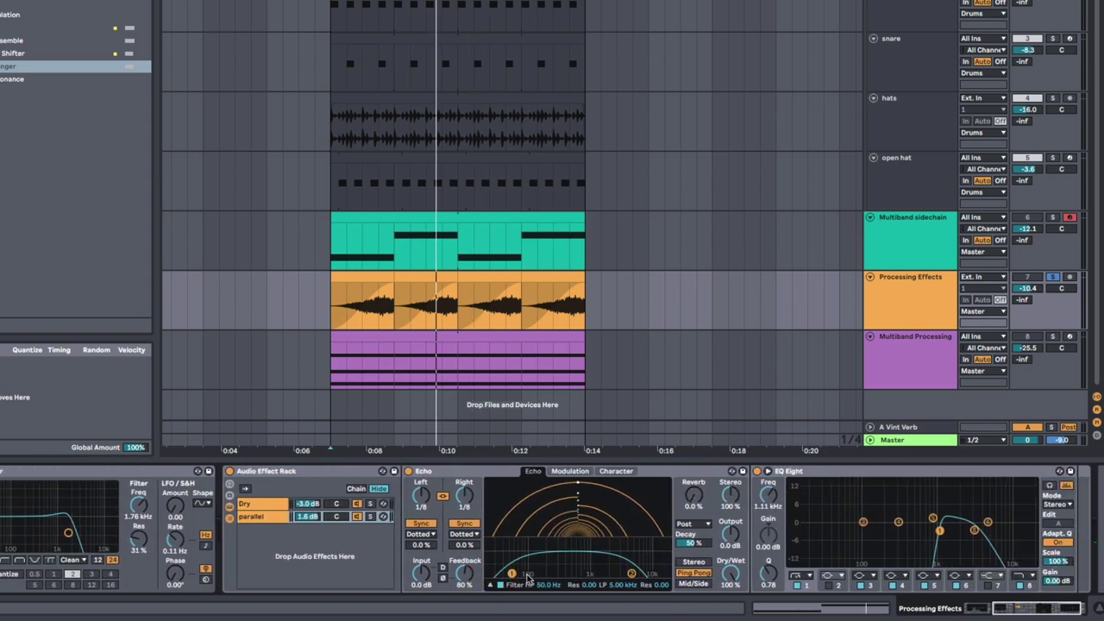
pyautogui.moveTo(512, 573); pyautogui.dragTo(574, 564)
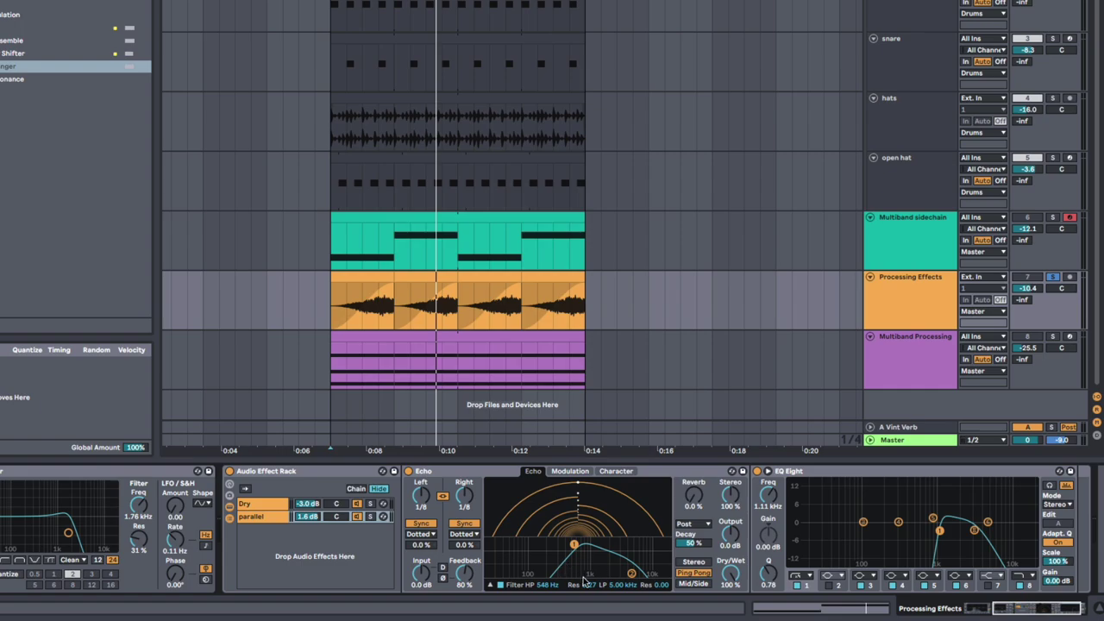
pyautogui.moveTo(574, 546); pyautogui.dragTo(540, 577)
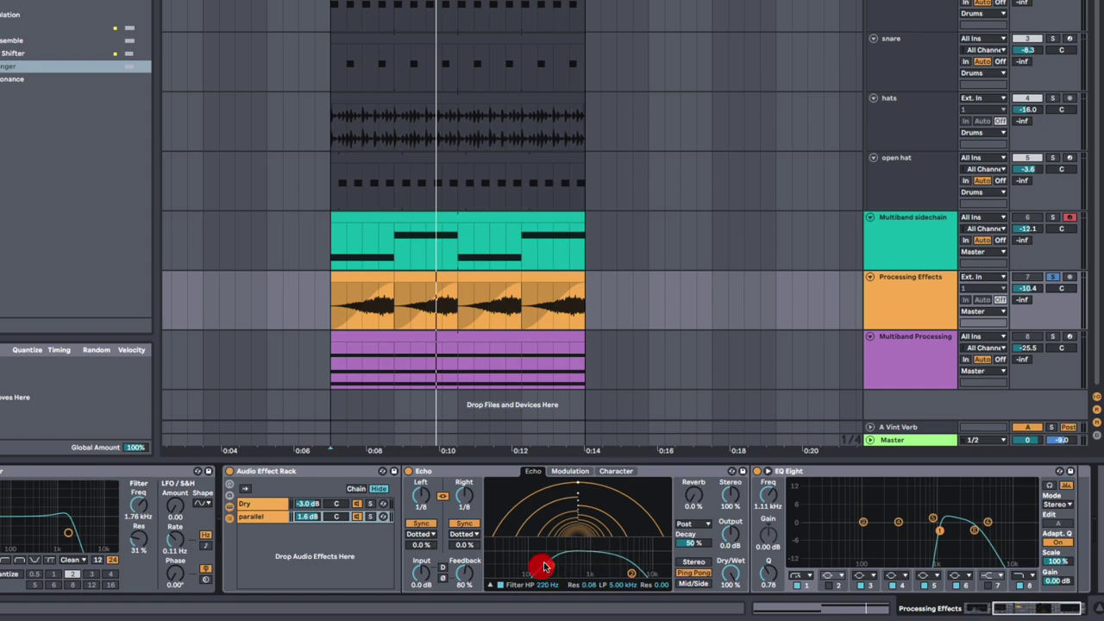
pyautogui.click(489, 585)
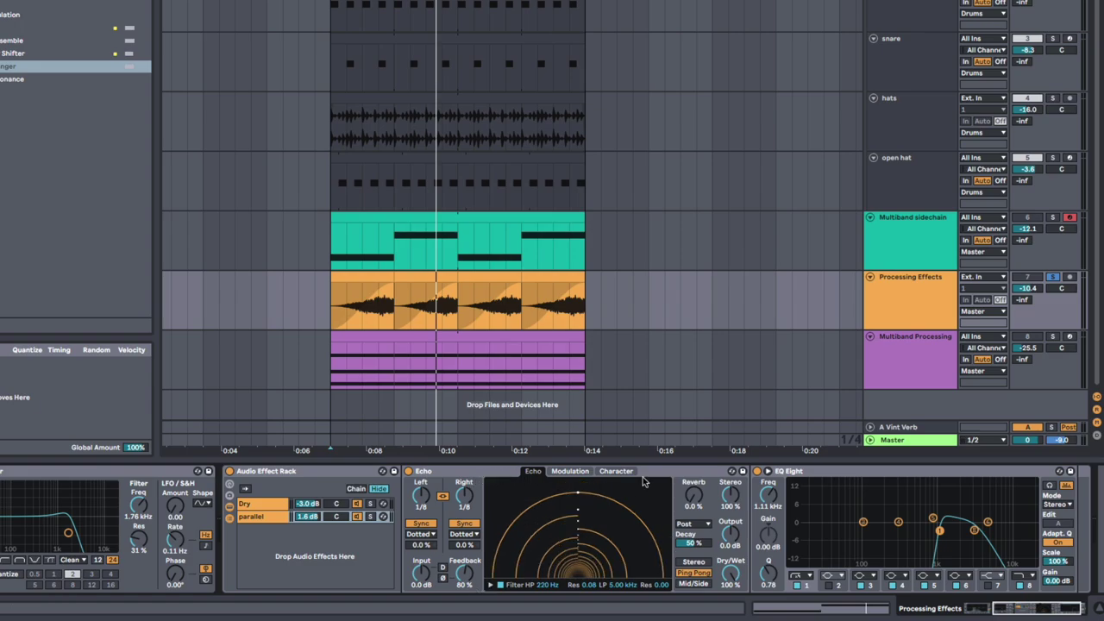
# Try EQ Eight before Echo with band 5 boosted to 9.05 dB at 1000 Hz, and undo both changes
pyautogui.click(802, 474)
pyautogui.moveTo(789, 474); pyautogui.dragTo(438, 496)
pyautogui.moveTo(587, 523); pyautogui.dragTo(588, 498)
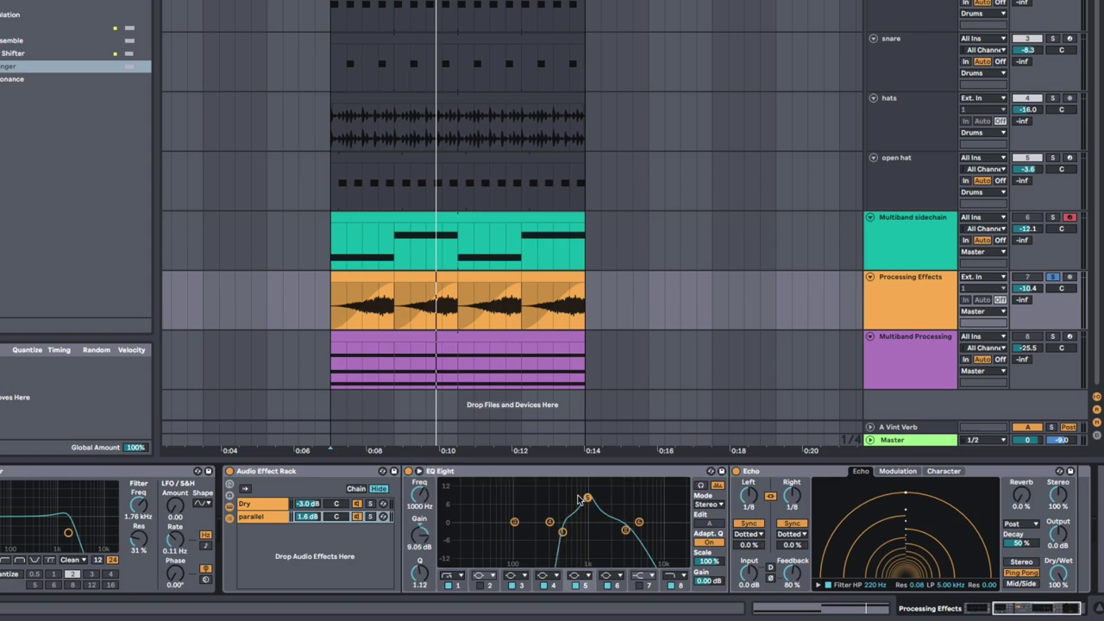
pyautogui.press('super+z')
pyautogui.press('super+z')
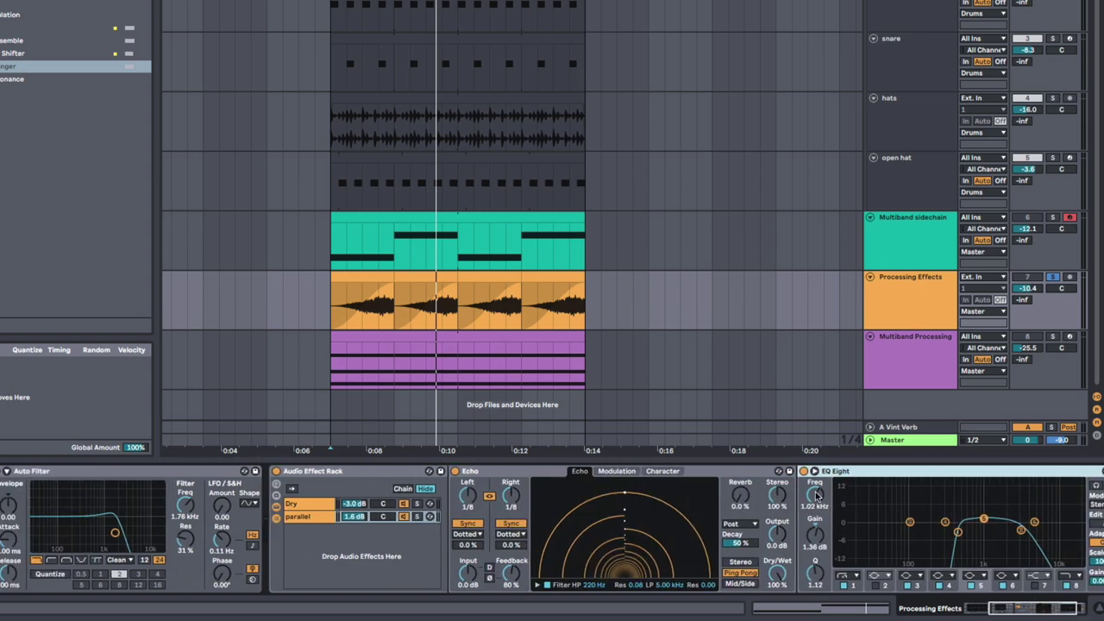
# Place EQ Eight before Echo in the parallel chain
pyautogui.hscroll(2, 816, 495)
pyautogui.click(892, 472)
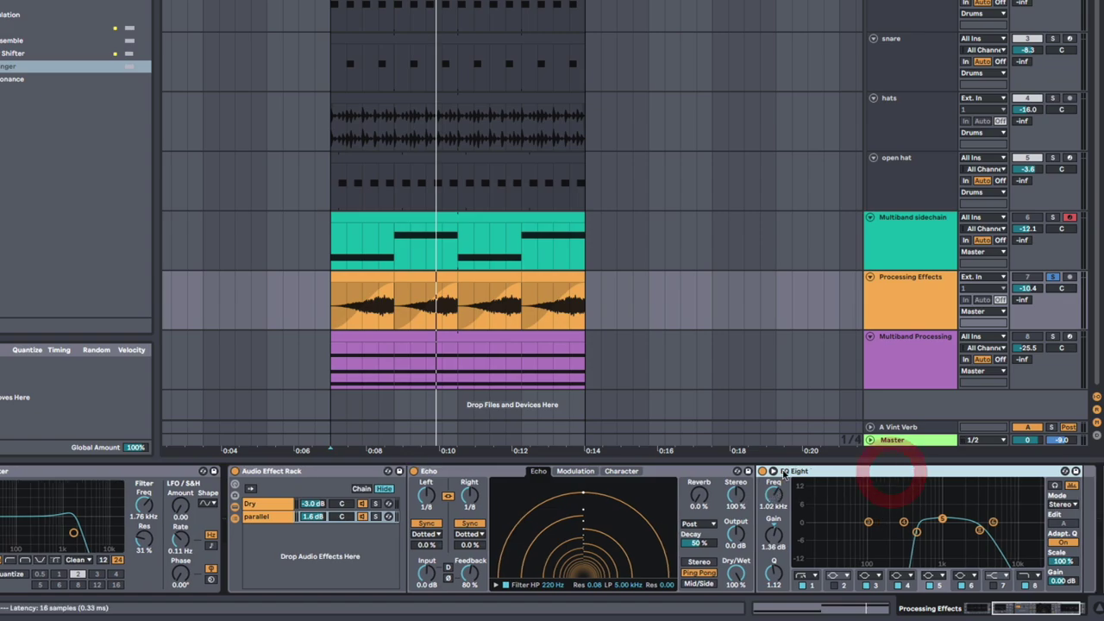
pyautogui.click(702, 472)
pyautogui.moveTo(841, 473); pyautogui.dragTo(491, 482)
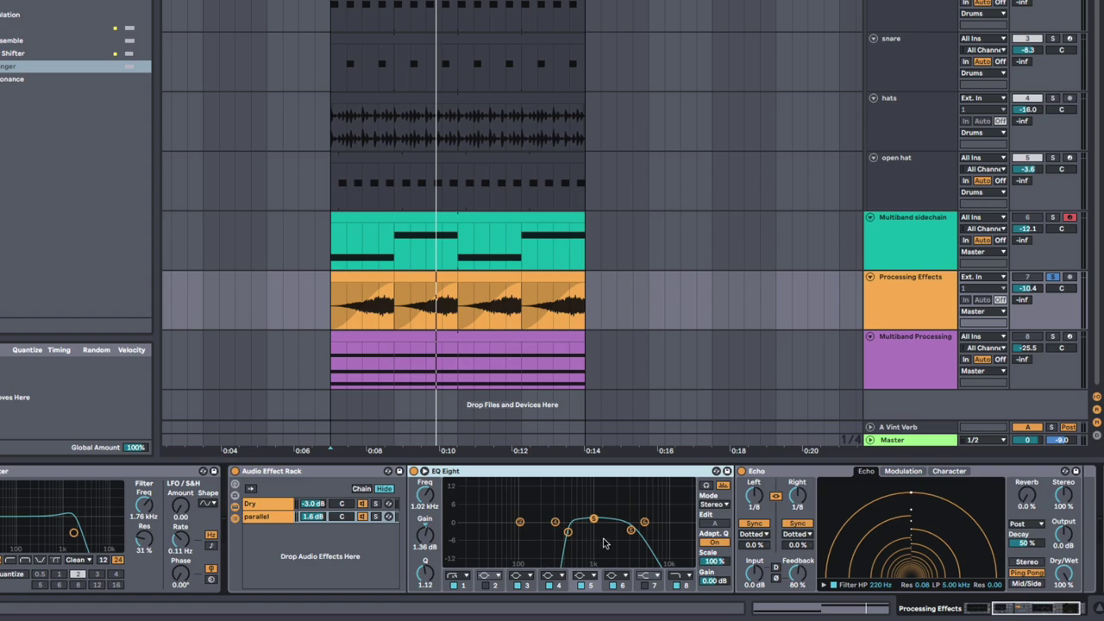
pyautogui.click(716, 473)
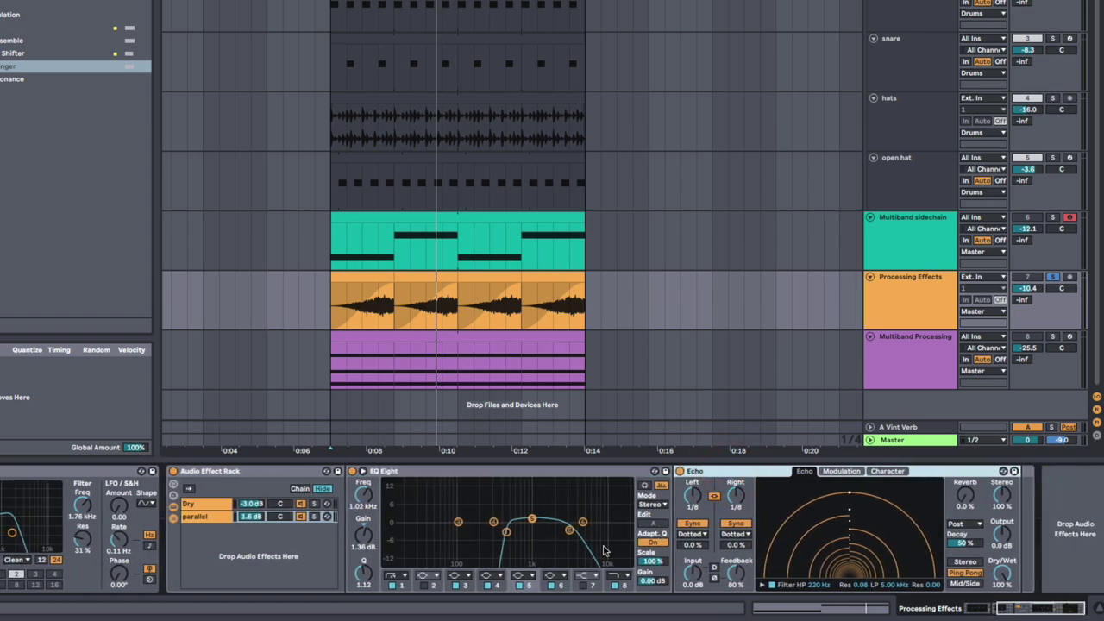
# Compare EQ Eight band 5 boosts of 11.8 dB before Echo and 12.0 dB after it, leaving the band at 1.07 kHz and 0.87 dB
pyautogui.moveTo(532, 520); pyautogui.dragTo(533, 494)
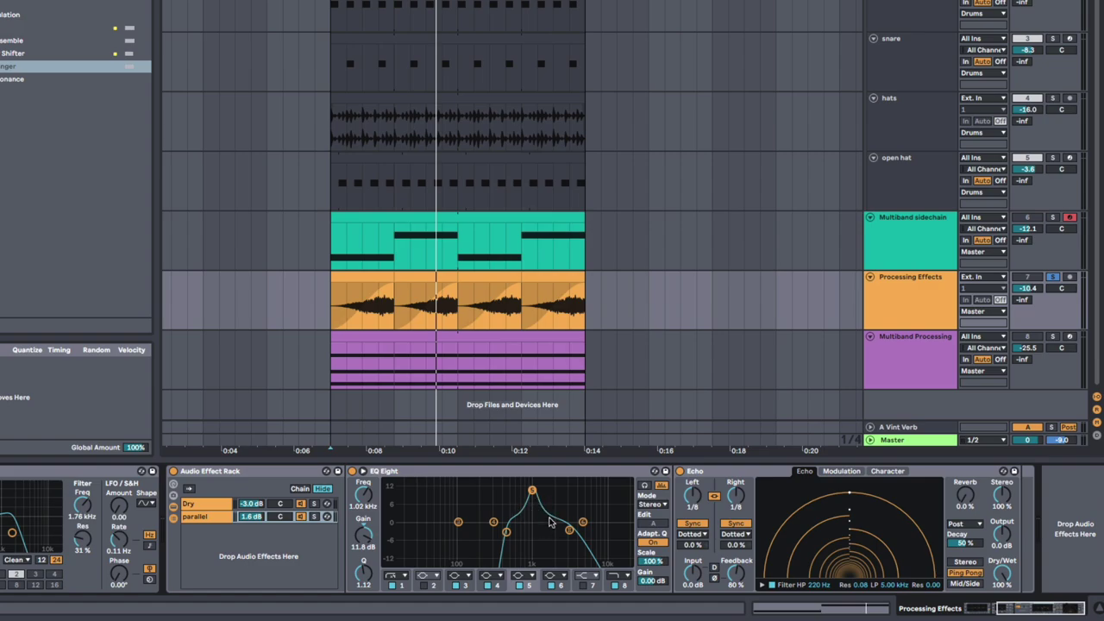
pyautogui.moveTo(532, 496); pyautogui.dragTo(534, 521)
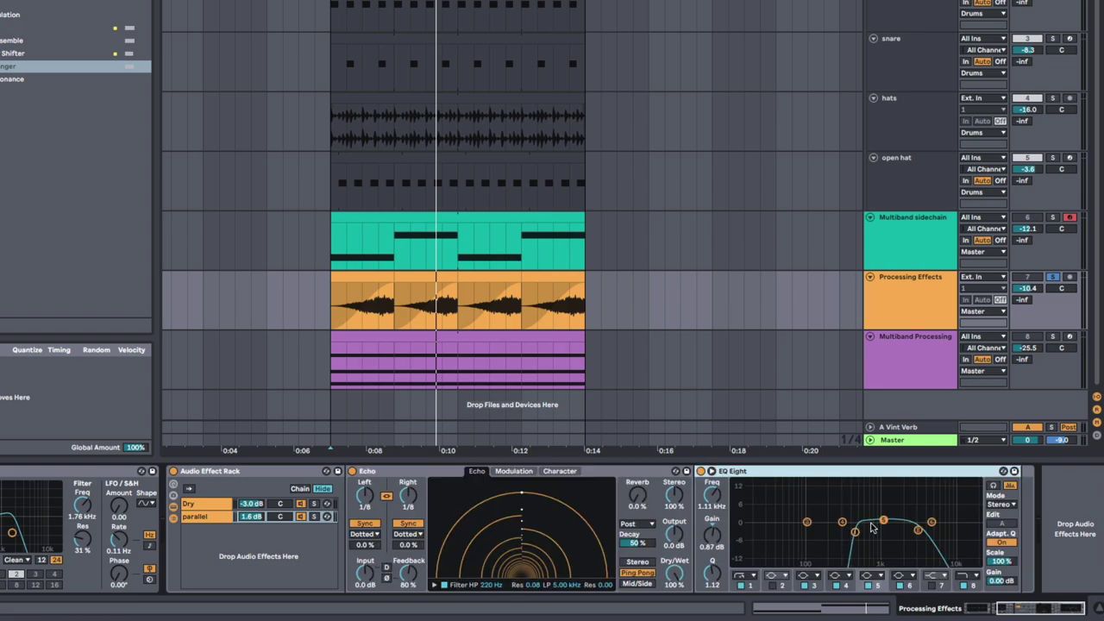
pyautogui.moveTo(884, 521); pyautogui.dragTo(882, 499)
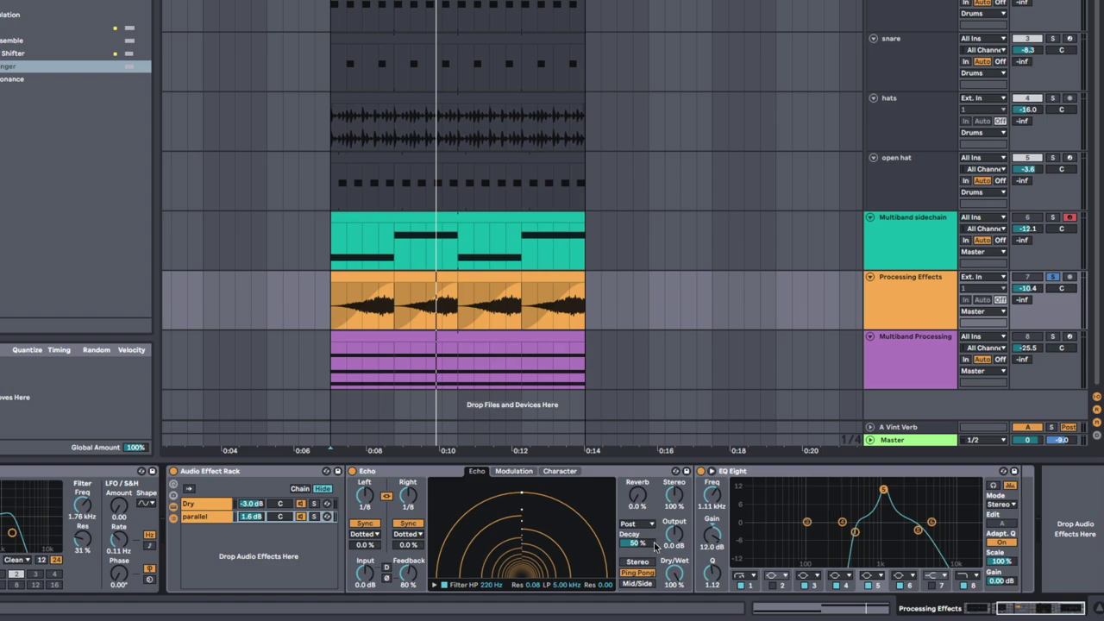
pyautogui.moveTo(883, 490); pyautogui.dragTo(881, 521)
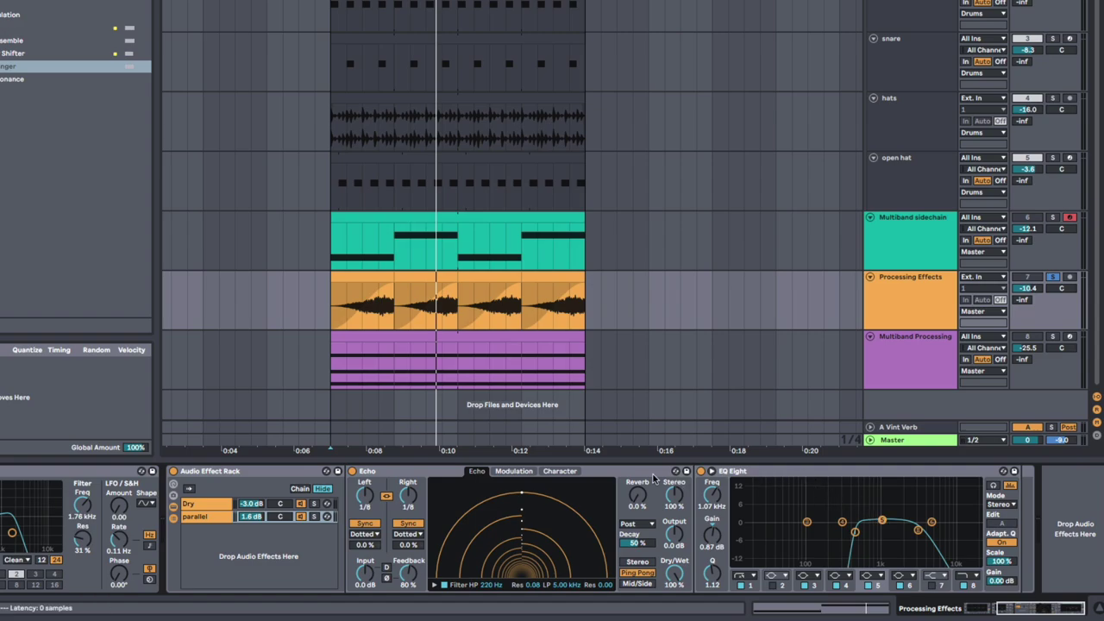
# Delete Echo from the parallel chain
pyautogui.click(422, 473)
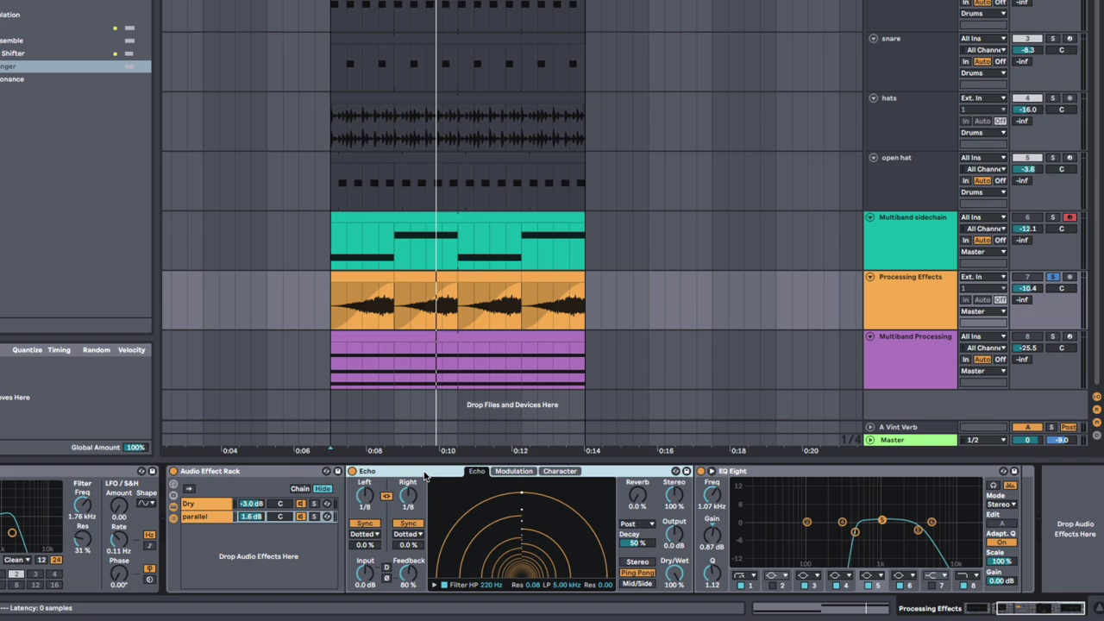
pyautogui.doubleClick(422, 472)
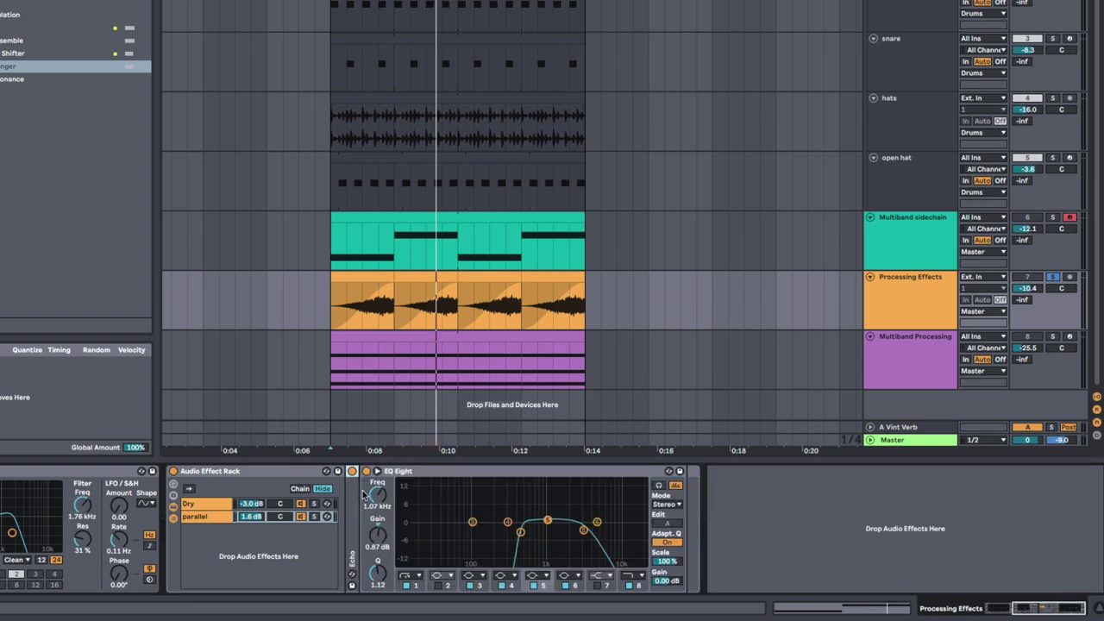
pyautogui.press('Delete')
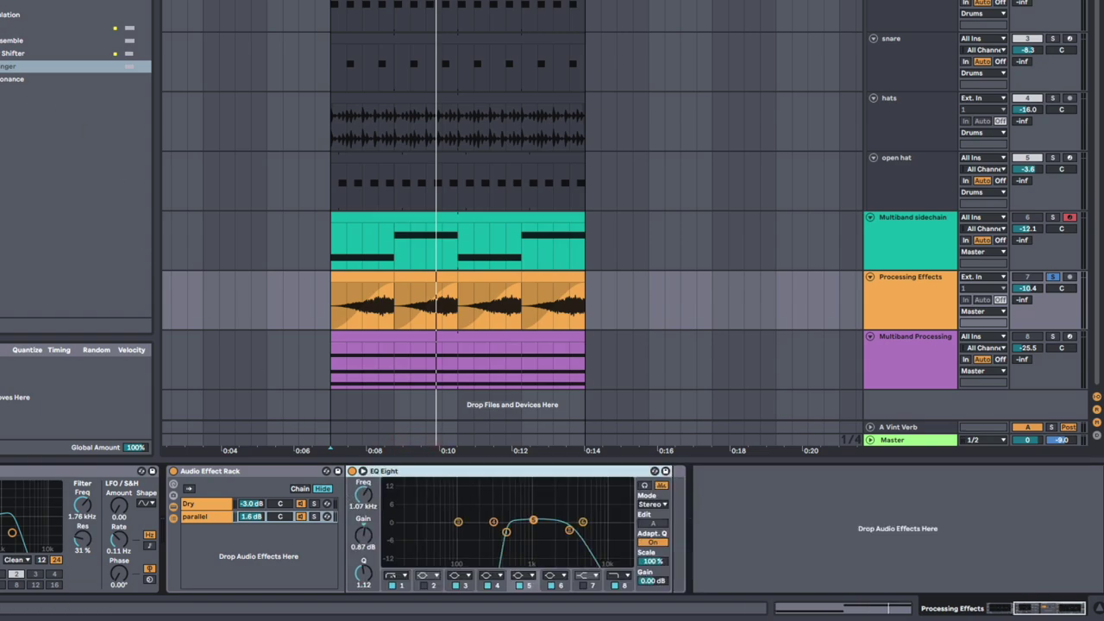
# Add a Reverb before EQ Eight in the parallel chain and set its decay time to 1.68 s
pyautogui.click(2, 14)
pyautogui.click(2, 28)
pyautogui.moveTo(529, 576); pyautogui.dragTo(528, 567)
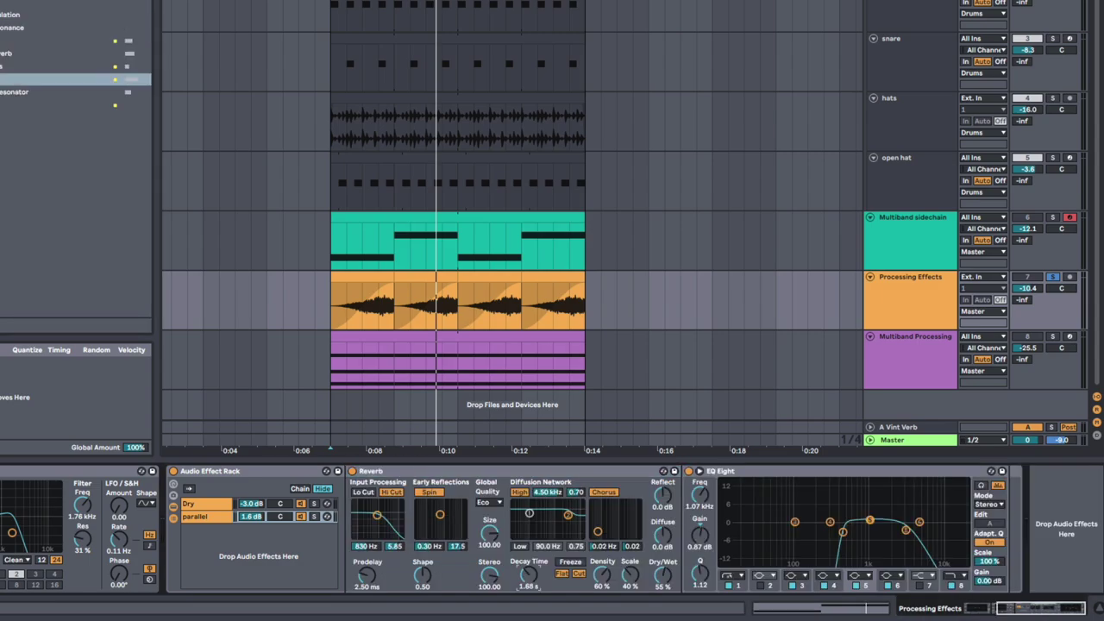
pyautogui.scroll(3, 484, 556)
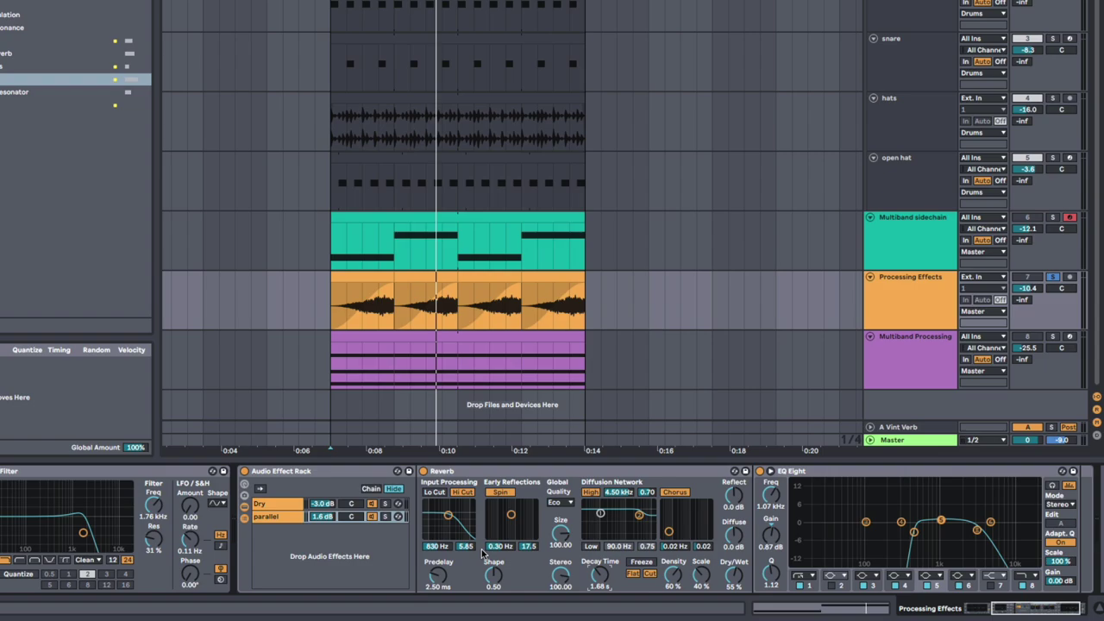
pyautogui.scroll(3, 481, 549)
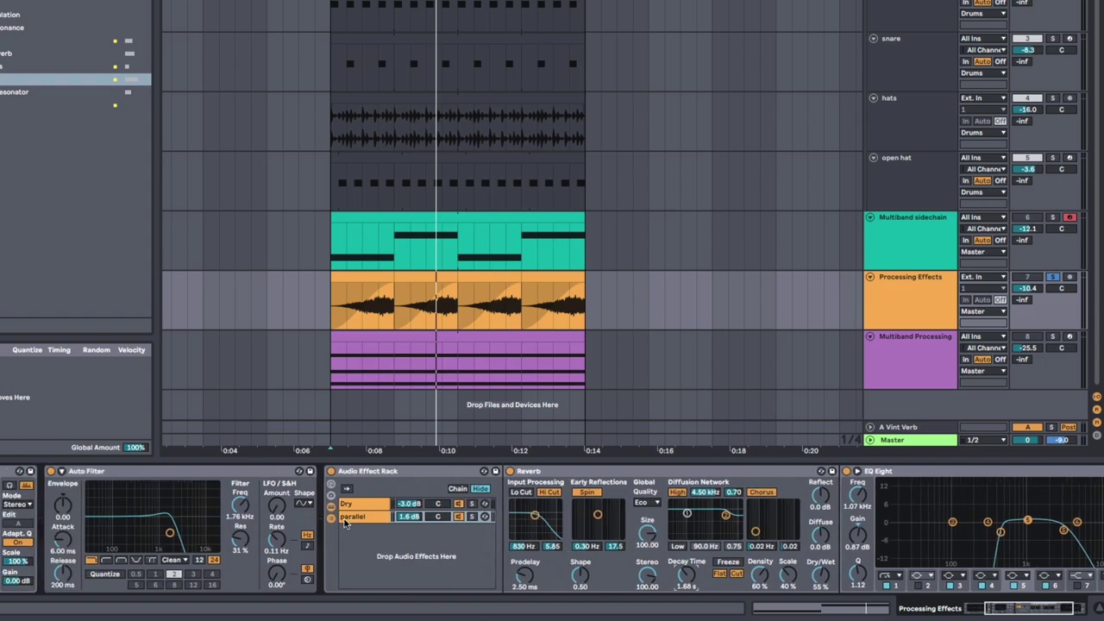
# Set the parallel chain's Reverb to 100% wet and the Dry chain's volume to 0.0 dB
pyautogui.click(345, 519)
pyautogui.moveTo(822, 577); pyautogui.dragTo(822, 539)
pyautogui.click(362, 505)
pyautogui.click(361, 515)
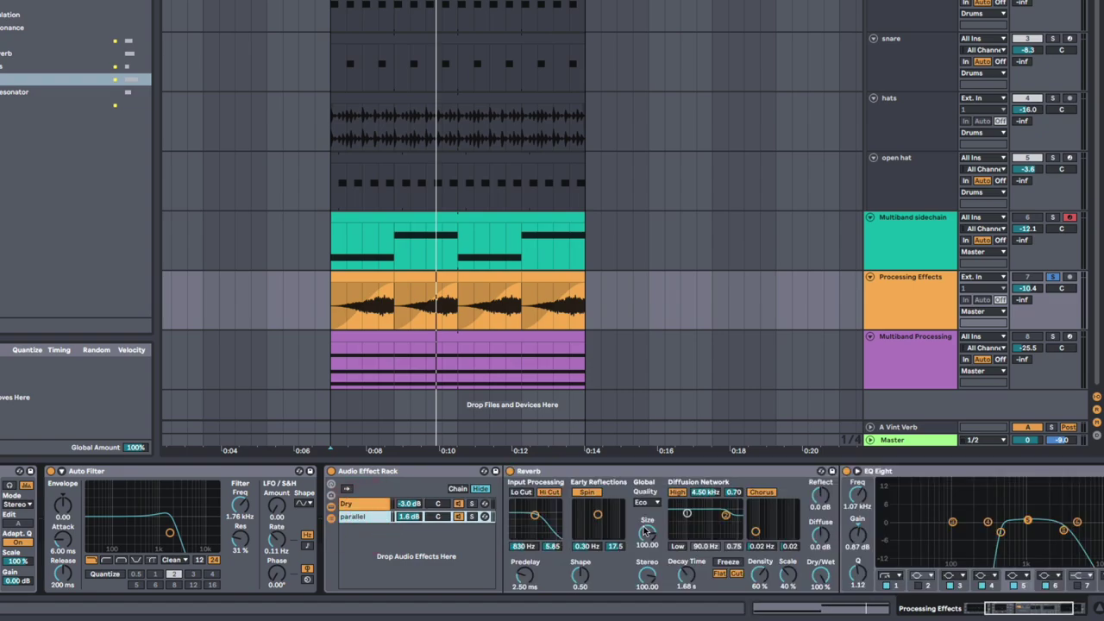
pyautogui.click(480, 504)
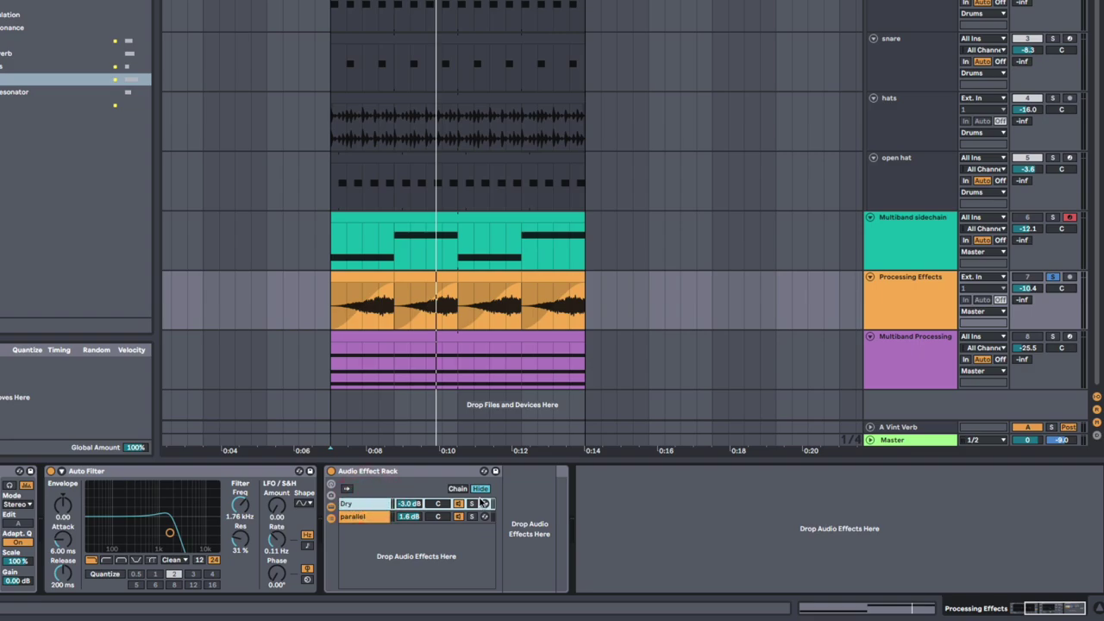
pyautogui.click(362, 515)
# Set the parallel chain's volume to -5.0 dB and its Reverb decay time to 5.96 s, with the Reverb mix at 98%
pyautogui.hscroll(2, 575, 540)
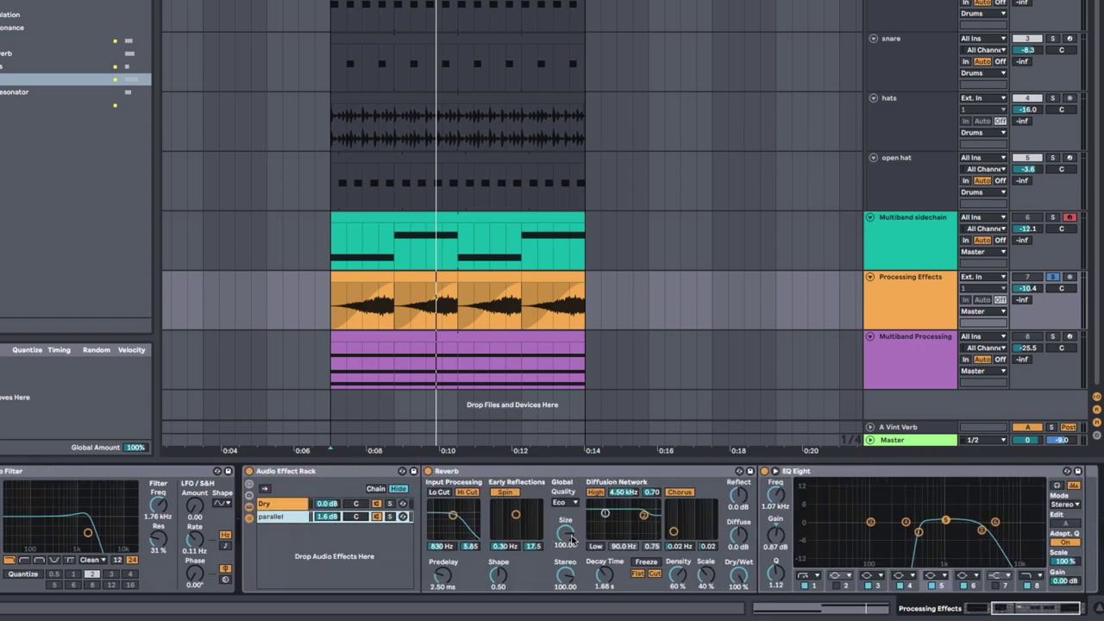
pyautogui.hscroll(-2, 572, 540)
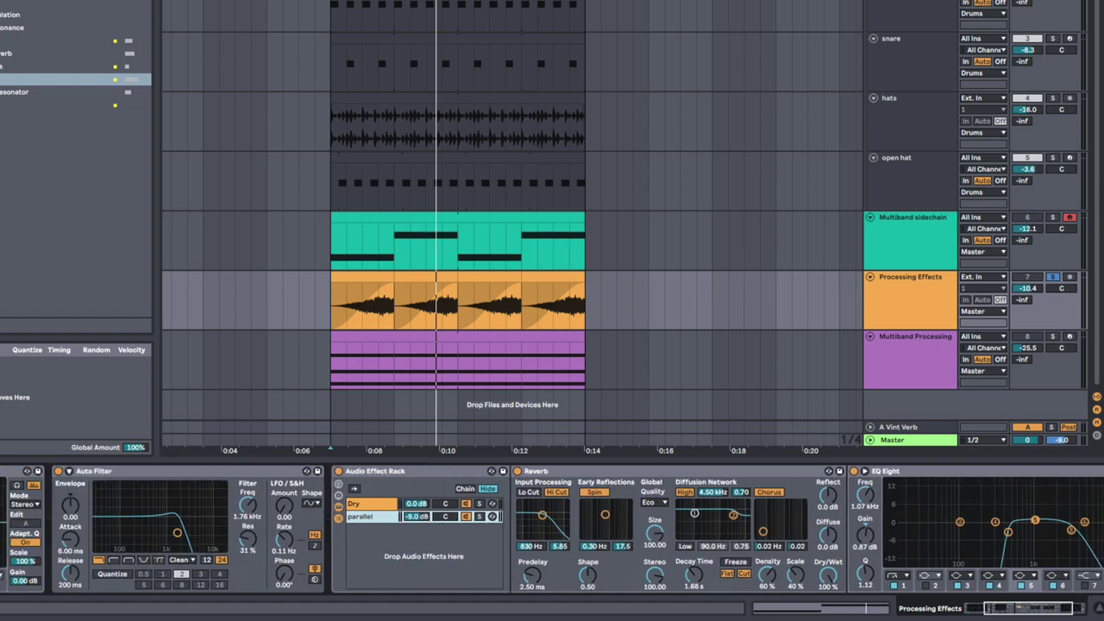
pyautogui.hscroll(3, 274, 523)
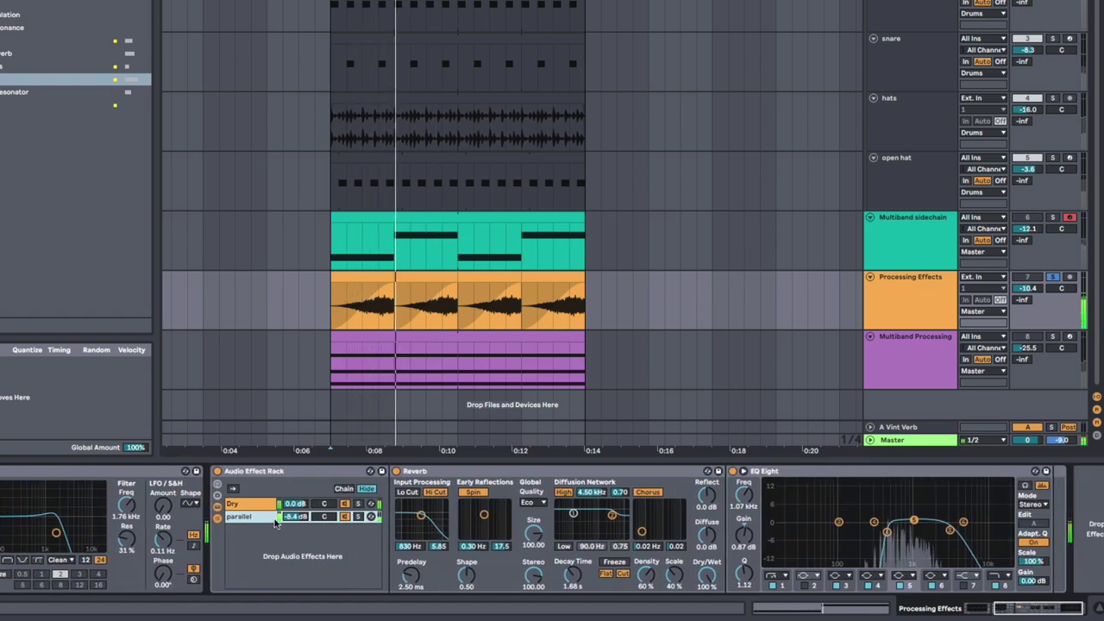
pyautogui.moveTo(295, 517); pyautogui.dragTo(295, 502)
pyautogui.moveTo(573, 575); pyautogui.dragTo(573, 543)
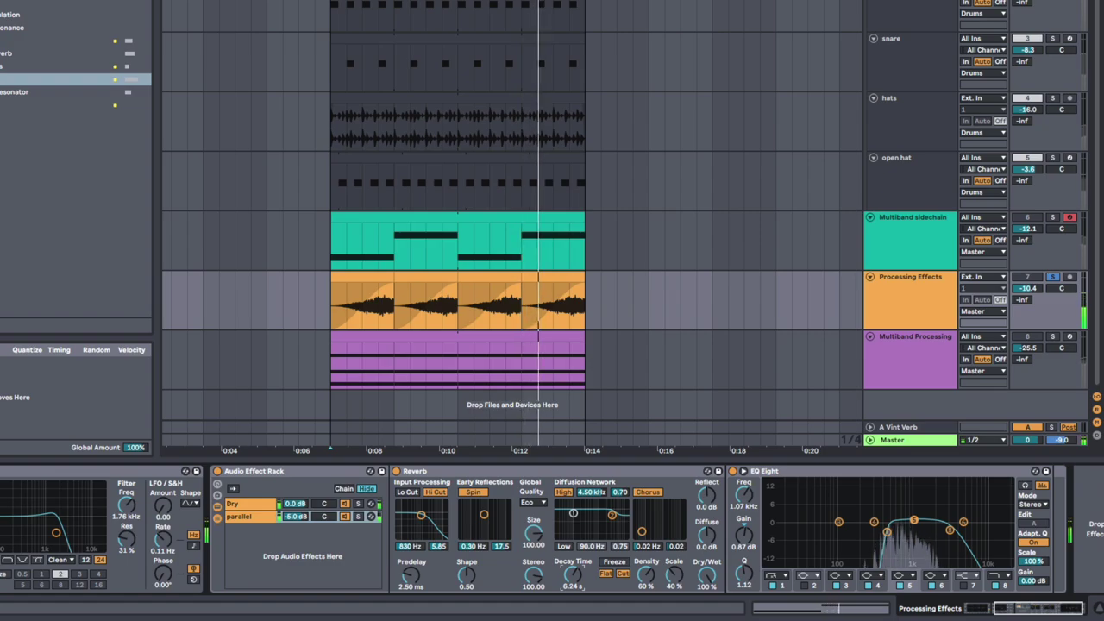
pyautogui.hscroll(-2, 474, 566)
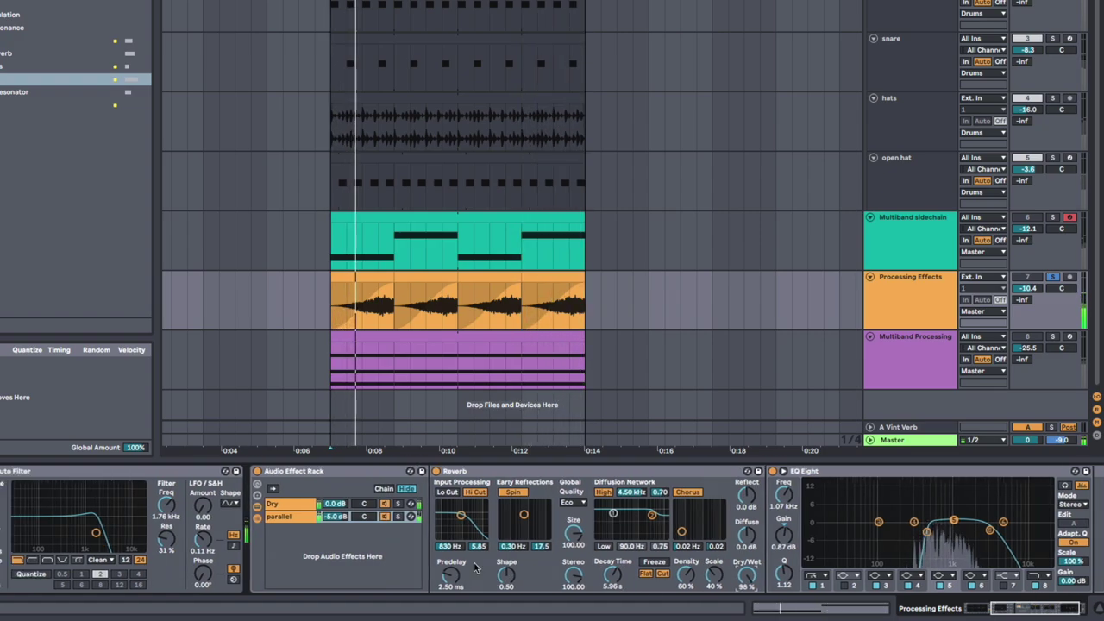
# Lower the Auto Filter's cutoff frequency to 344 Hz during playback
pyautogui.hscroll(-3, 475, 565)
pyautogui.moveTo(263, 498); pyautogui.dragTo(261, 526)
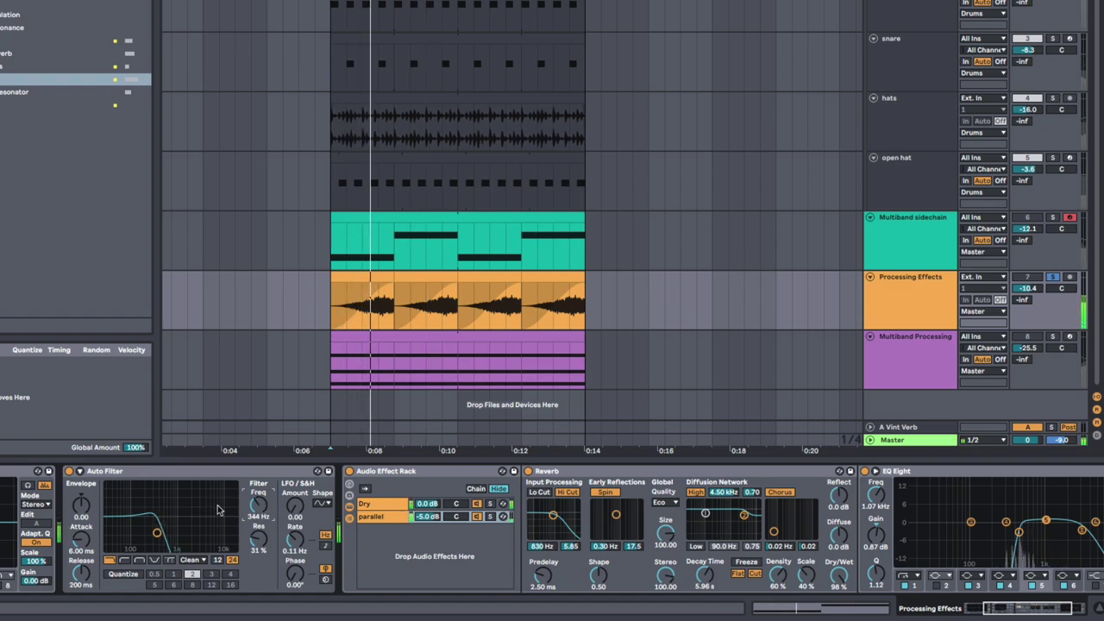
pyautogui.click(235, 472)
pyautogui.hscroll(-1, 250, 491)
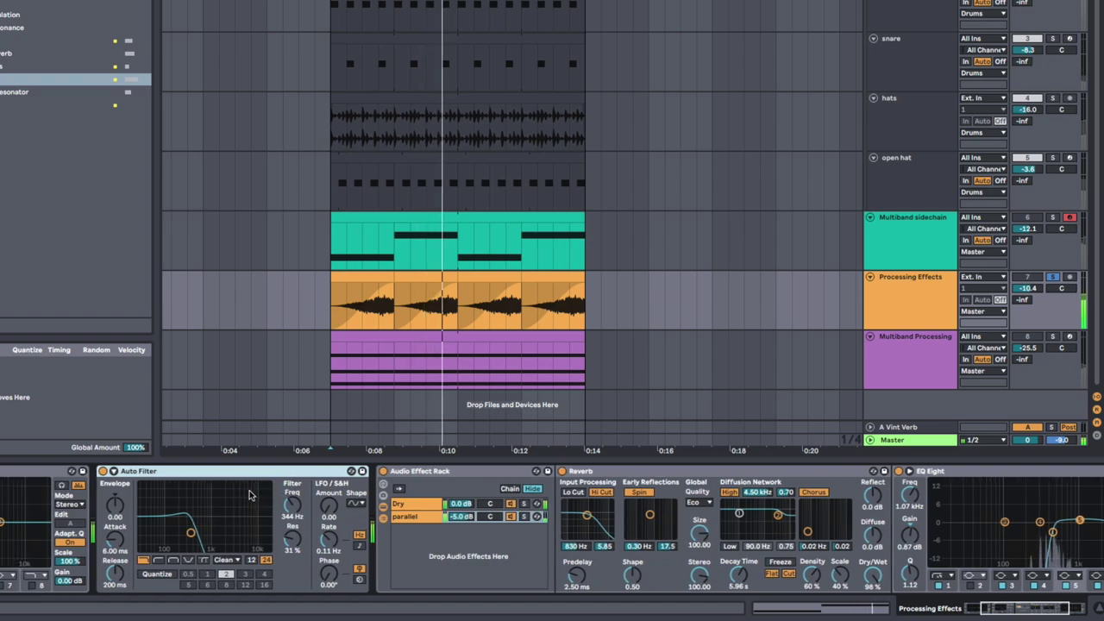
# Raise the low-cut band of the EQ Eight after the Reverb to 574 Hz
pyautogui.hscroll(4, 250, 494)
pyautogui.click(914, 516)
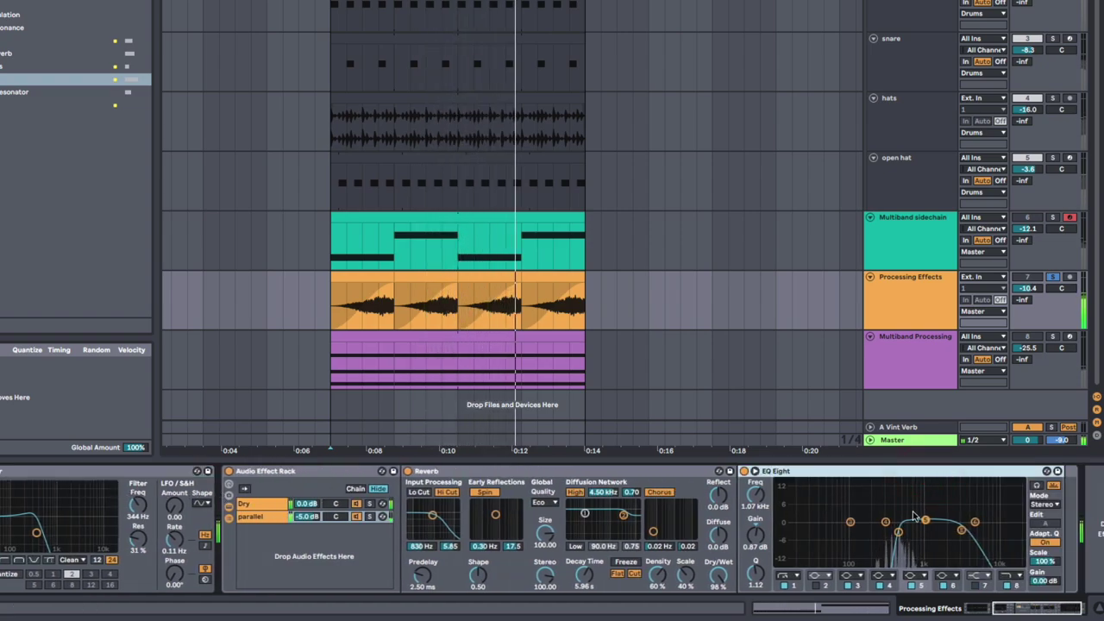
pyautogui.moveTo(898, 533); pyautogui.dragTo(905, 532)
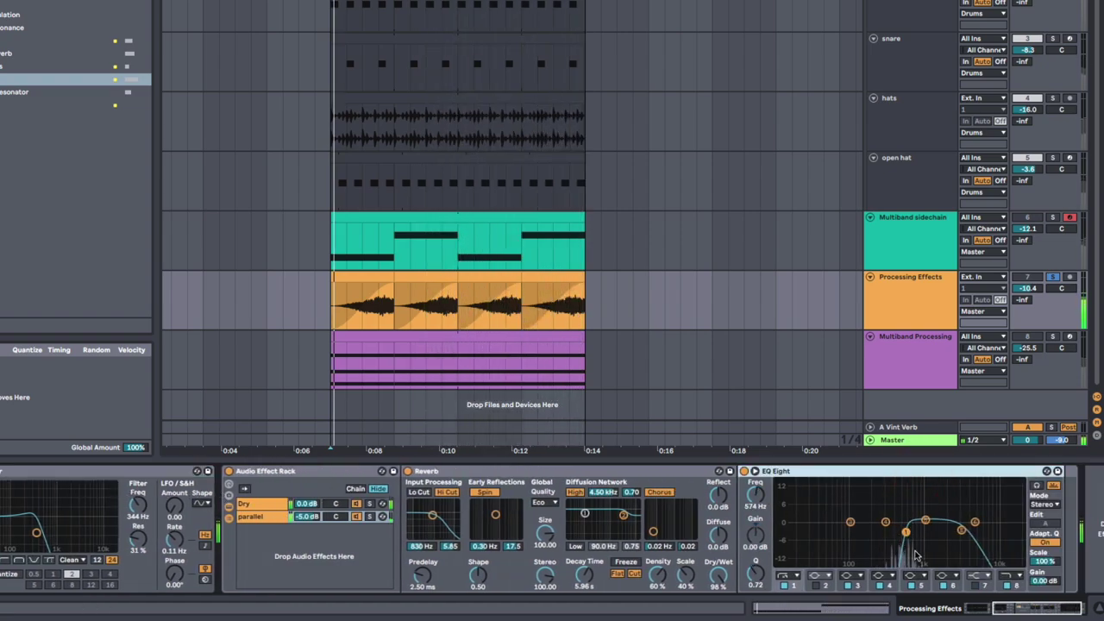
# Set the Auto Filter's cutoff frequency to 719 Hz and stop playback
pyautogui.hscroll(-4, 910, 548)
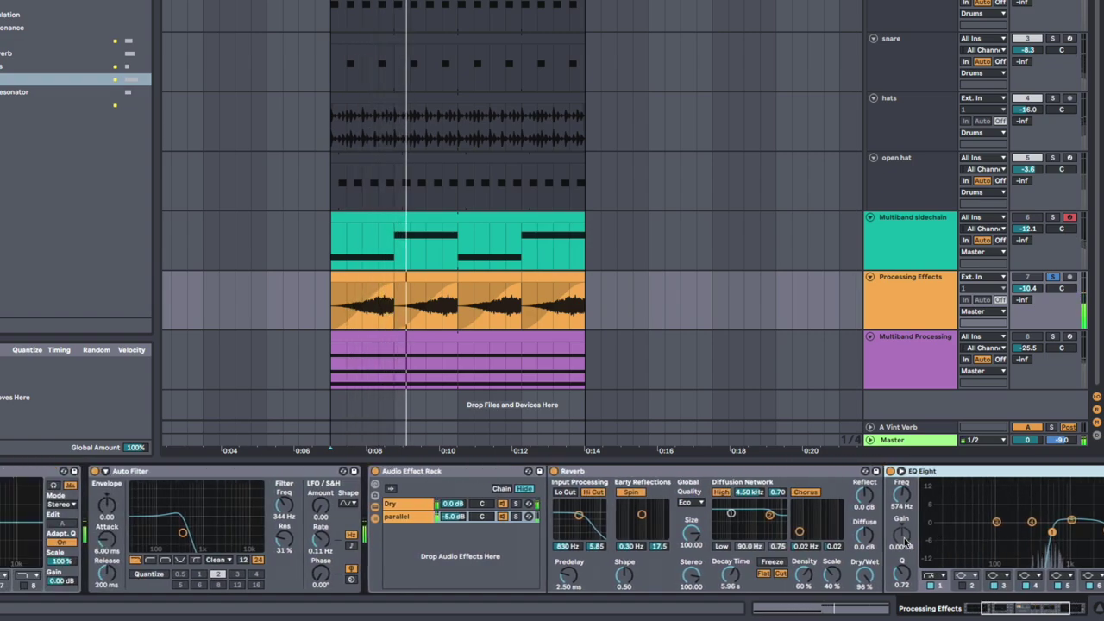
pyautogui.press('space')
pyautogui.moveTo(284, 505); pyautogui.dragTo(285, 492)
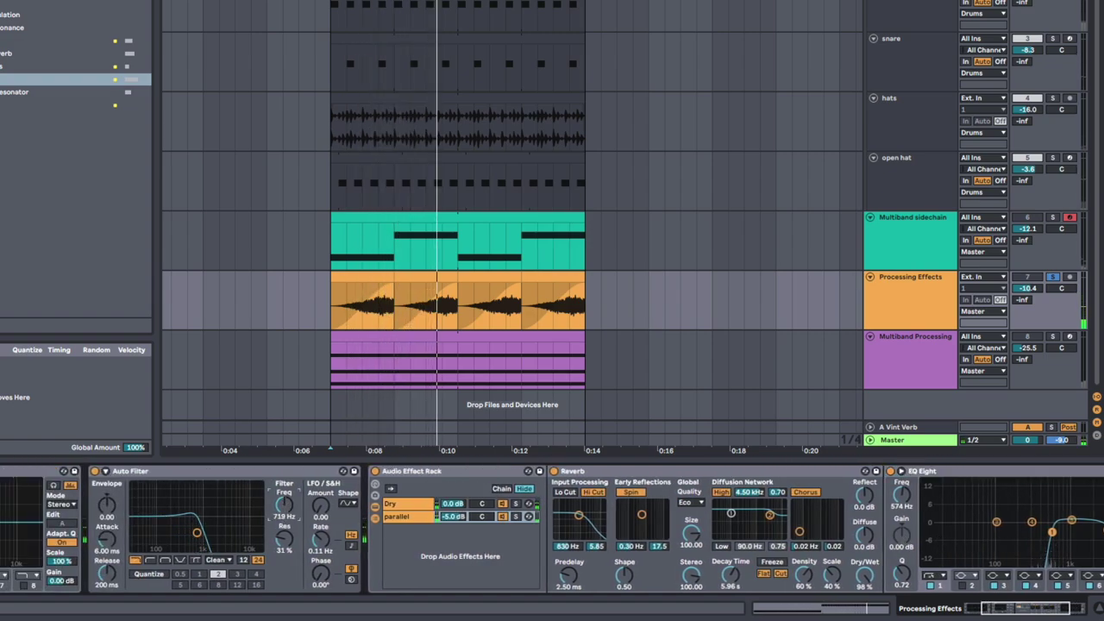
pyautogui.hscroll(5, 285, 507)
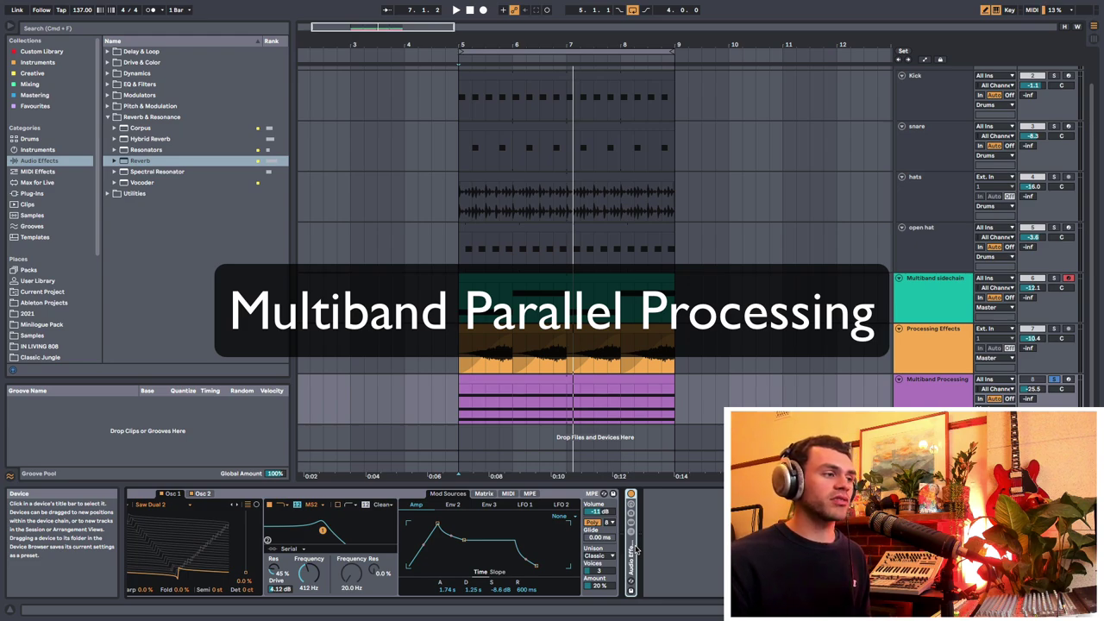
# Play the Multiband Processing track and sweep Wavetable's filter frequency through 1.31 kHz, leaving it at 2.27 kHz
pyautogui.hscroll(-2, 637, 549)
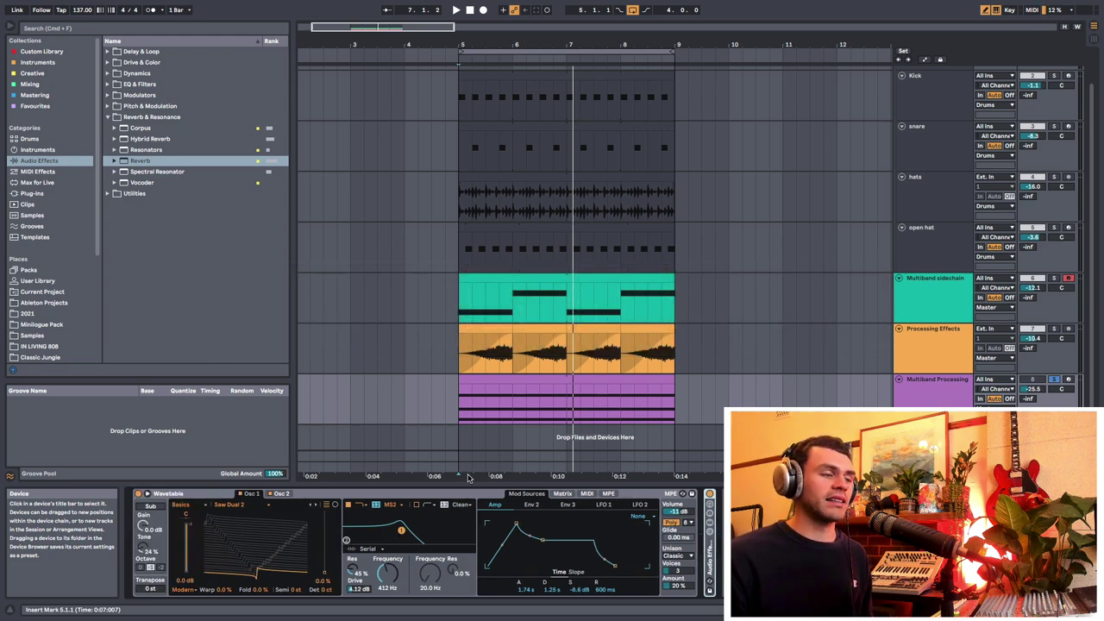
pyautogui.press('space')
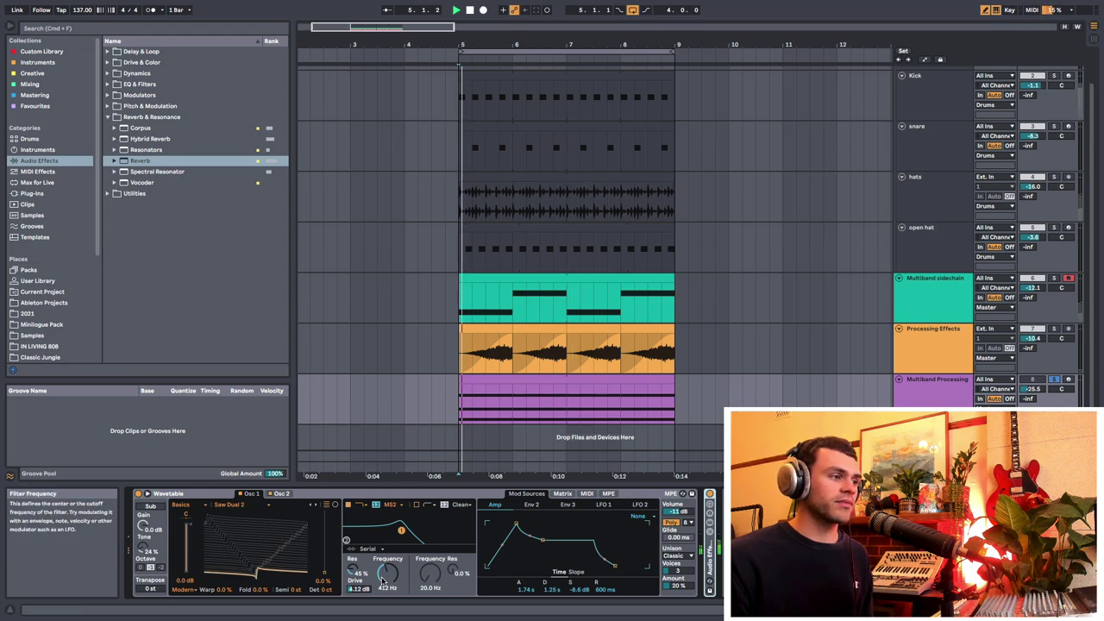
pyautogui.moveTo(384, 581)
pyautogui.mouseDown()
pyautogui.moveTo(383, 522)
pyautogui.moveTo(384, 582)
pyautogui.moveTo(383, 547)
pyautogui.moveTo(384, 560)
pyautogui.mouseUp()
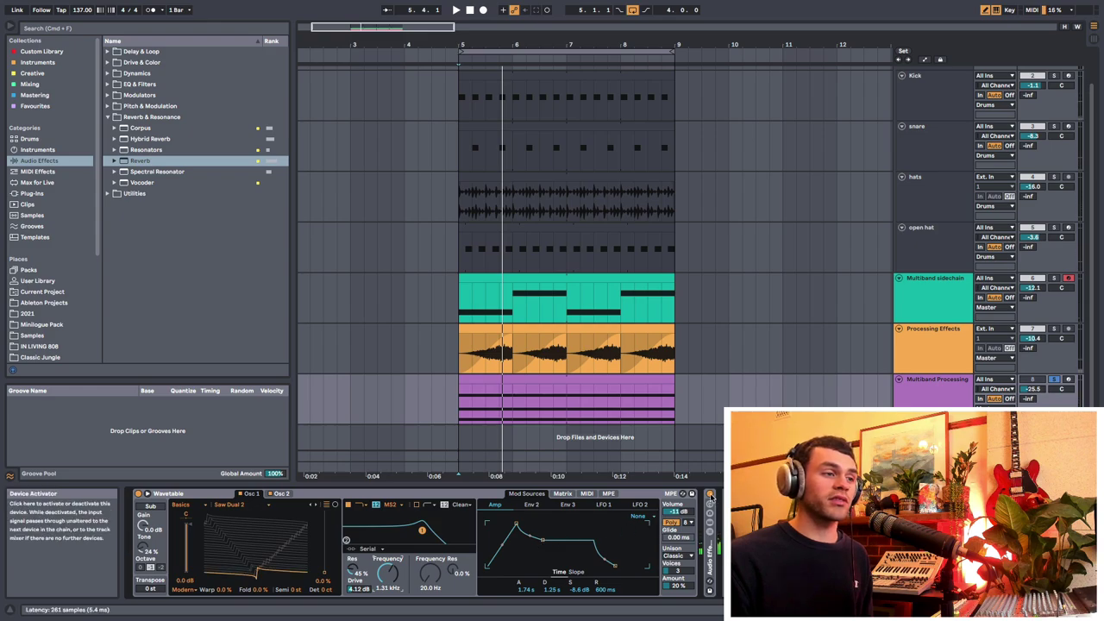
pyautogui.moveTo(388, 574); pyautogui.dragTo(388, 553)
pyautogui.moveTo(388, 573)
pyautogui.mouseDown()
pyautogui.moveTo(388, 619)
pyautogui.moveTo(388, 593)
pyautogui.mouseUp()
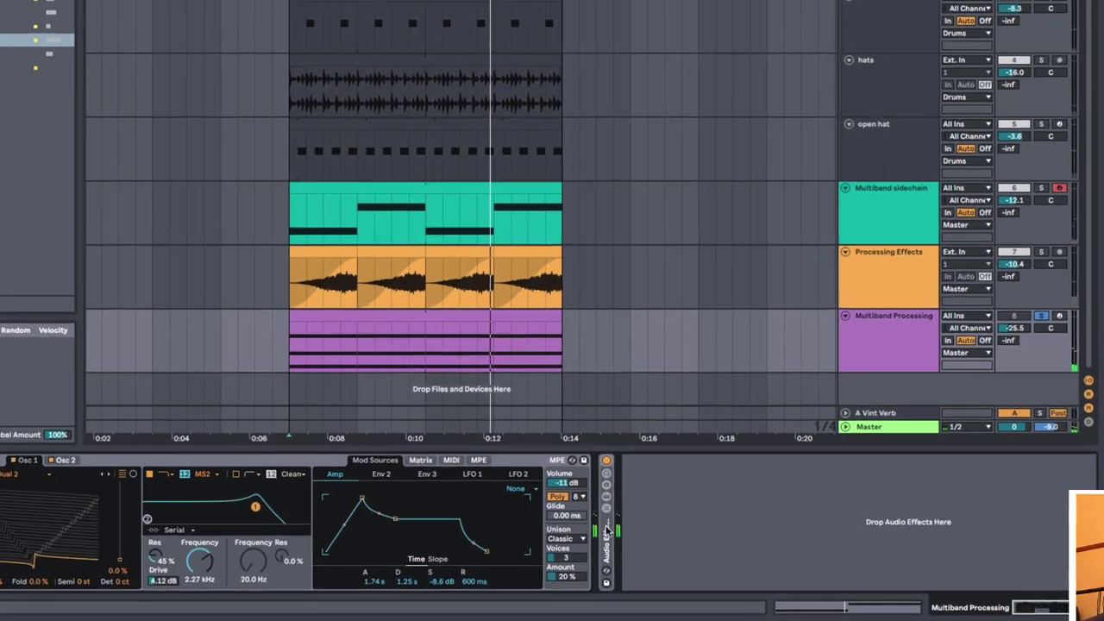
# Unfold the Multiband Processing track's Audio Effect Rack and examine the devices in its High Sizzle, Mid Echo and Low Growl chains
pyautogui.doubleClick(606, 530)
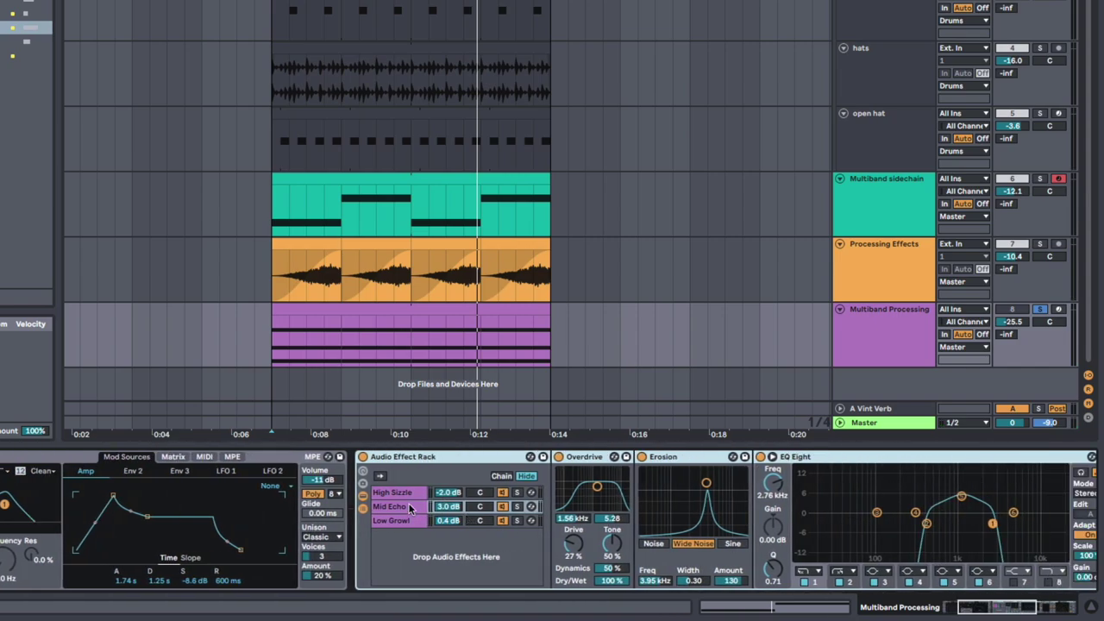
pyautogui.click(405, 495)
pyautogui.hscroll(3, 560, 524)
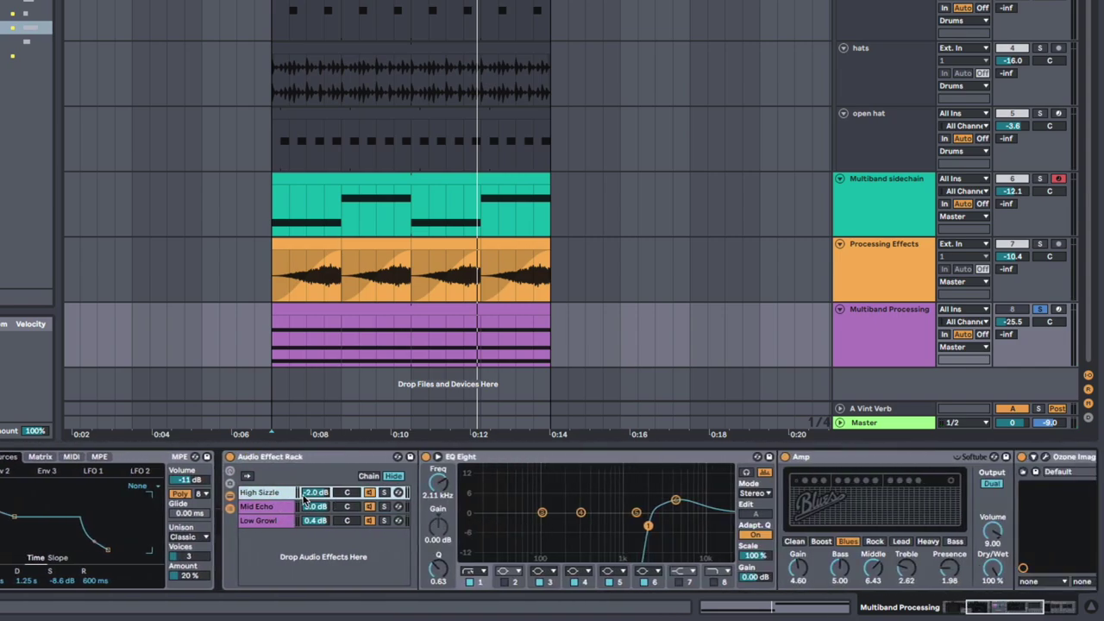
pyautogui.click(265, 509)
pyautogui.click(269, 517)
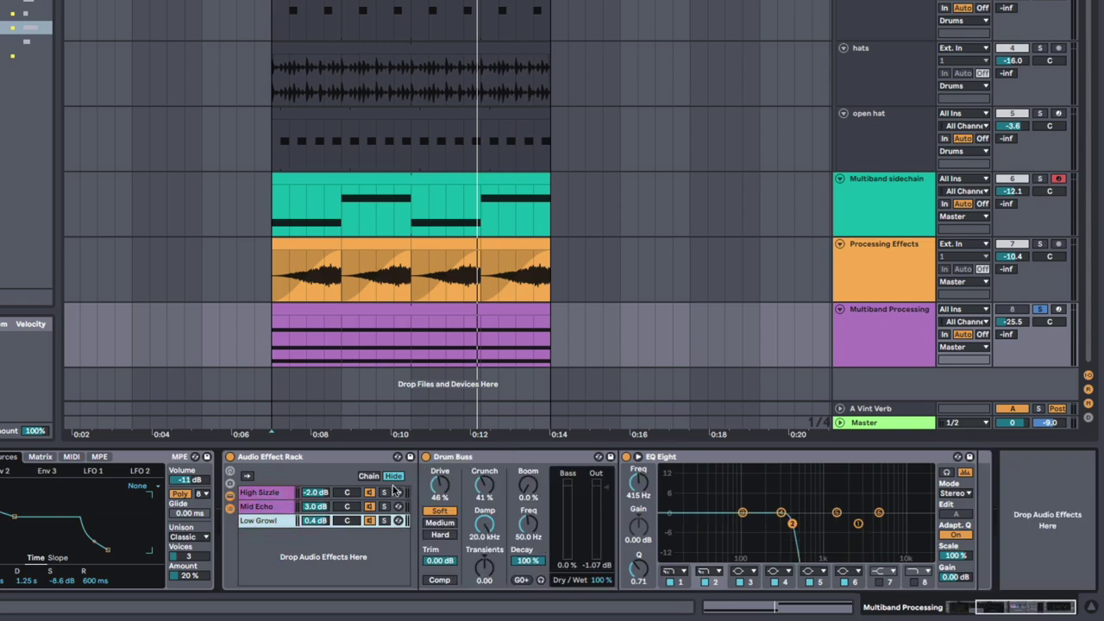
pyautogui.click(285, 493)
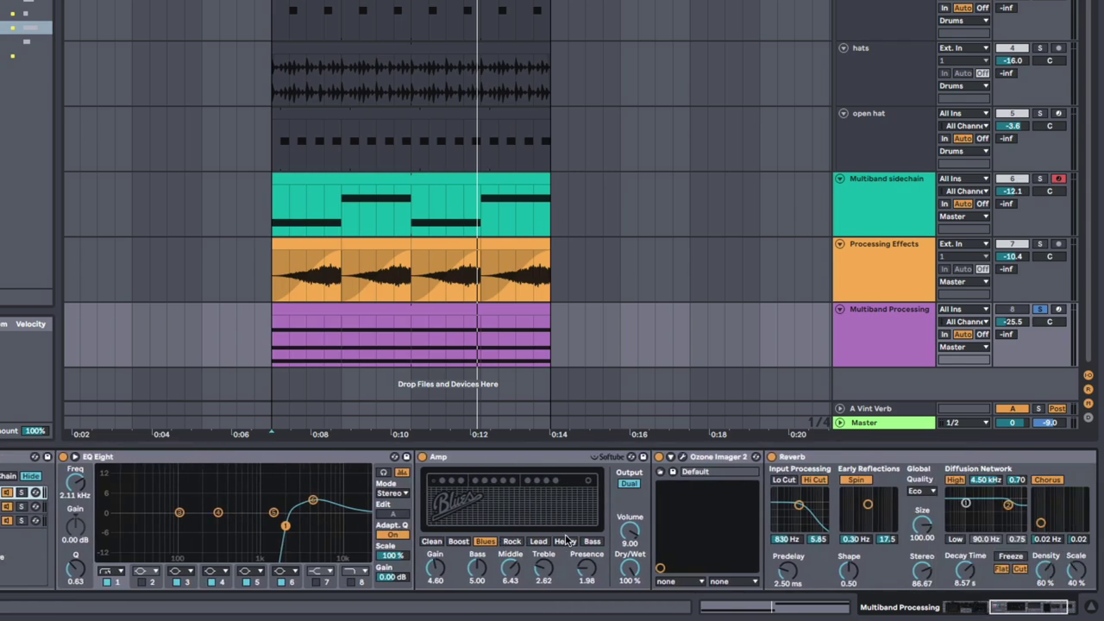
pyautogui.hscroll(-5, 723, 492)
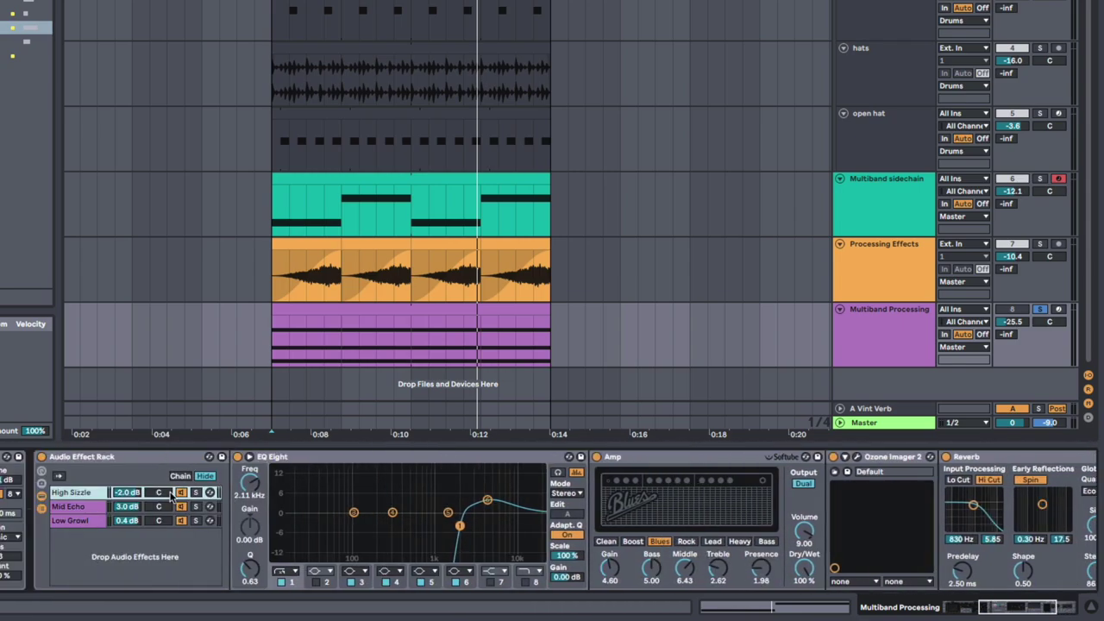
pyautogui.click(89, 506)
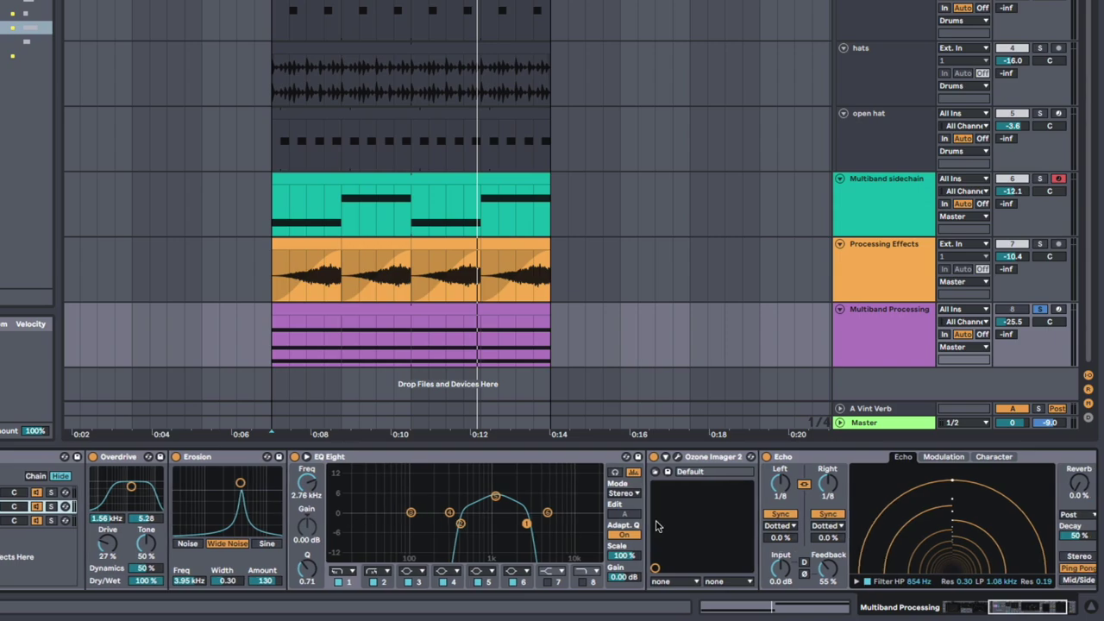
pyautogui.hscroll(-2, 190, 510)
pyautogui.click(52, 520)
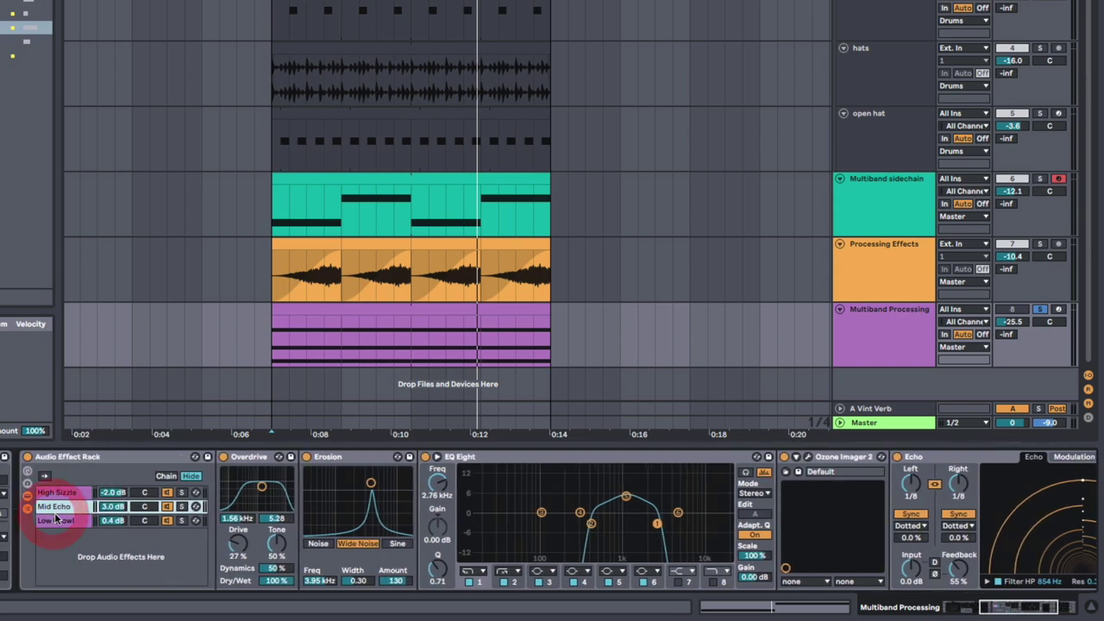
pyautogui.hscroll(-5, 288, 504)
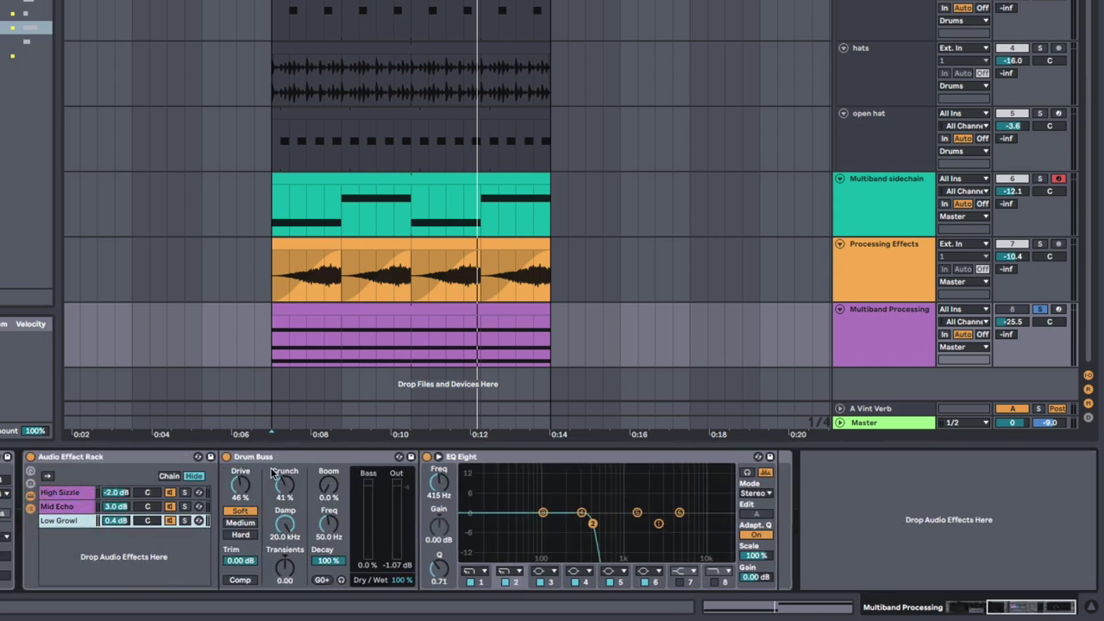
pyautogui.hscroll(-6, 436, 500)
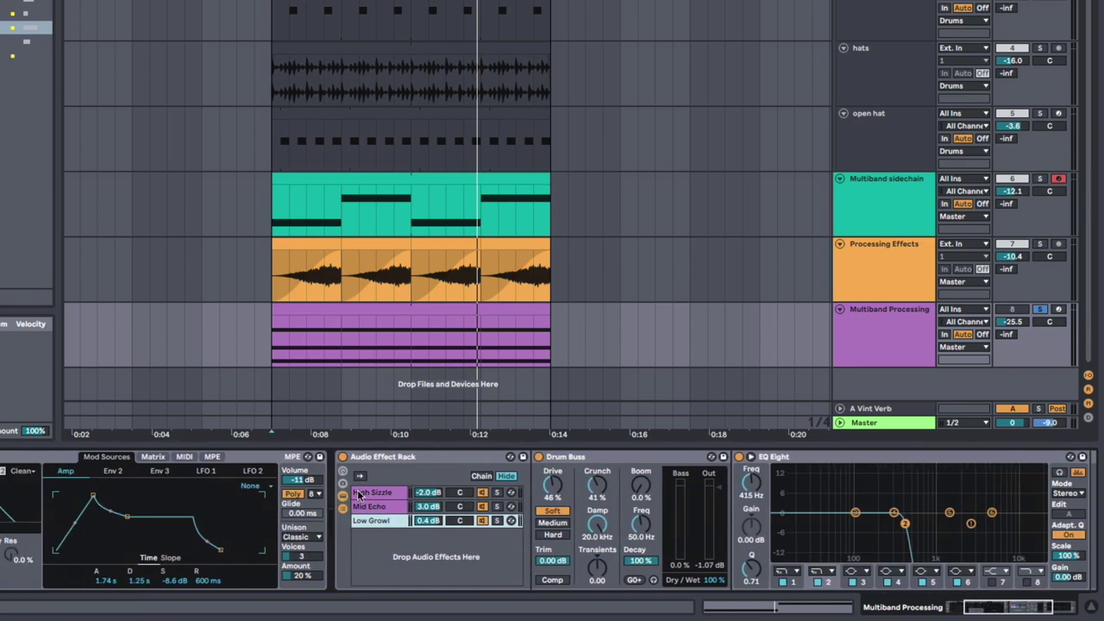
# Lower Wavetable's filter frequency to 238 Hz during playback and raise it back to 1.31 kHz
pyautogui.hscroll(-8, 243, 518)
pyautogui.moveTo(186, 555); pyautogui.dragTo(186, 607)
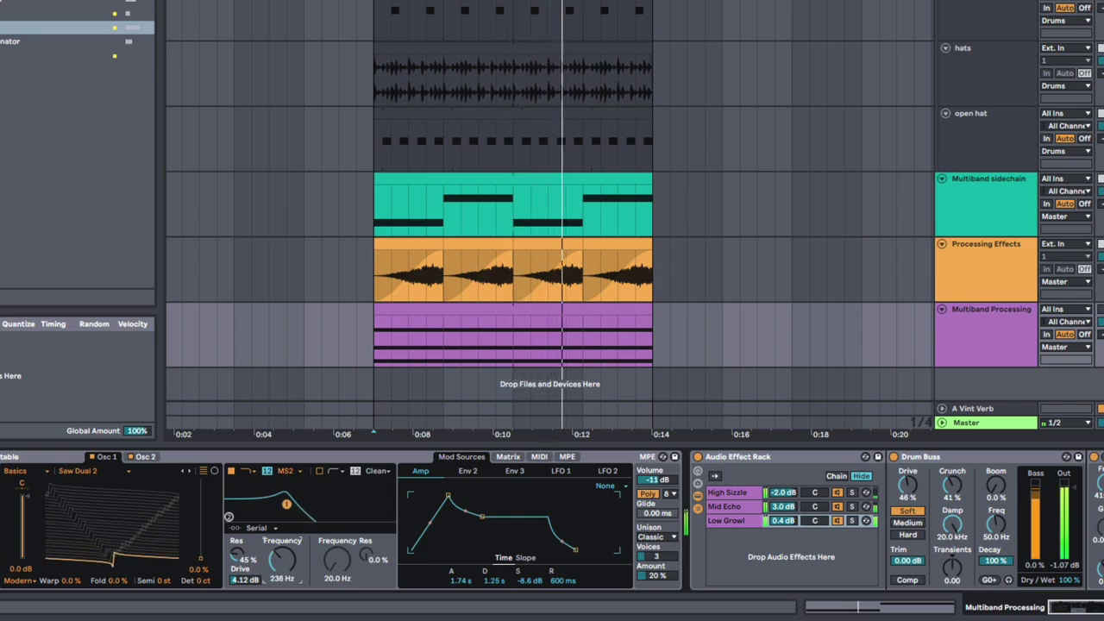
pyautogui.moveTo(279, 562); pyautogui.dragTo(280, 552)
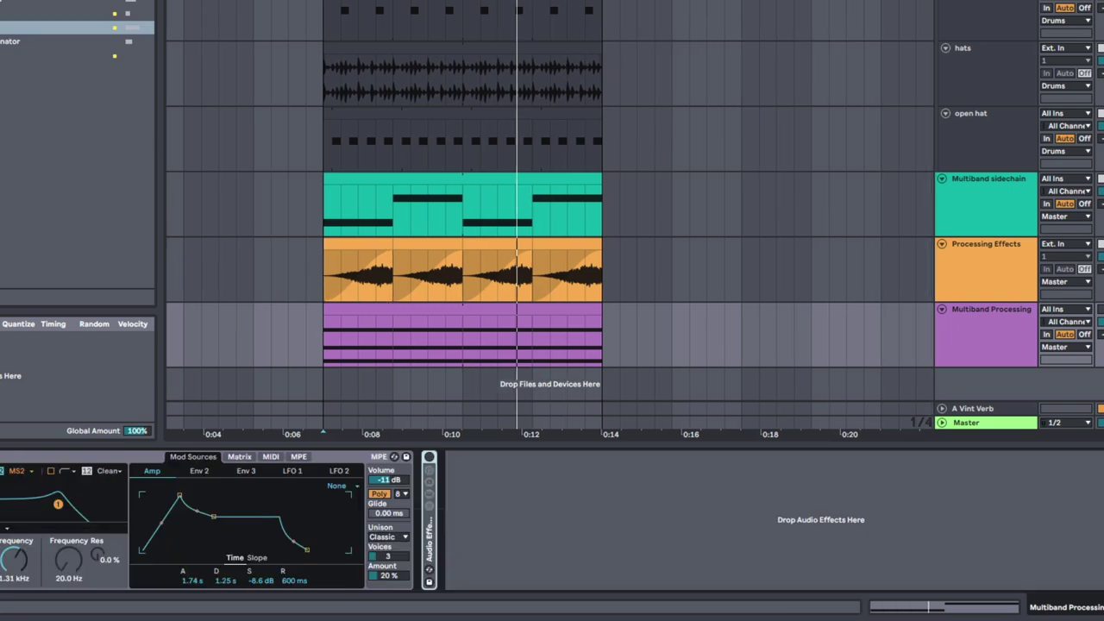
# Add an EQ Eight after the Audio Effect Rack and make its band 4 a high-cut filter at 255 Hz
pyautogui.hotkey('ctrl', 'f')
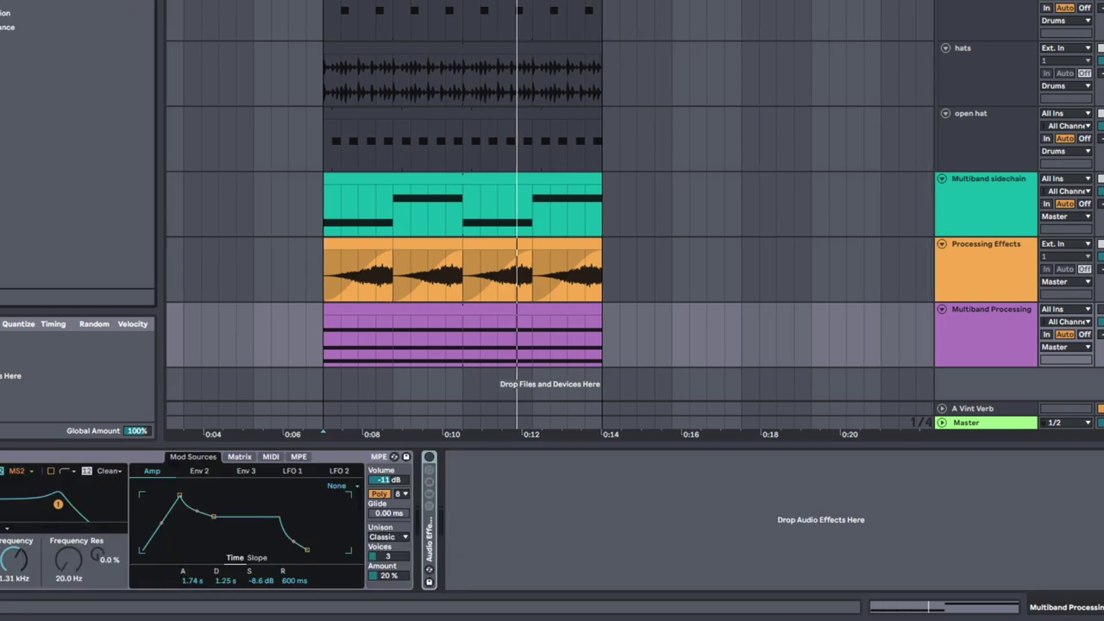
pyautogui.moveTo(4, 12)
pyautogui.mouseDown()
pyautogui.moveTo(582, 545)
pyautogui.moveTo(606, 523)
pyautogui.mouseUp()
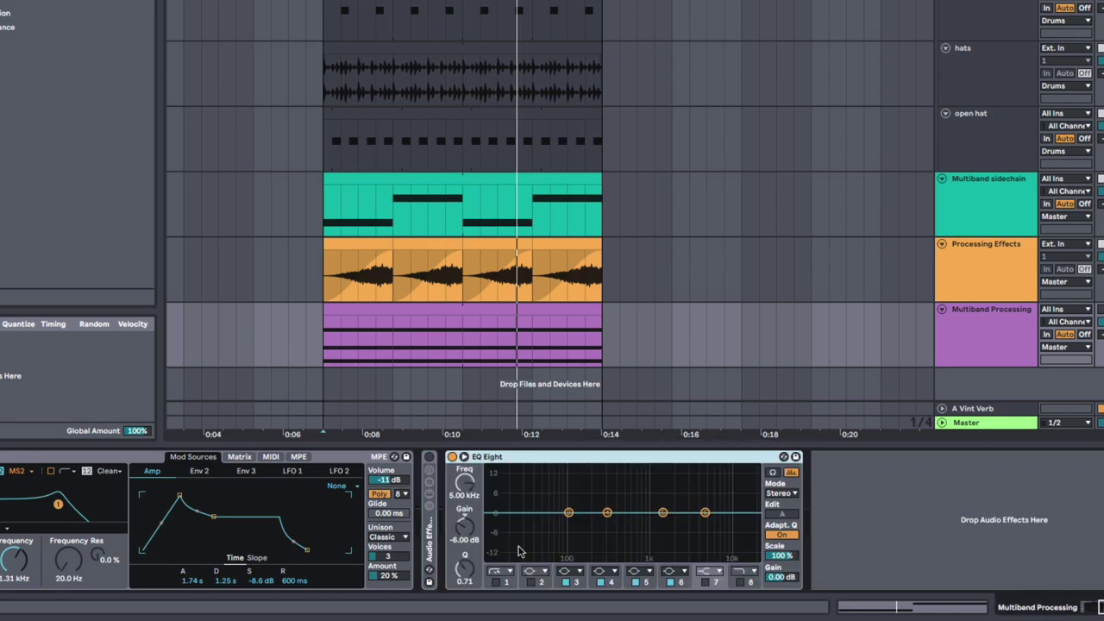
pyautogui.click(609, 576)
pyautogui.click(612, 560)
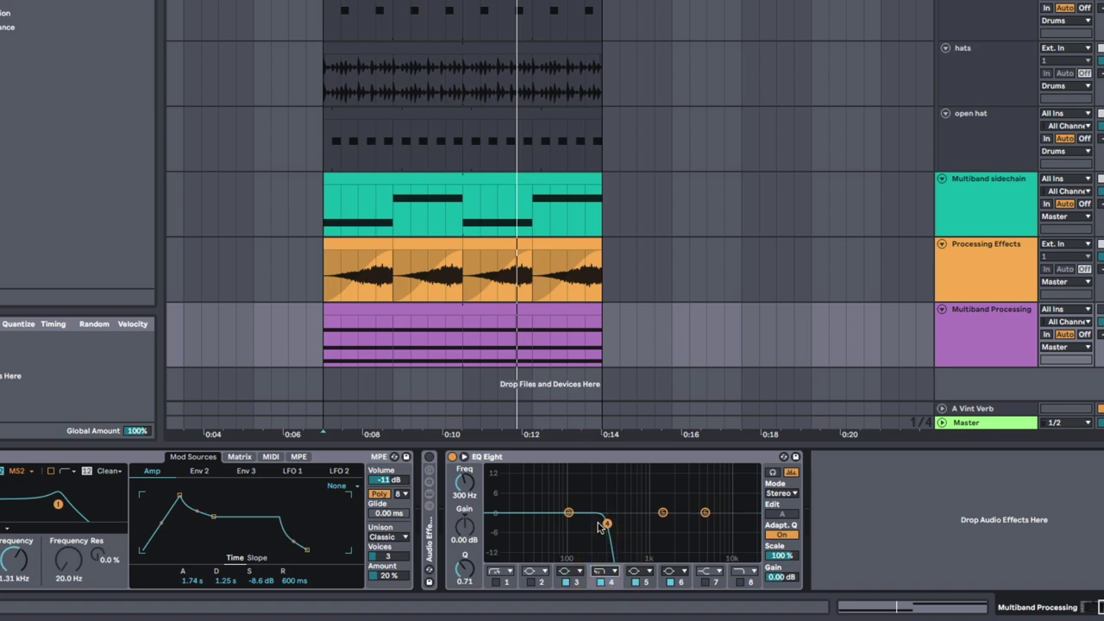
pyautogui.moveTo(464, 487); pyautogui.dragTo(464, 498)
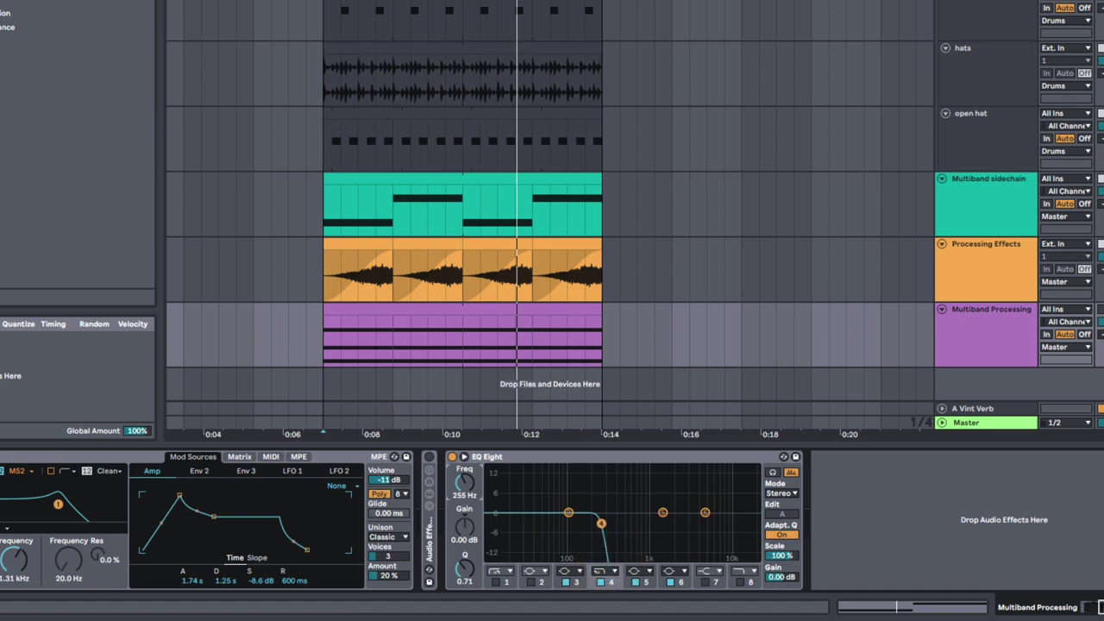
# Play the Multiband Processing track from the loop start and raise the EQ Eight band 4 cutoff to 346 Hz
pyautogui.click(321, 340)
pyautogui.press('space')
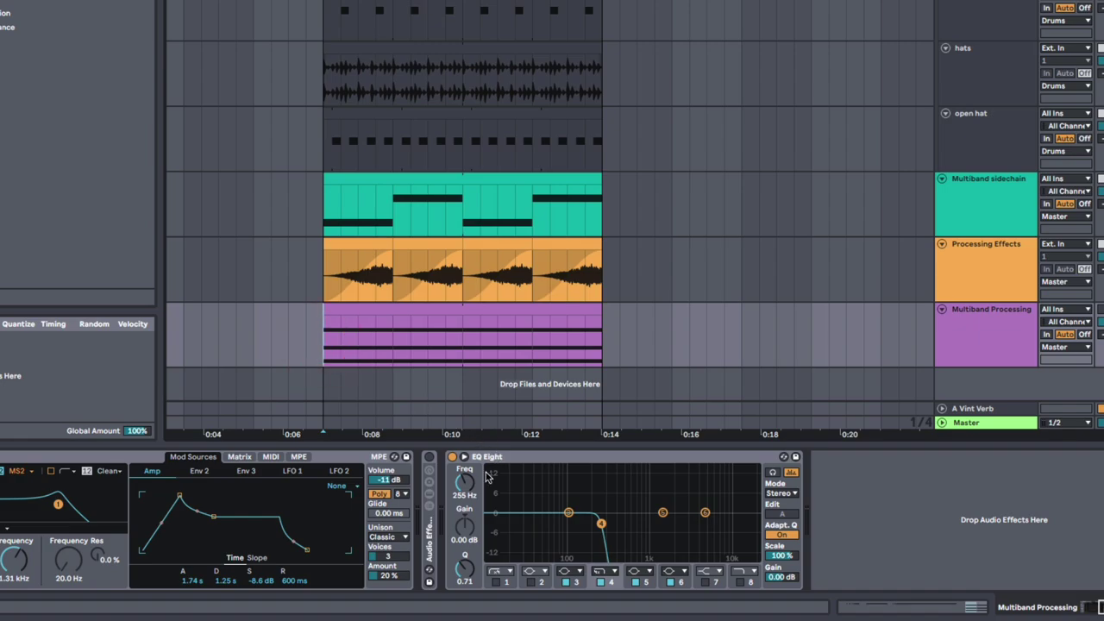
pyautogui.moveTo(464, 485); pyautogui.dragTo(464, 475)
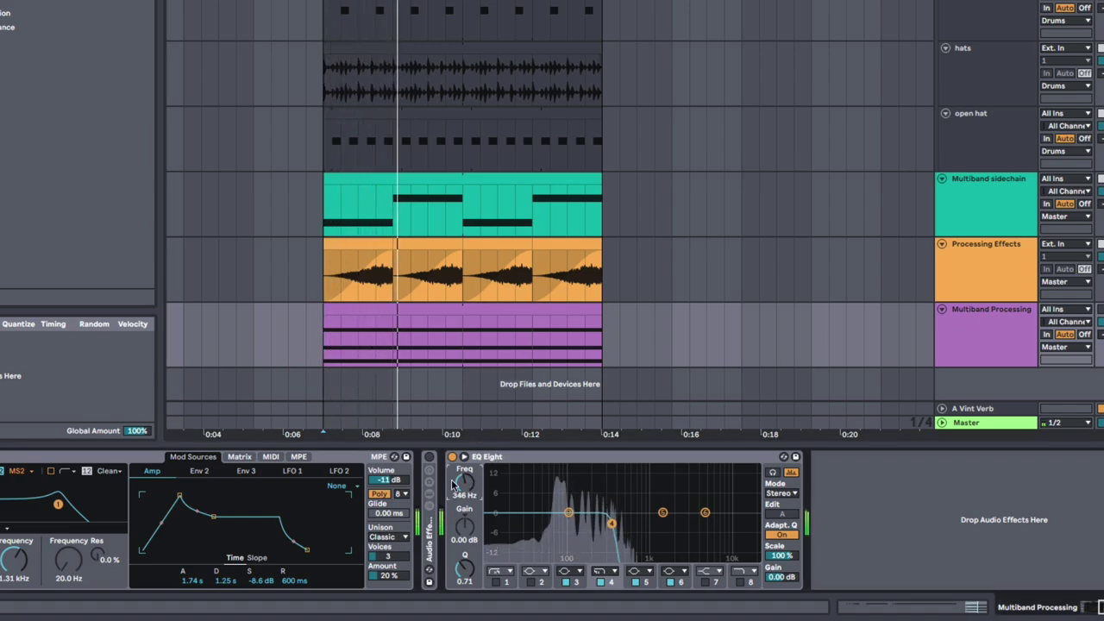
# Open Wavetable's filter frequency to 20.5 kHz and lower the EQ Eight band 4 cutoff to 271 Hz during playback
pyautogui.hscroll(-1, 154, 508)
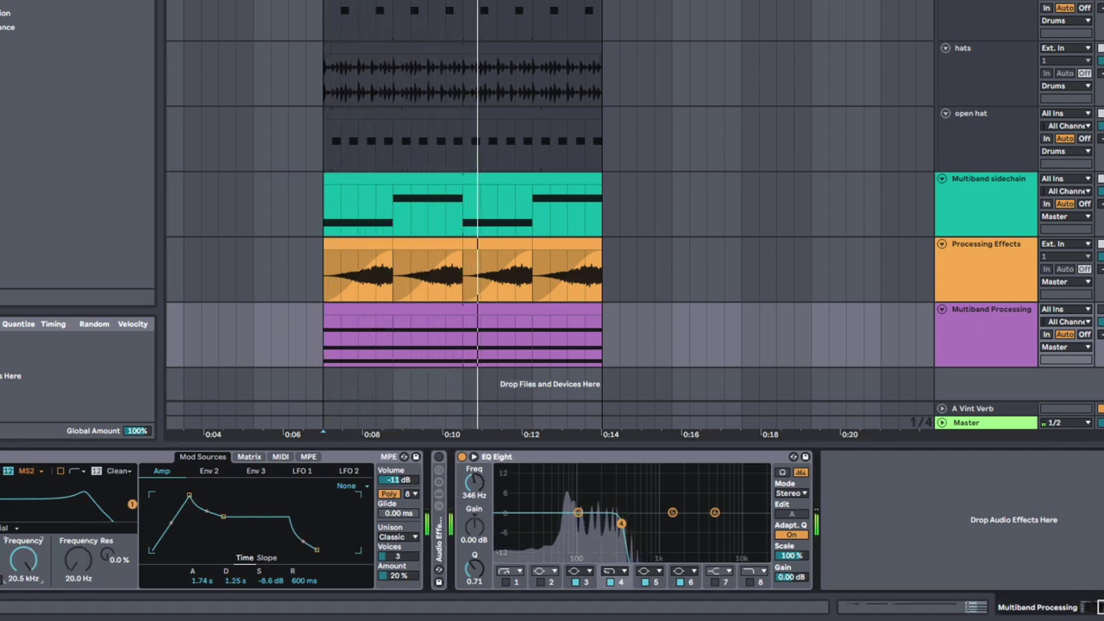
pyautogui.moveTo(482, 487); pyautogui.dragTo(482, 493)
pyautogui.press('space')
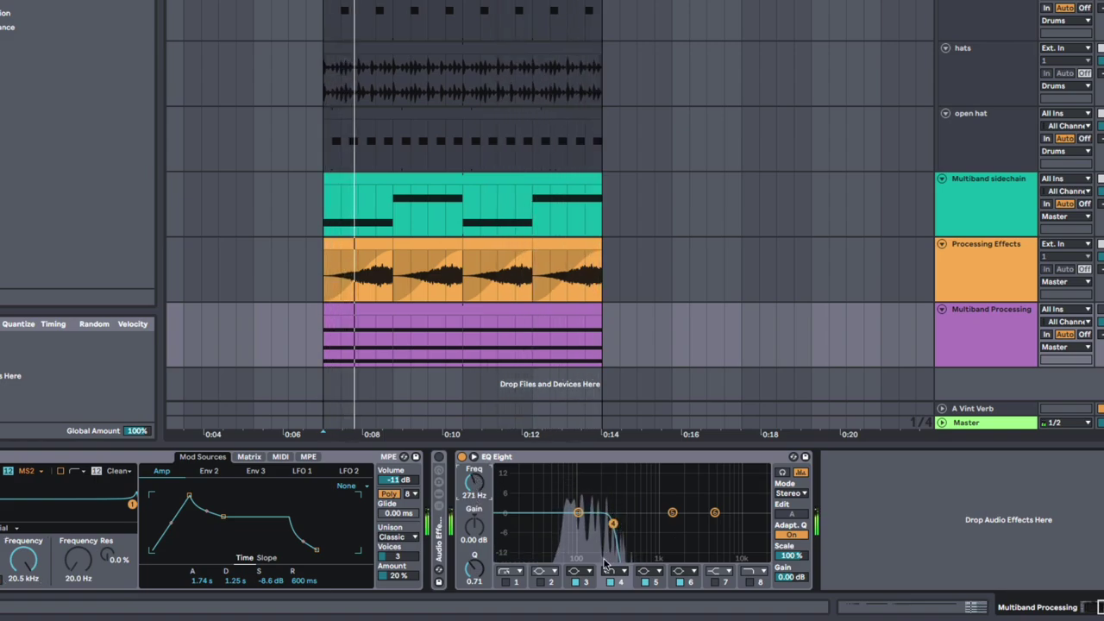
# Group the EQ Eight into a new Audio Effect Rack, show its chain list and duplicate the chain twice
pyautogui.click(544, 457)
pyautogui.hotkey('ctrl', 'g')
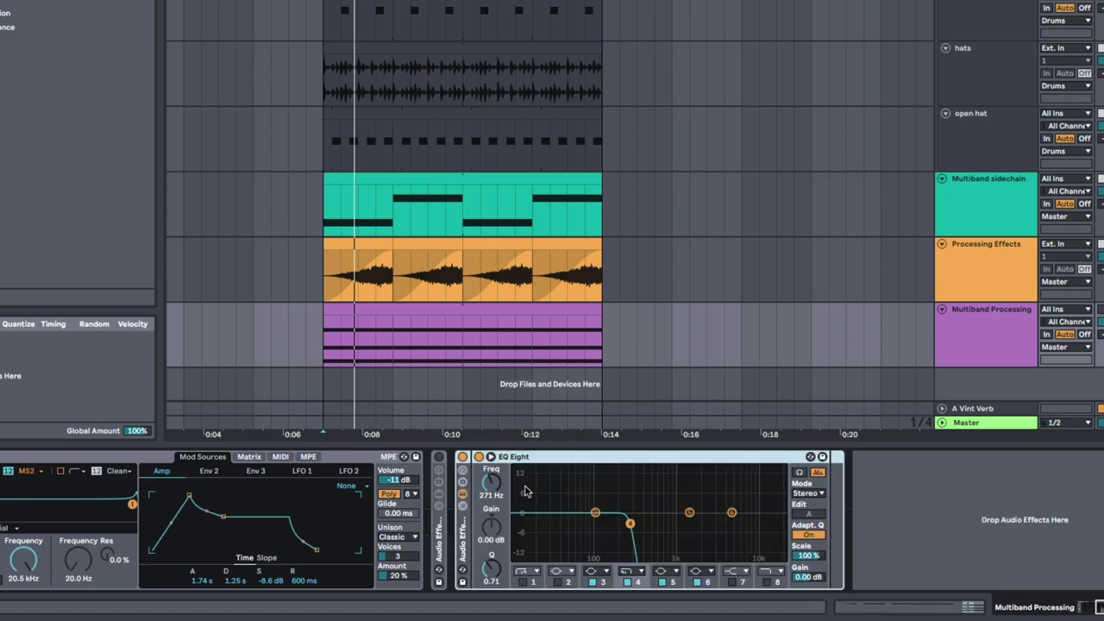
pyautogui.click(464, 495)
pyautogui.rightClick(492, 495)
pyautogui.click(492, 494)
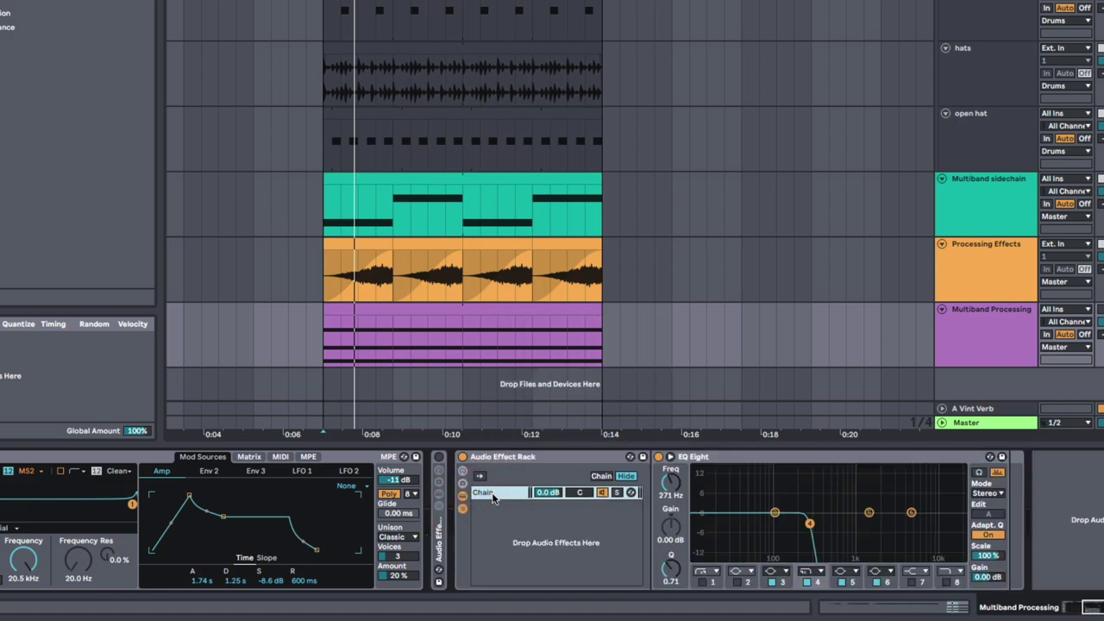
pyautogui.hotkey('ctrl', 'd')
pyautogui.hotkey('ctrl', 'd')
# Rename the new rack's three chains Low, Mid and High
pyautogui.click(497, 494)
pyautogui.hotkey('ctrl', 'r')
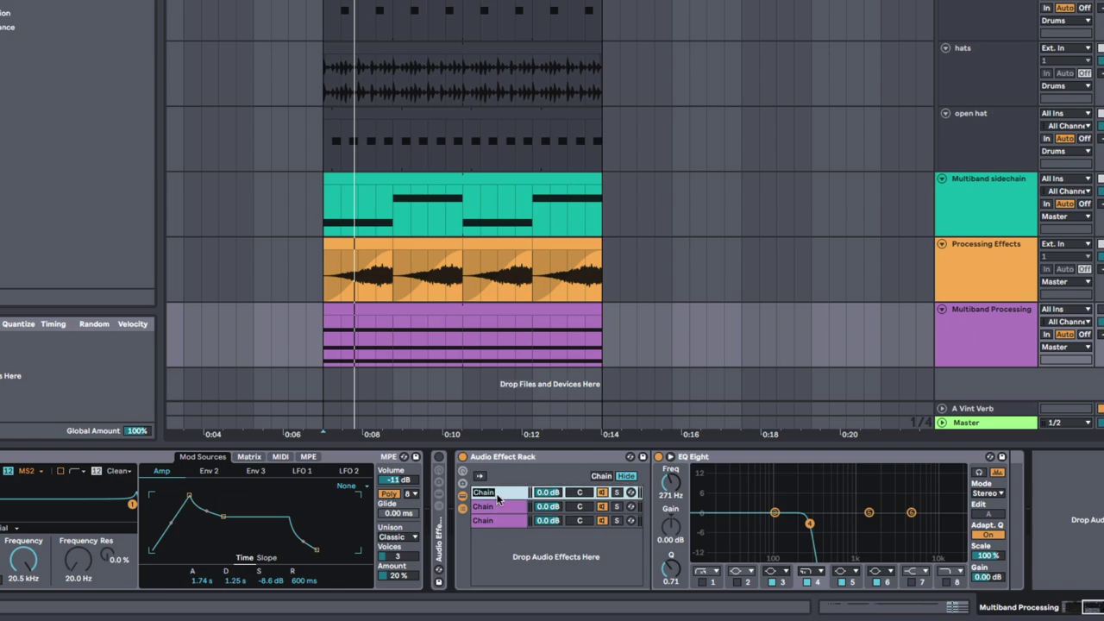
pyautogui.write('Low')
pyautogui.press('Tab')
pyautogui.write('Mid')
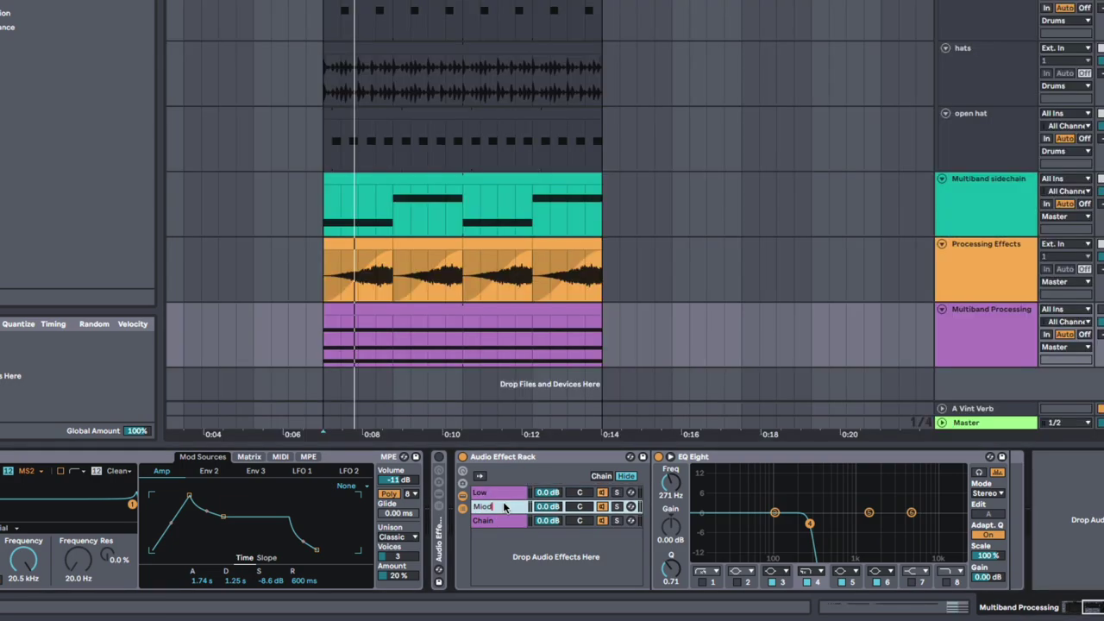
pyautogui.press('Tab')
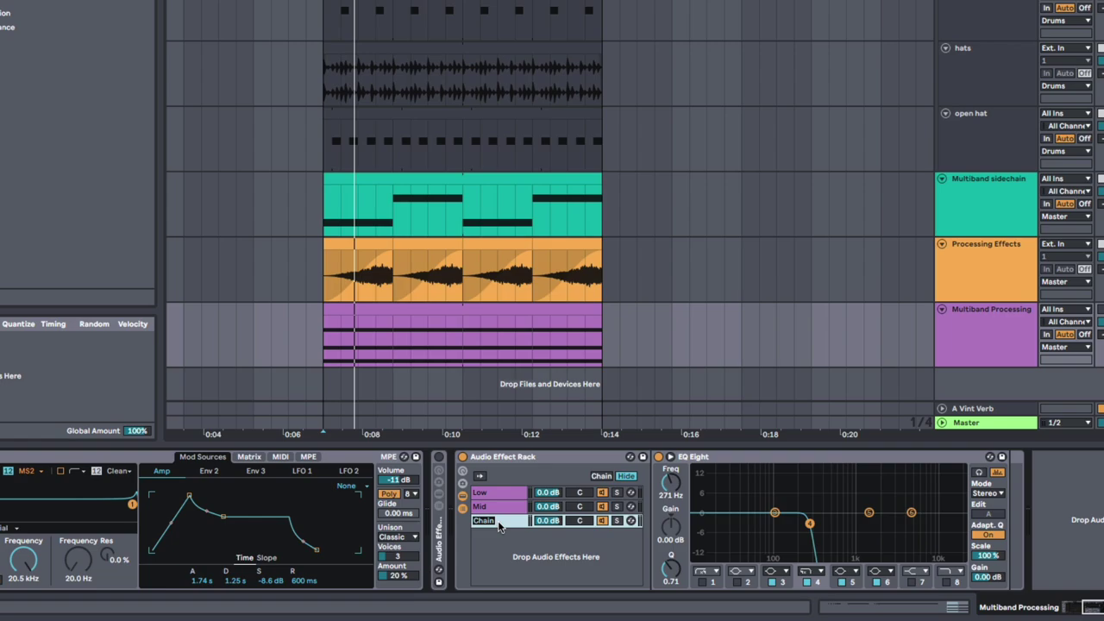
pyautogui.click(530, 494)
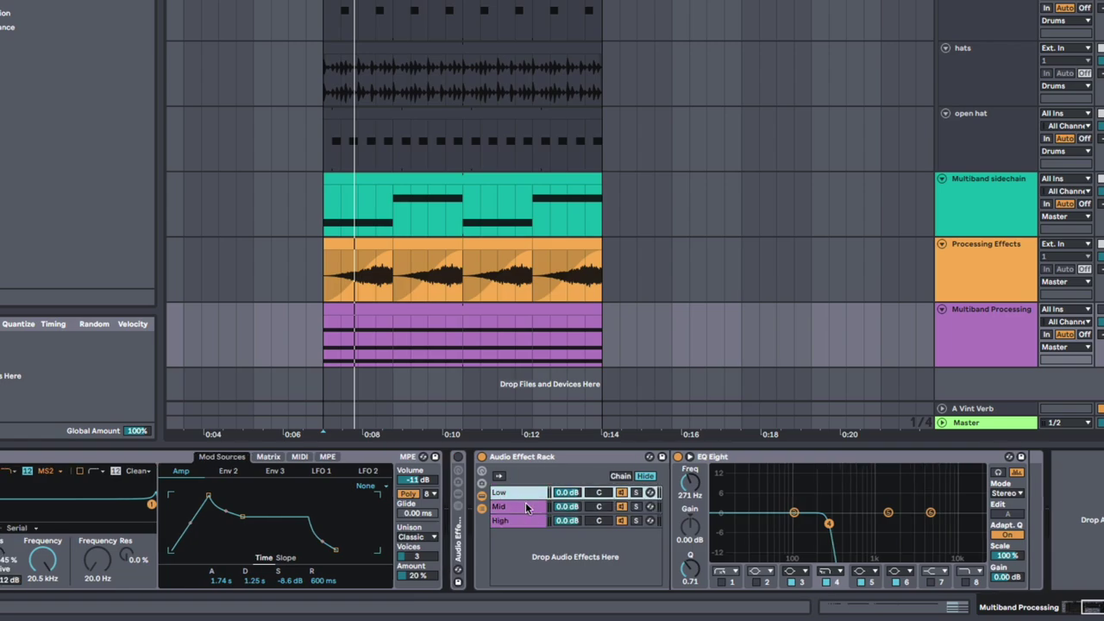
# Change band 4 of the Mid chain's EQ Eight to a low-cut filter
pyautogui.click(525, 504)
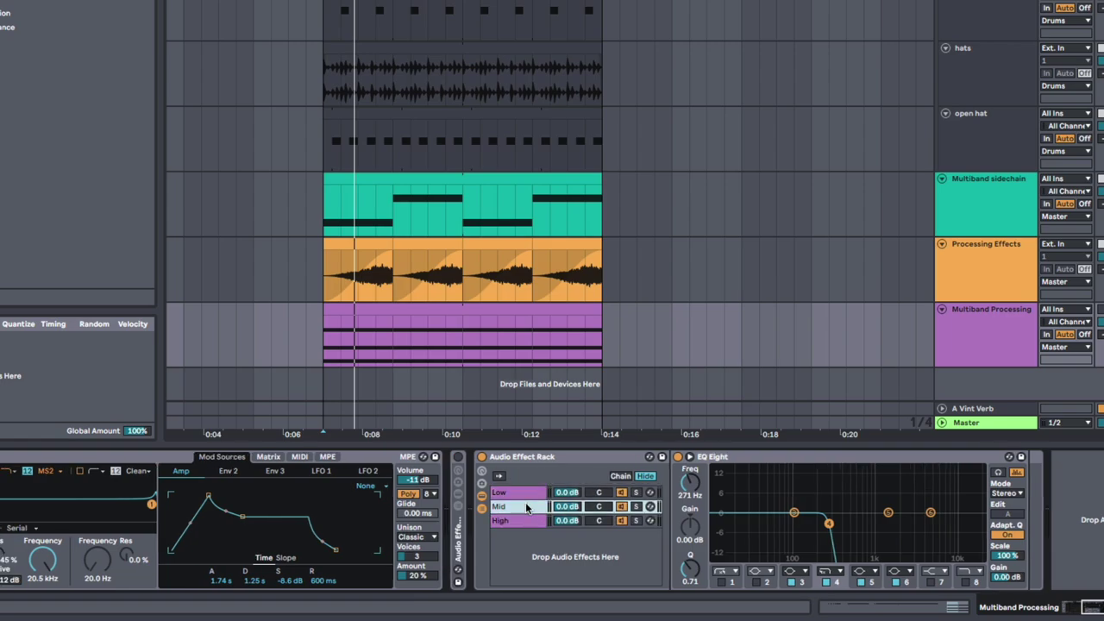
pyautogui.click(833, 569)
pyautogui.click(837, 490)
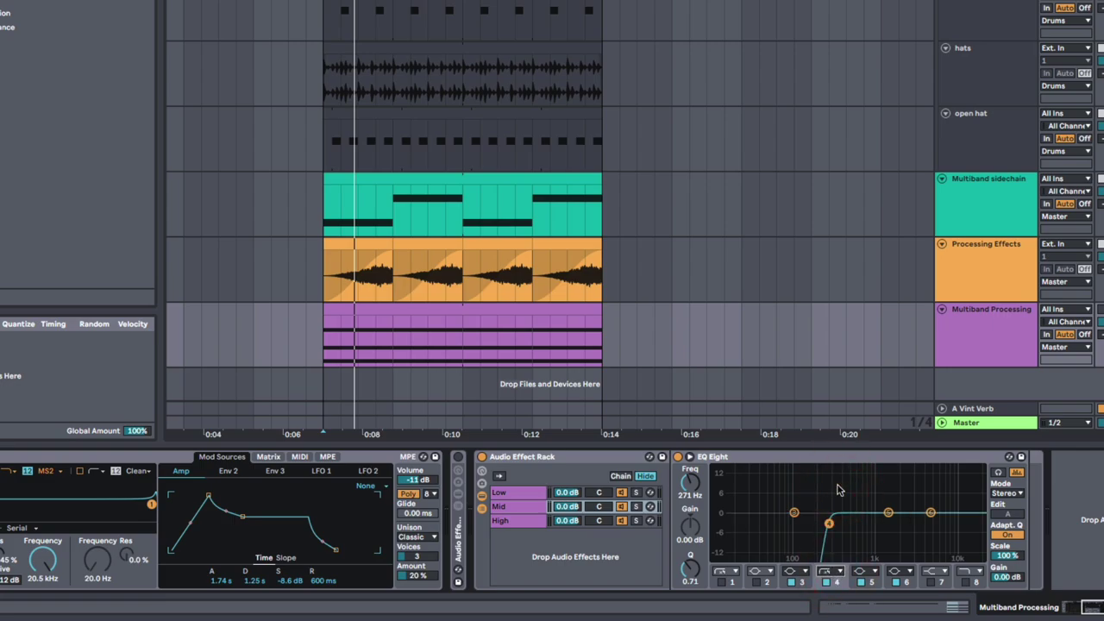
# Enable band 8 of the Mid chain's EQ Eight as a steep high-cut filter and lower its cutoff to 2.90 kHz
pyautogui.click(963, 571)
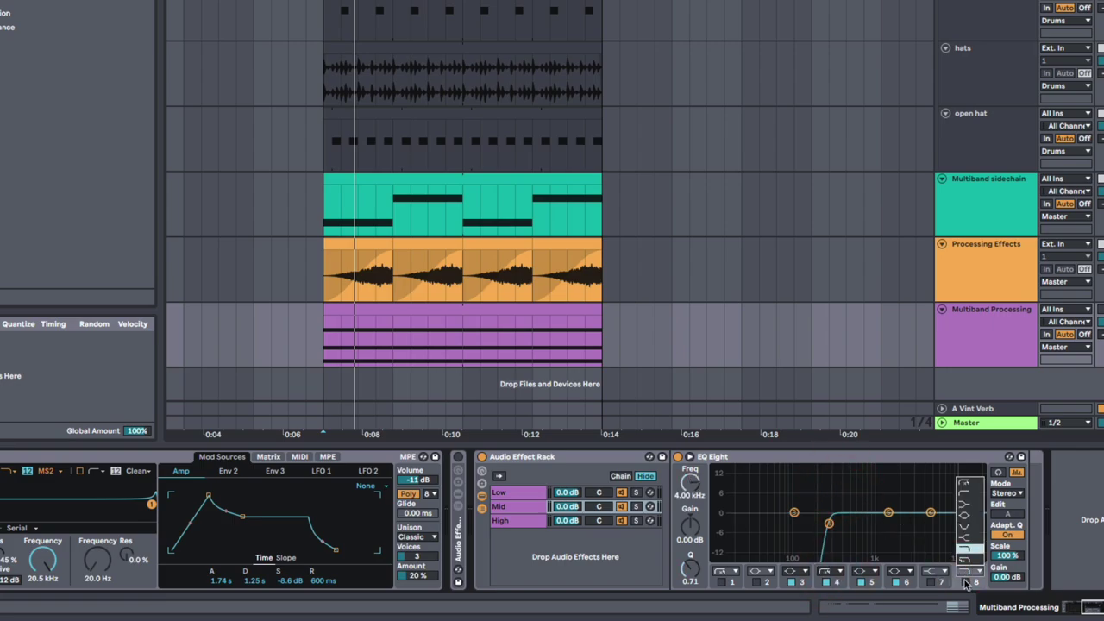
pyautogui.click(964, 549)
pyautogui.click(965, 582)
pyautogui.click(966, 571)
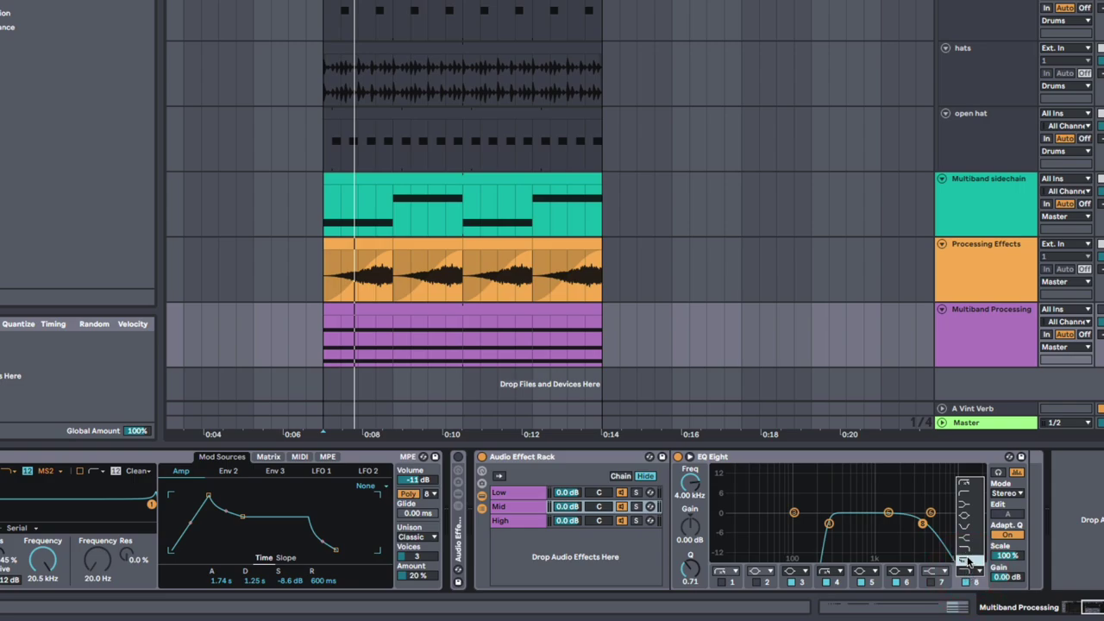
pyautogui.click(965, 559)
pyautogui.moveTo(922, 523); pyautogui.dragTo(914, 526)
# Solo the Mid chain during playback, lower its EQ band 8 cutoff to 2.11 kHz and set band 5 to 774 Hz with 0.62 dB gain
pyautogui.press('space')
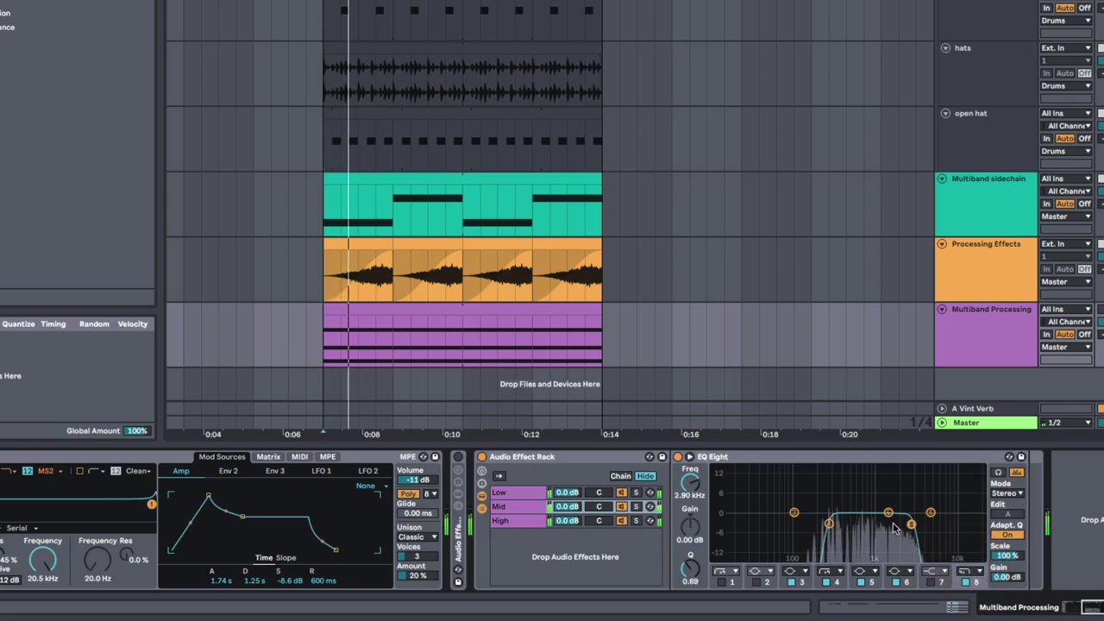
pyautogui.click(635, 507)
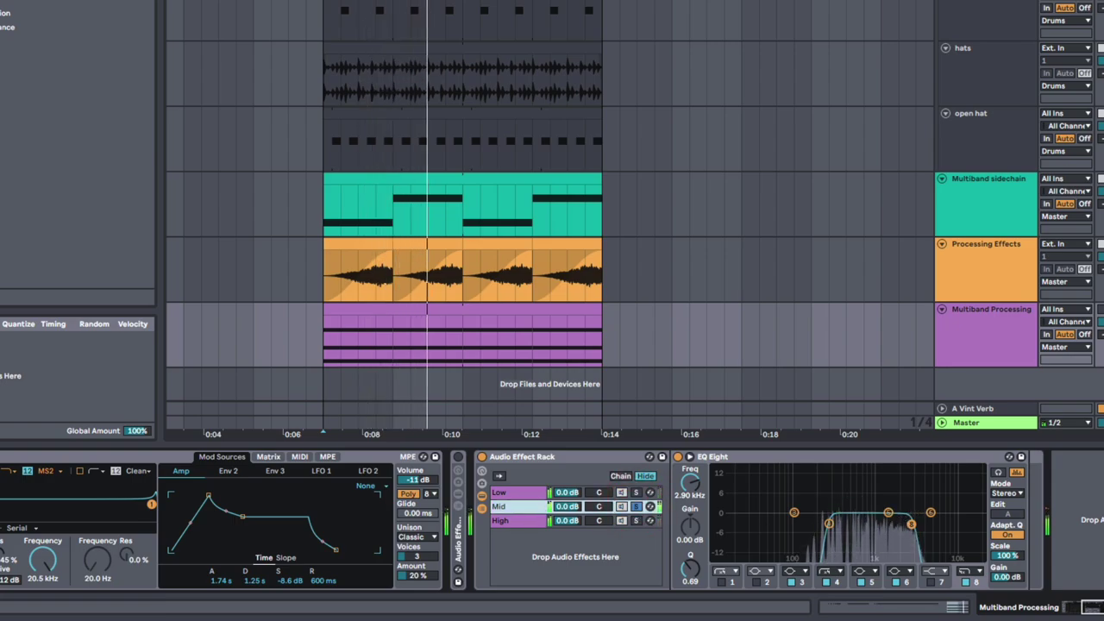
pyautogui.moveTo(906, 524); pyautogui.dragTo(865, 512)
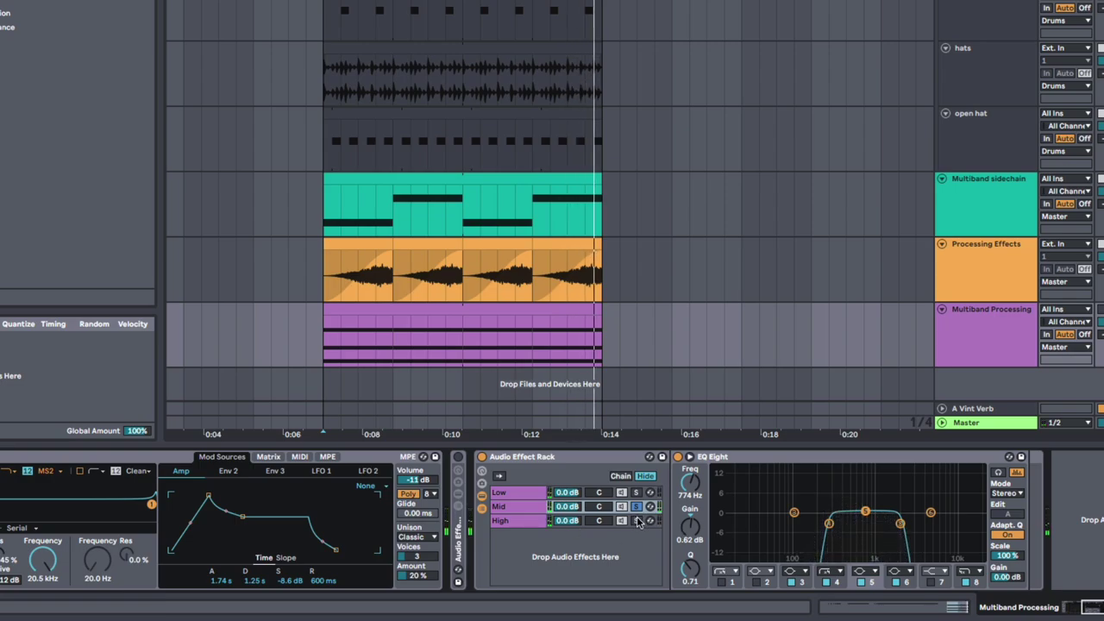
# Replace the High chain's EQ Eight with a copy of the Mid chain's EQ Eight
pyautogui.click(720, 461)
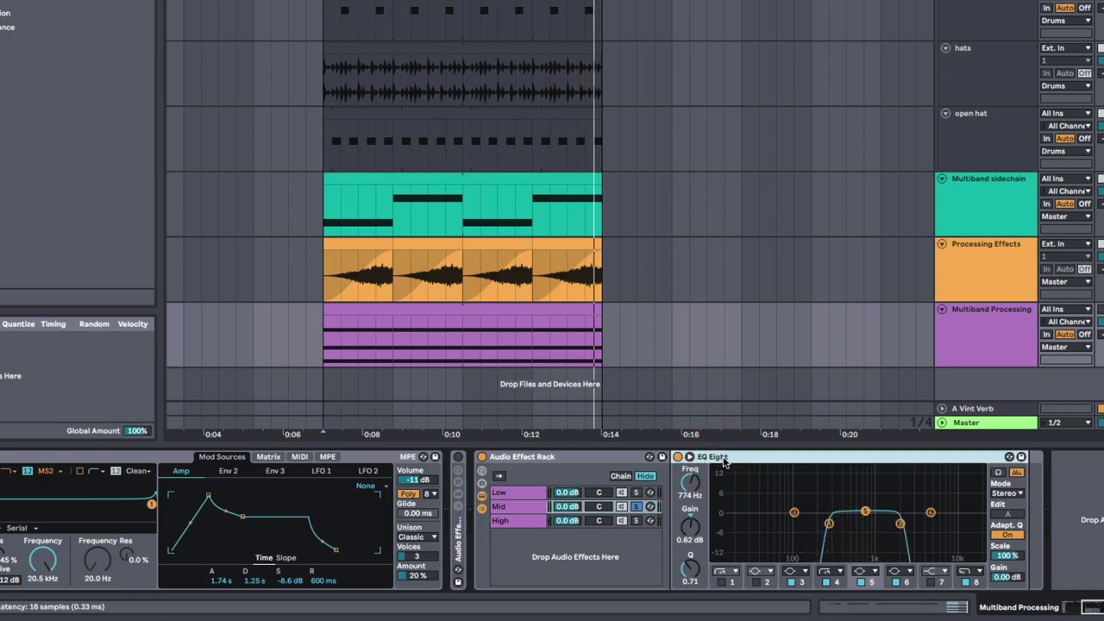
pyautogui.click(525, 523)
pyautogui.click(753, 456)
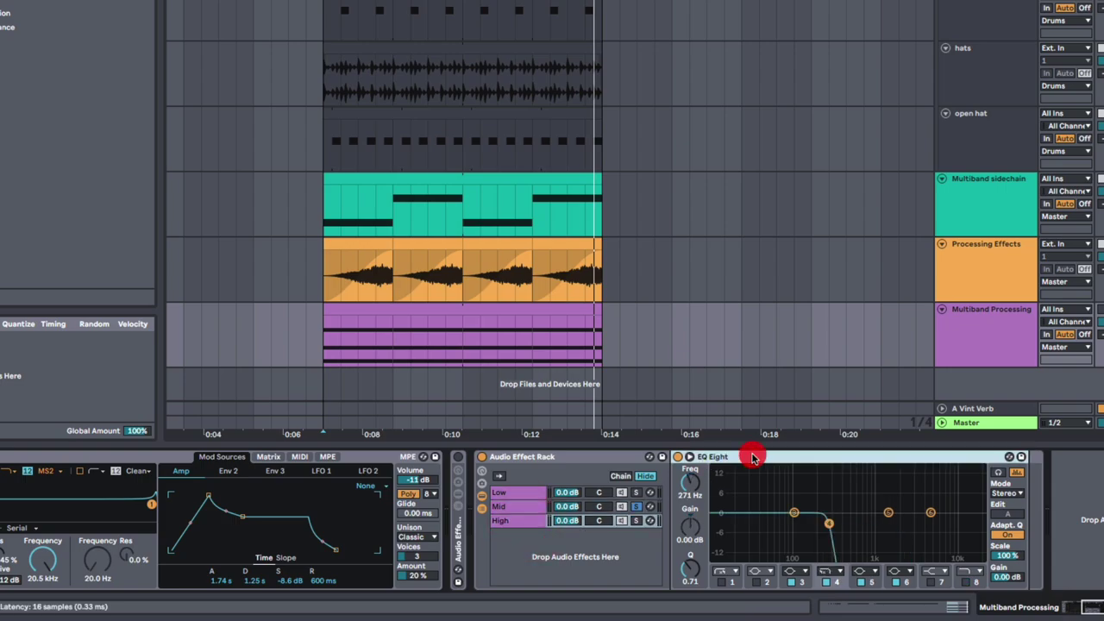
pyautogui.press('Delete')
pyautogui.press('super+v')
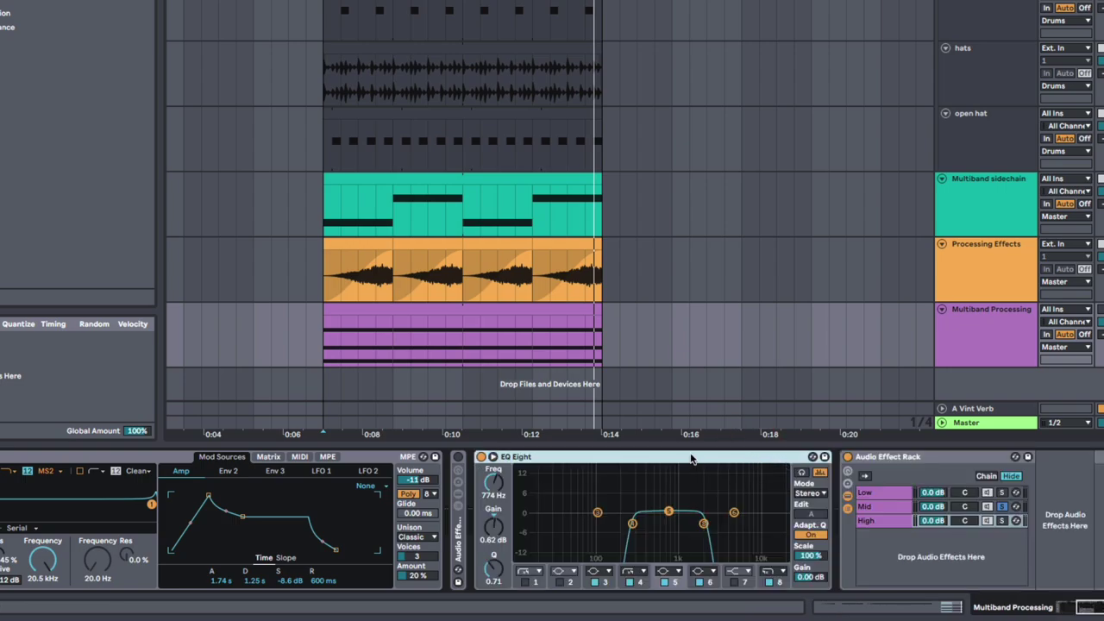
pyautogui.moveTo(995, 459); pyautogui.dragTo(1047, 461)
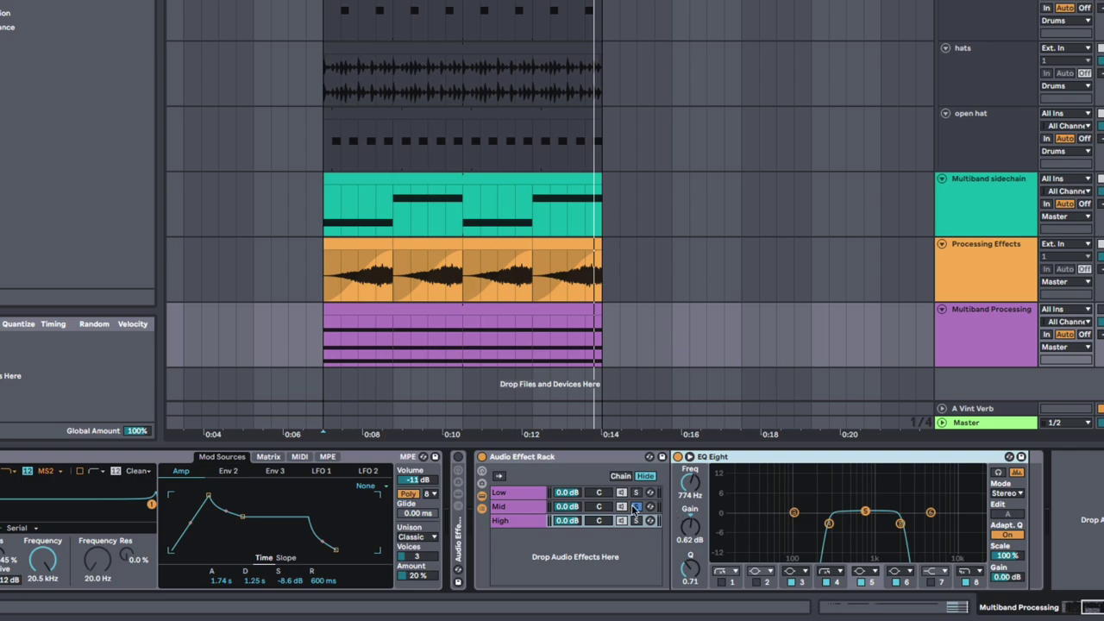
# Solo the High chain, change its EQ band 8 to a low-cut at 2.11 kHz and set band 6 to 5.62 kHz with 0.87 dB gain
pyautogui.click(638, 520)
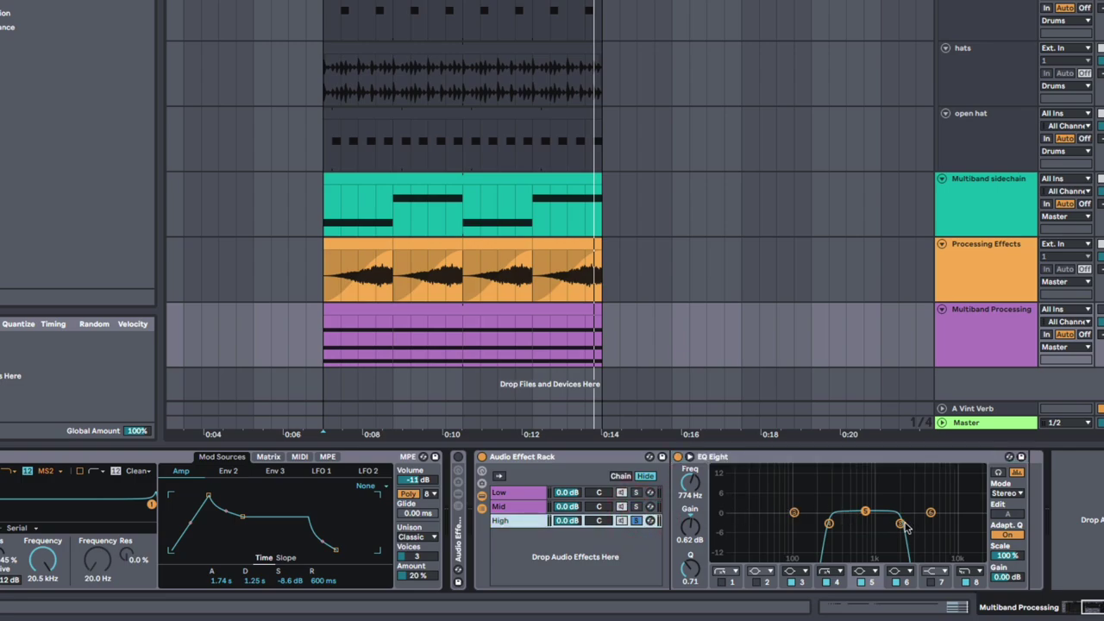
pyautogui.click(902, 523)
pyautogui.click(964, 565)
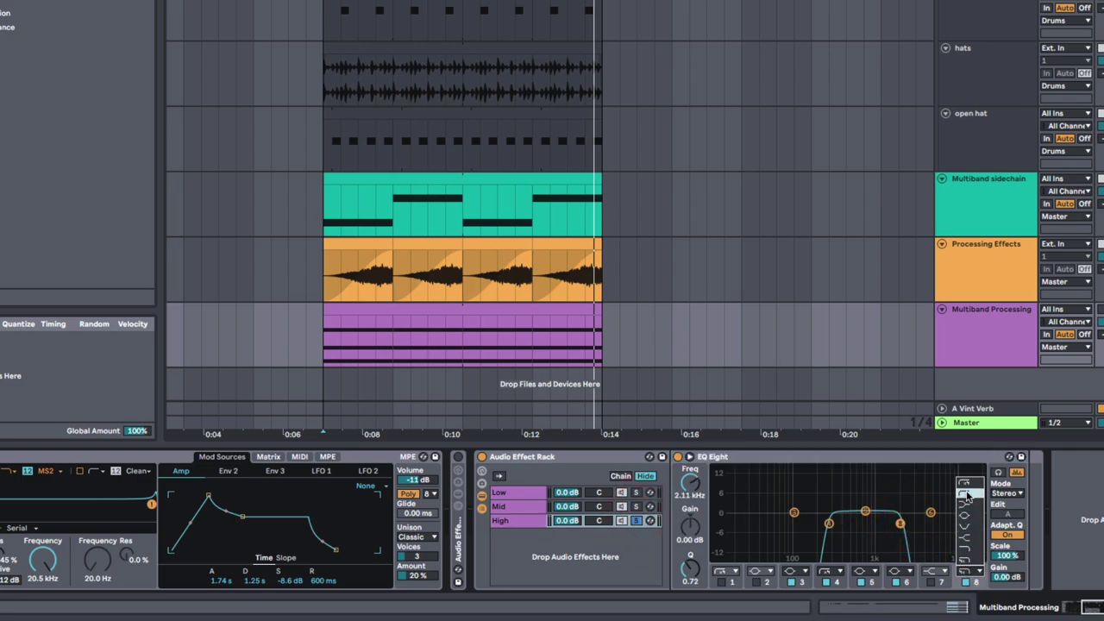
pyautogui.click(966, 490)
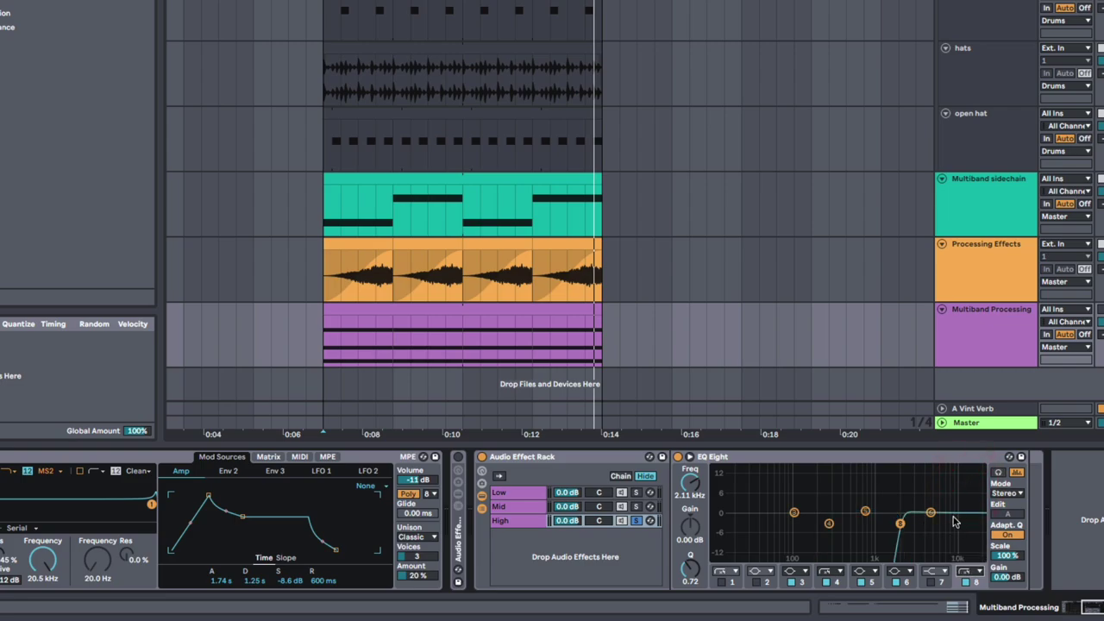
pyautogui.moveTo(932, 516); pyautogui.dragTo(934, 510)
pyautogui.press('space')
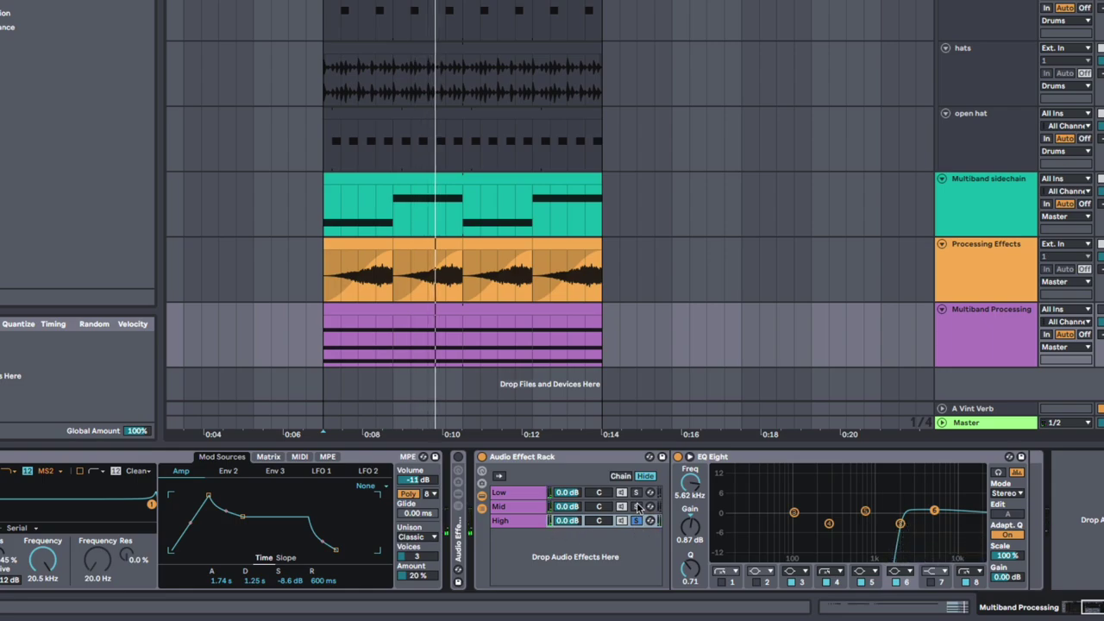
# Switch the solo between the Mid, Low and High chains, ending on Low, and audition the Low band
pyautogui.click(636, 507)
pyautogui.click(636, 493)
pyautogui.click(636, 507)
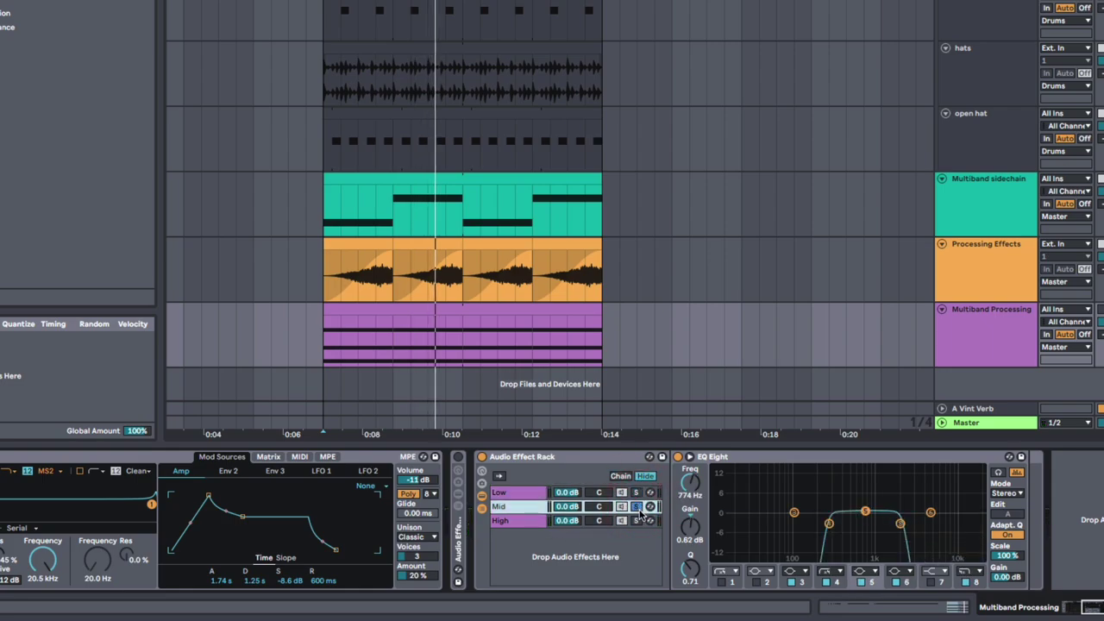
pyautogui.click(637, 521)
pyautogui.click(637, 507)
pyautogui.click(637, 492)
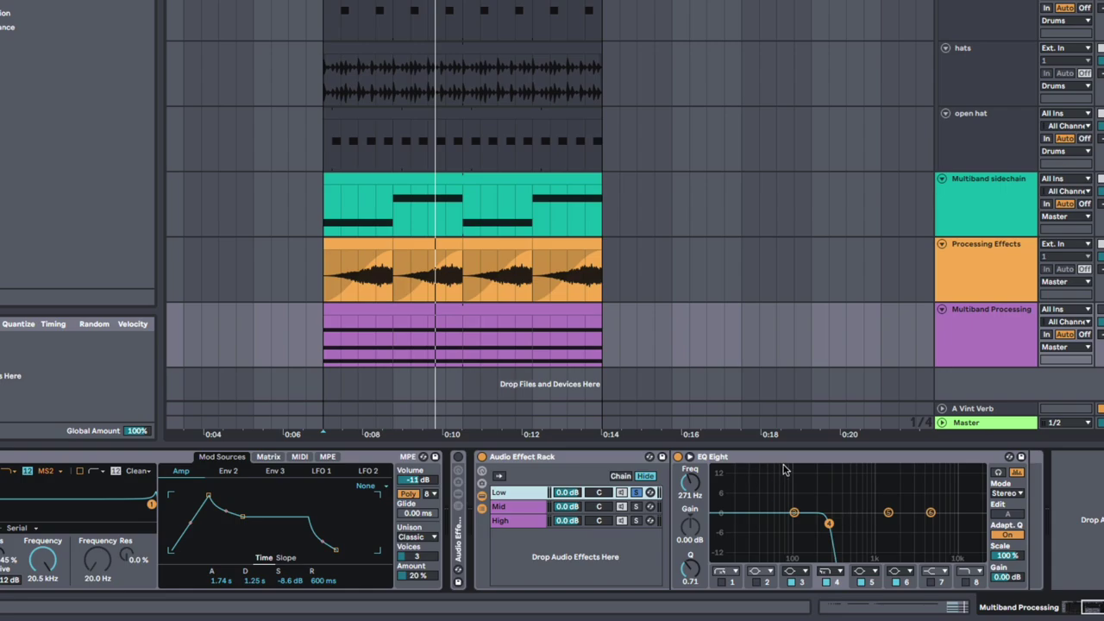
pyautogui.press('space')
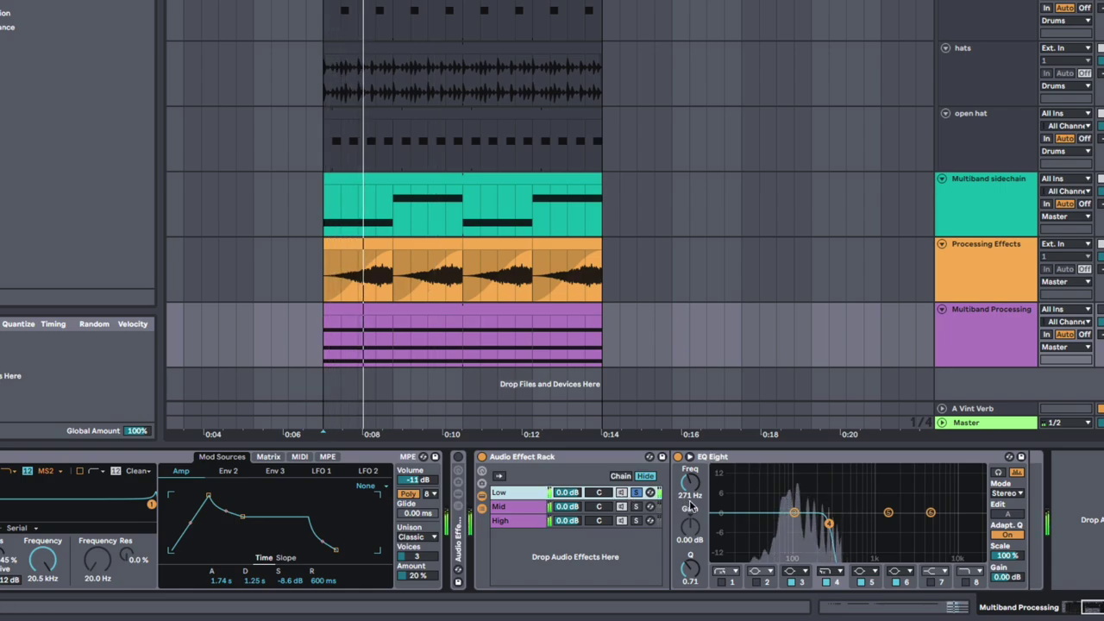
pyautogui.press('space')
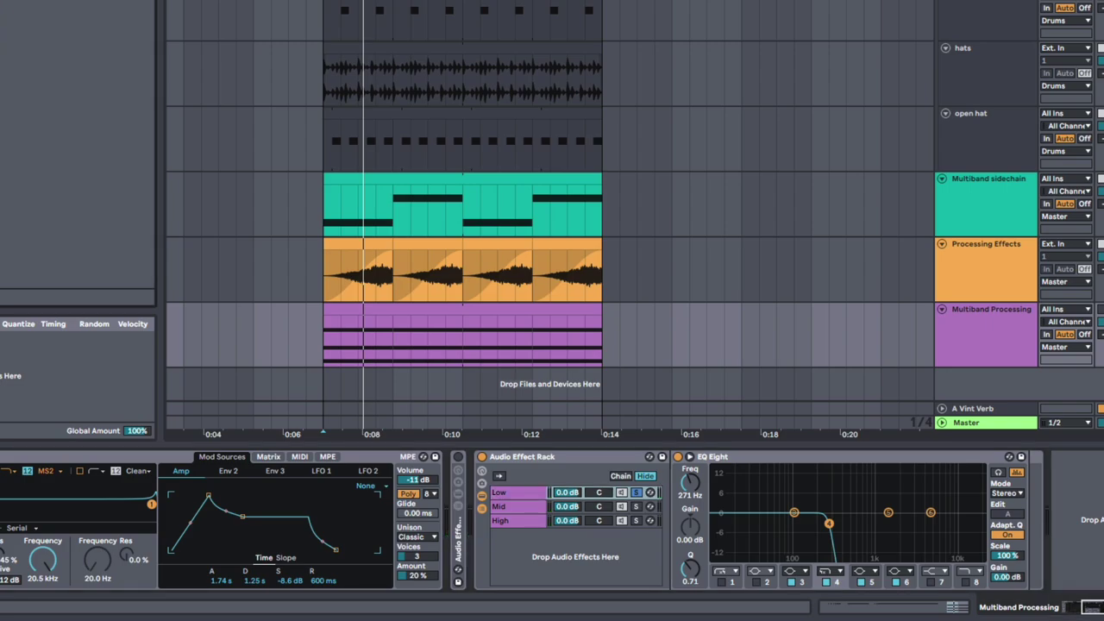
# Add Drum Buss after the Low chain's EQ Eight with Drive 30%, Crunch 17%, Trim -4.06 dB and Damp 20.0 kHz
pyautogui.moveTo(988, 516); pyautogui.dragTo(985, 514)
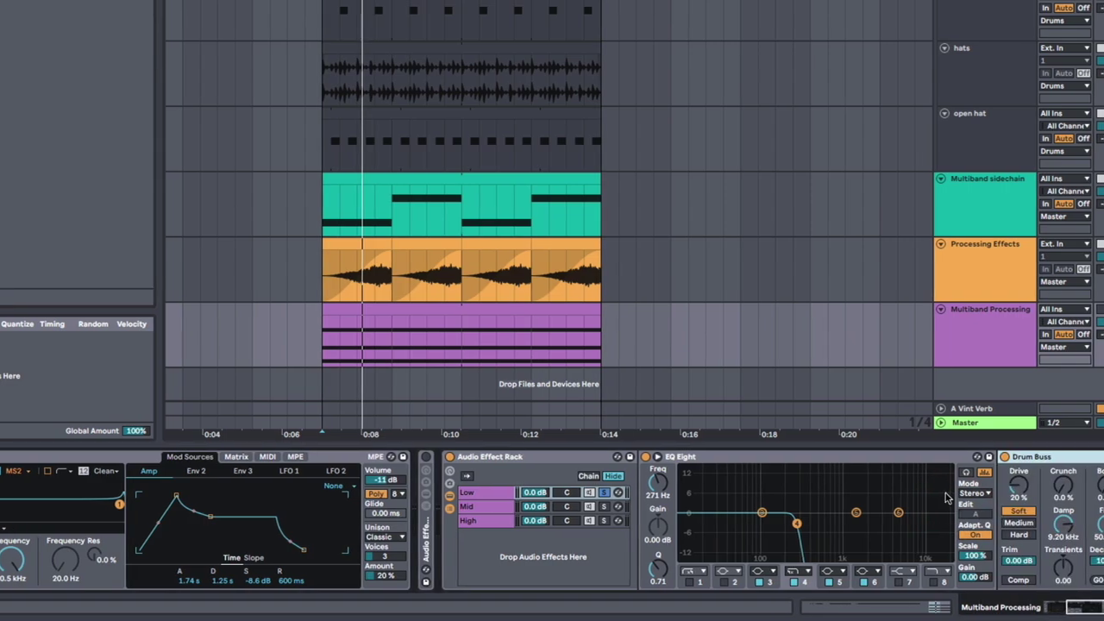
pyautogui.hscroll(3, 897, 485)
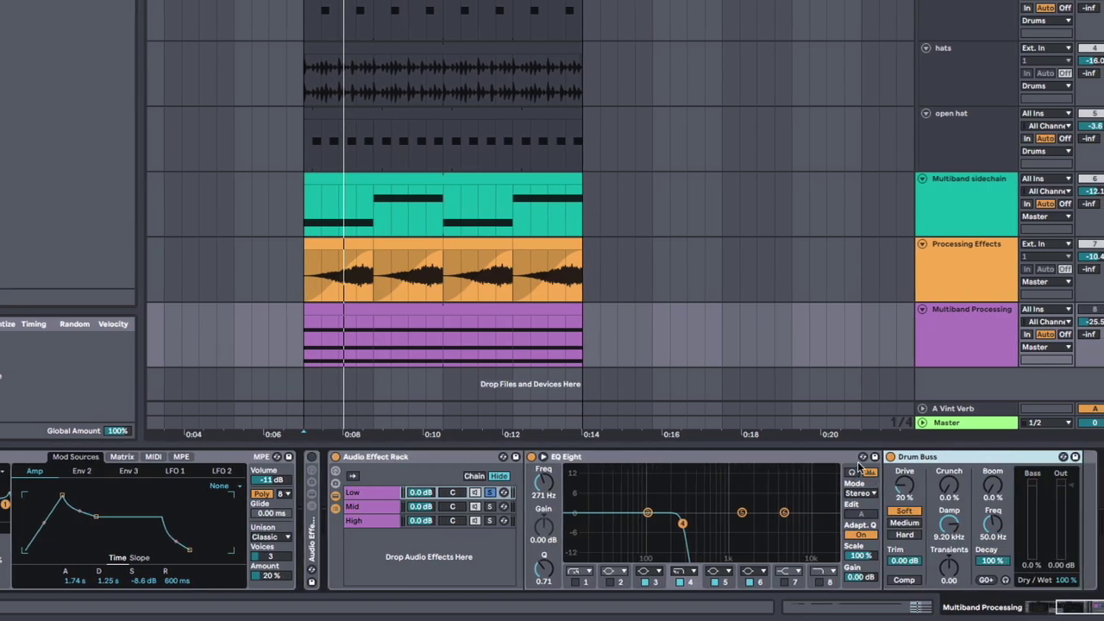
pyautogui.moveTo(916, 488); pyautogui.dragTo(949, 442)
pyautogui.press('space')
pyautogui.moveTo(954, 491); pyautogui.dragTo(954, 514)
pyautogui.moveTo(904, 561); pyautogui.dragTo(905, 576)
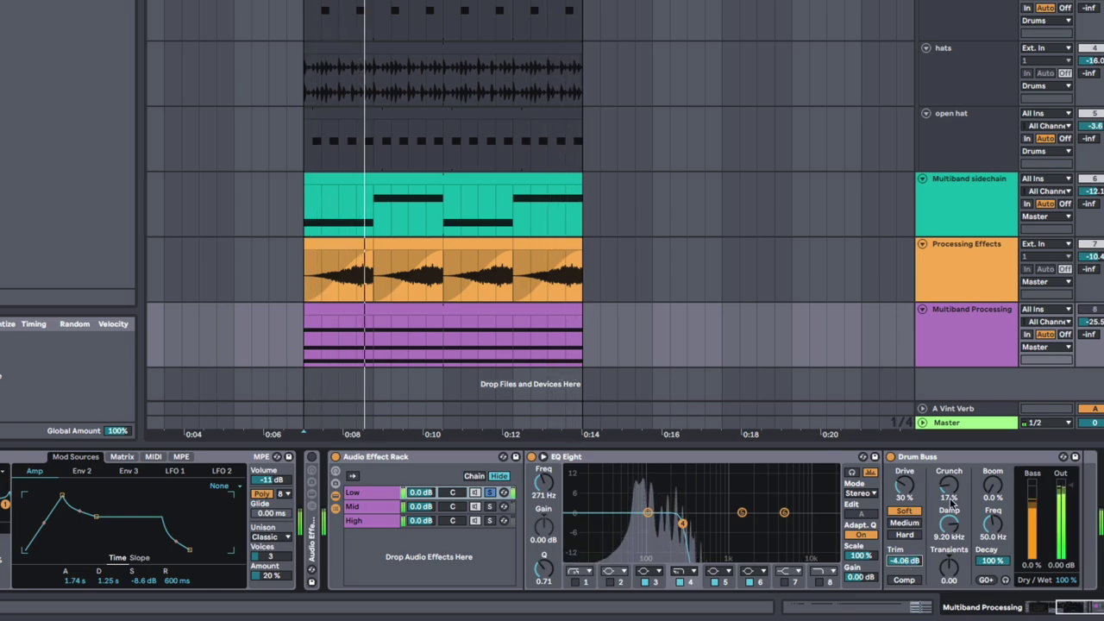
pyautogui.moveTo(948, 525); pyautogui.dragTo(948, 494)
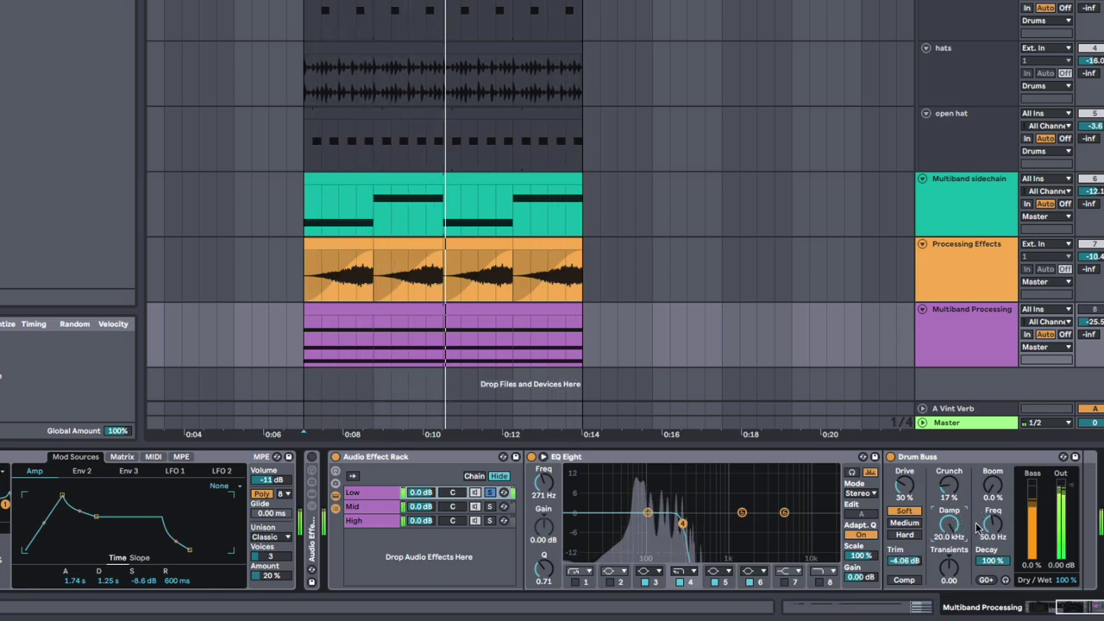
# Add an Echo before the EQ Eight on the Mid chain and start playback
pyautogui.click(358, 507)
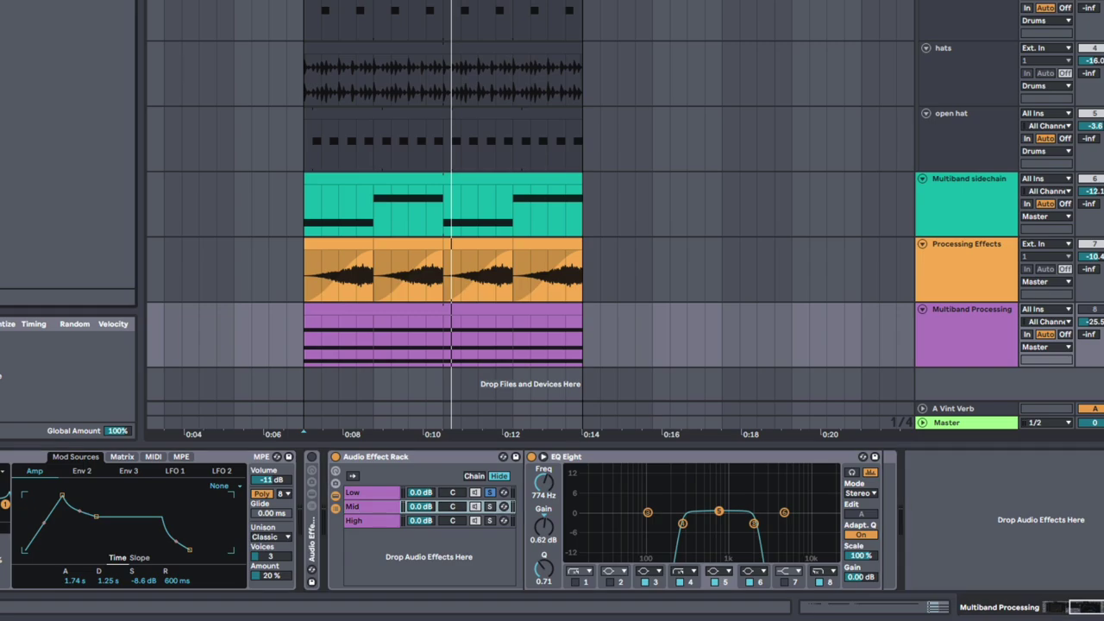
pyautogui.moveTo(614, 407); pyautogui.dragTo(593, 506)
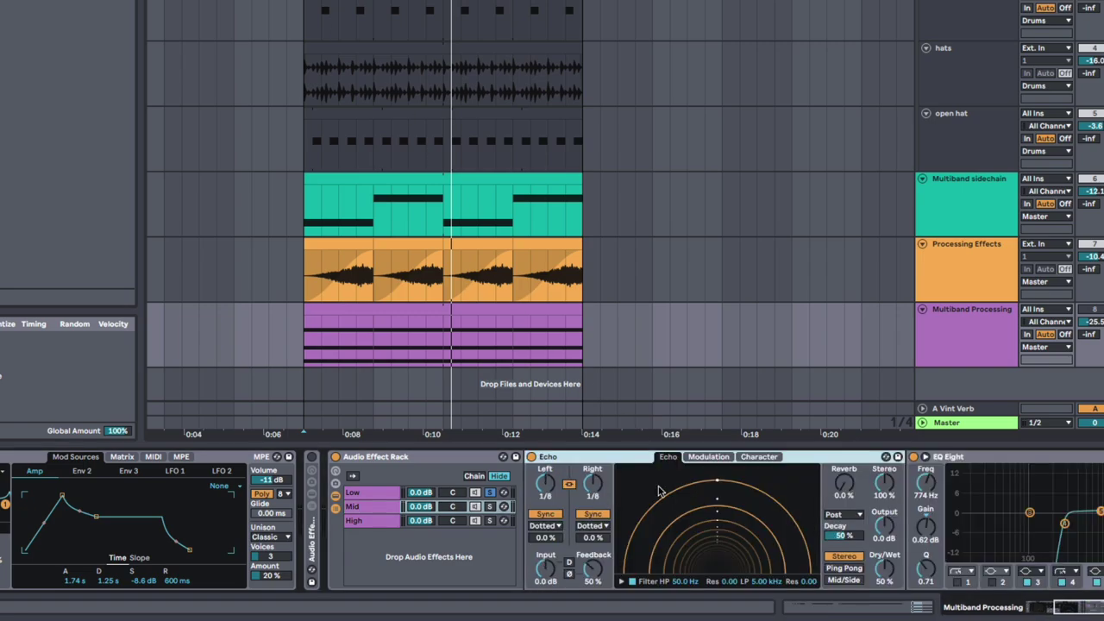
pyautogui.hscroll(3, 653, 496)
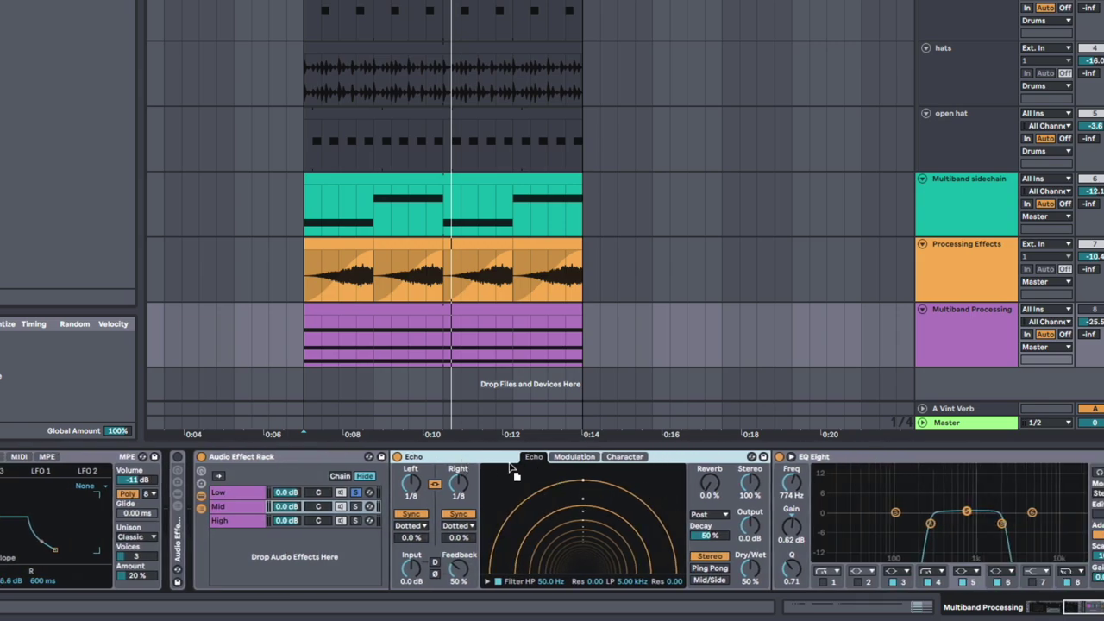
pyautogui.press('space')
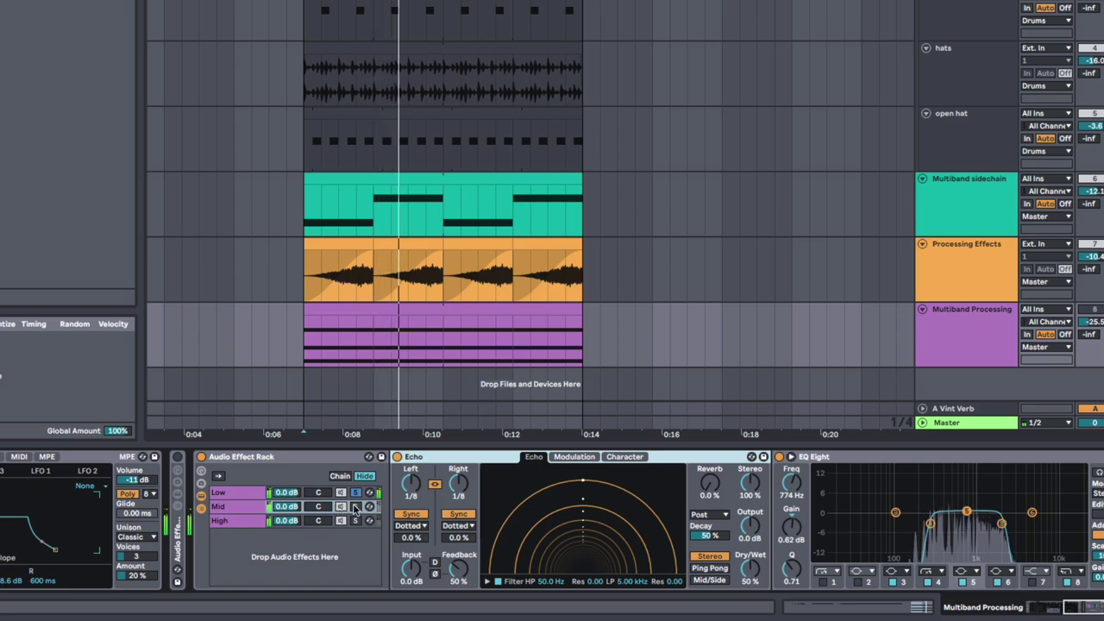
# Switch the solo from the Low chain to the Mid chain and audition it through its Echo
pyautogui.click(244, 507)
pyautogui.hscroll(2, 456, 531)
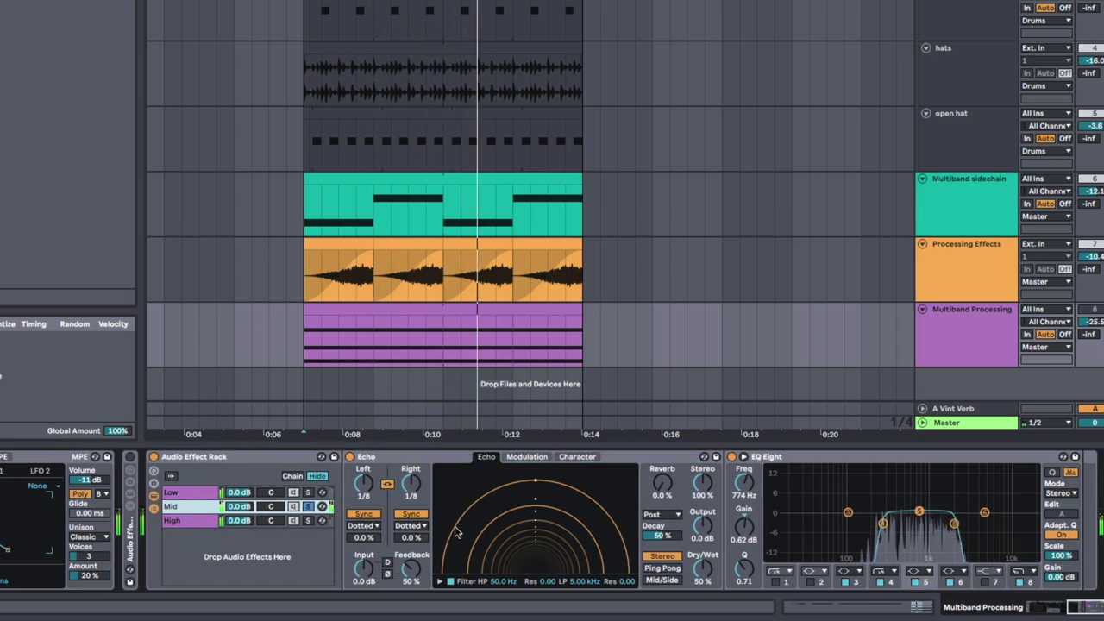
pyautogui.hscroll(-3, 456, 530)
pyautogui.hscroll(2, 456, 531)
pyautogui.hscroll(-5, 456, 530)
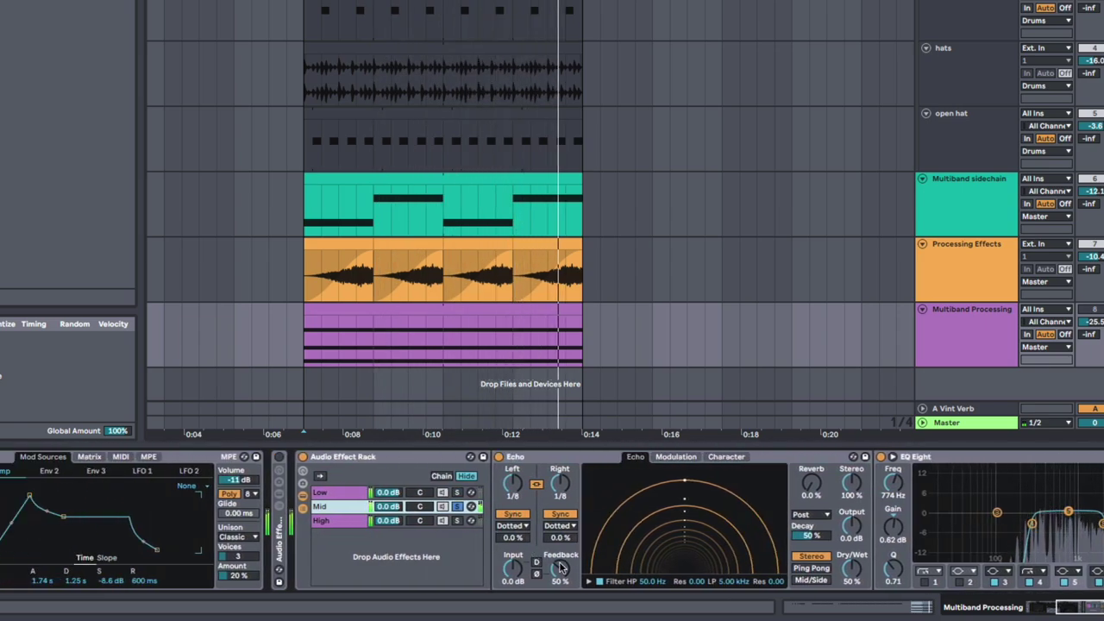
# Set the synth's filter frequency to 15.6 kHz and its amp envelope to 0 ms attack, 1.05 s decay and -inf sustain
pyautogui.hscroll(-15, 481, 552)
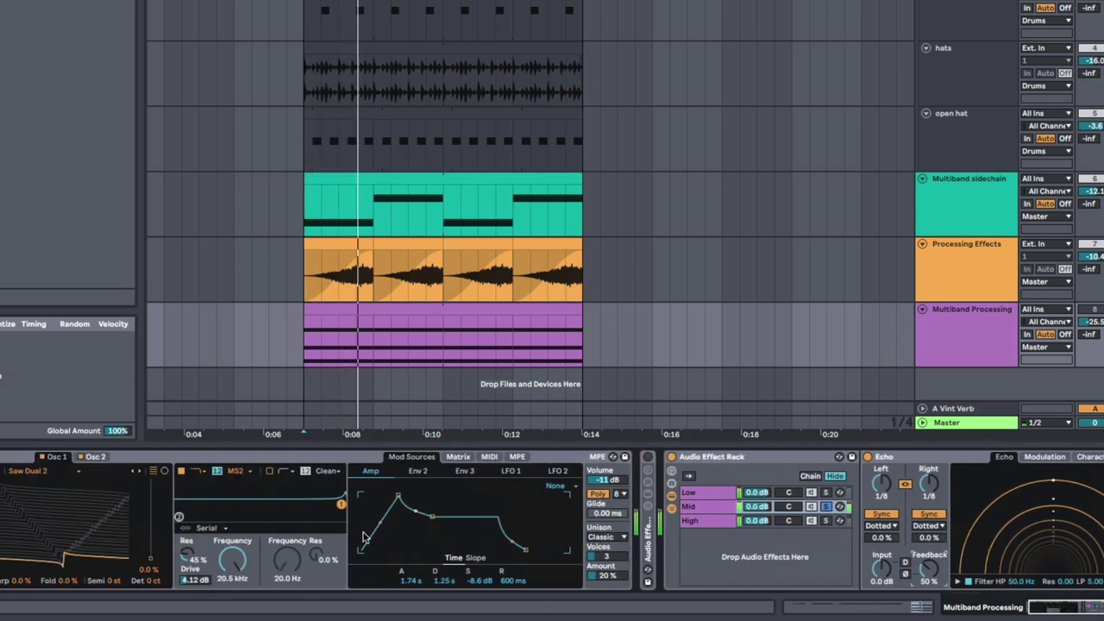
pyautogui.moveTo(341, 504); pyautogui.dragTo(361, 495)
pyautogui.moveTo(390, 545); pyautogui.dragTo(393, 549)
pyautogui.press('space')
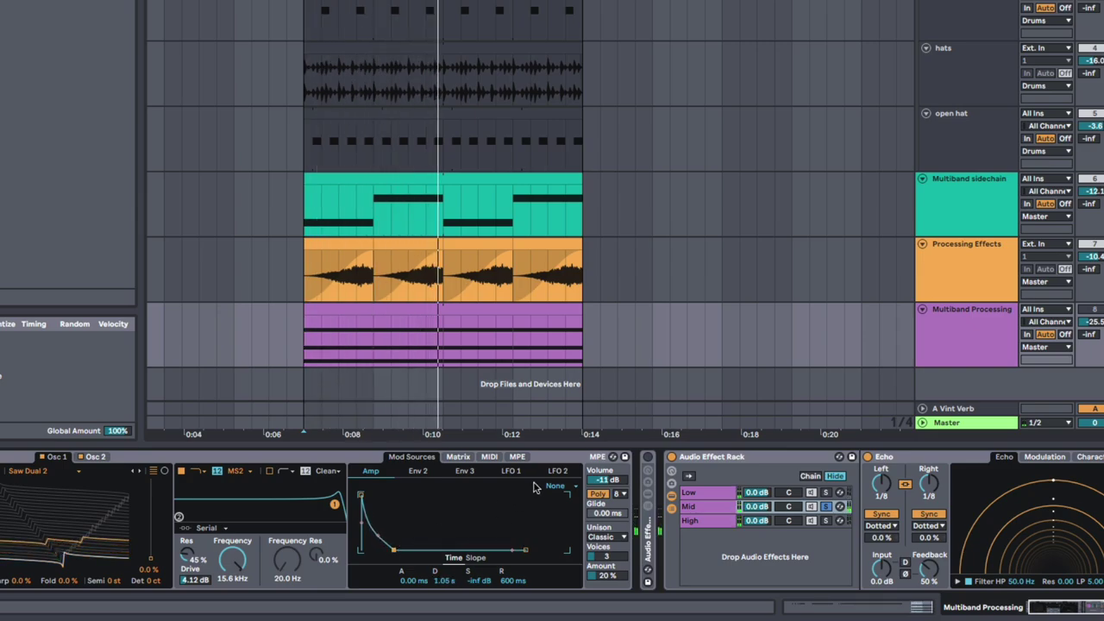
# Raise the Mid chain to 6.0 dB and set its Echo to Ping Pong with 48% feedback and 45% dry/wet
pyautogui.hscroll(5, 535, 486)
pyautogui.hscroll(2, 537, 487)
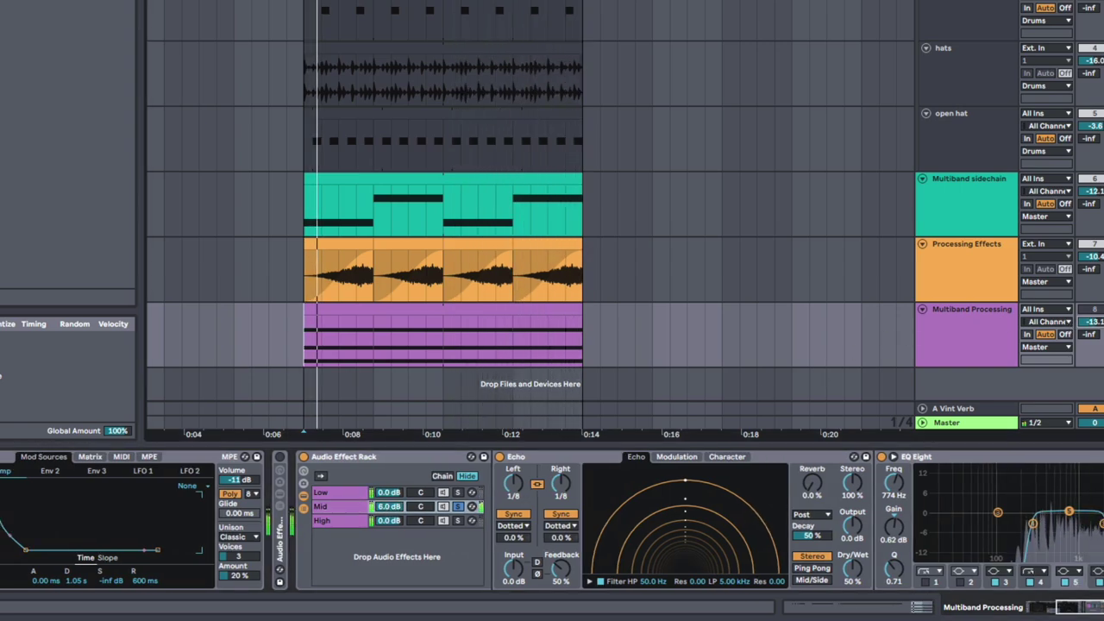
pyautogui.hscroll(6, 500, 521)
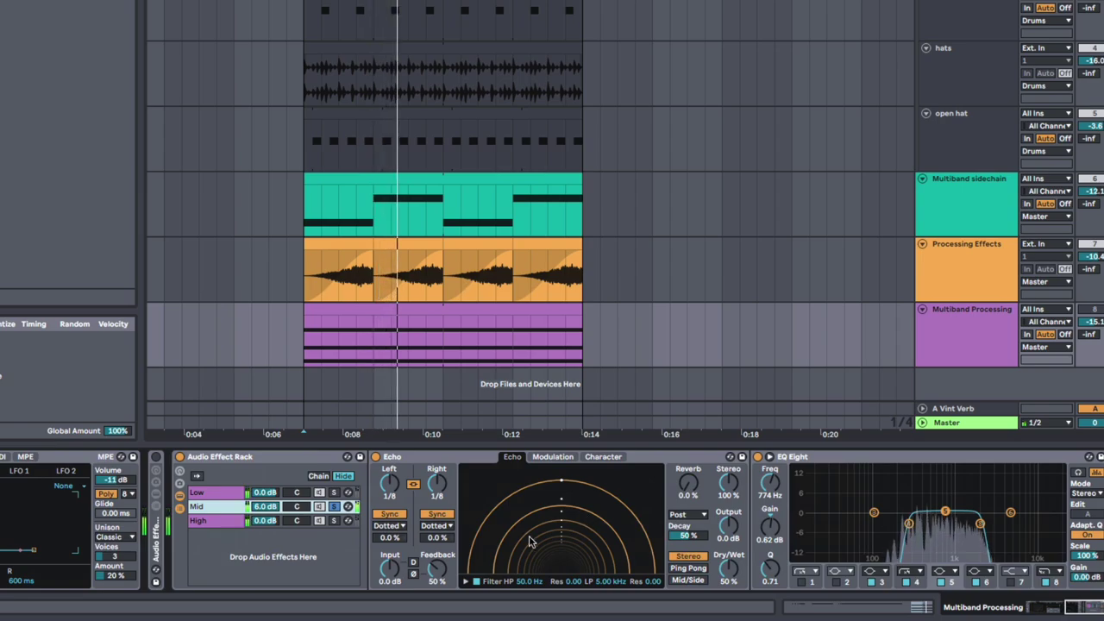
pyautogui.click(688, 568)
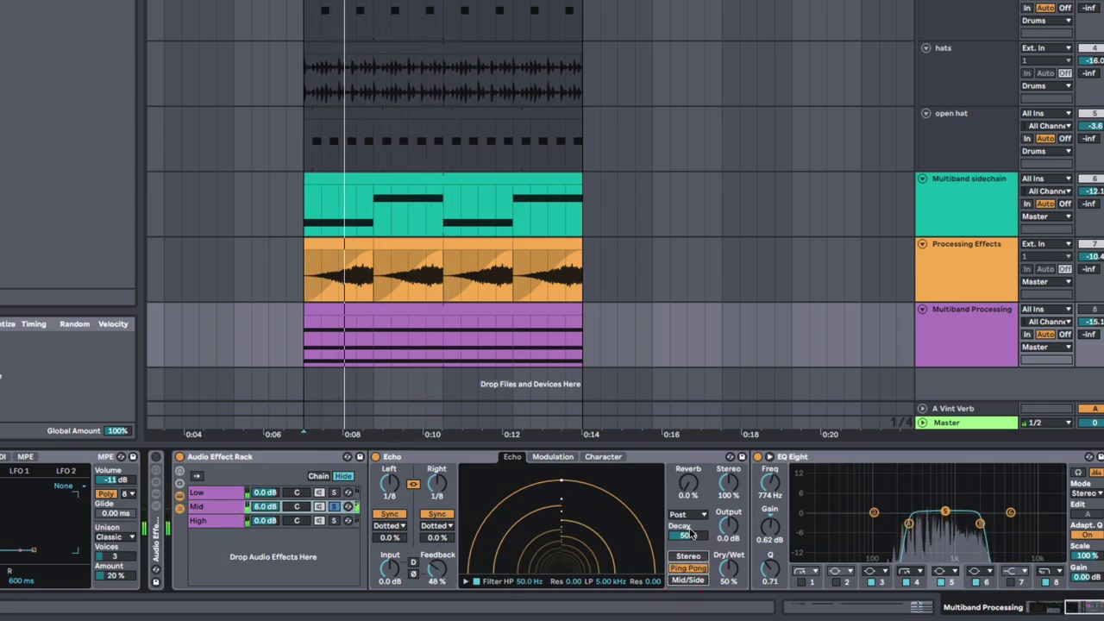
pyautogui.hscroll(1, 729, 518)
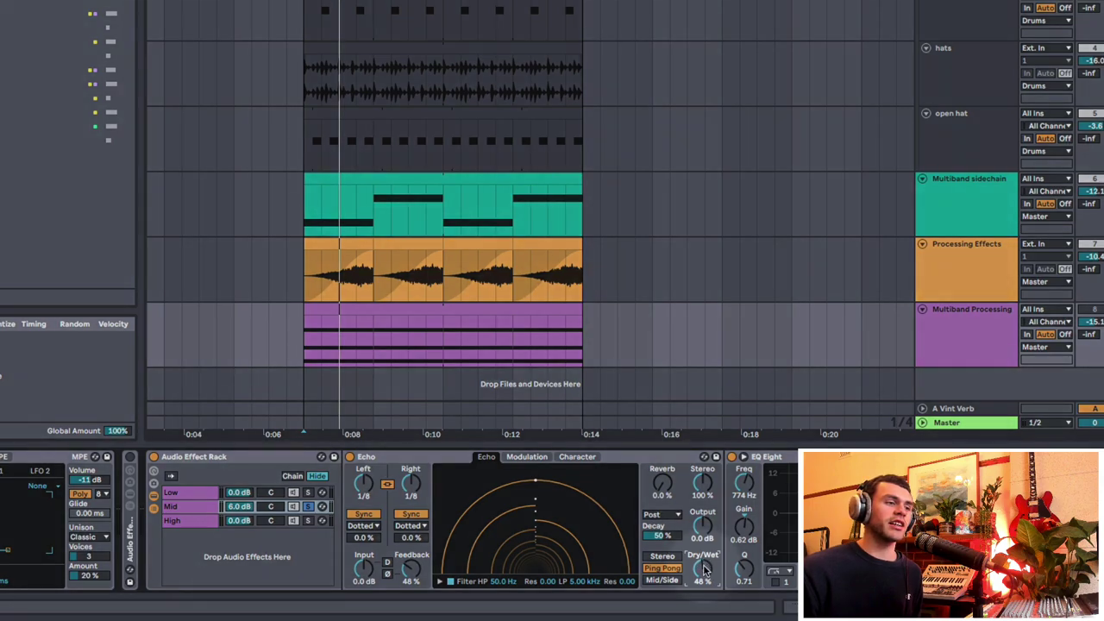
pyautogui.moveTo(703, 569); pyautogui.dragTo(703, 559)
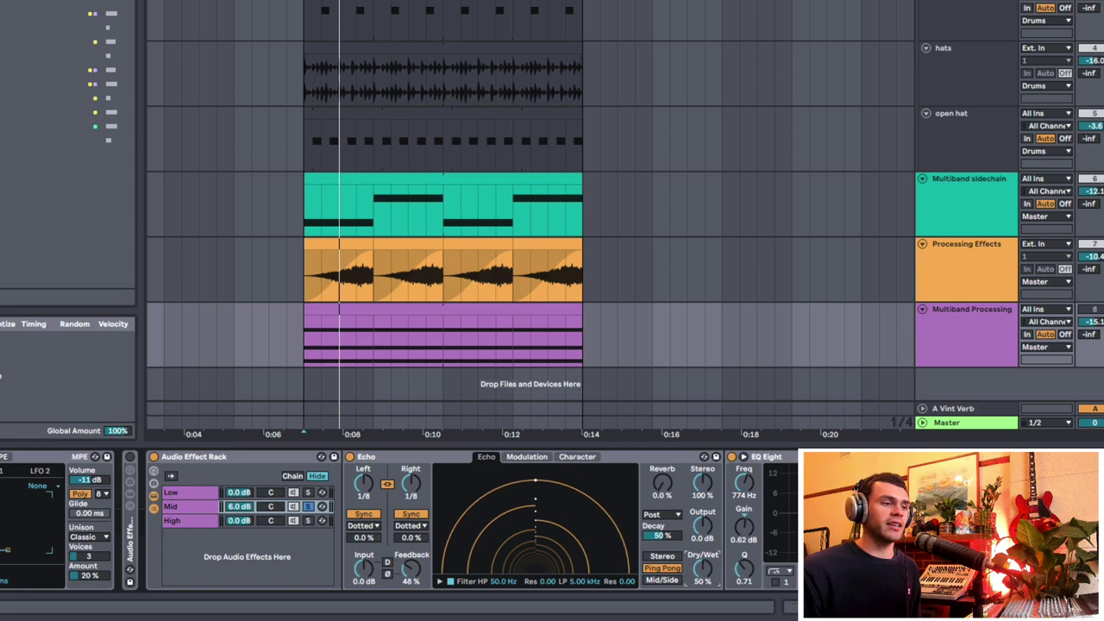
pyautogui.press('space')
pyautogui.moveTo(706, 568); pyautogui.dragTo(706, 576)
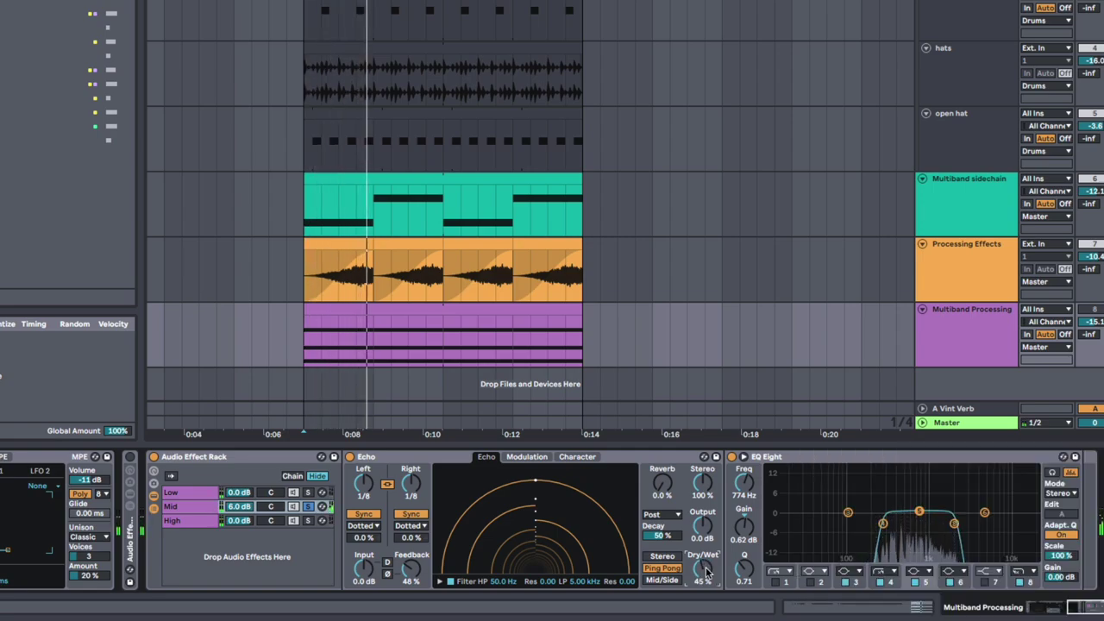
# Insert Overdrive between the Mid chain's Echo and EQ Eight, with frequency 1.68 kHz, bandwidth 3.51 and dry/wet 22%
pyautogui.click(26, 86)
pyautogui.moveTo(741, 508); pyautogui.dragTo(728, 507)
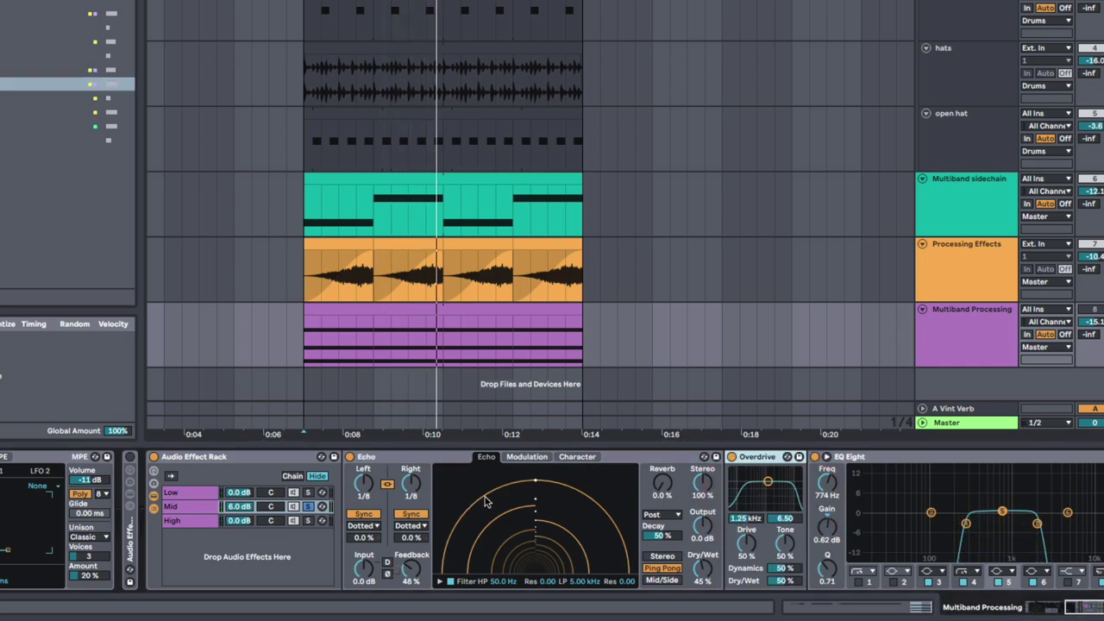
pyautogui.click(767, 484)
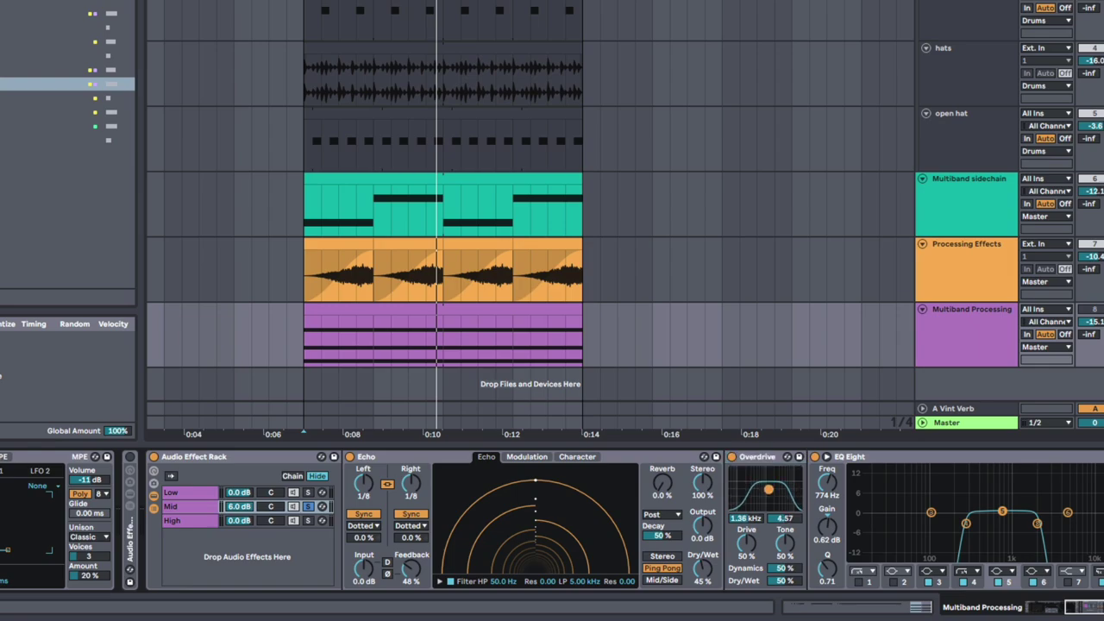
pyautogui.press('space')
pyautogui.moveTo(772, 492); pyautogui.dragTo(774, 499)
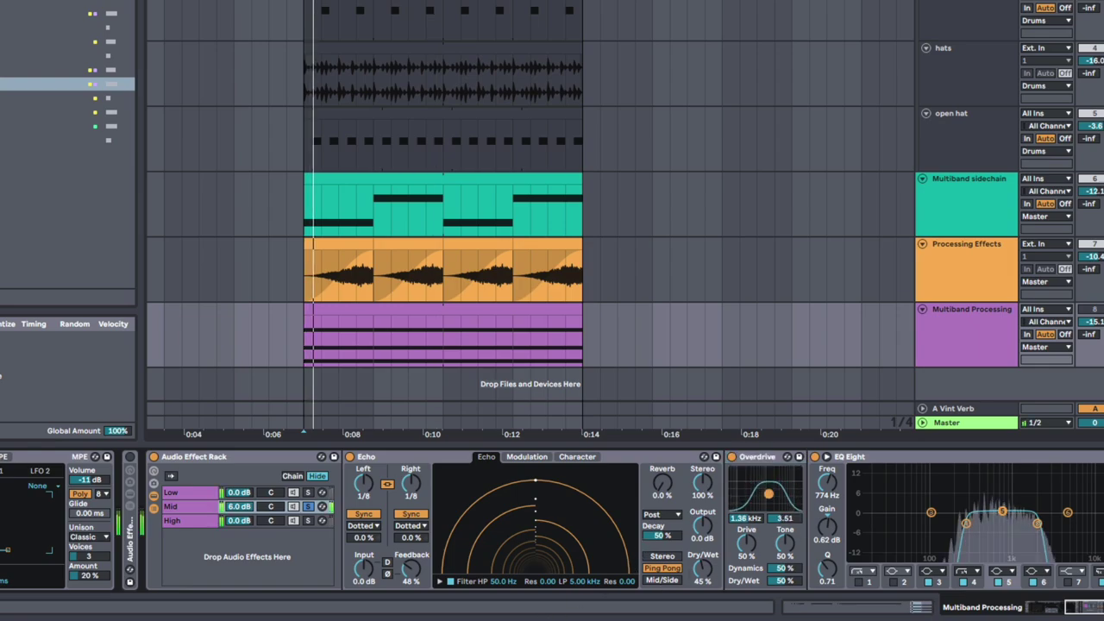
pyautogui.moveTo(785, 580)
pyautogui.mouseDown()
pyautogui.moveTo(785, 606)
pyautogui.moveTo(791, 580)
pyautogui.mouseUp()
pyautogui.press('space')
pyautogui.press('space')
pyautogui.moveTo(771, 497); pyautogui.dragTo(771, 494)
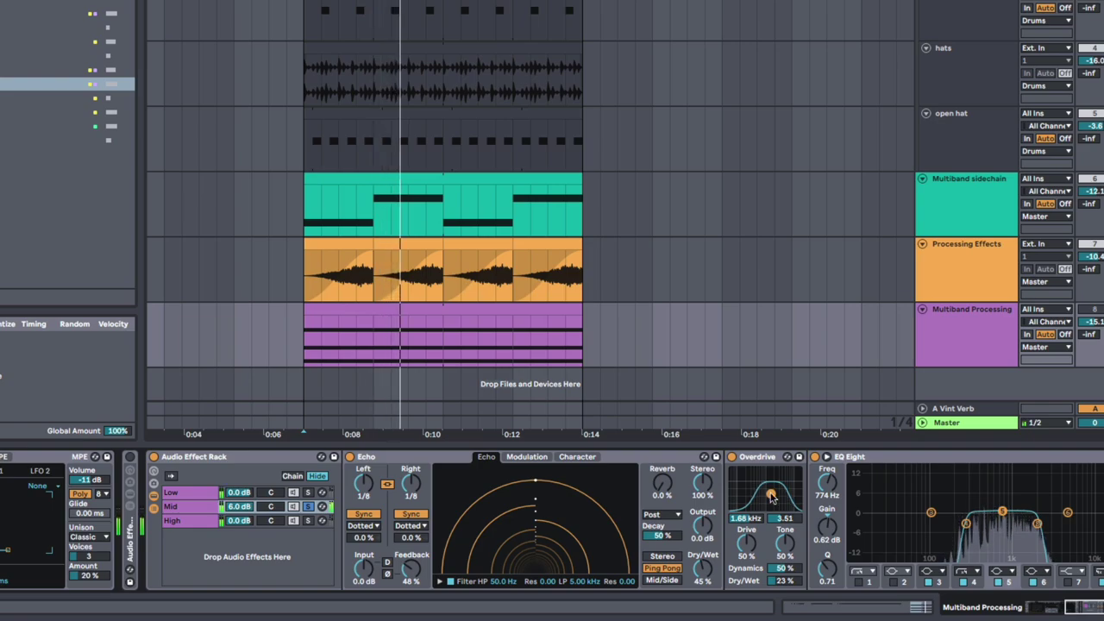
pyautogui.press('space')
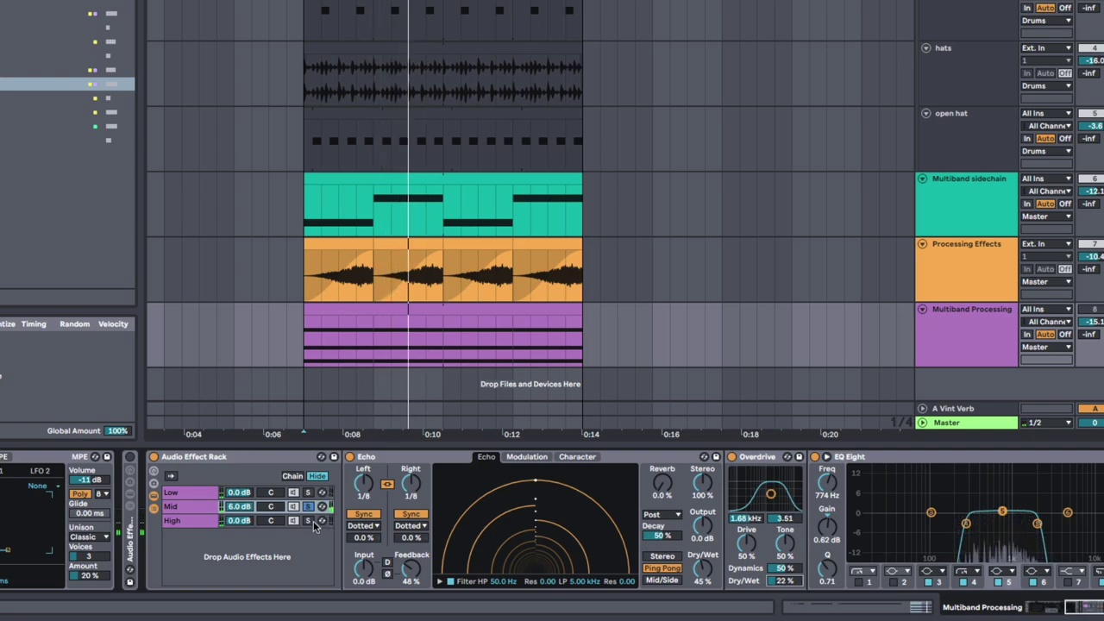
# Solo the High chain and add a Blues Amp after its EQ Eight with dry/wet at 26.2%
pyautogui.click(308, 520)
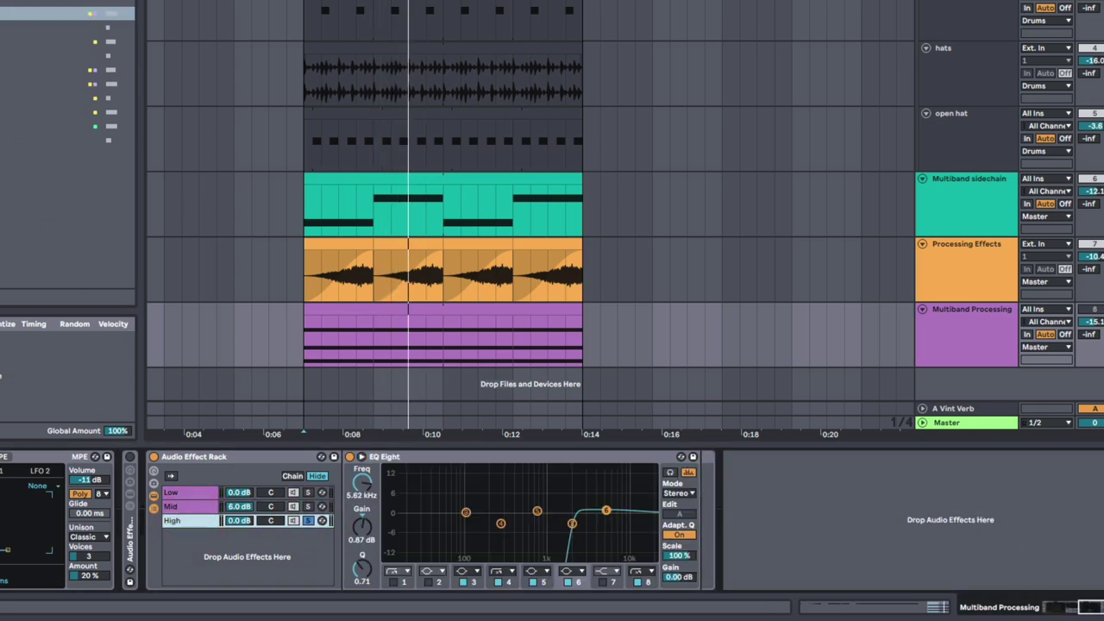
pyautogui.moveTo(8, 13); pyautogui.dragTo(701, 502)
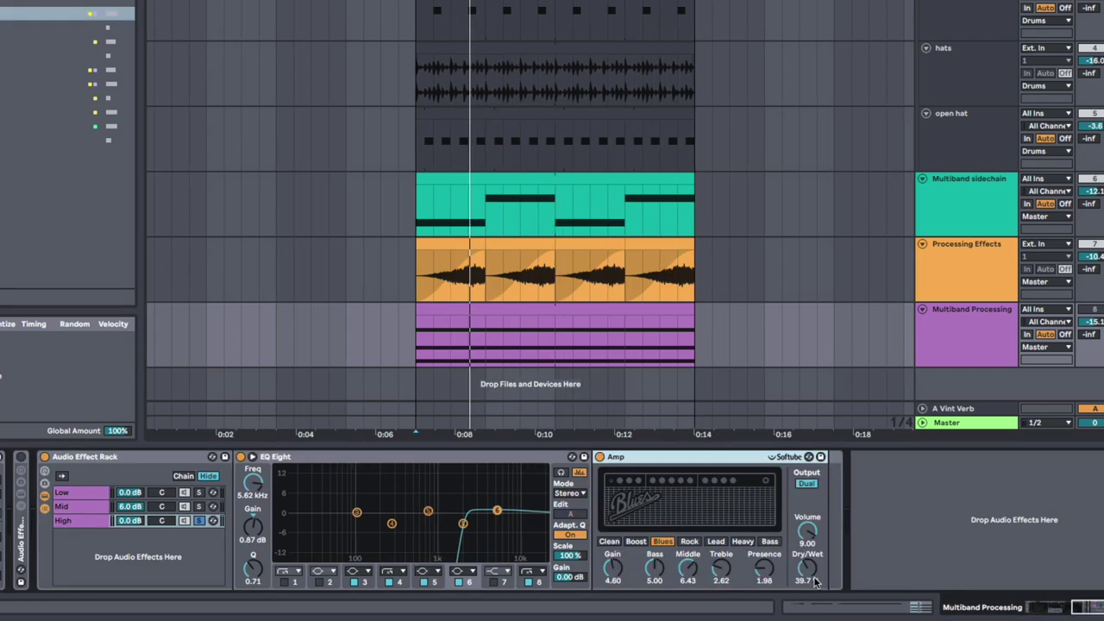
pyautogui.moveTo(815, 583); pyautogui.dragTo(815, 578)
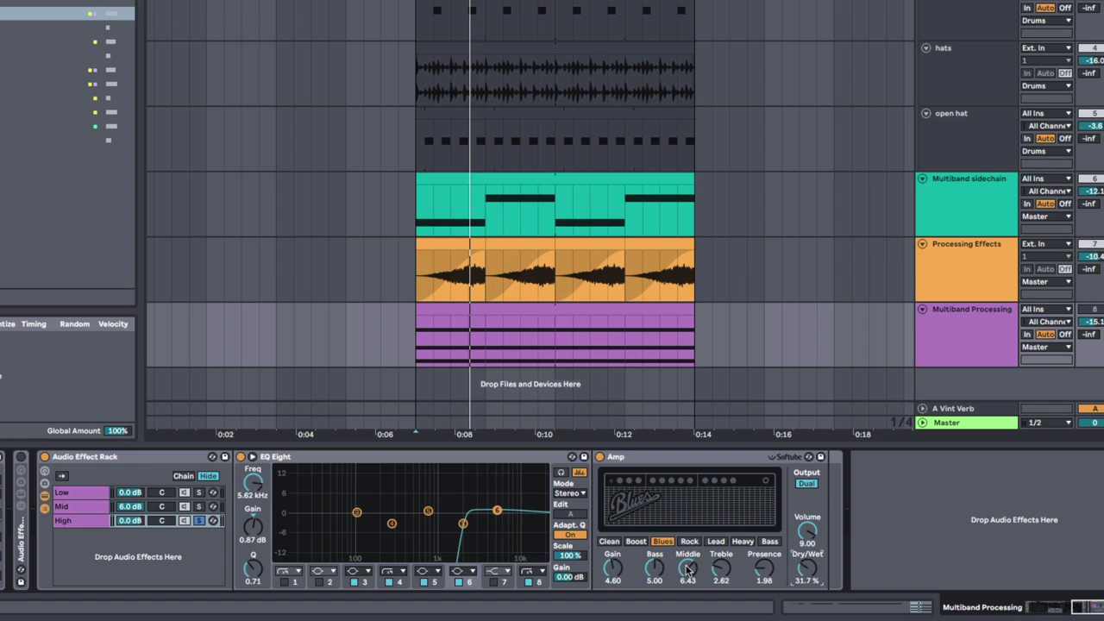
pyautogui.press('space')
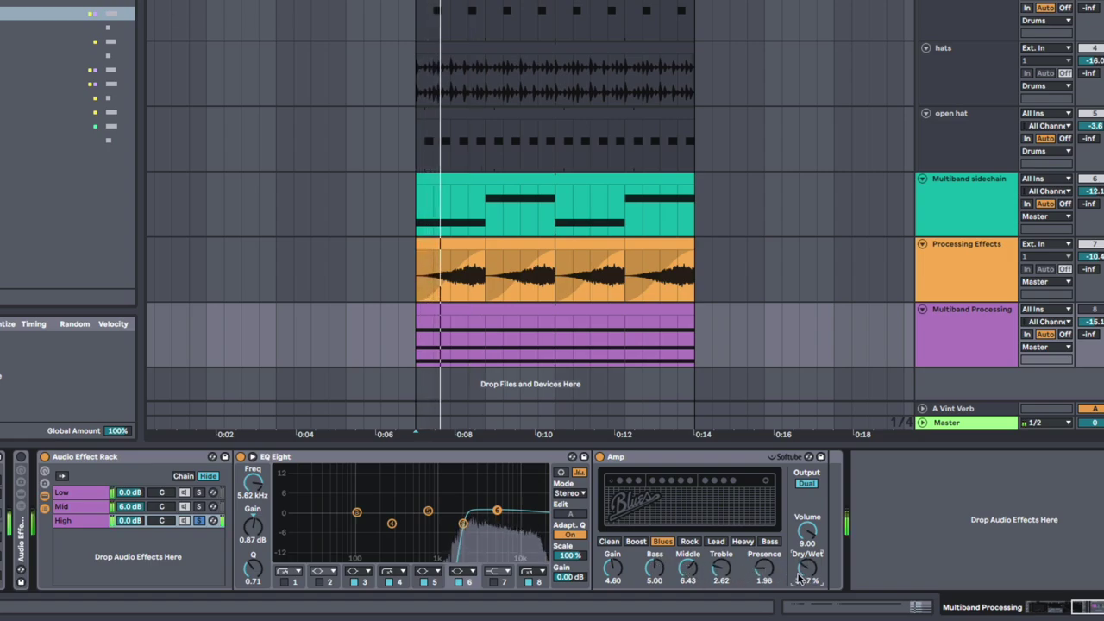
pyautogui.moveTo(806, 569); pyautogui.dragTo(807, 578)
pyautogui.press('space')
# Add Reverb after the High chain's Amp, set decay time to 8.96 s and dry/wet to 56%, and audition it
pyautogui.click(833, 527)
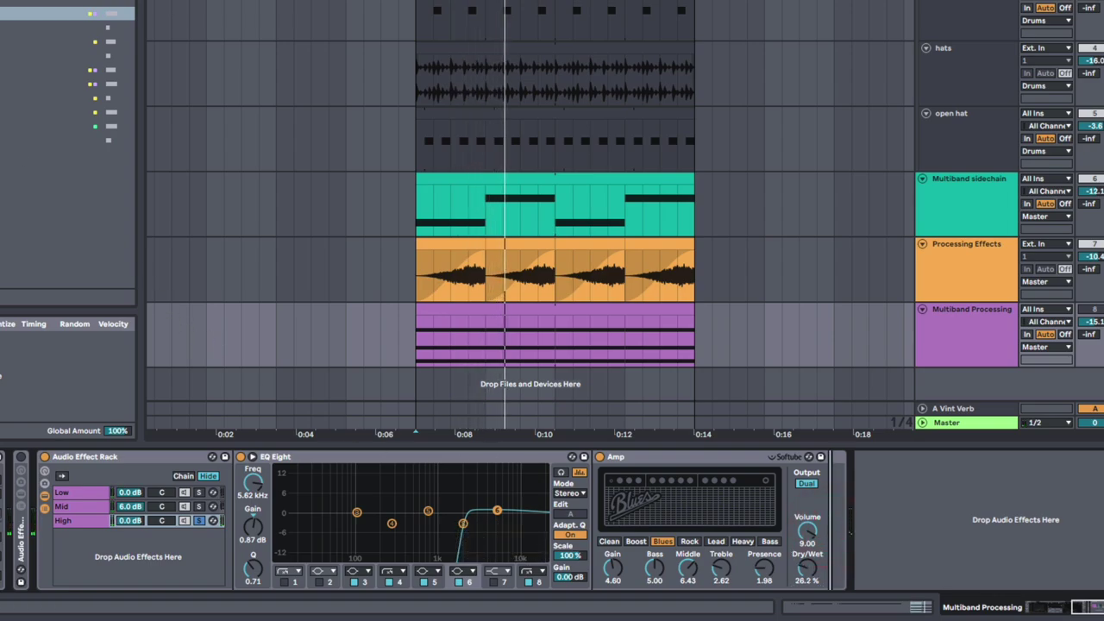
pyautogui.hotkey('ctrl', 'f')
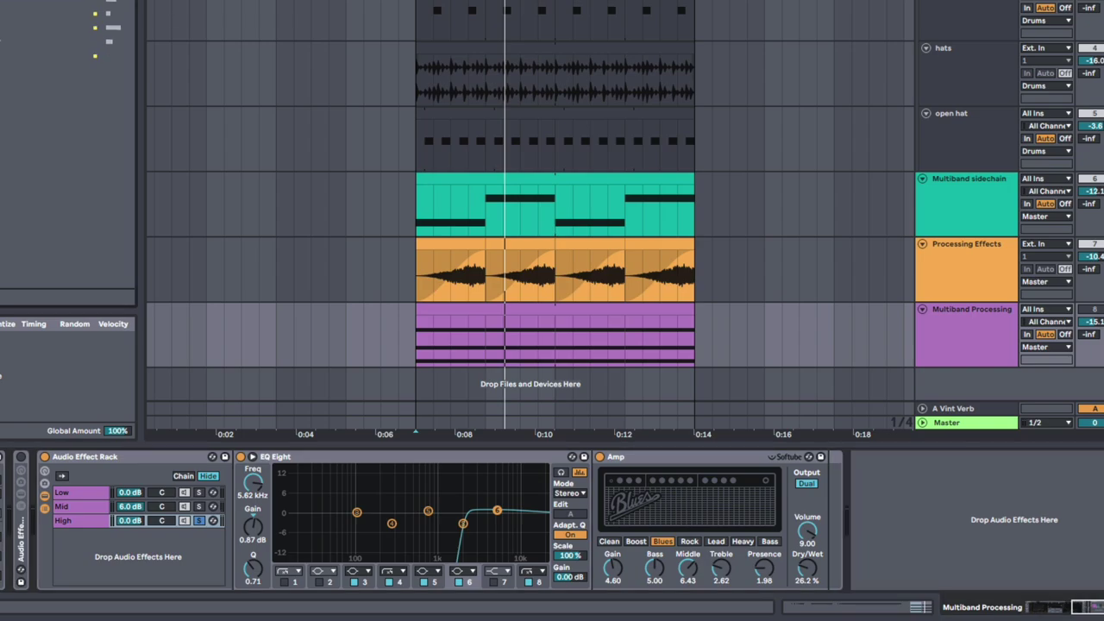
pyautogui.doubleClick(52, 29)
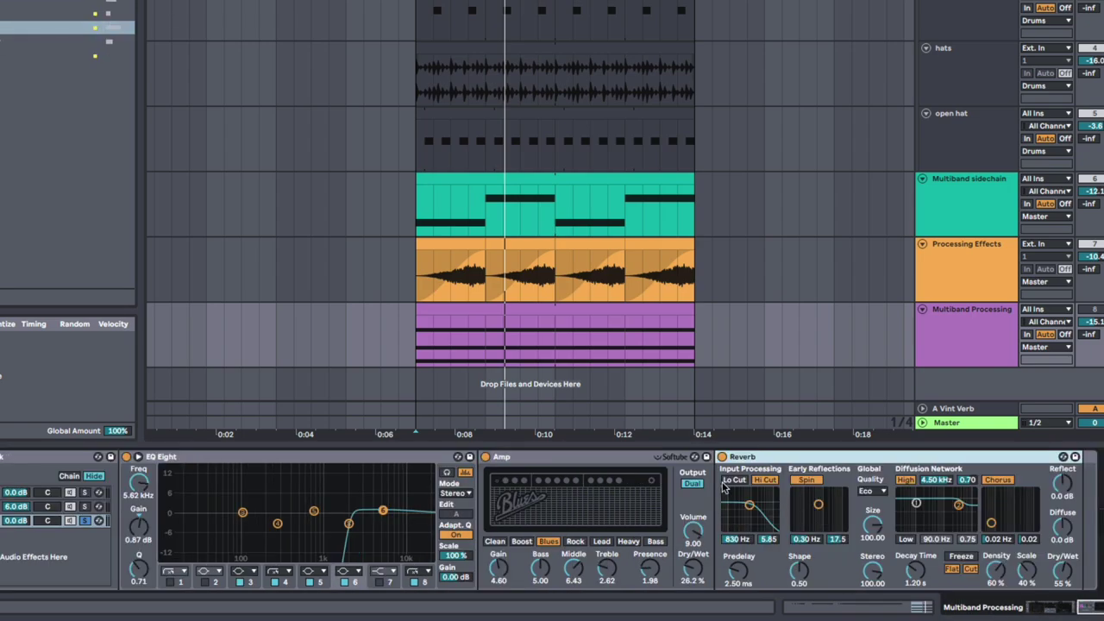
pyautogui.click(915, 571)
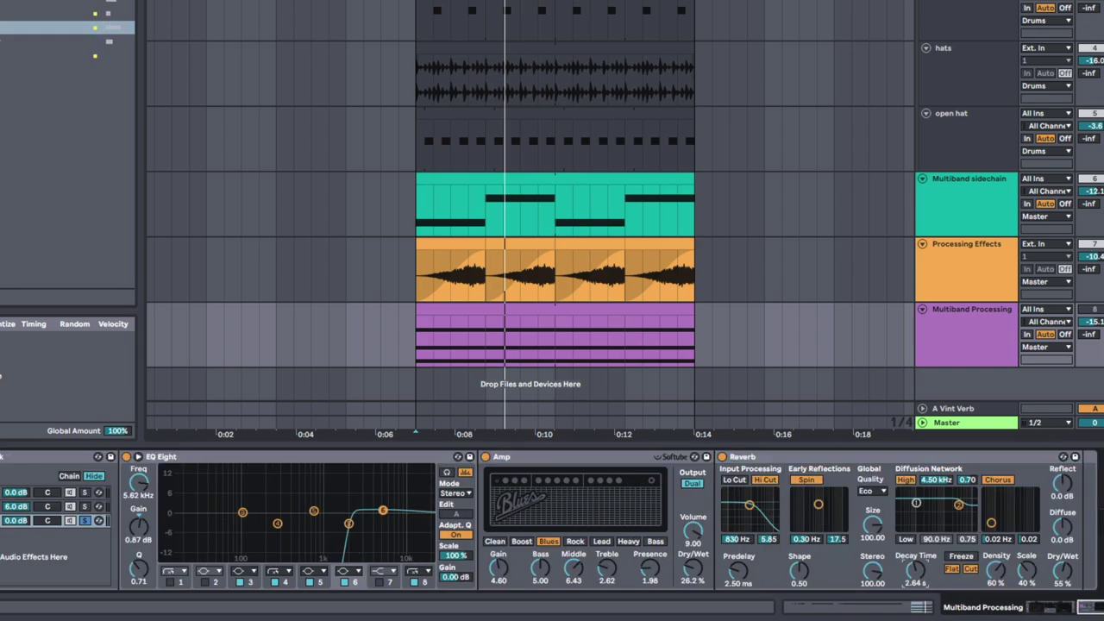
pyautogui.press('space')
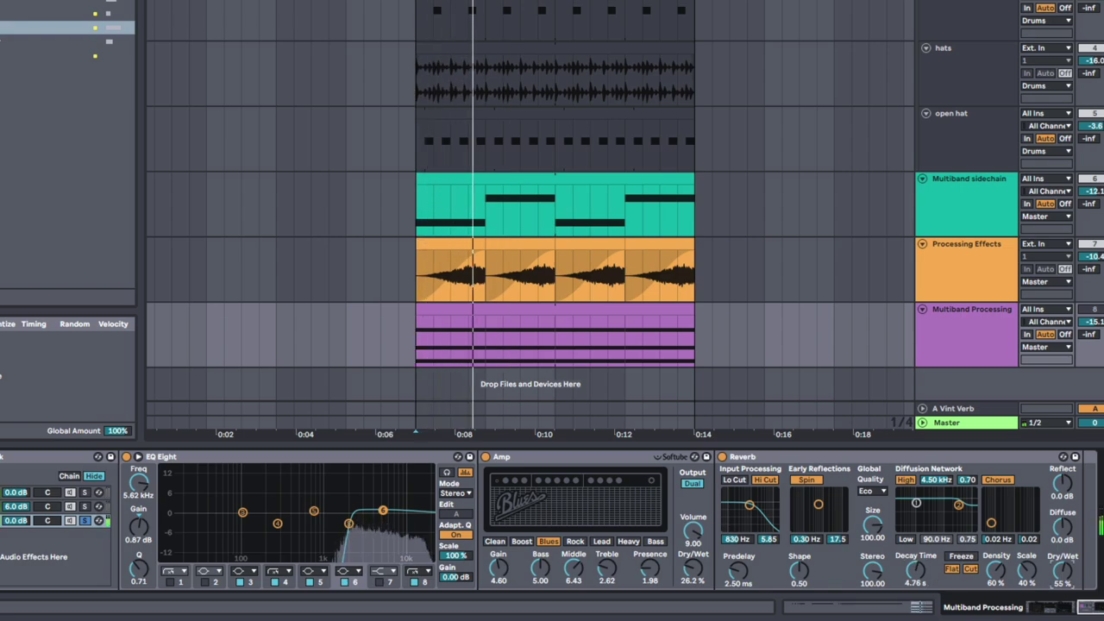
pyautogui.moveTo(916, 573); pyautogui.dragTo(916, 554)
pyautogui.press('space')
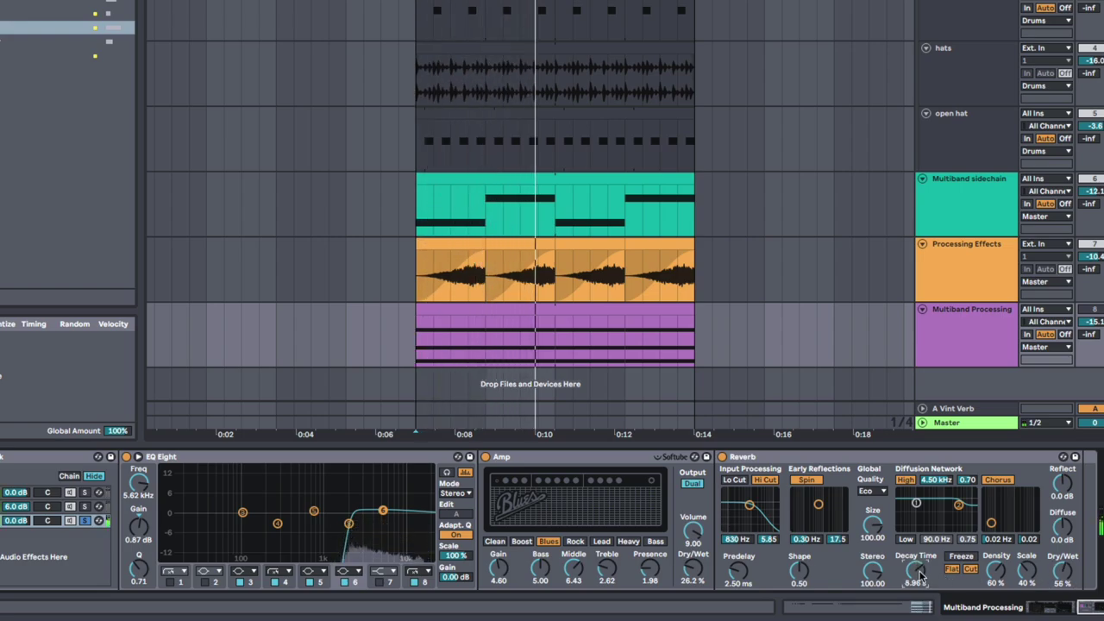
pyautogui.press('space')
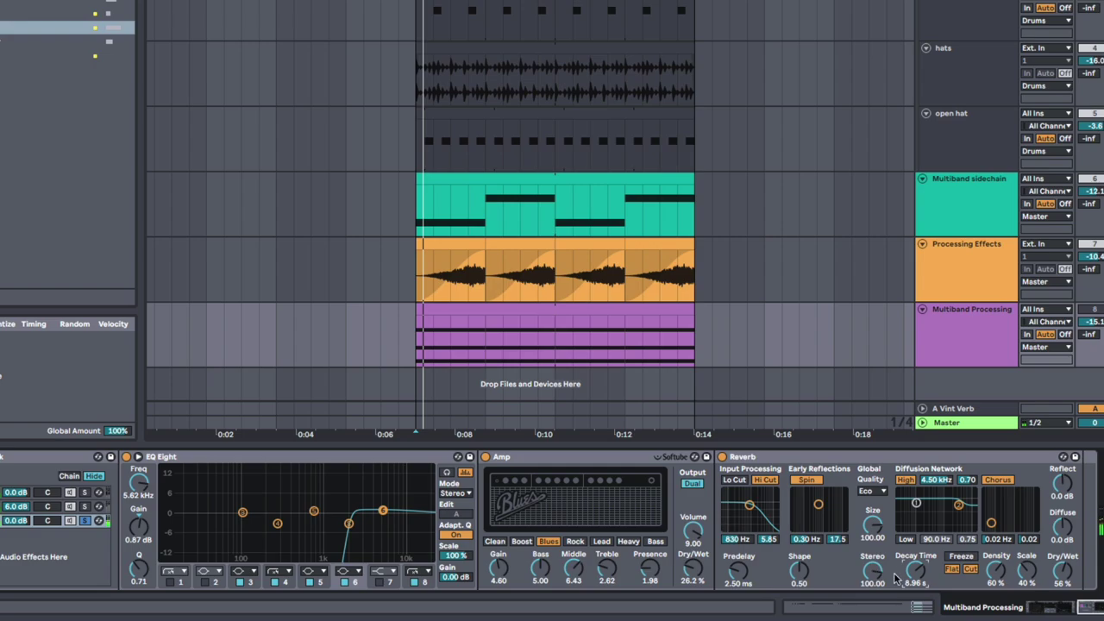
# Turn off the High chain's solo and reset the Mid chain's volume to 0.0 dB
pyautogui.hscroll(-2, 832, 555)
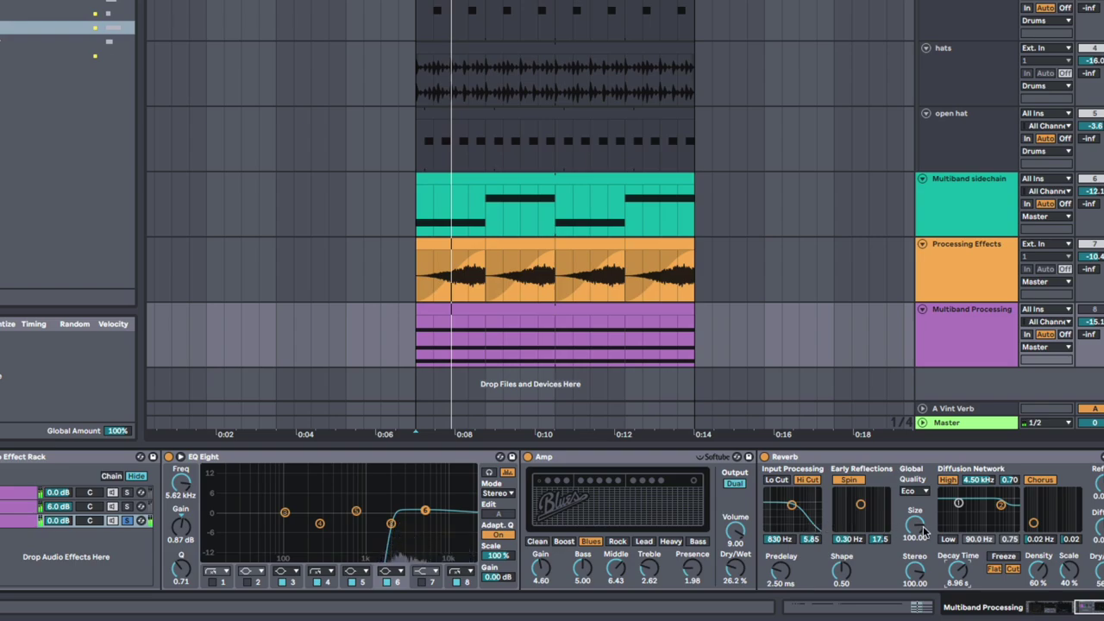
pyautogui.hscroll(-5, 664, 521)
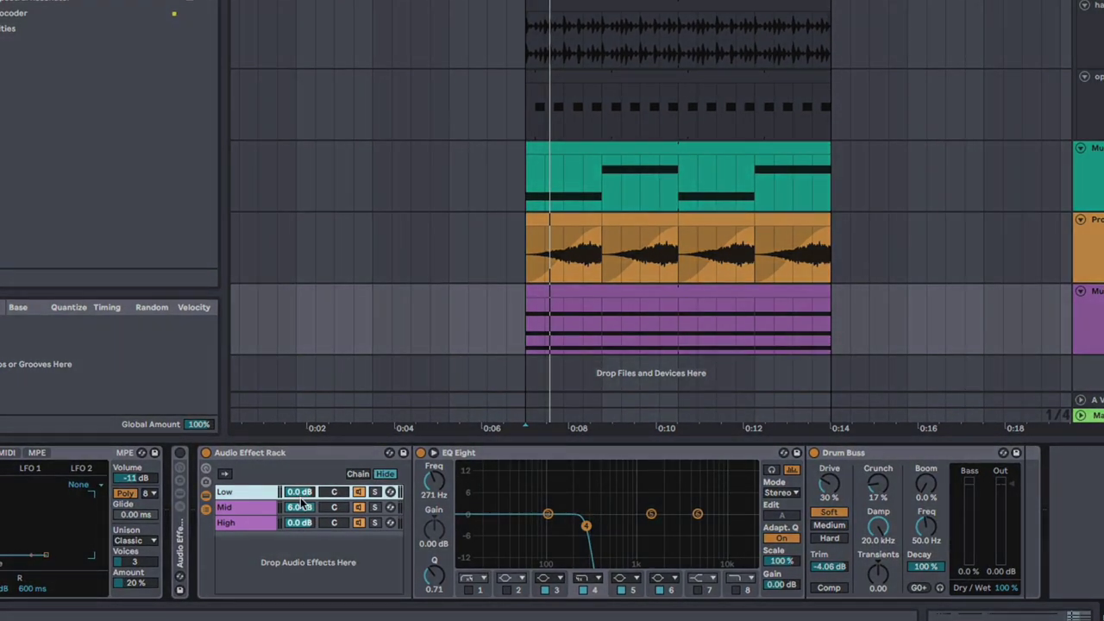
pyautogui.click(303, 510)
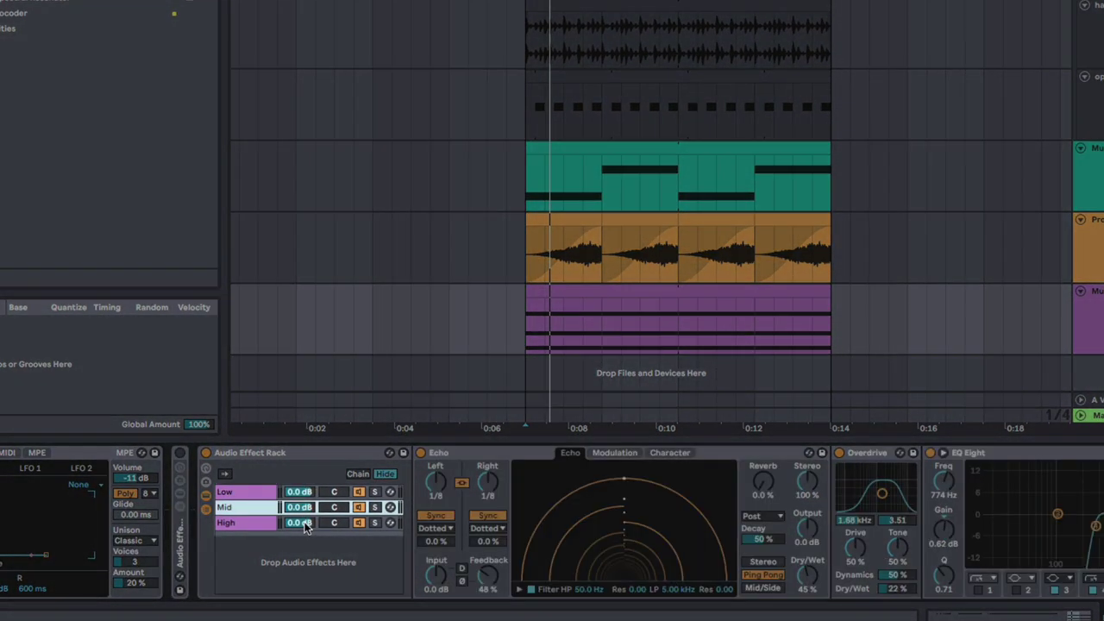
pyautogui.click(304, 524)
pyautogui.click(304, 509)
pyautogui.click(303, 494)
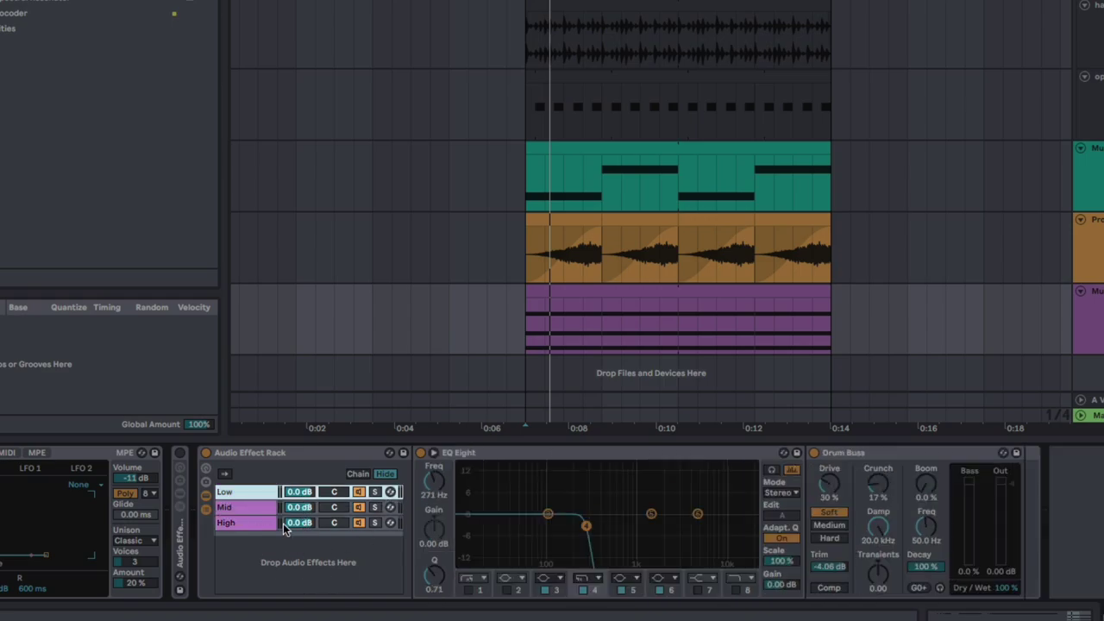
# Go back and forth through the Low, Mid and High chains to review each one's devices
pyautogui.click(229, 507)
pyautogui.click(229, 522)
pyautogui.click(237, 508)
pyautogui.click(234, 493)
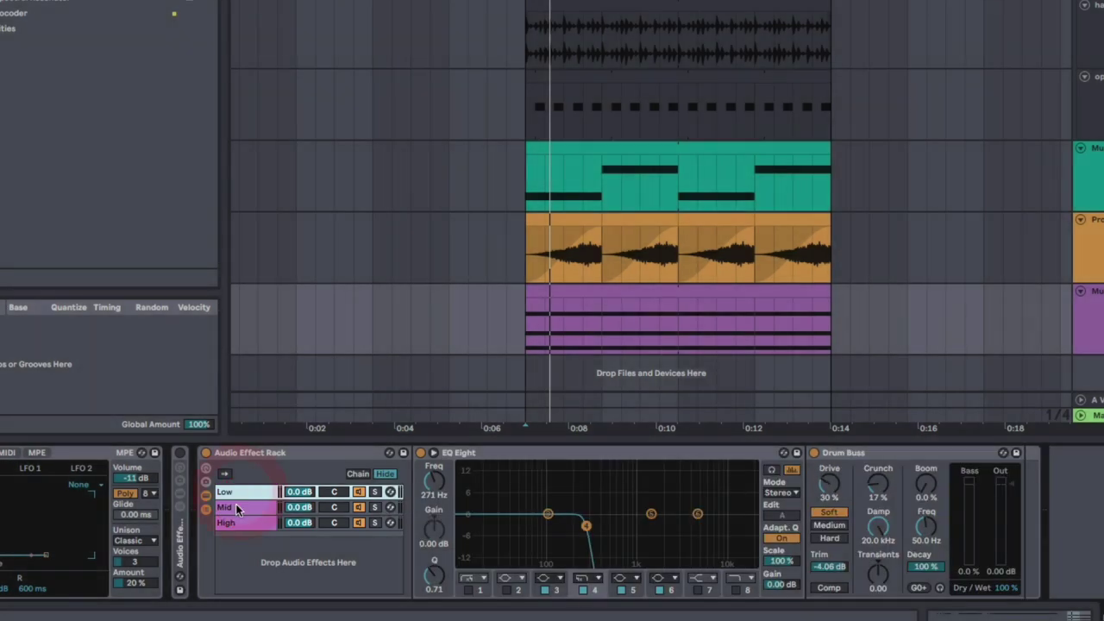
pyautogui.click(232, 508)
pyautogui.click(231, 523)
pyautogui.click(228, 508)
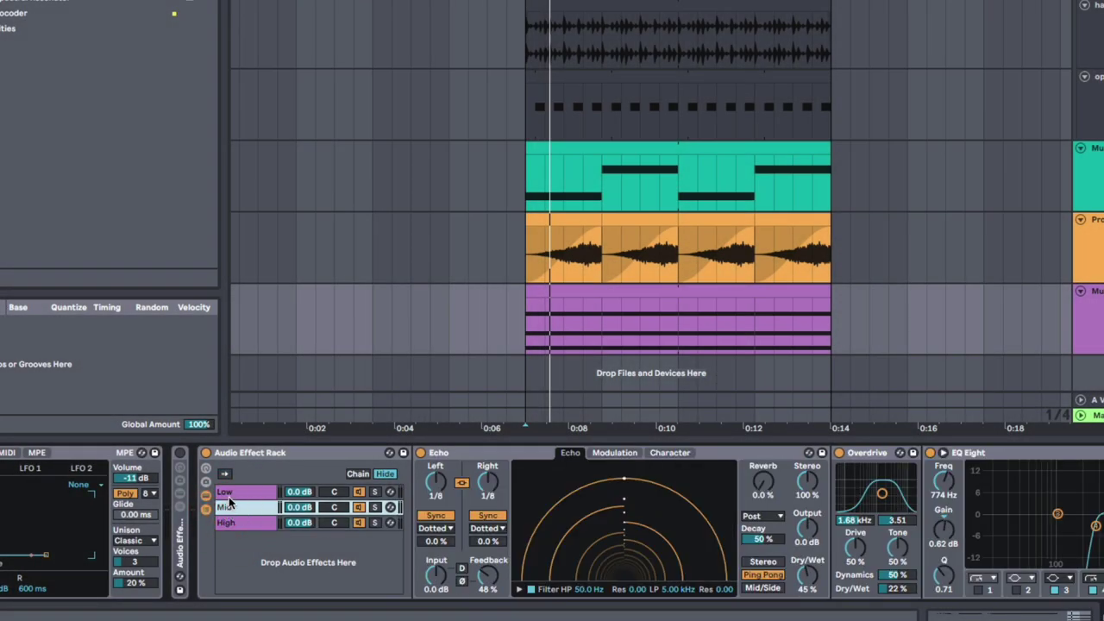
pyautogui.click(235, 492)
# Balance the rack during playback by lowering the Mid chain to -1.5 dB and the High chain to -8.0 dB
pyautogui.click(284, 507)
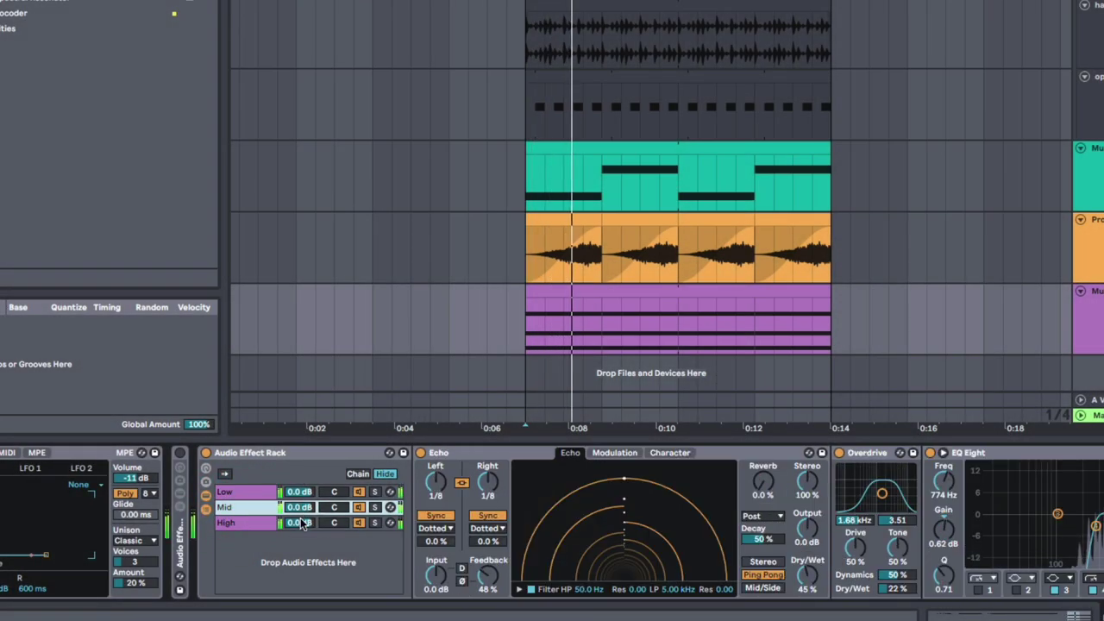
pyautogui.moveTo(302, 525); pyautogui.dragTo(300, 511)
pyautogui.press('space')
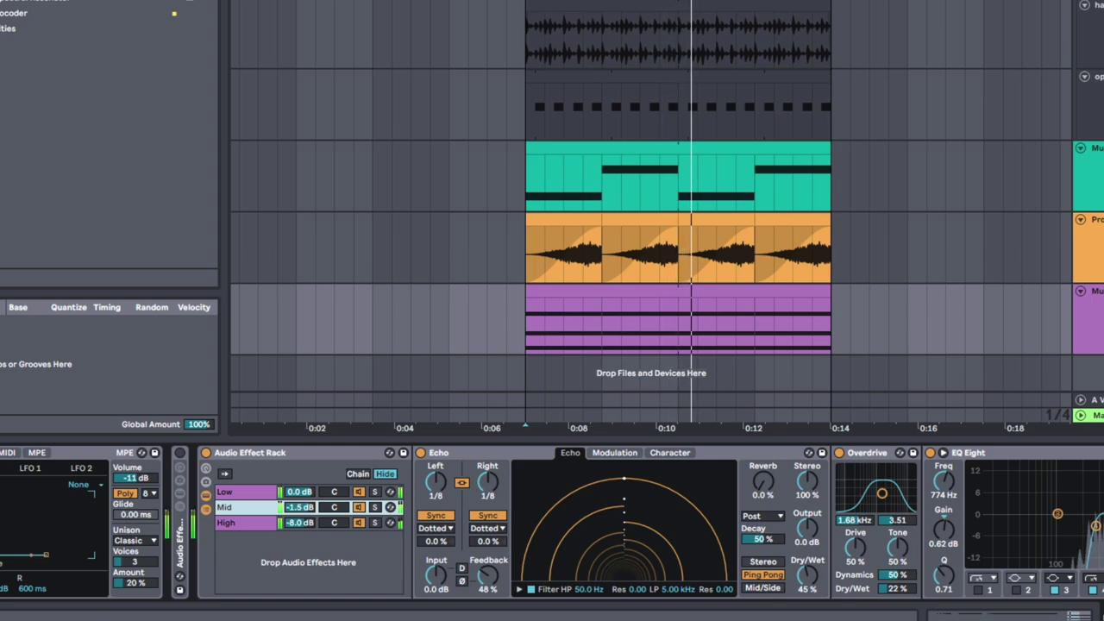
pyautogui.hscroll(-5, 241, 505)
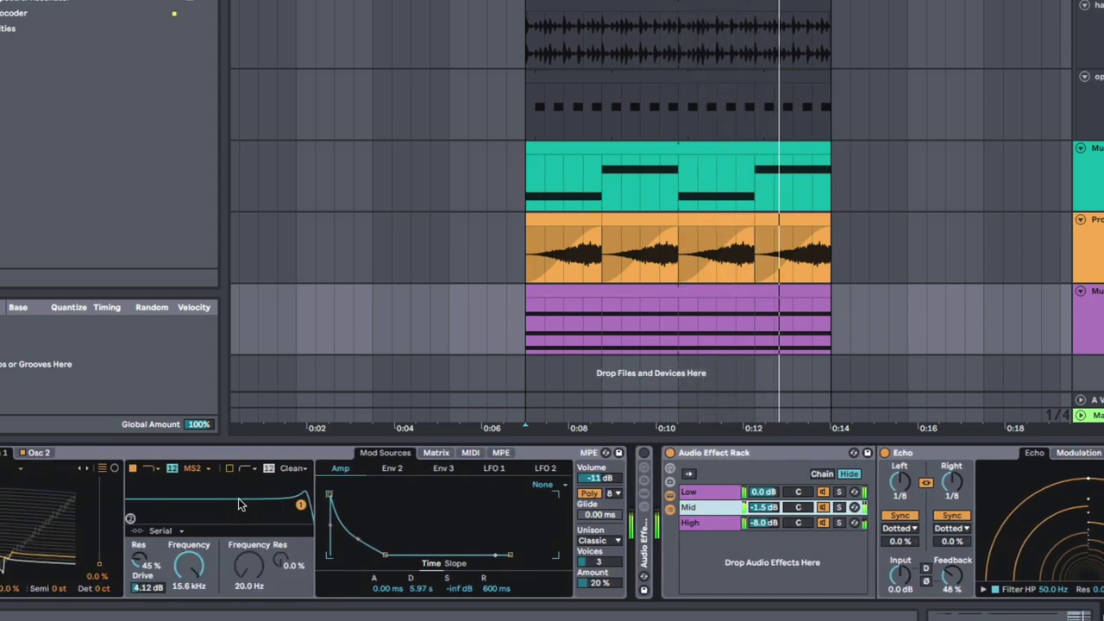
# Lower the synth's first filter frequency to 98.6 Hz while auditioning the loop
pyautogui.hscroll(-3, 240, 505)
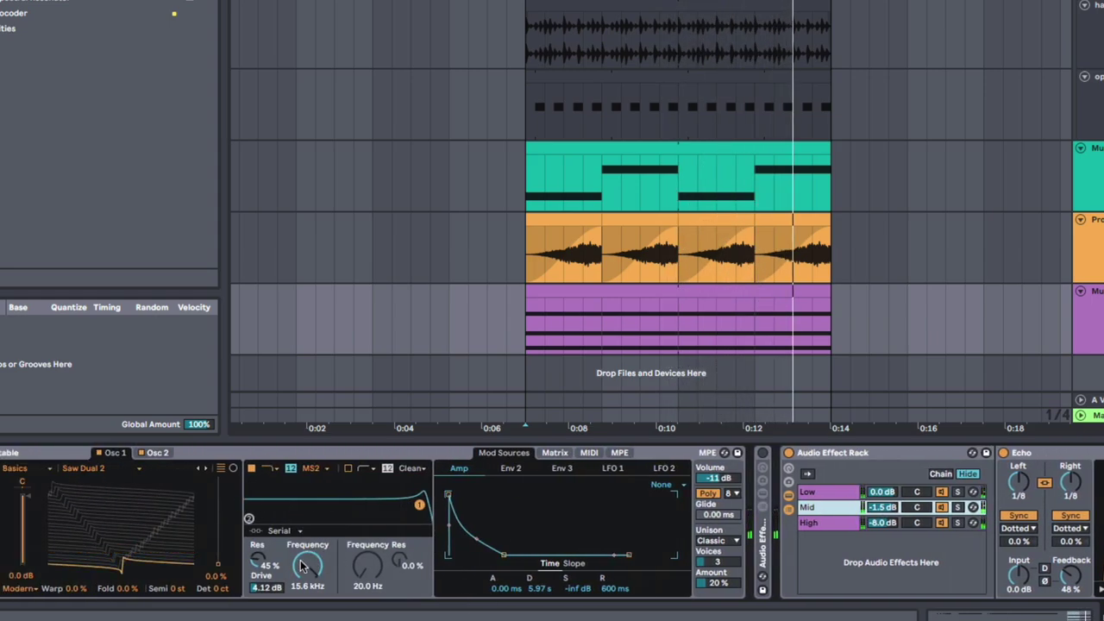
pyautogui.moveTo(302, 564); pyautogui.dragTo(301, 576)
pyautogui.hscroll(3, 328, 546)
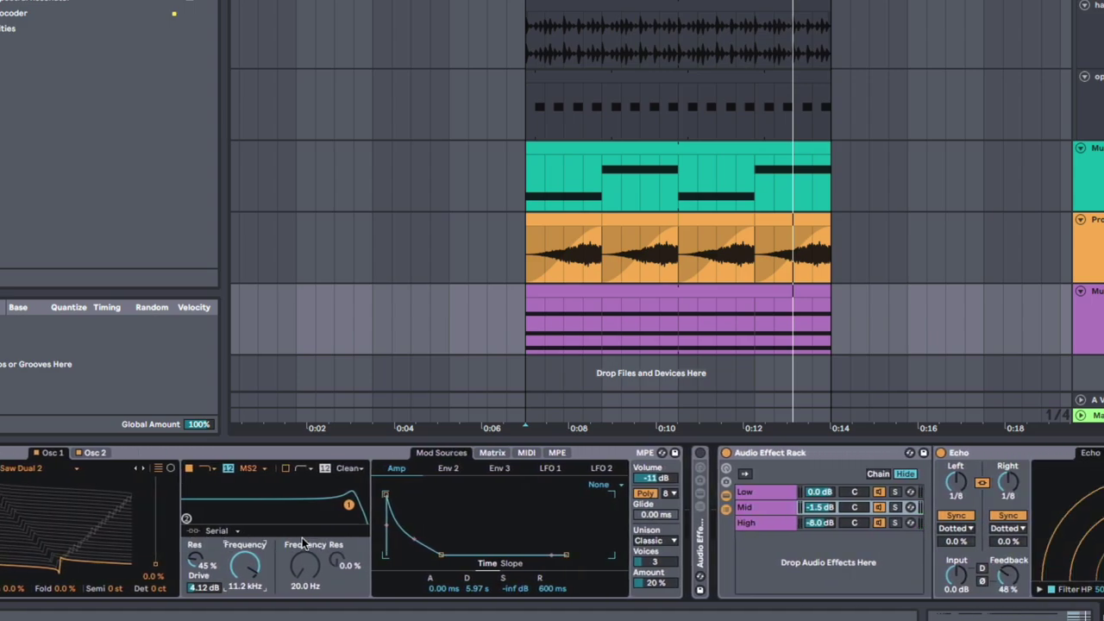
pyautogui.press('space')
pyautogui.moveTo(245, 566); pyautogui.dragTo(245, 607)
pyautogui.moveTo(302, 561); pyautogui.dragTo(244, 590)
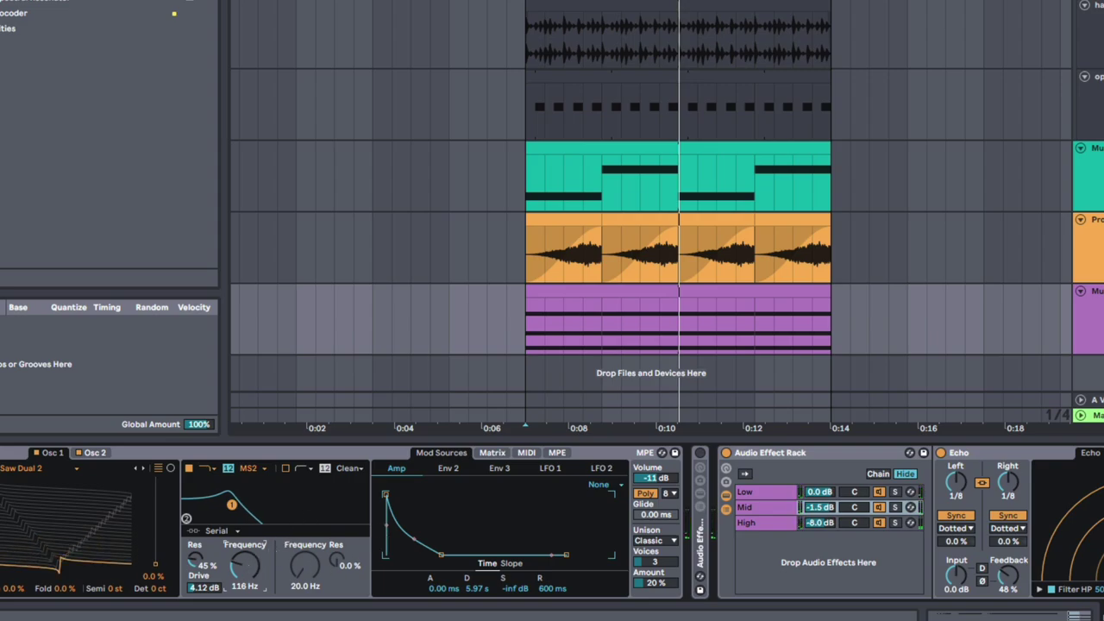
pyautogui.moveTo(244, 590); pyautogui.dragTo(244, 593)
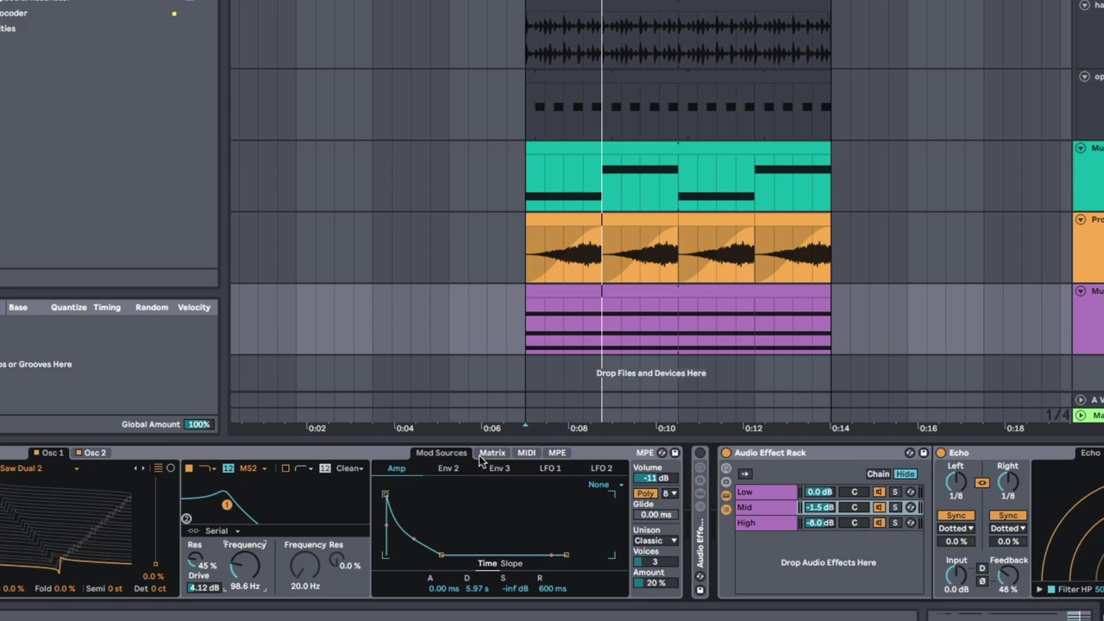
# Set Env 2's modulation of Filter 1 Freq to 70 and raise the first filter's frequency to 181 Hz during playback
pyautogui.click(444, 469)
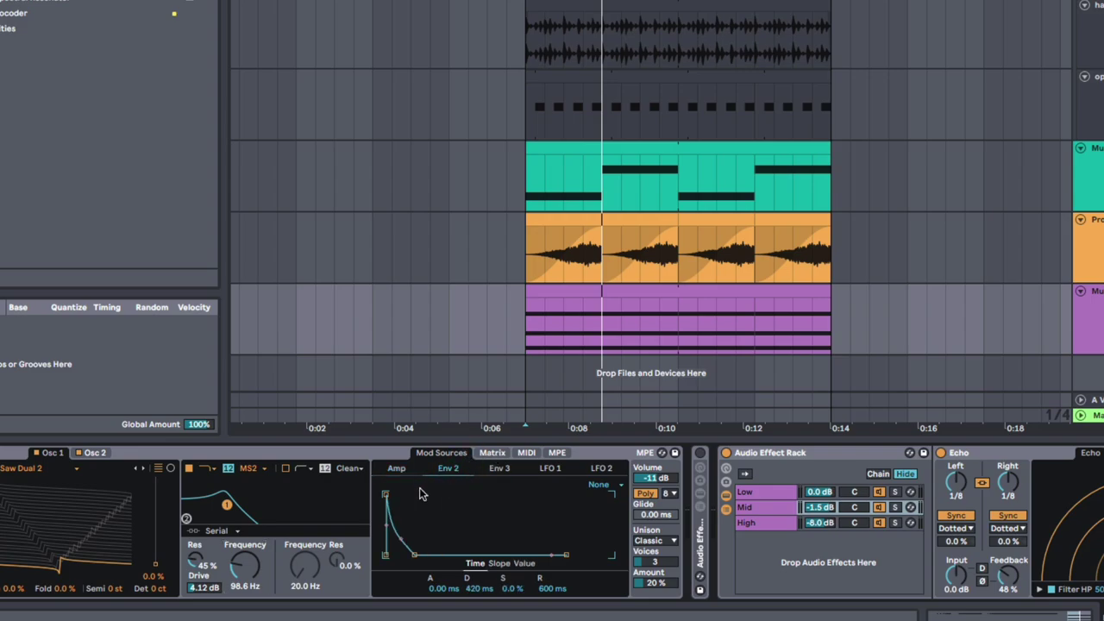
pyautogui.click(493, 454)
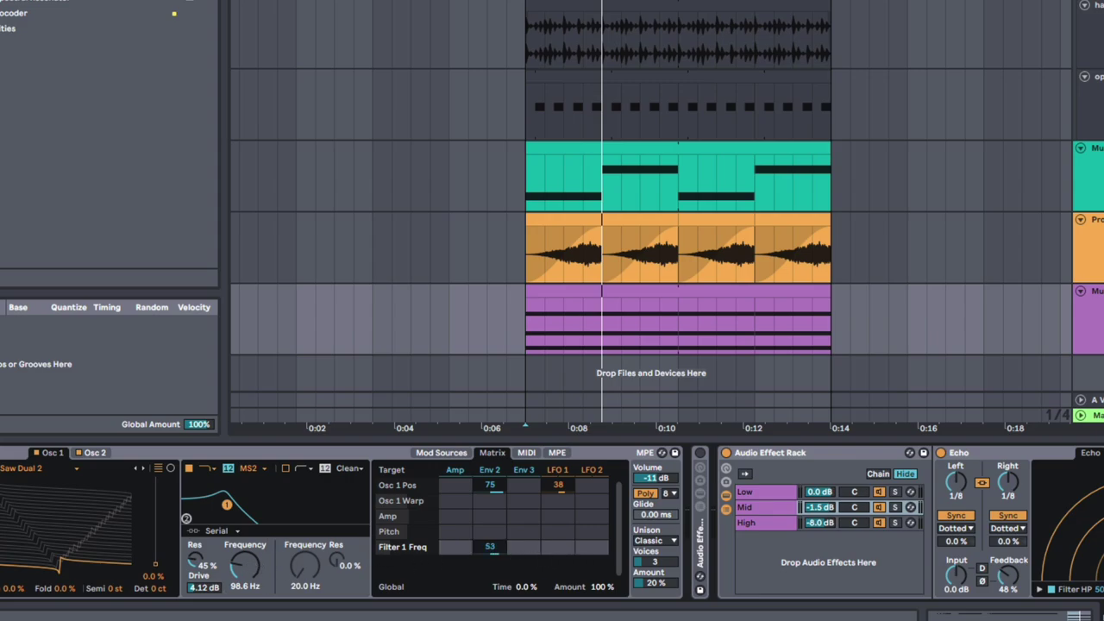
pyautogui.moveTo(490, 547); pyautogui.dragTo(490, 533)
pyautogui.press('space')
pyautogui.moveTo(245, 566); pyautogui.dragTo(245, 552)
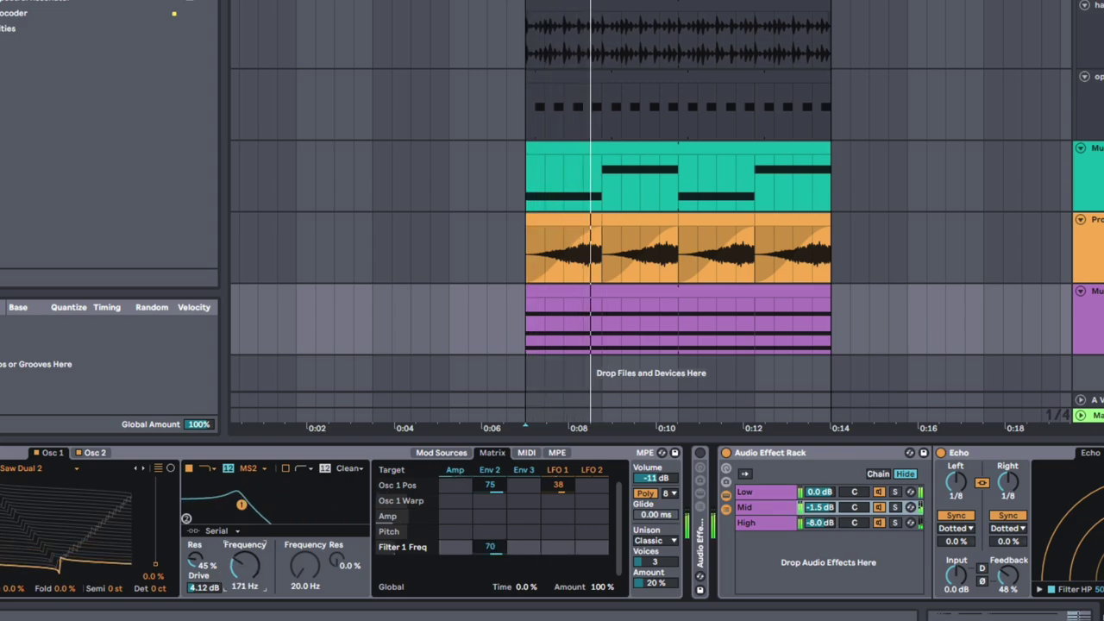
# Lengthen Env 2's decay to 1.75 s and lower the first filter's frequency to 79.1 Hz
pyautogui.click(442, 452)
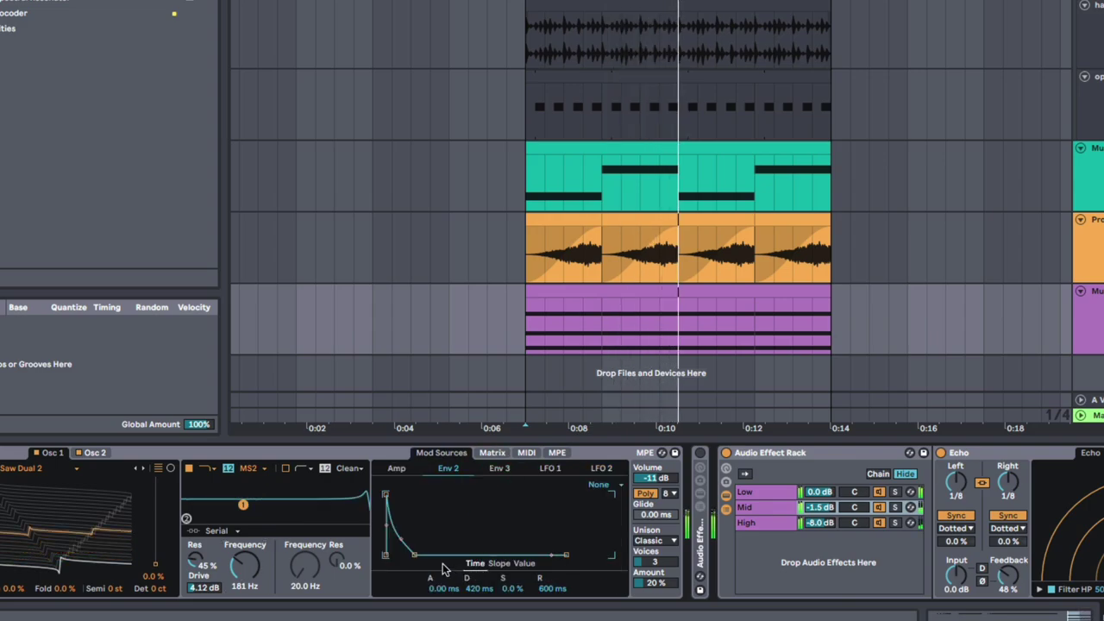
pyautogui.moveTo(415, 554); pyautogui.dragTo(426, 554)
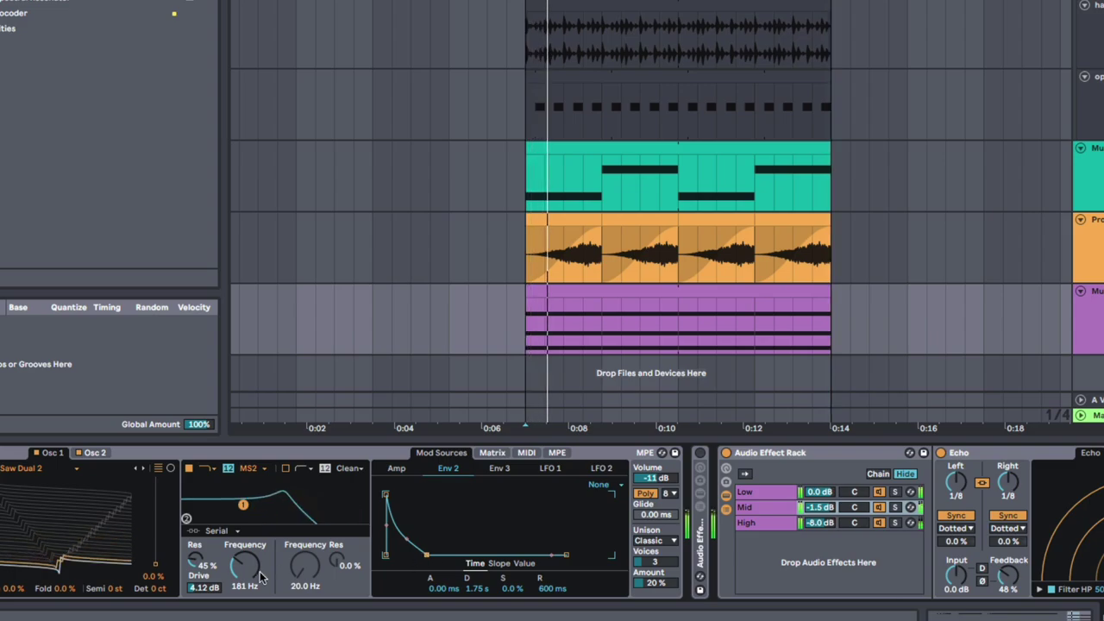
pyautogui.moveTo(257, 574); pyautogui.dragTo(257, 593)
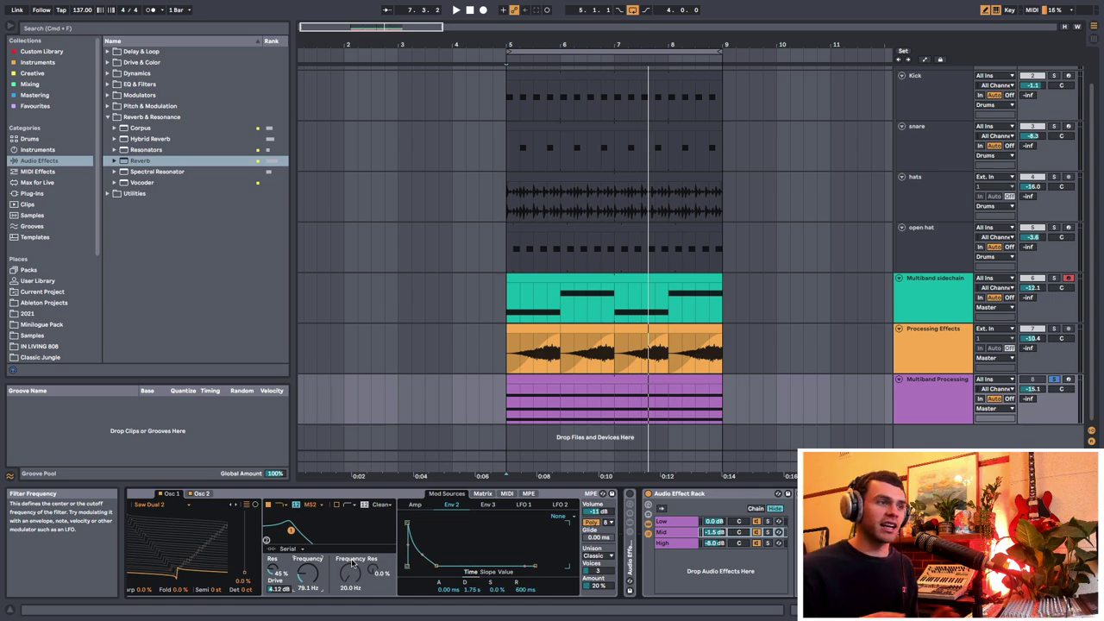
# Play the Multiband Processing track unsoloed with the full mix and lower its volume to -19.2 dB
pyautogui.press('space')
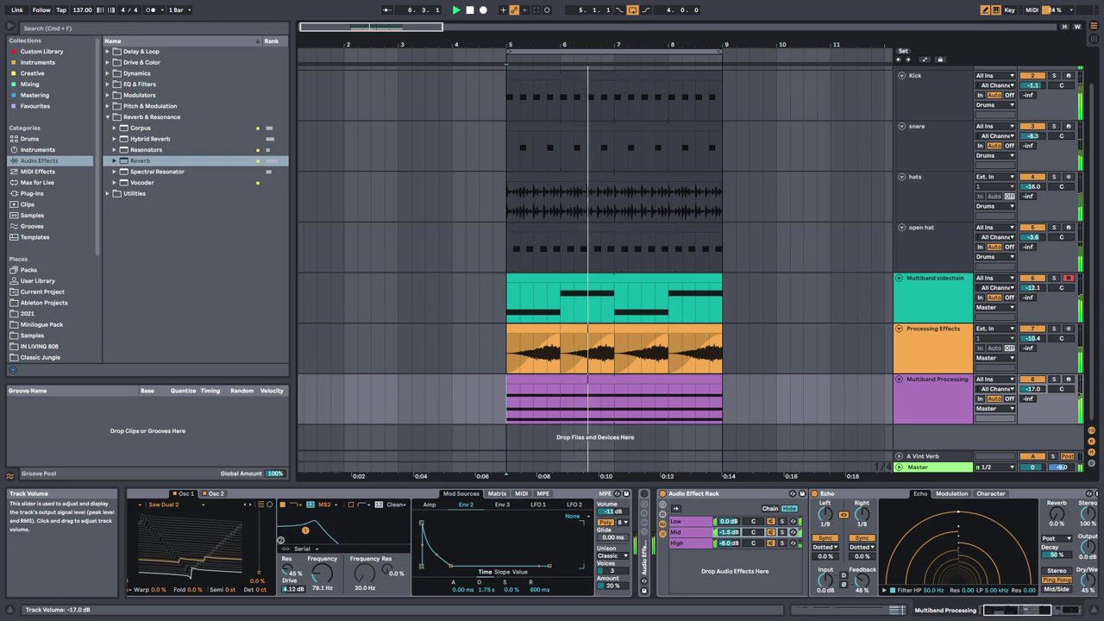
pyautogui.click(1032, 330)
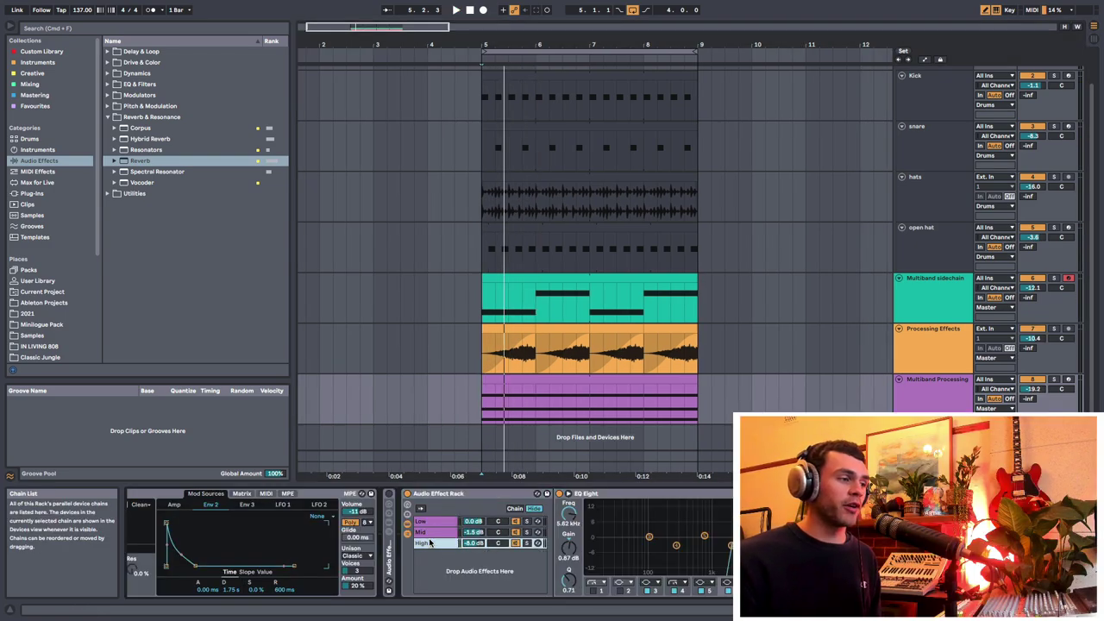
# Create a fourth chain below High in the Audio Effect Rack and add Hybrid Reverb to it
pyautogui.click(460, 565)
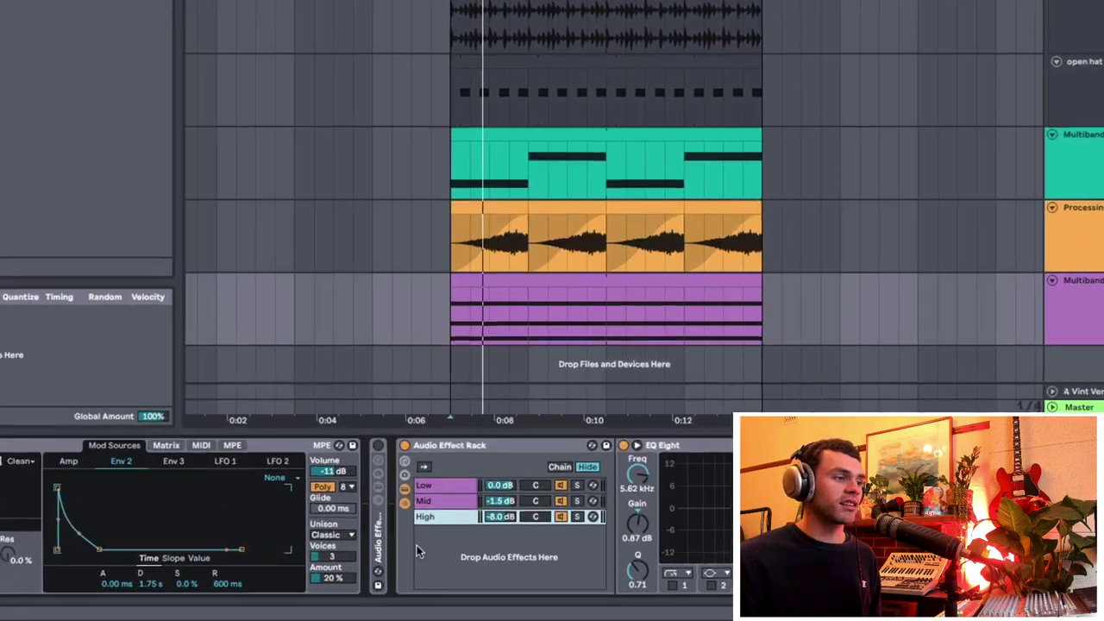
pyautogui.rightClick(461, 569)
pyautogui.click(487, 569)
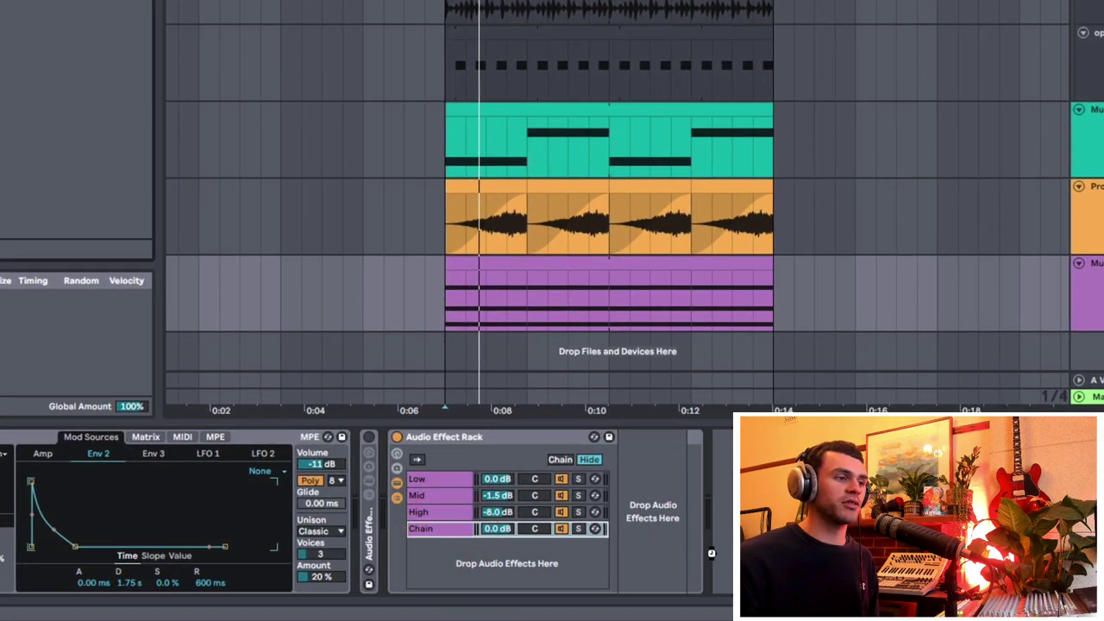
pyautogui.moveTo(711, 553); pyautogui.dragTo(699, 557)
pyautogui.press('super+r')
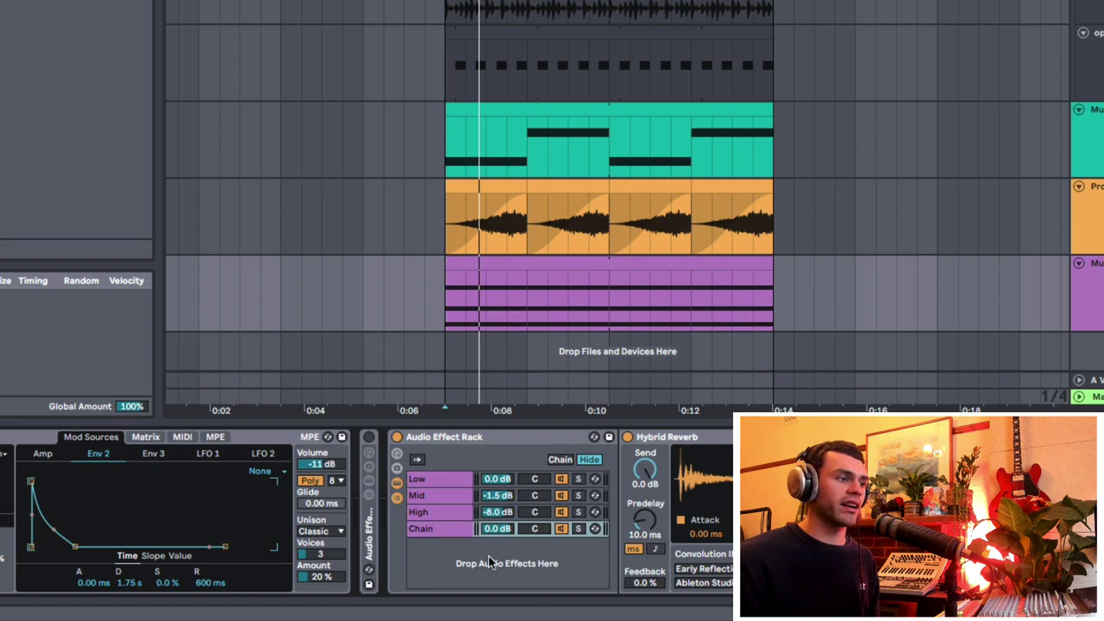
# Lower the new Hybrid Reverb chain's volume to -30.4 dB and delete the chain from the rack
pyautogui.moveTo(497, 529); pyautogui.dragTo(497, 544)
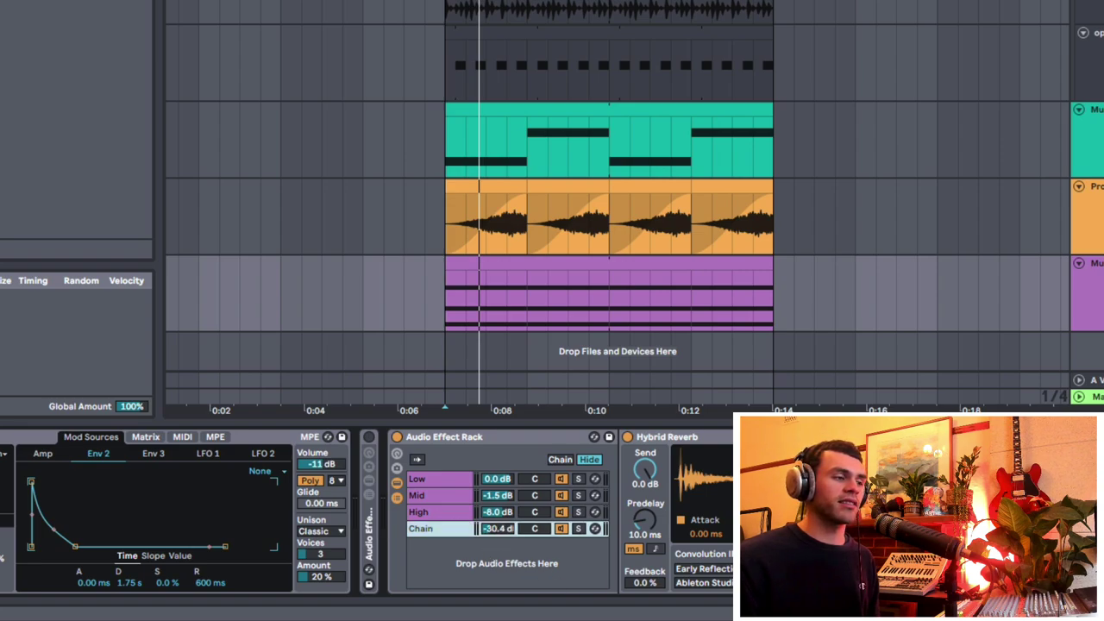
pyautogui.moveTo(498, 529); pyautogui.dragTo(498, 539)
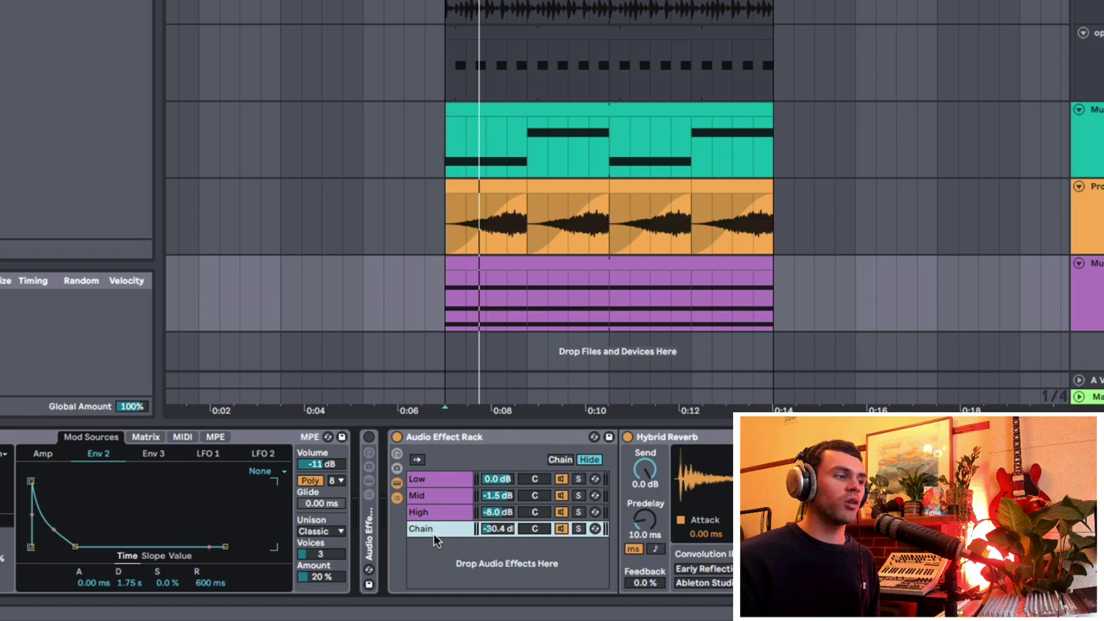
pyautogui.press('Delete')
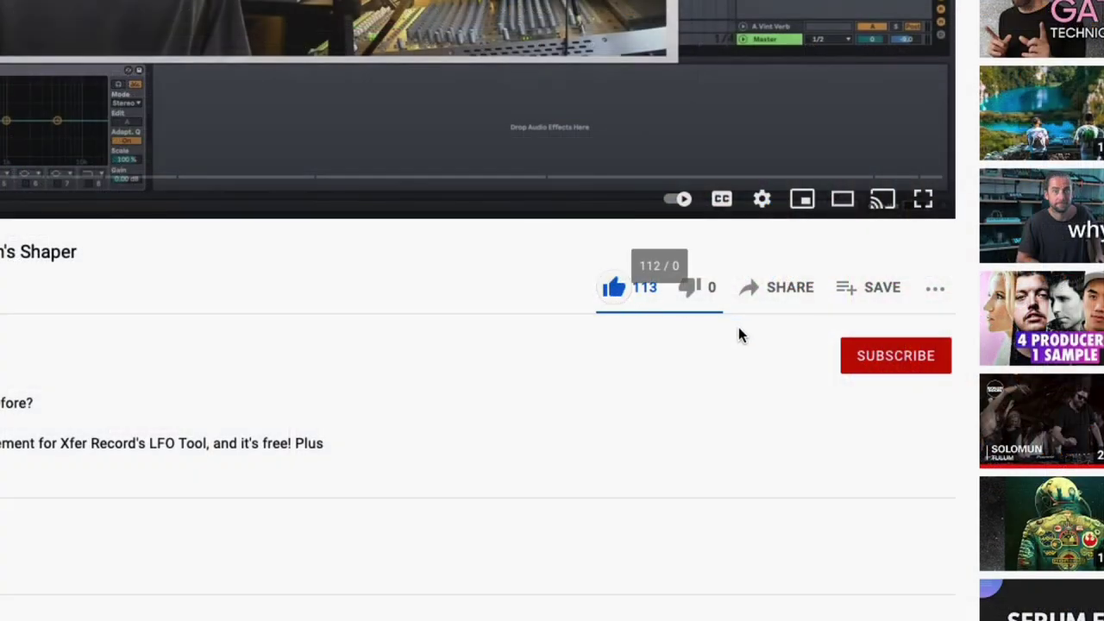
# Switch to the YouTube video page, subscribe to the channel and turn on all notifications
pyautogui.click(864, 354)
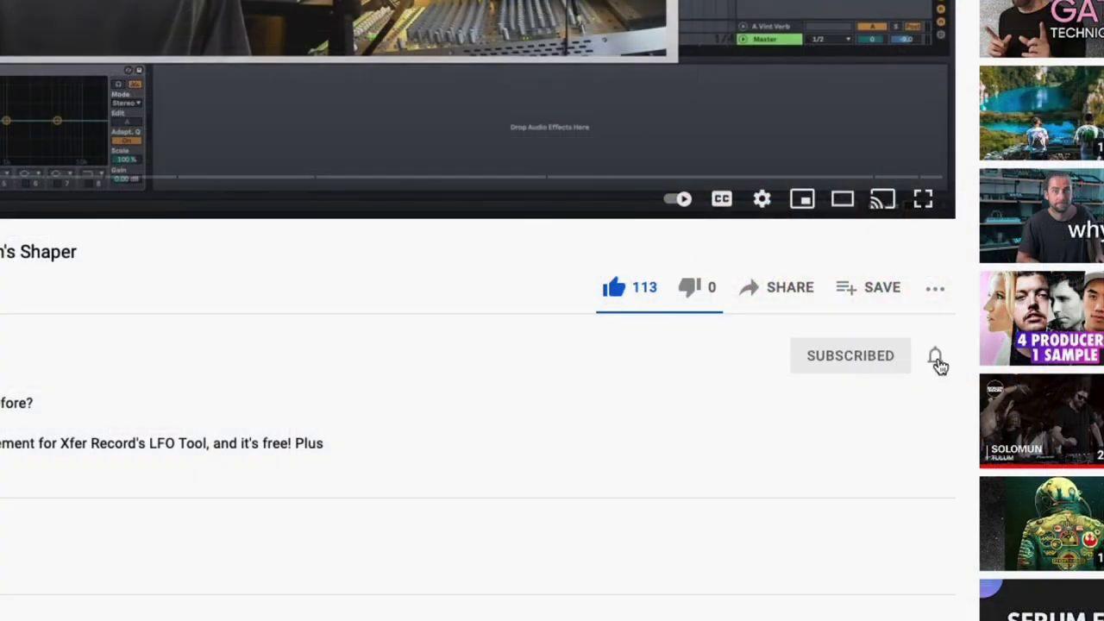
pyautogui.click(937, 361)
pyautogui.click(946, 400)
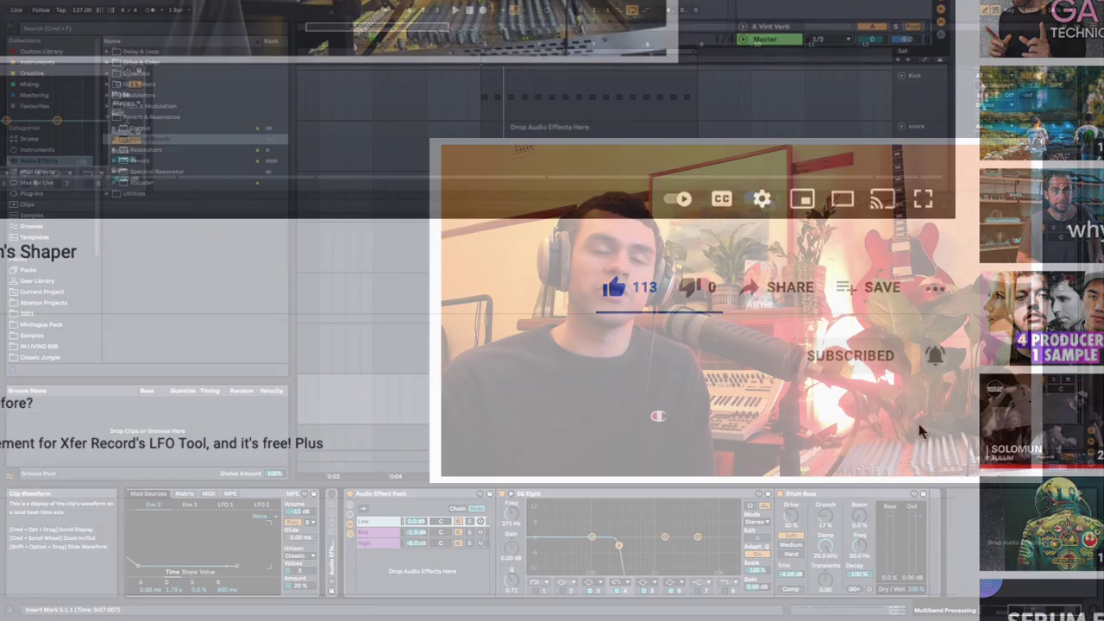